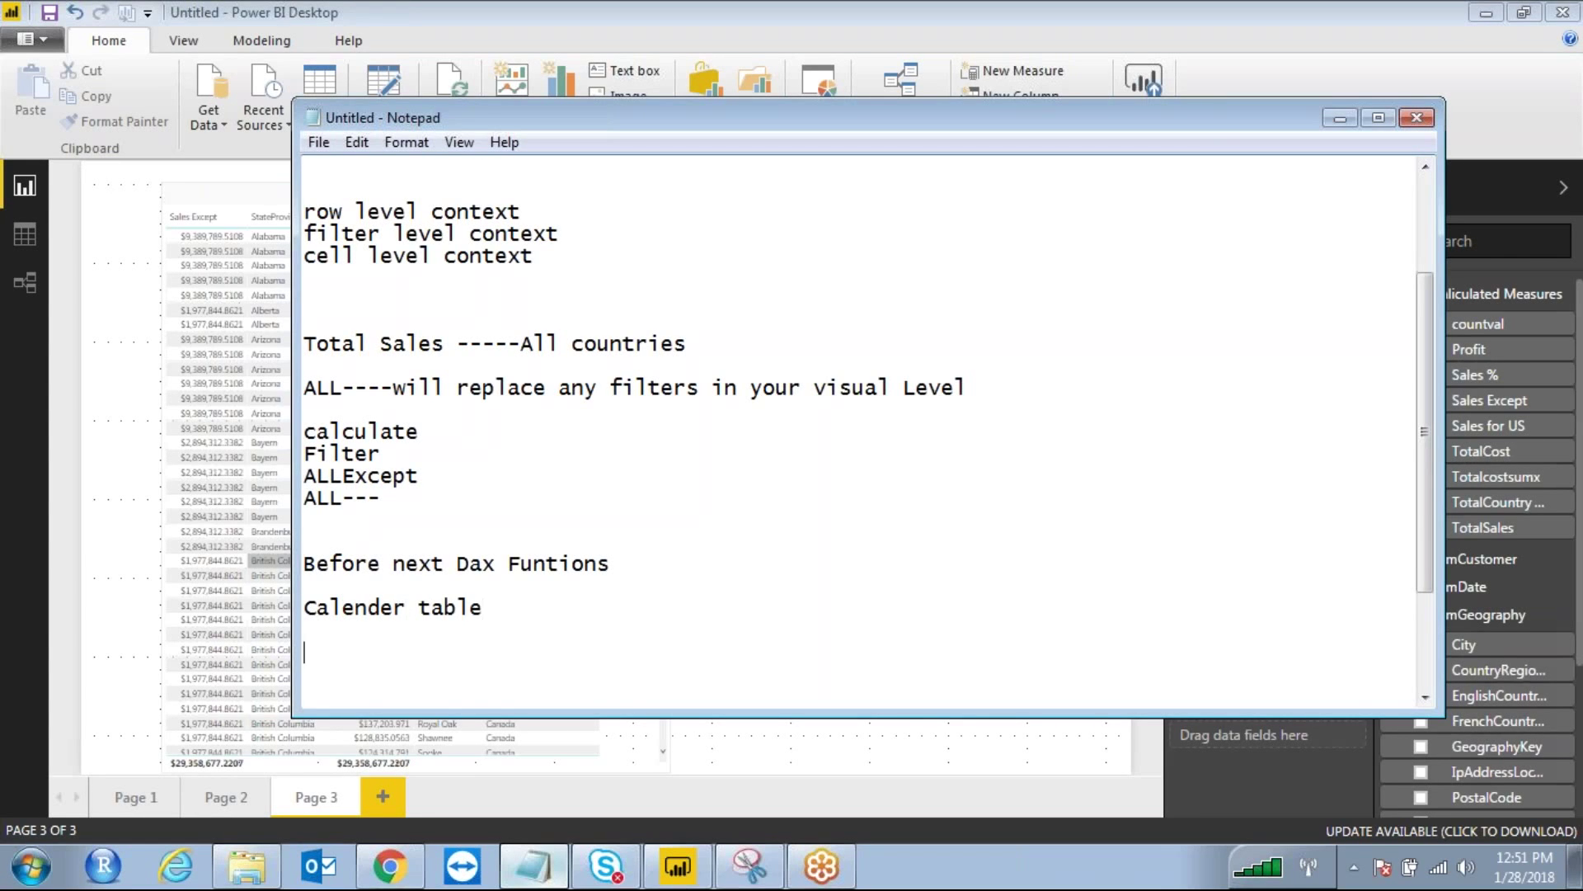
Add the line "Import from You r Datasource" below Calender table in the notes
scroll(417, 503, down, 3)
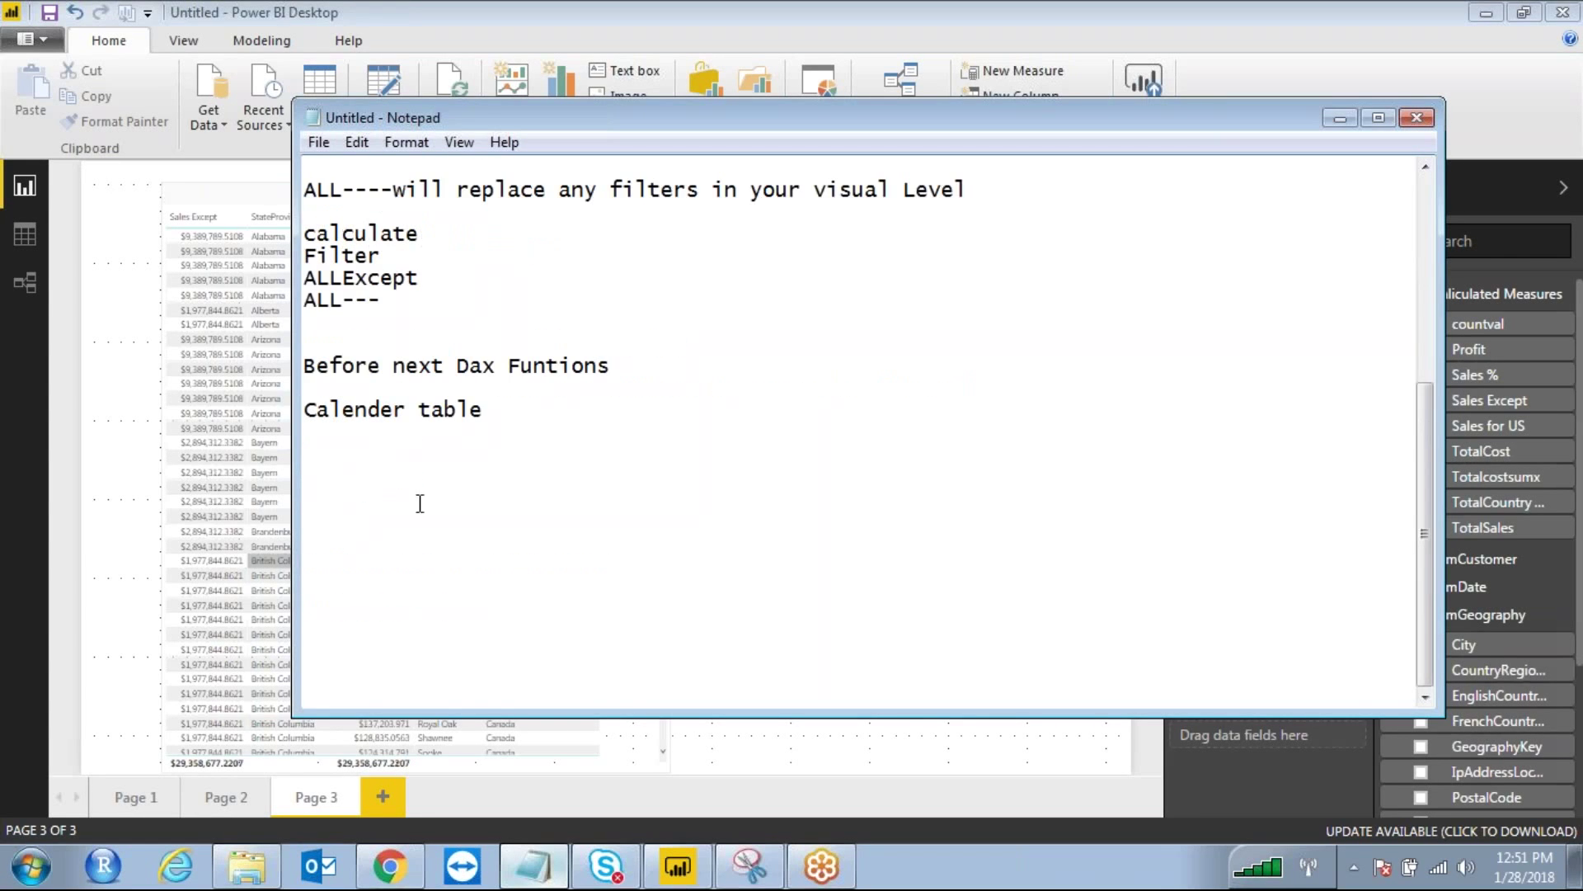
key(BackSpace)
key(Return)
key(Return)
key(Return)
text(Import from You r Data)
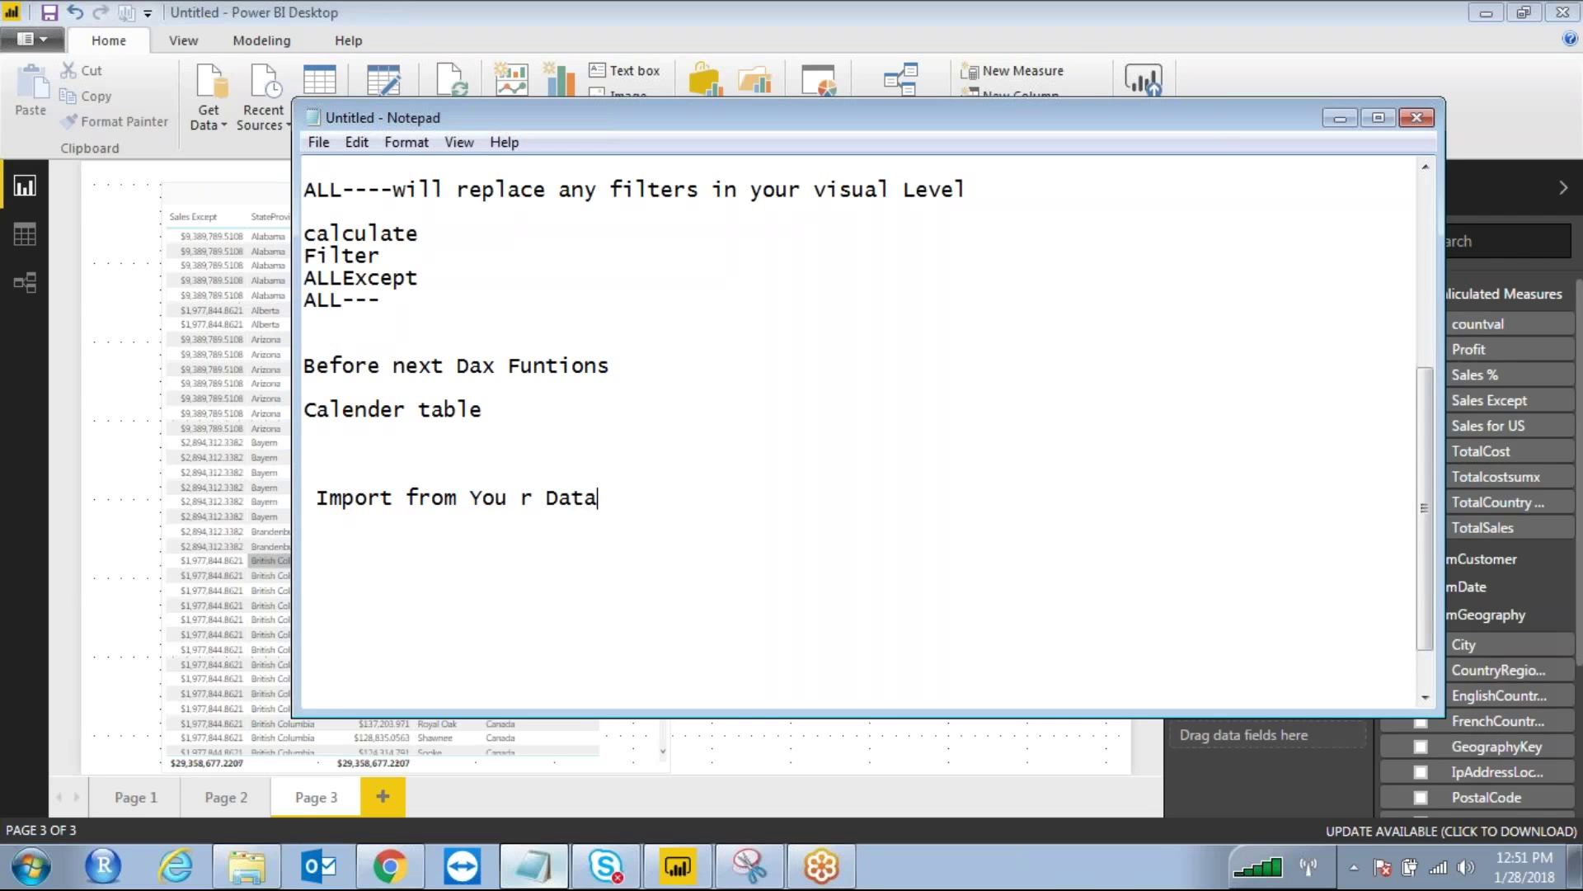
text(source)
key(Return)
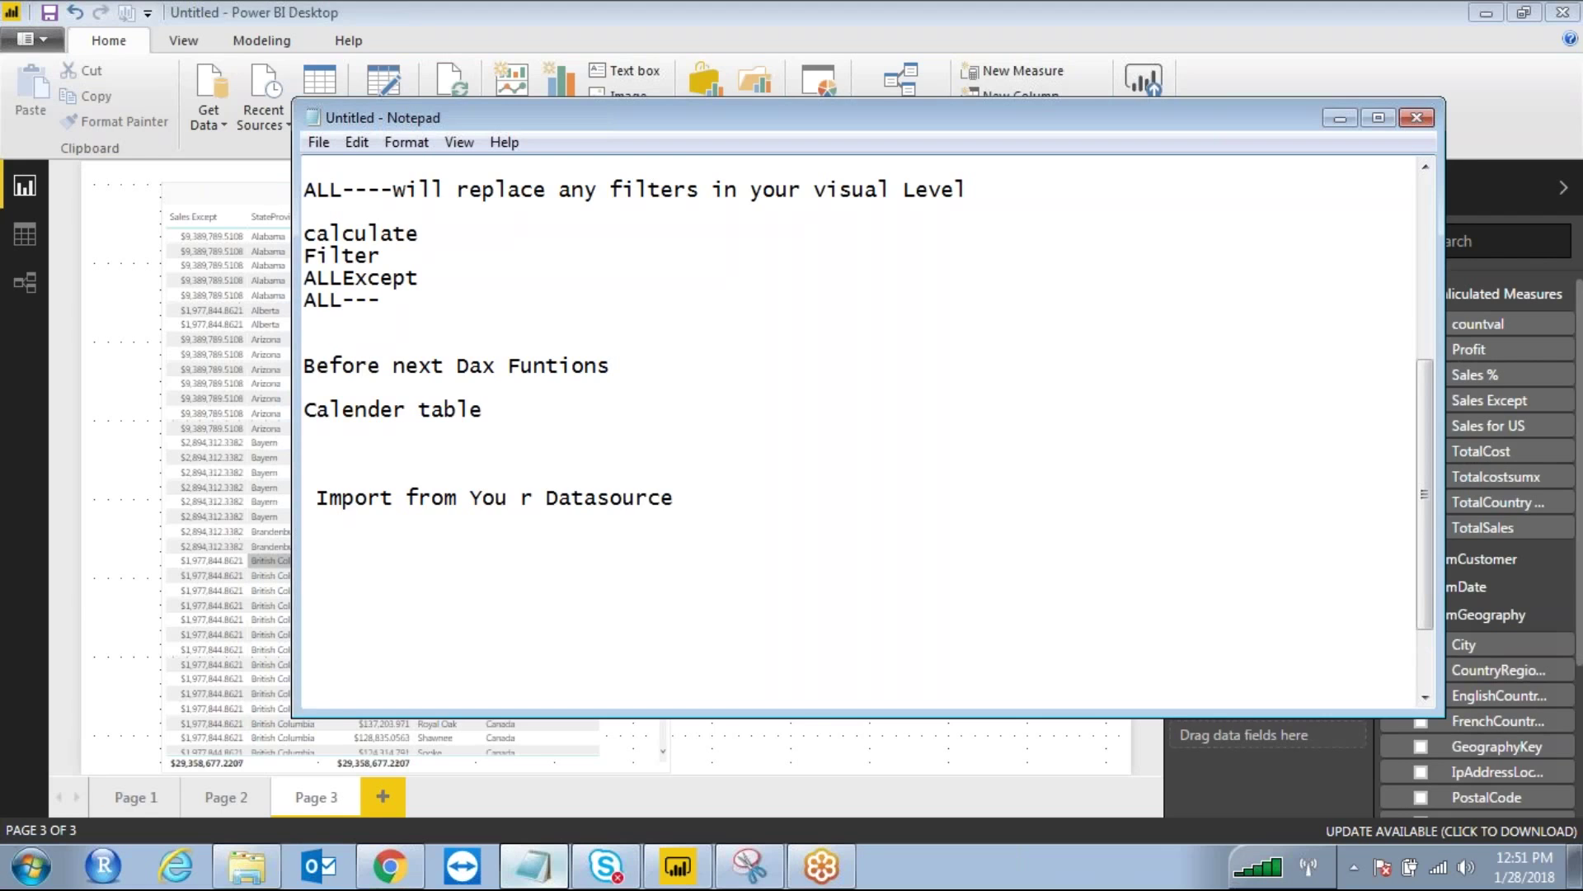
Add the line "StartDate and End date" to the notes, write "Todaydate" beneath End date and highlight it
text(StartDate     and )
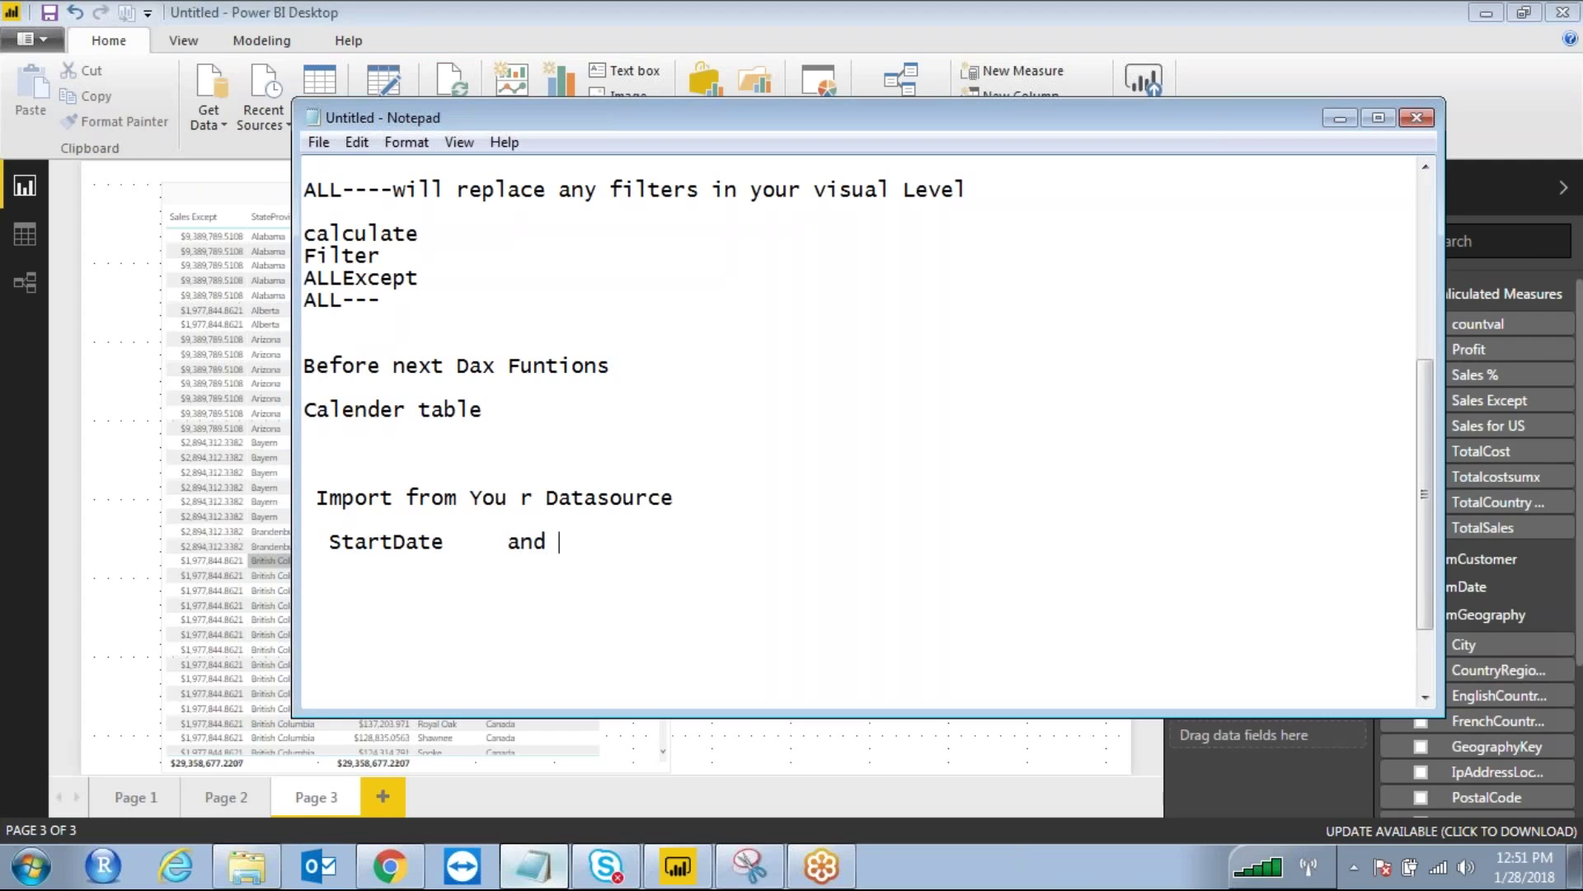
text(End date)
key(Return)
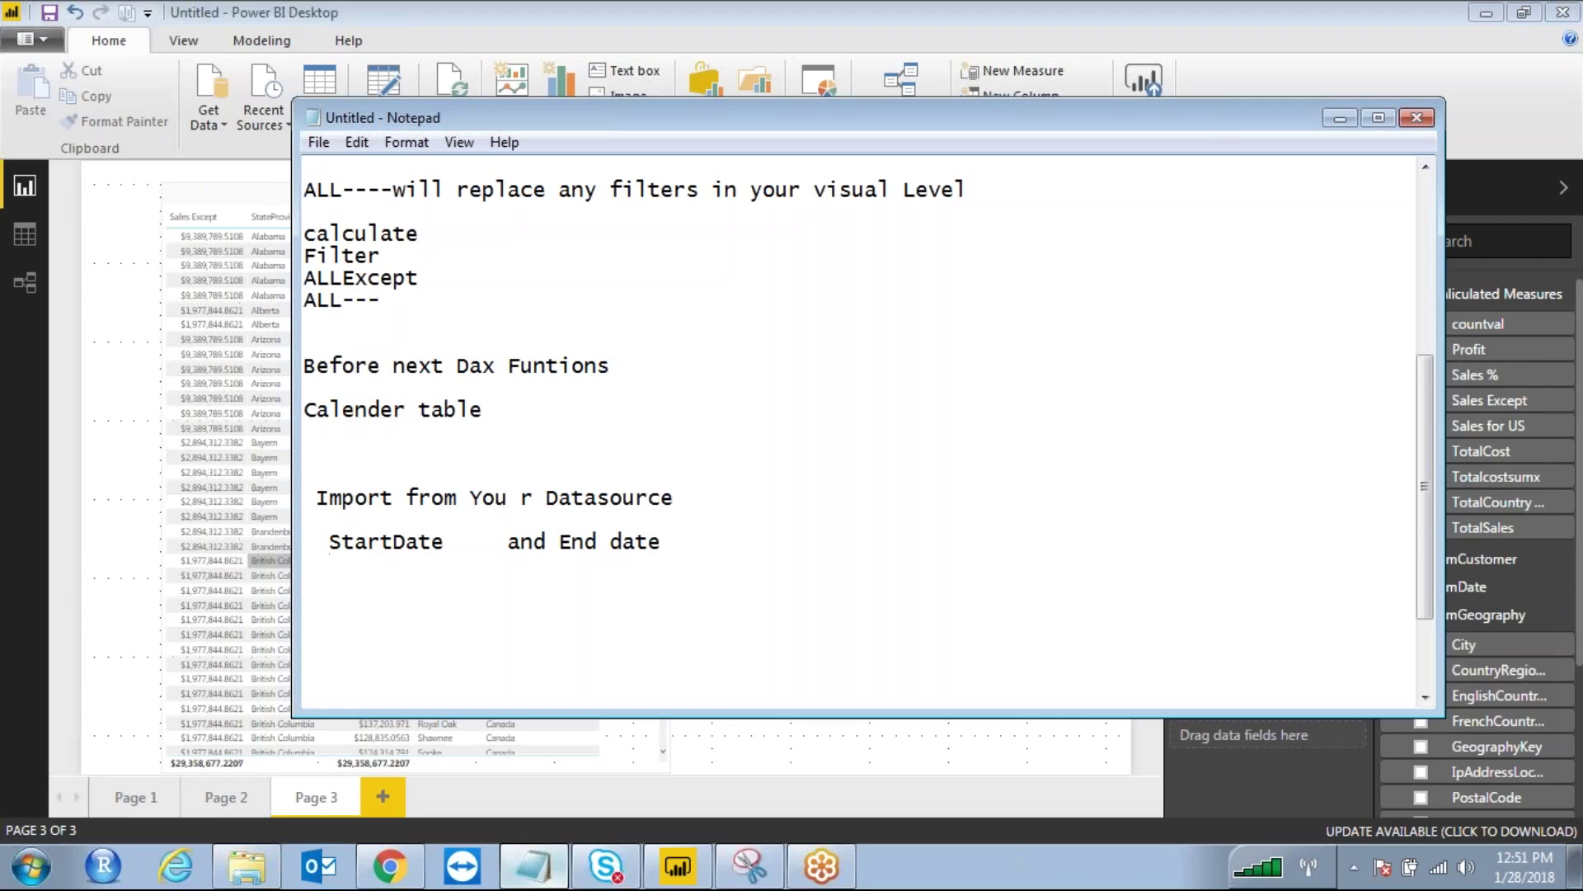
text(Todaydate)
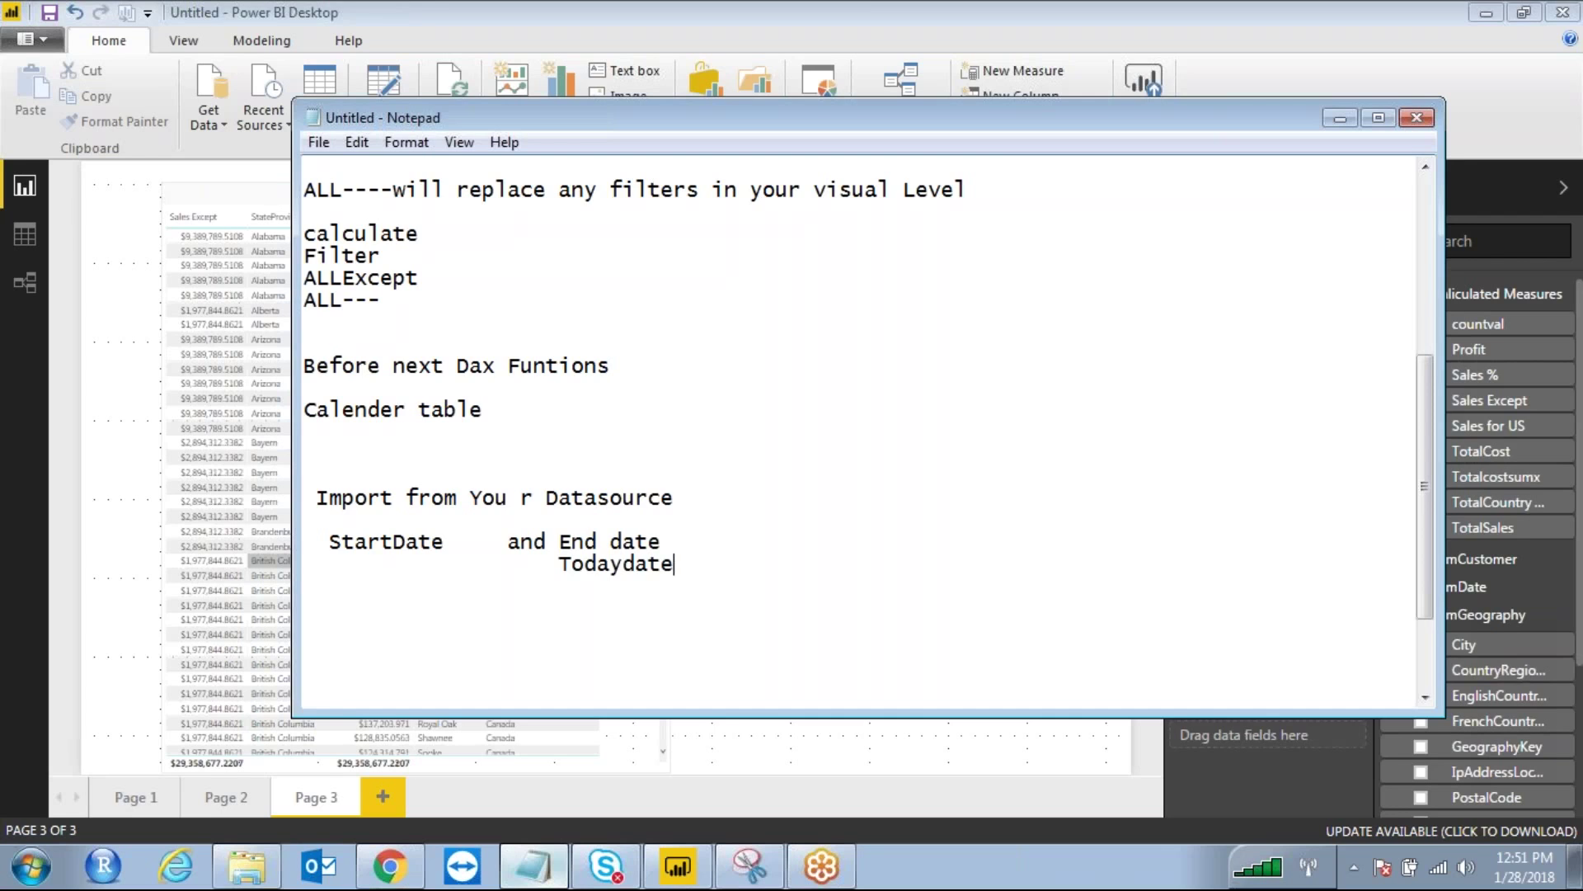
key(Left)
key(Left)
key(Left)
drag(562, 564, 682, 564)
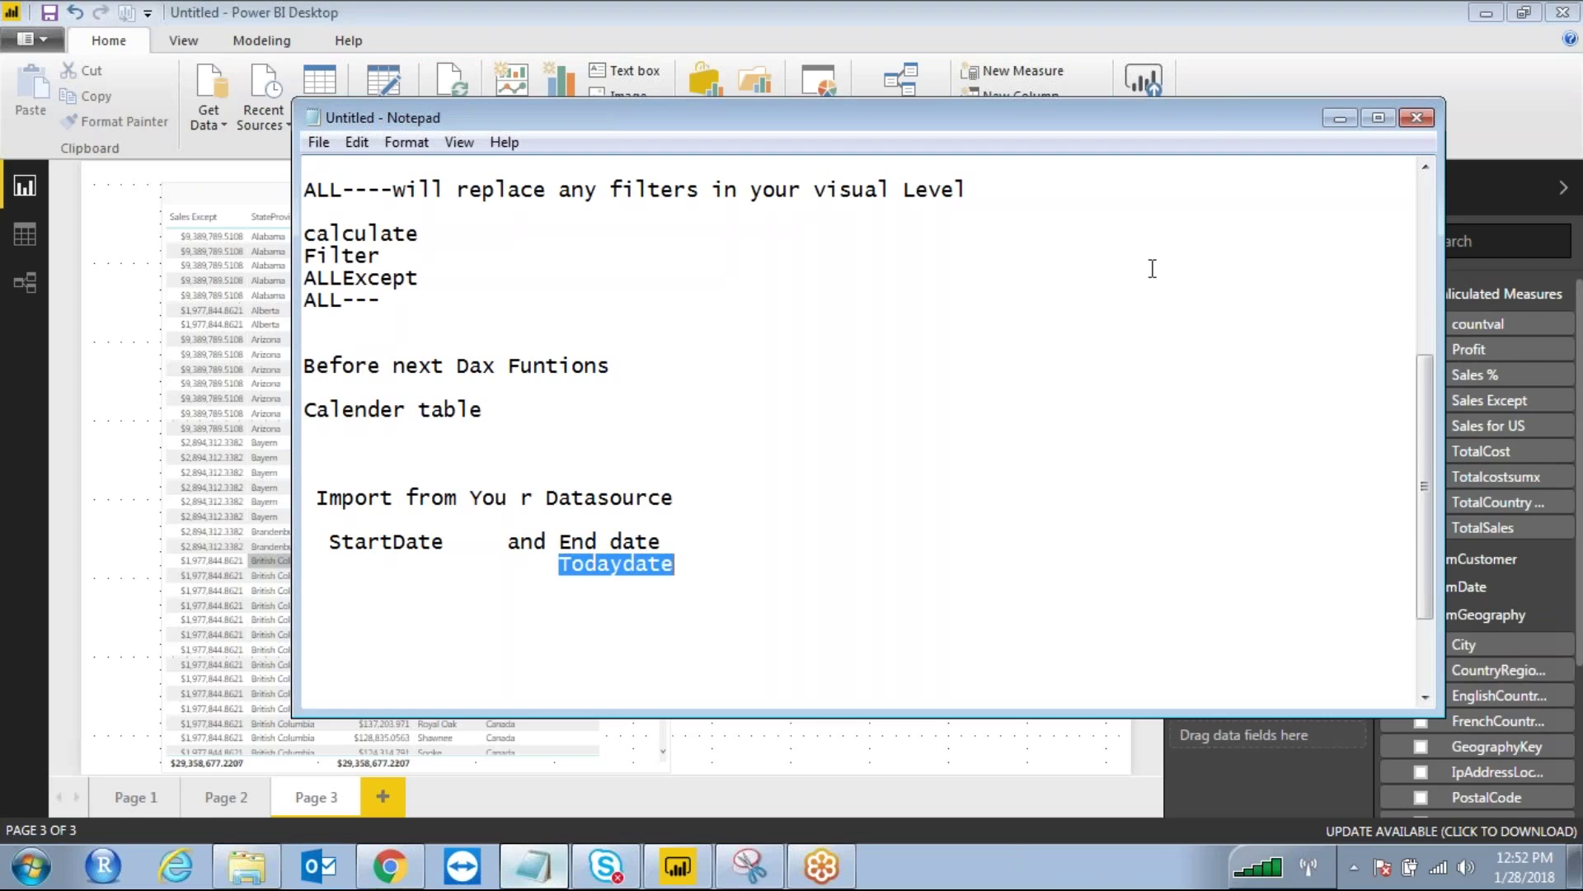
Turn on screen annotation and handwrite MTD and YTD in the blank area beside the notes
key(ctrl+2)
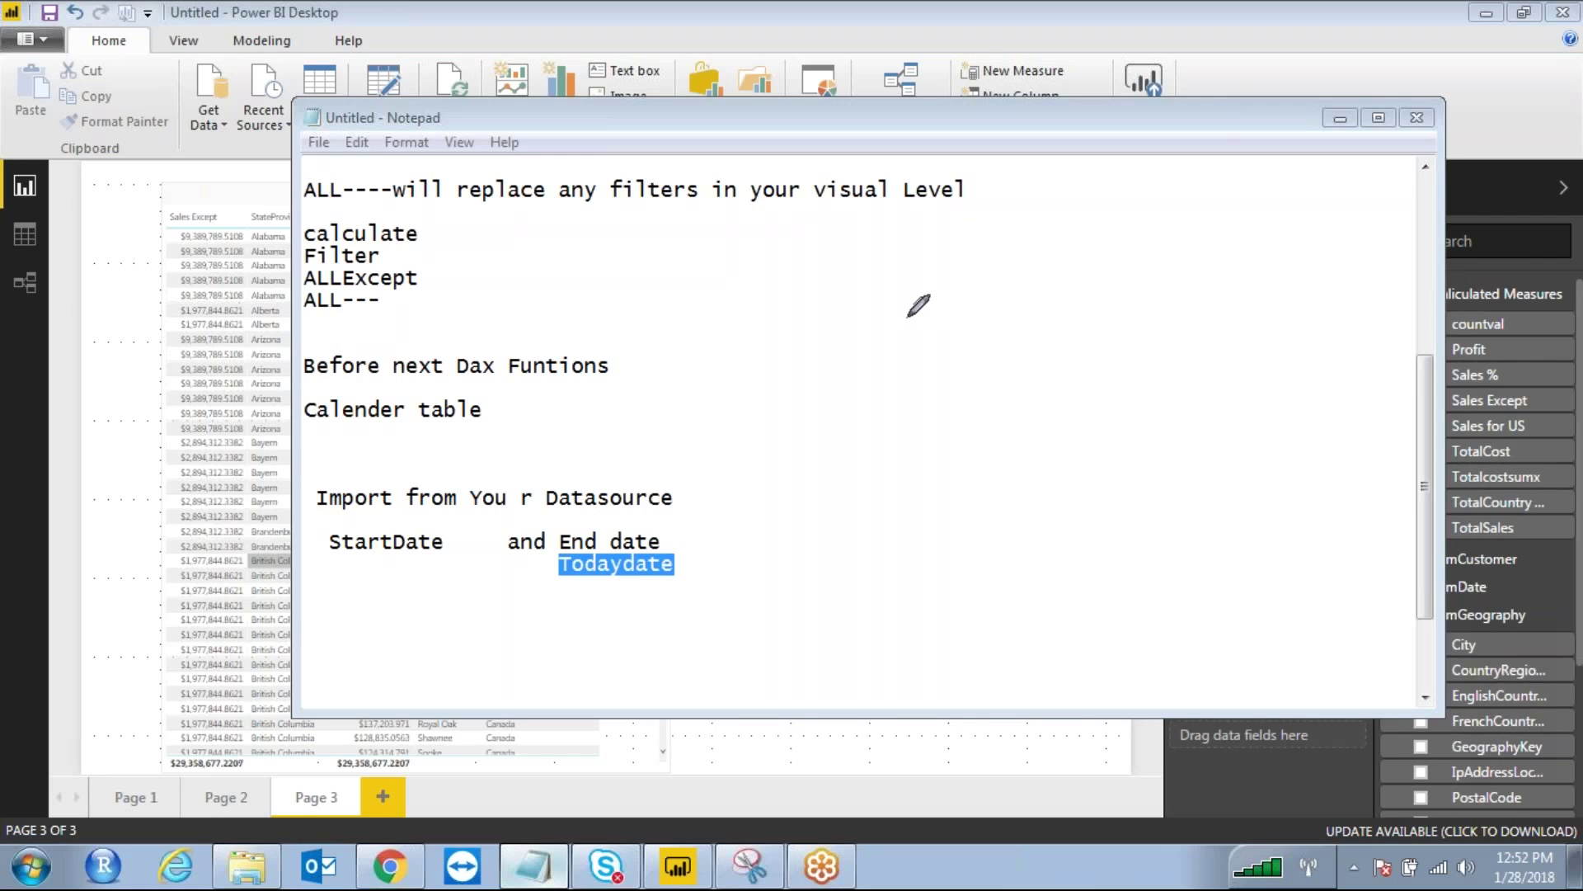
mouse_move(875, 298)
mouse_down()
mouse_move(903, 265)
mouse_move(932, 315)
mouse_move(1041, 235)
mouse_move(995, 301)
mouse_move(1038, 310)
mouse_up()
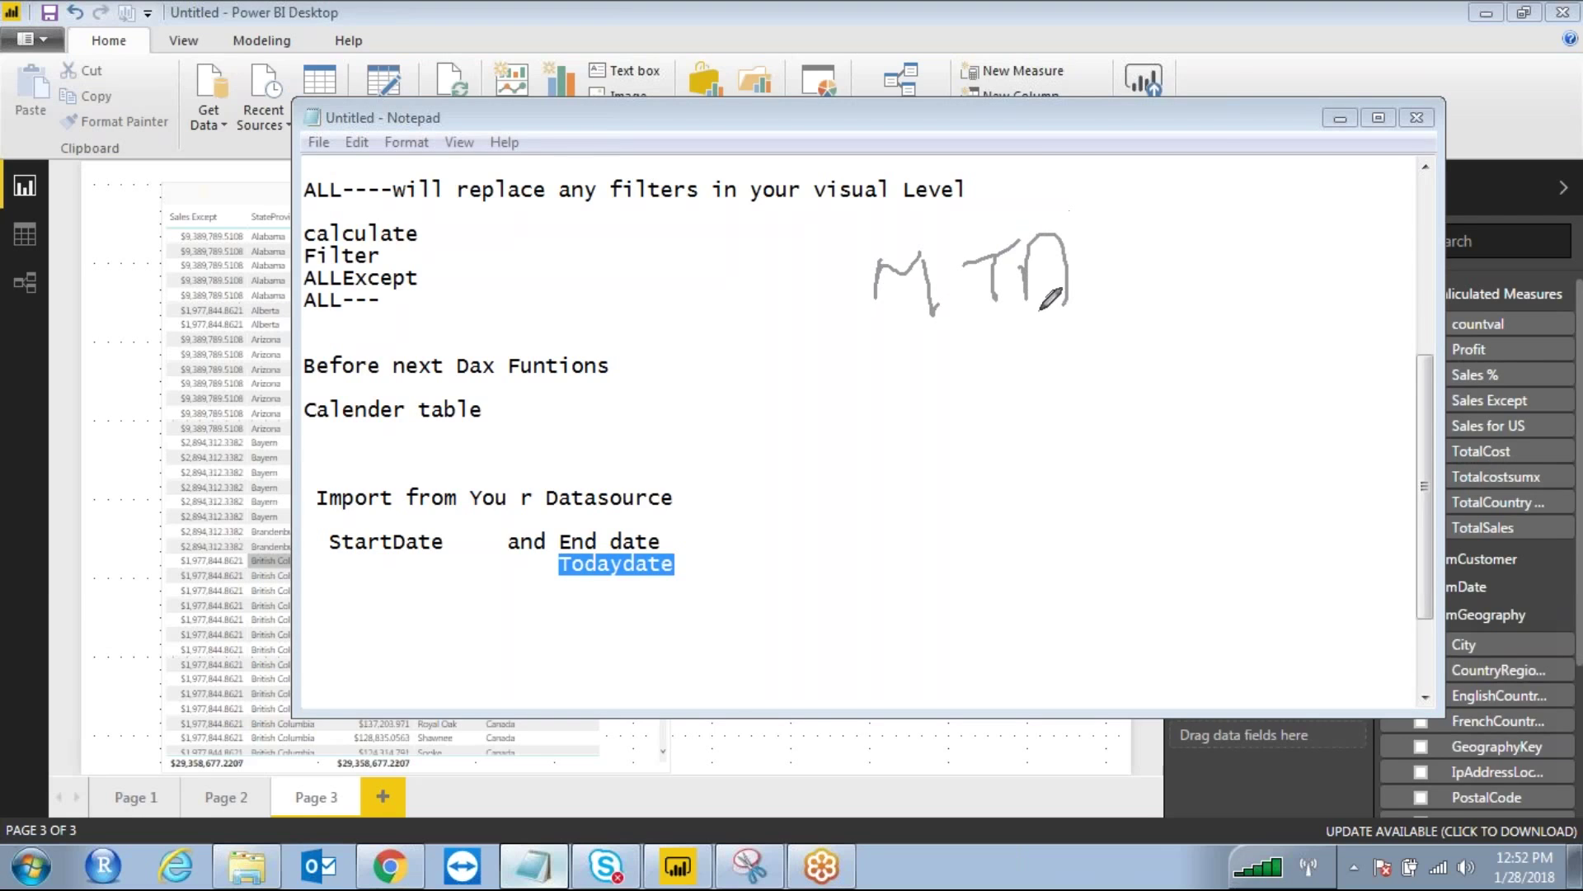
mouse_move(894, 356)
mouse_down()
mouse_move(932, 398)
mouse_move(930, 451)
mouse_up()
drag(991, 373, 1061, 352)
mouse_move(1033, 381)
mouse_down()
mouse_move(1030, 424)
mouse_move(1129, 347)
mouse_move(1084, 427)
mouse_up()
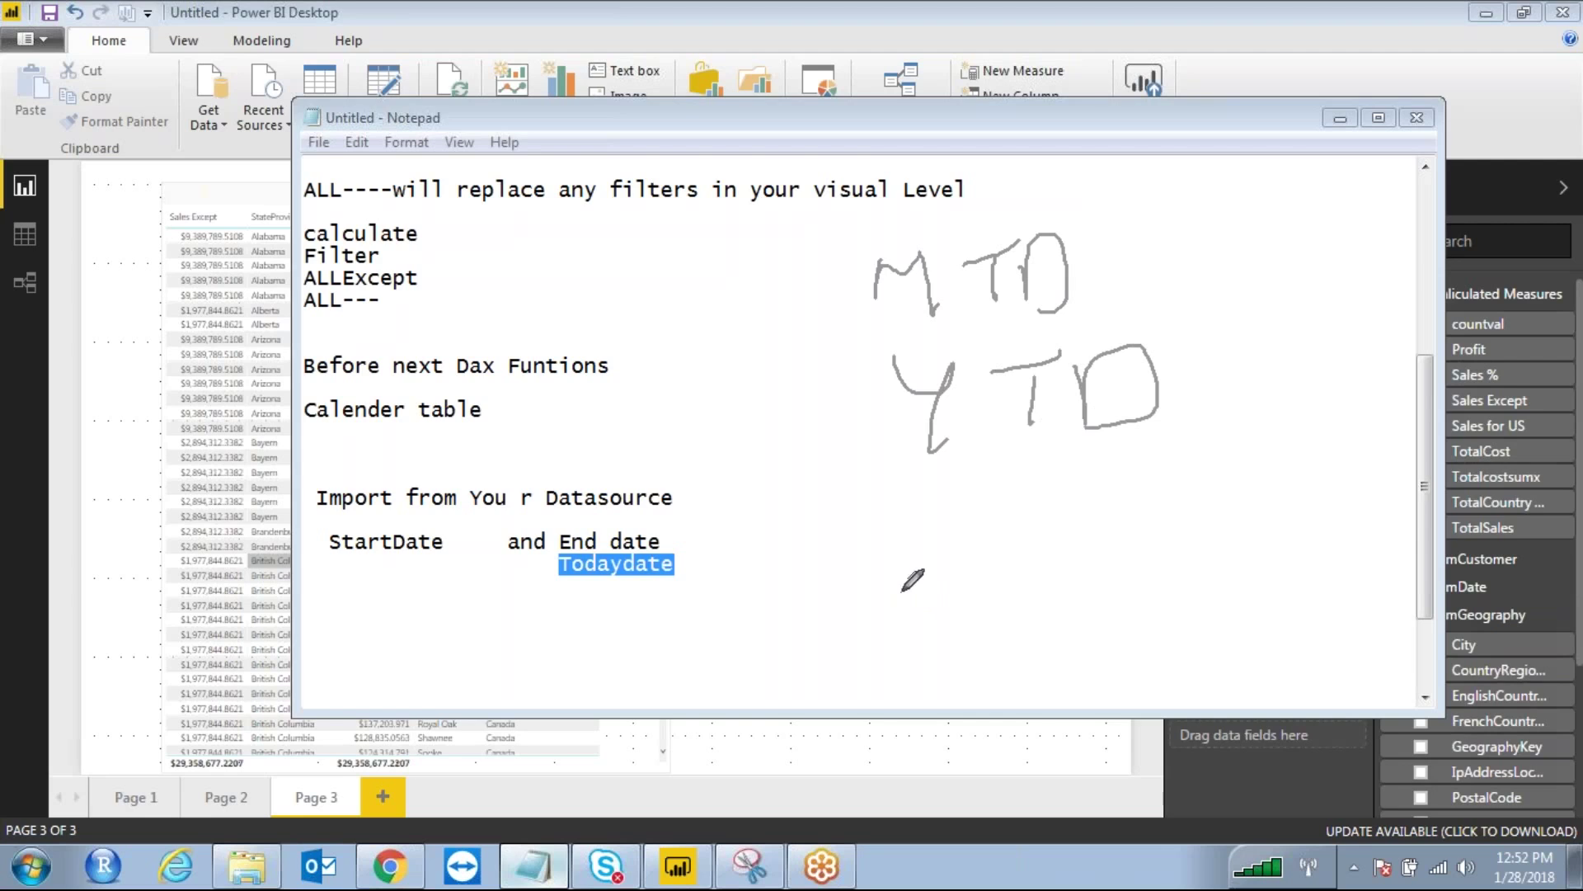
Handwrite the date 2019 - Dec - 31 below YTD, underline its parts and circle the year 2019
mouse_move(859, 513)
mouse_down()
mouse_move(877, 608)
mouse_move(936, 602)
mouse_up()
mouse_move(975, 524)
mouse_down()
mouse_move(989, 517)
mouse_move(966, 515)
mouse_up()
drag(1043, 494, 1070, 565)
mouse_move(1136, 506)
mouse_down()
mouse_move(1106, 526)
mouse_move(1126, 569)
mouse_move(1266, 507)
mouse_move(1319, 549)
mouse_move(1394, 528)
mouse_move(1495, 467)
mouse_up()
drag(853, 659, 1204, 617)
drag(1439, 532, 1485, 479)
drag(1266, 607, 1374, 569)
drag(1390, 563, 1459, 527)
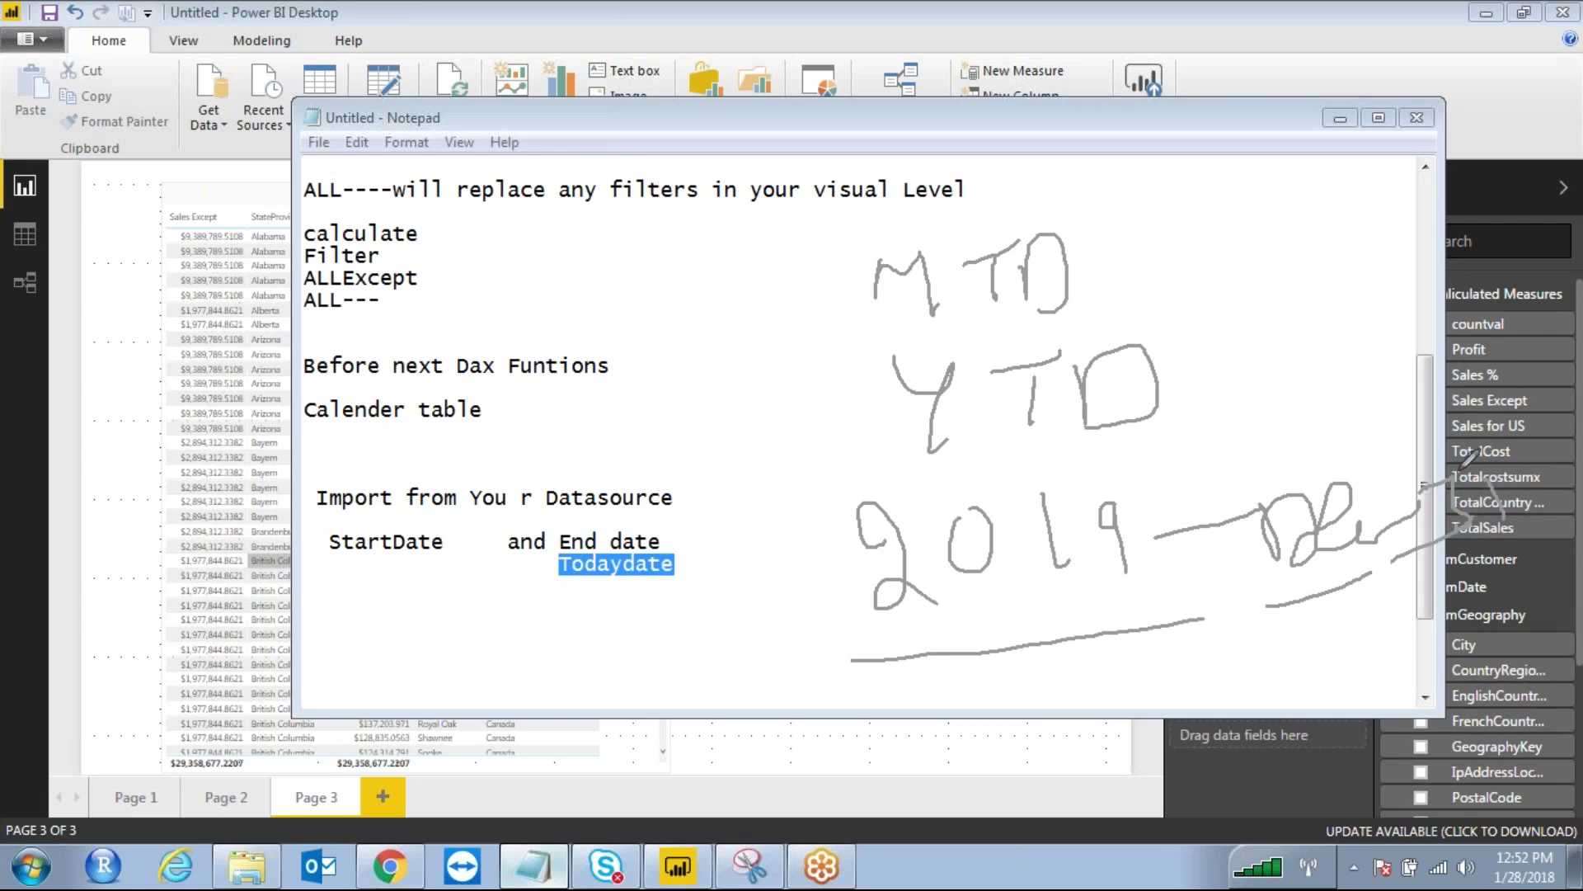
mouse_move(1443, 471)
mouse_down()
mouse_move(845, 614)
mouse_move(998, 607)
mouse_move(829, 610)
mouse_move(1118, 589)
mouse_move(792, 627)
mouse_move(1159, 536)
mouse_up()
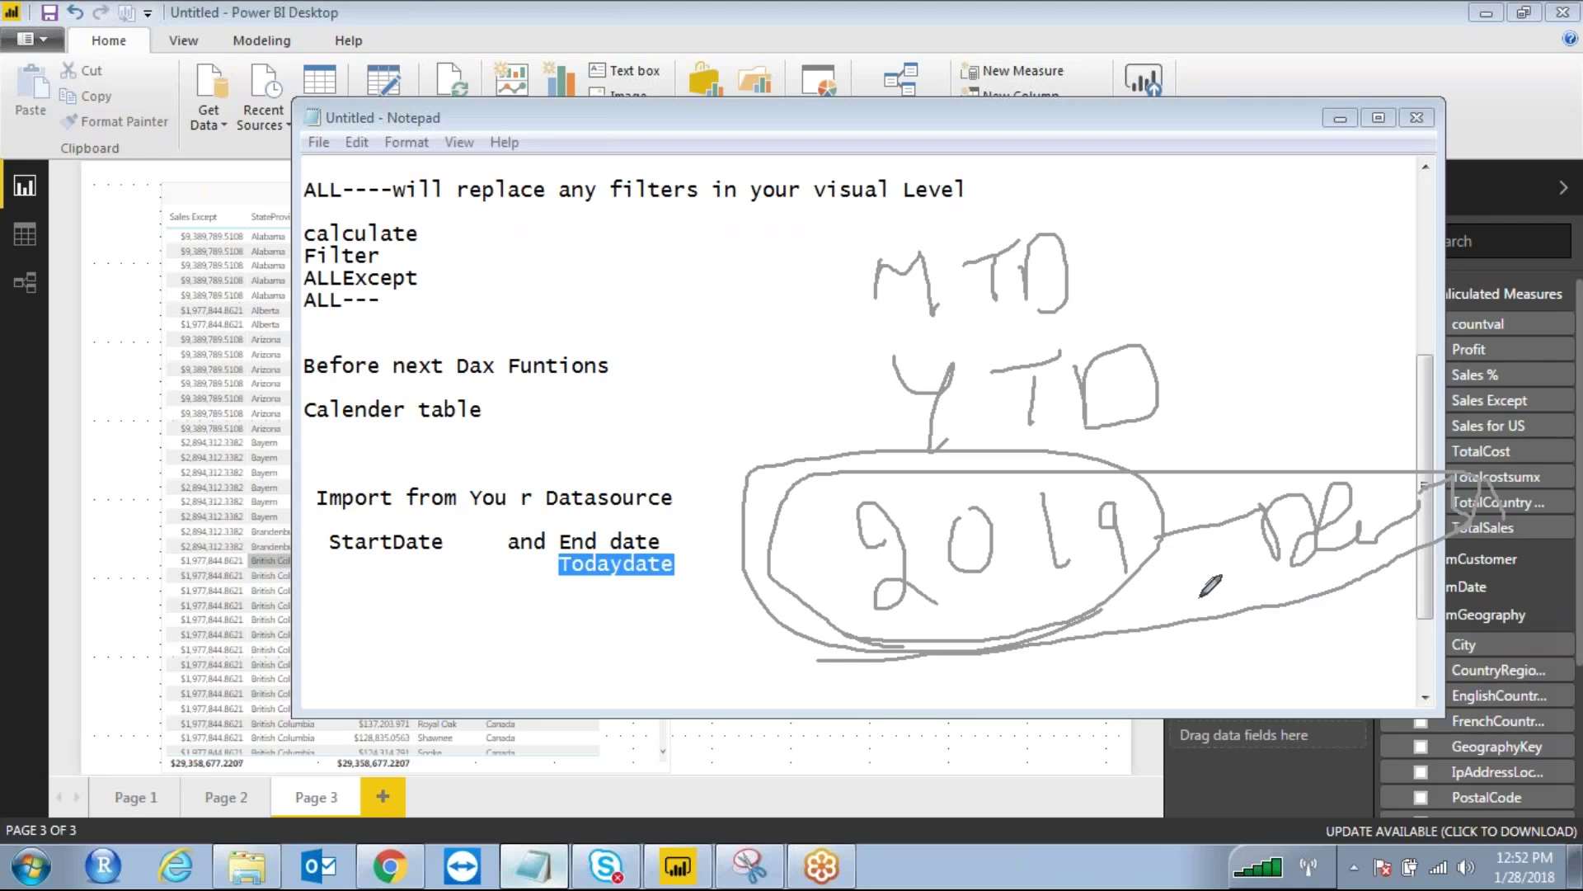
Handwrite a second 2019 date for July beneath the first, circle it, and clear all the screen annotations
mouse_move(895, 696)
mouse_down()
mouse_move(884, 676)
mouse_move(953, 701)
mouse_move(978, 652)
mouse_move(1015, 645)
mouse_move(1066, 709)
mouse_move(1154, 653)
mouse_move(1253, 648)
mouse_move(1254, 688)
mouse_move(1340, 644)
mouse_up()
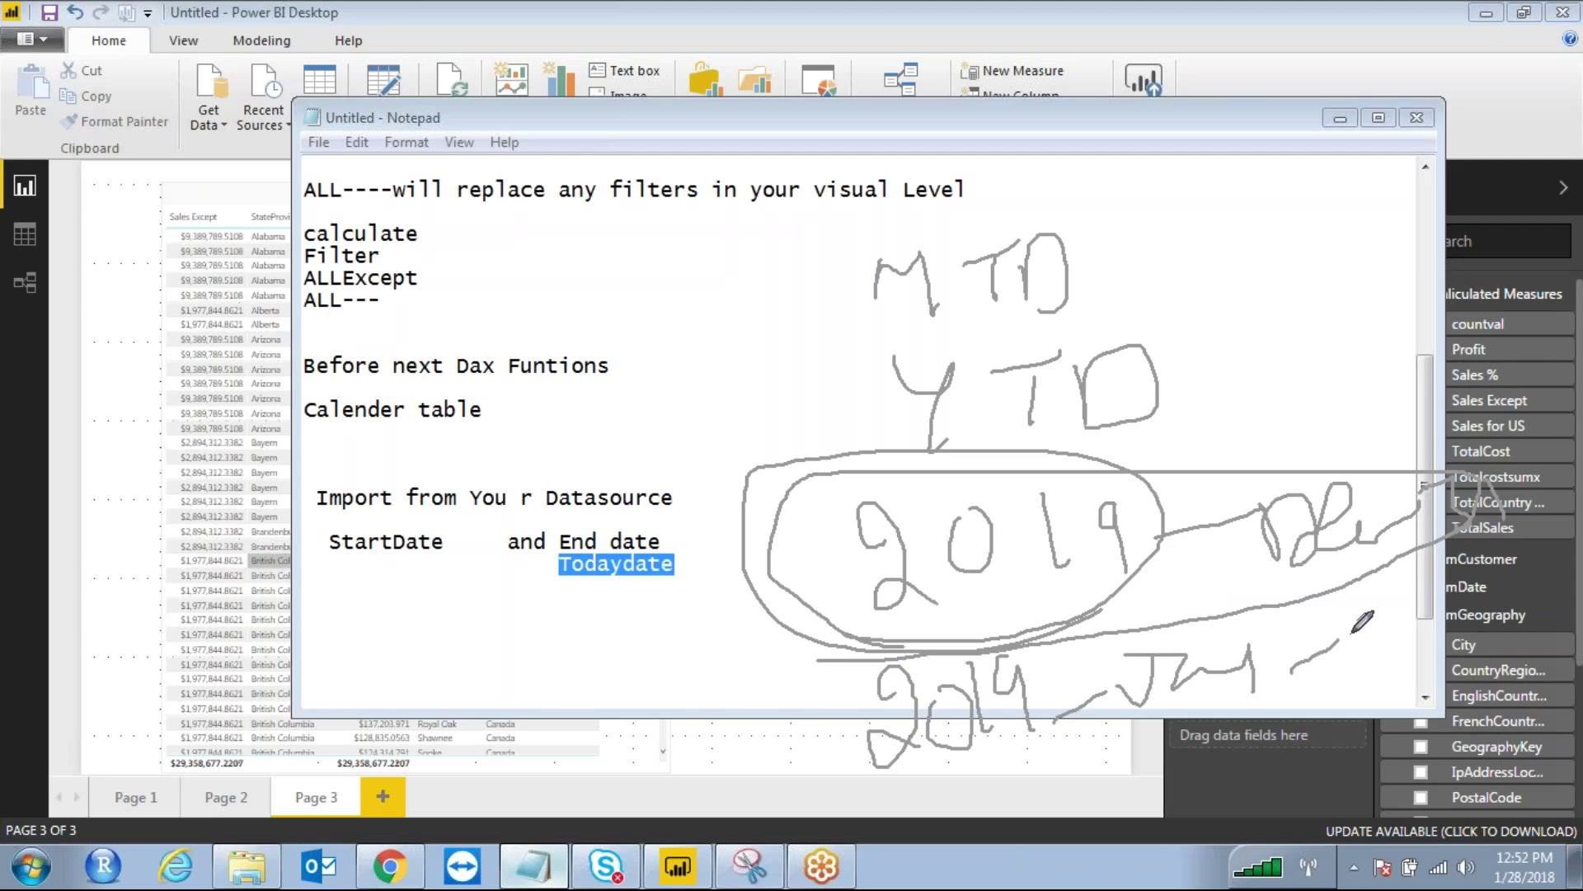
mouse_move(849, 647)
mouse_down()
mouse_move(1063, 618)
mouse_move(1418, 609)
mouse_move(1319, 744)
mouse_up()
mouse_move(950, 790)
mouse_down()
mouse_move(834, 677)
mouse_move(869, 661)
mouse_move(1011, 655)
mouse_up()
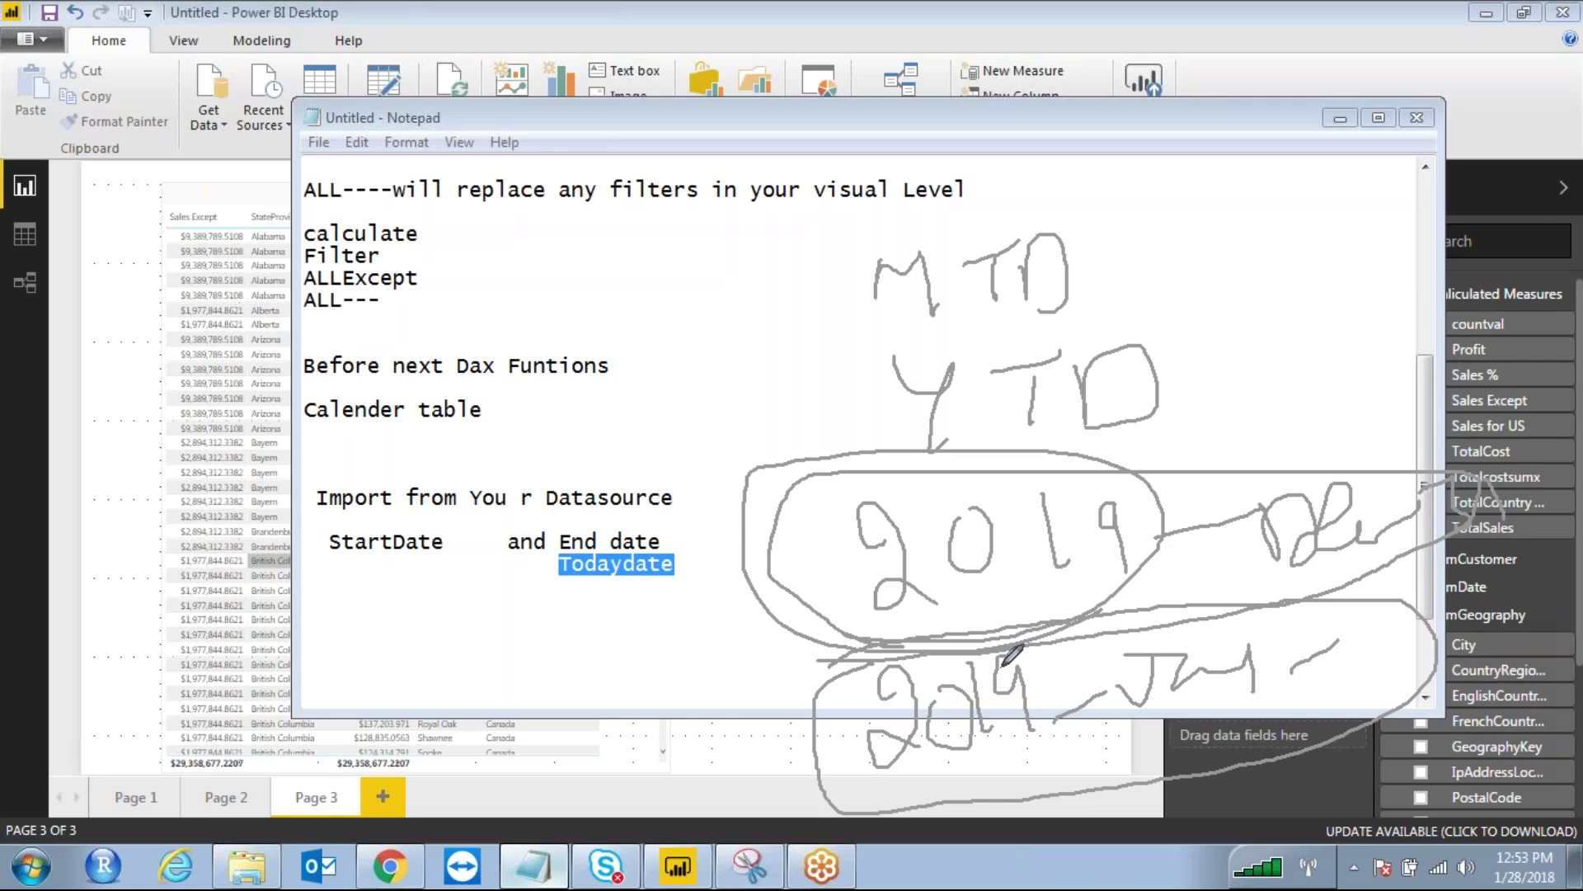
click(1336, 124)
click(1153, 82)
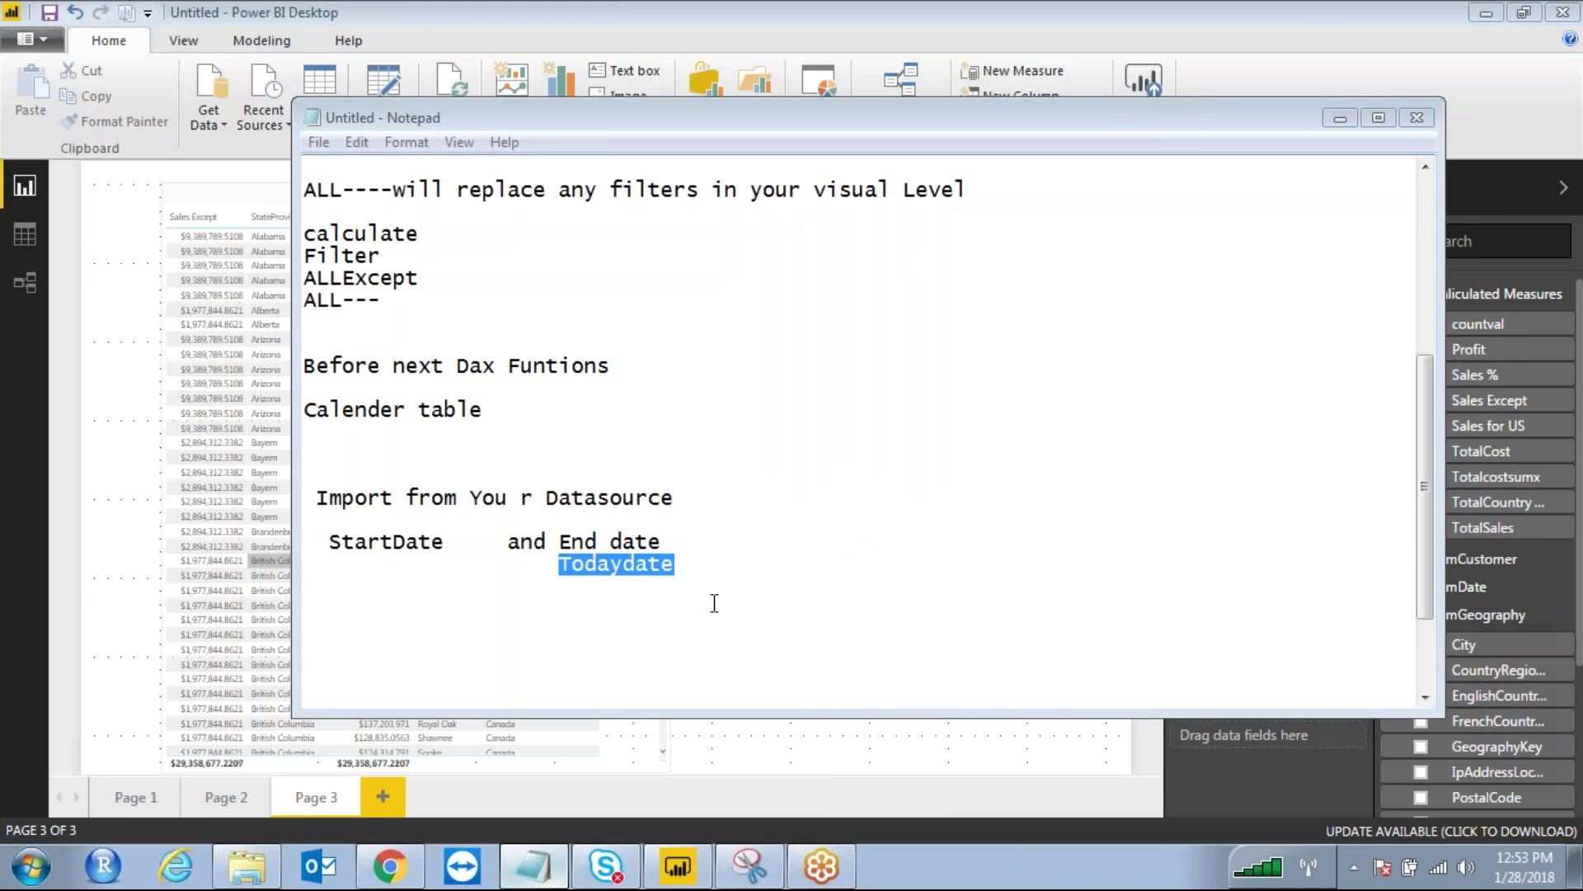
Add the date range "Jan-1-2018------jan-28-2018" below Todaydate
click(702, 568)
key(Return)
key(Return)
key(Return)
text(J)
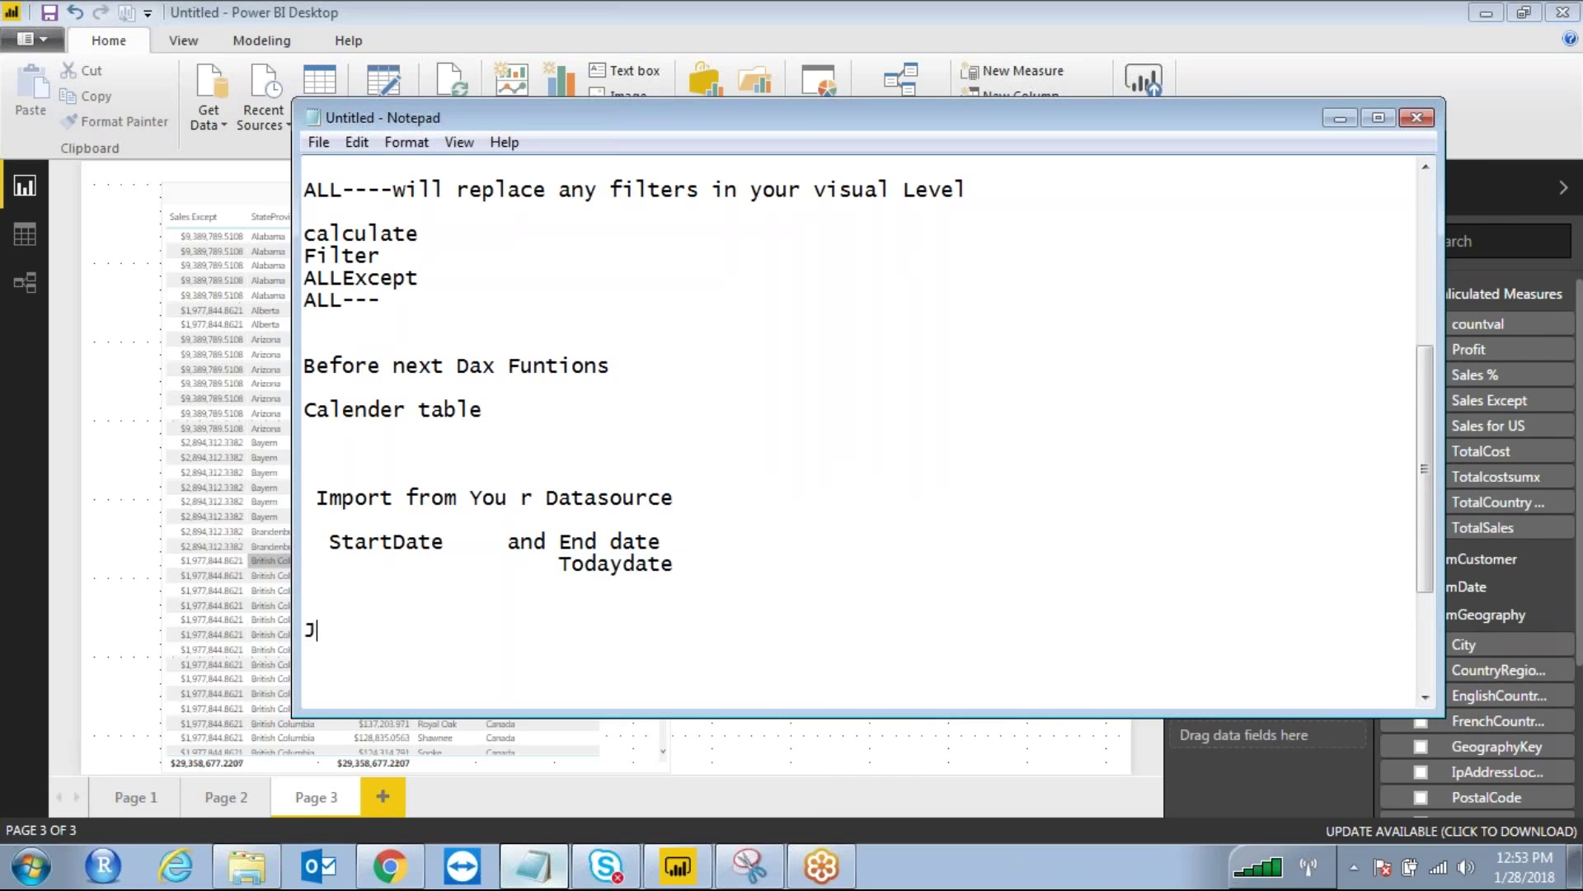
text(an-1-2018--)
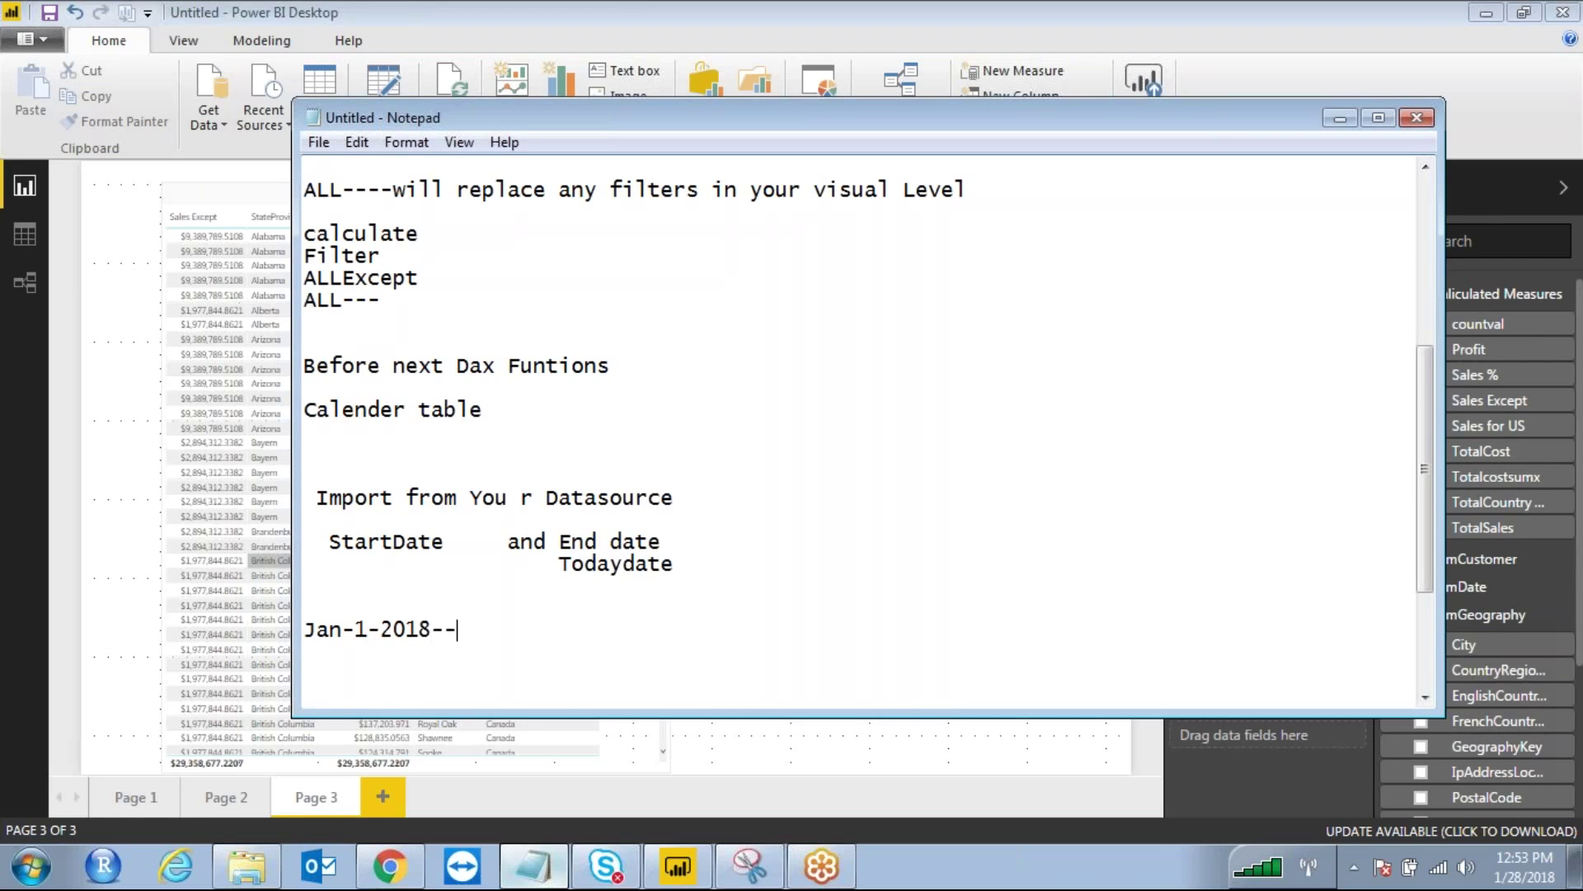
text(----jan-28-2018)
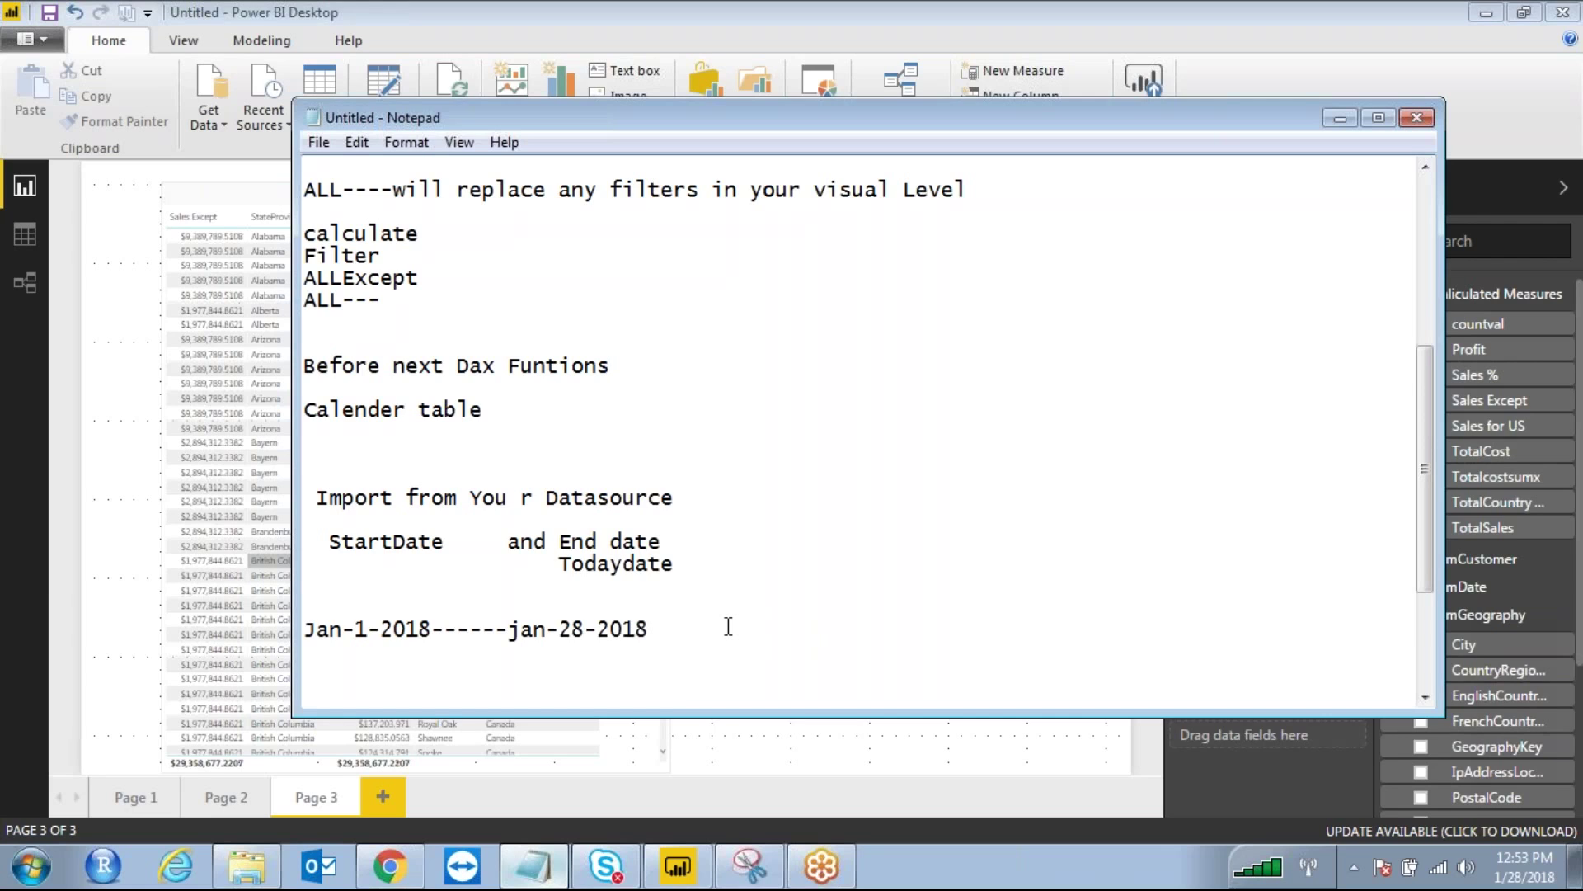
Add the line "YTD---Jan-1-2018--------today()" below the date range and highlight its period
key(Return)
key(Return)
key(Return)
key(Return)
text(YTD---)
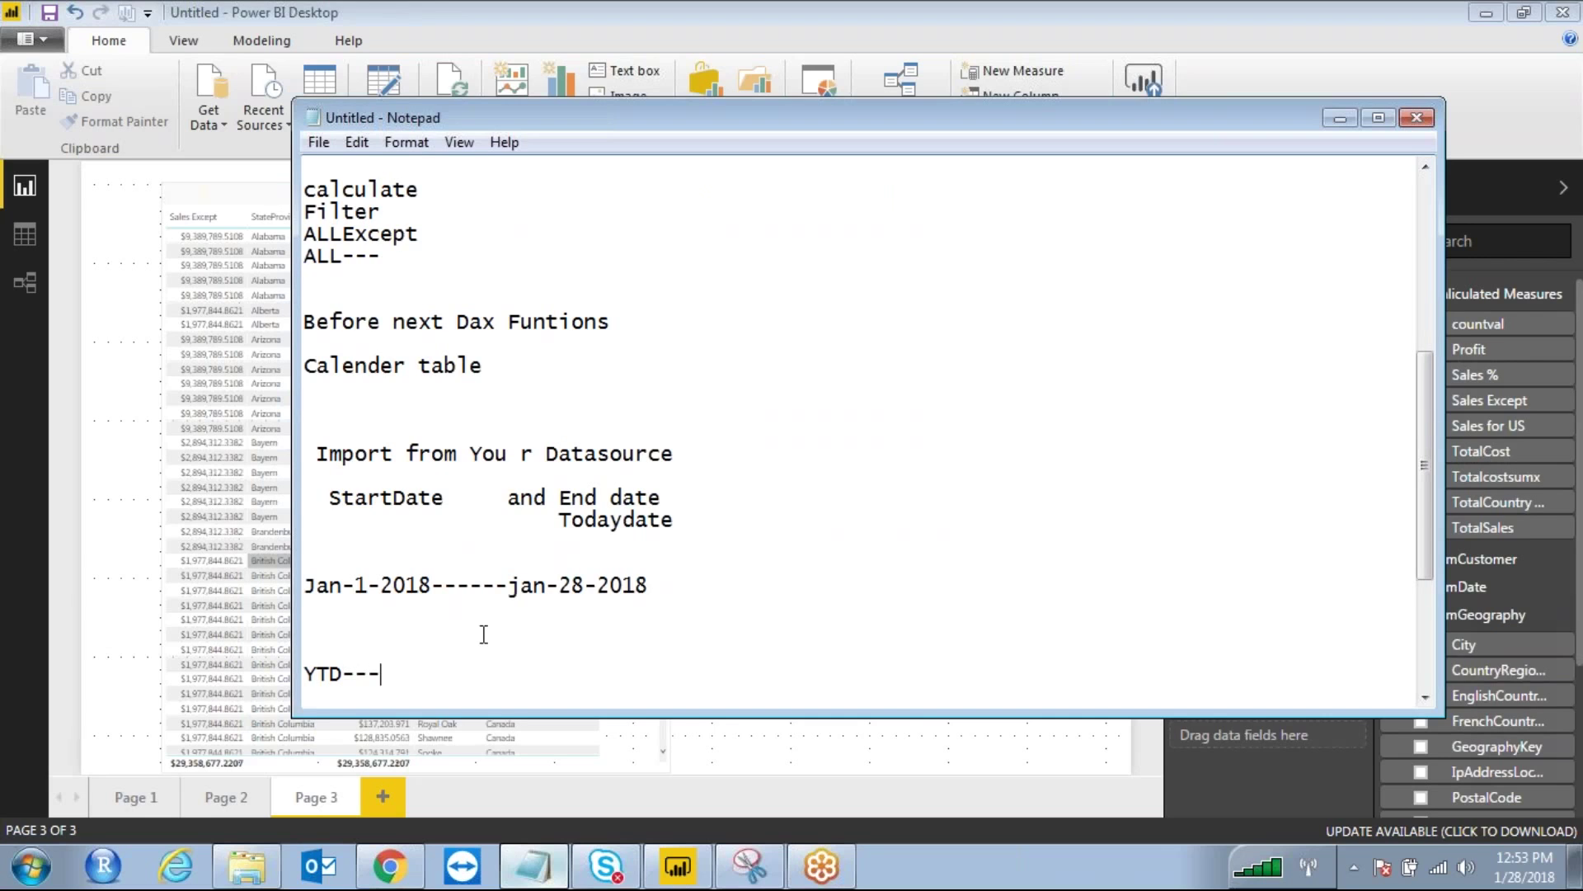
drag(558, 585, 586, 584)
click(403, 672)
text(Jan-1-2018)
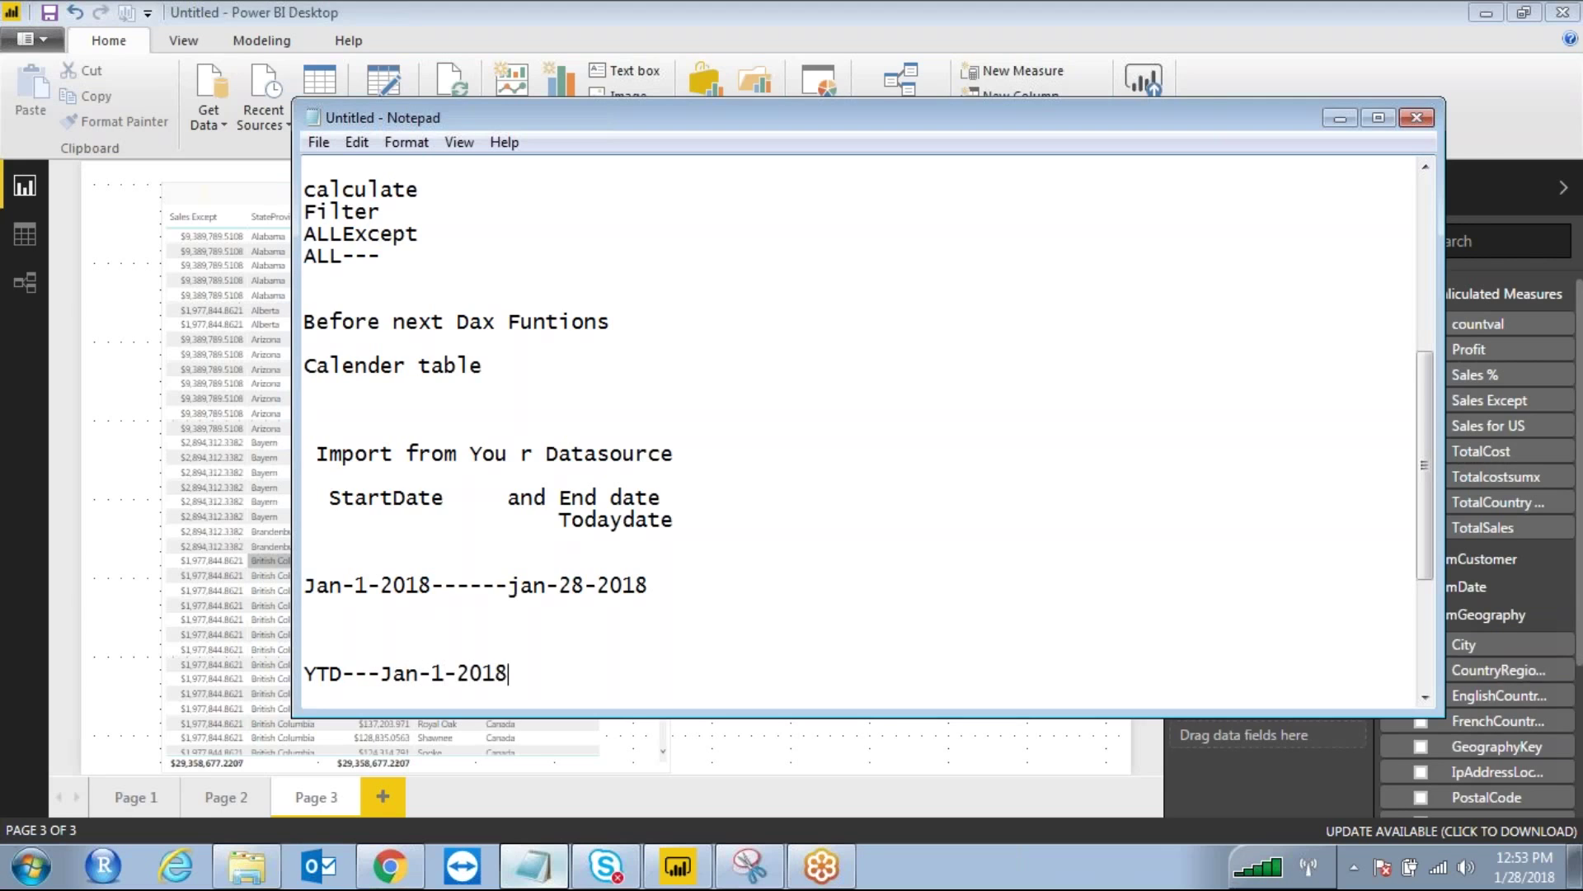
text(--------today())
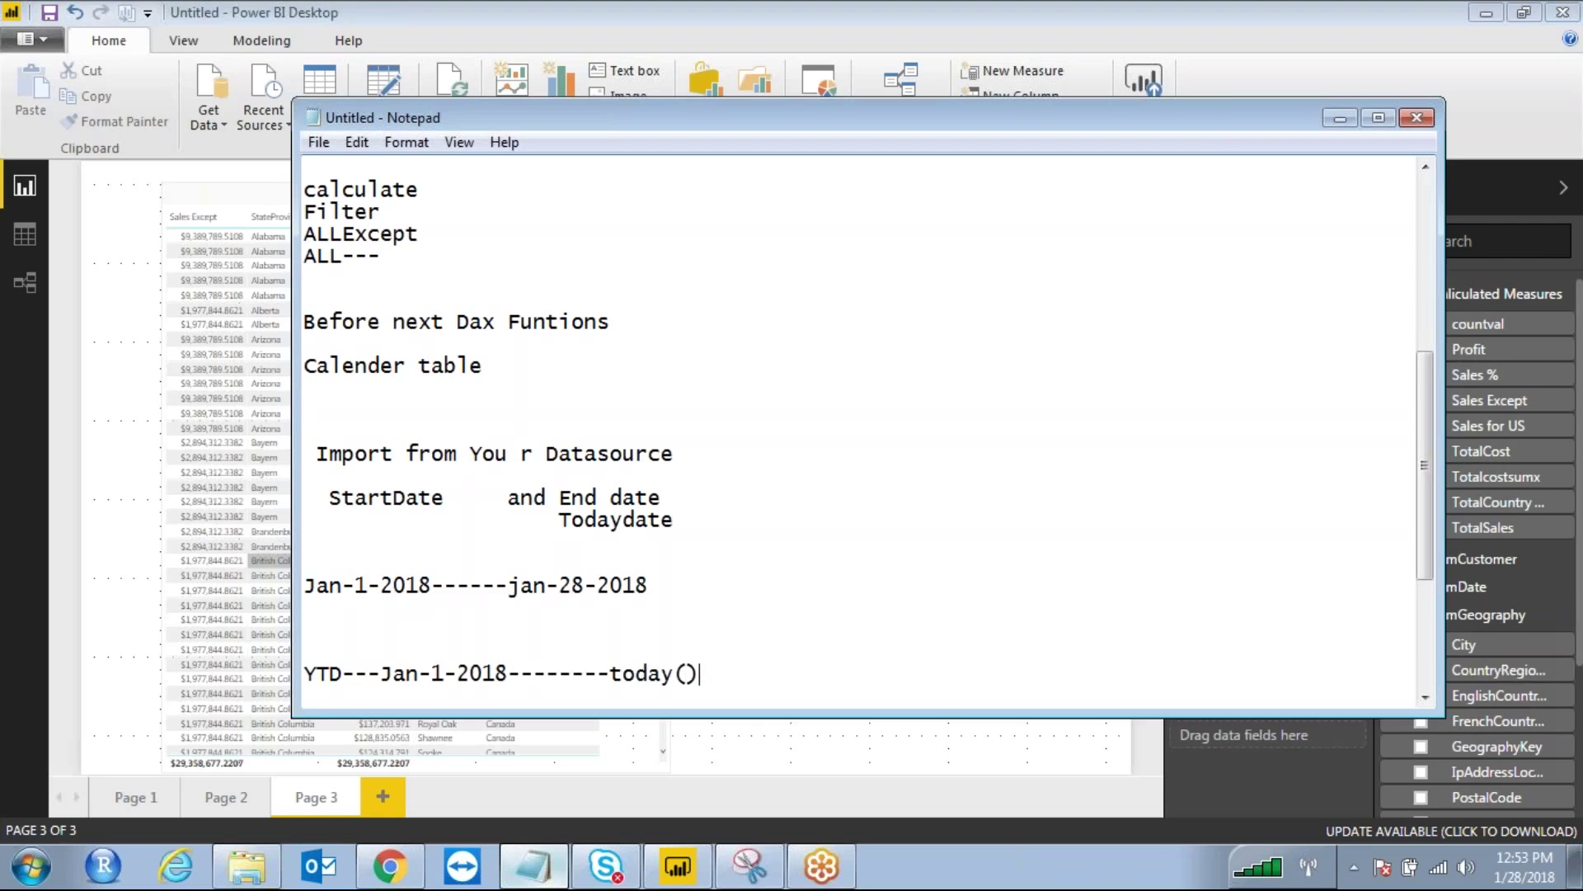
drag(708, 674, 381, 674)
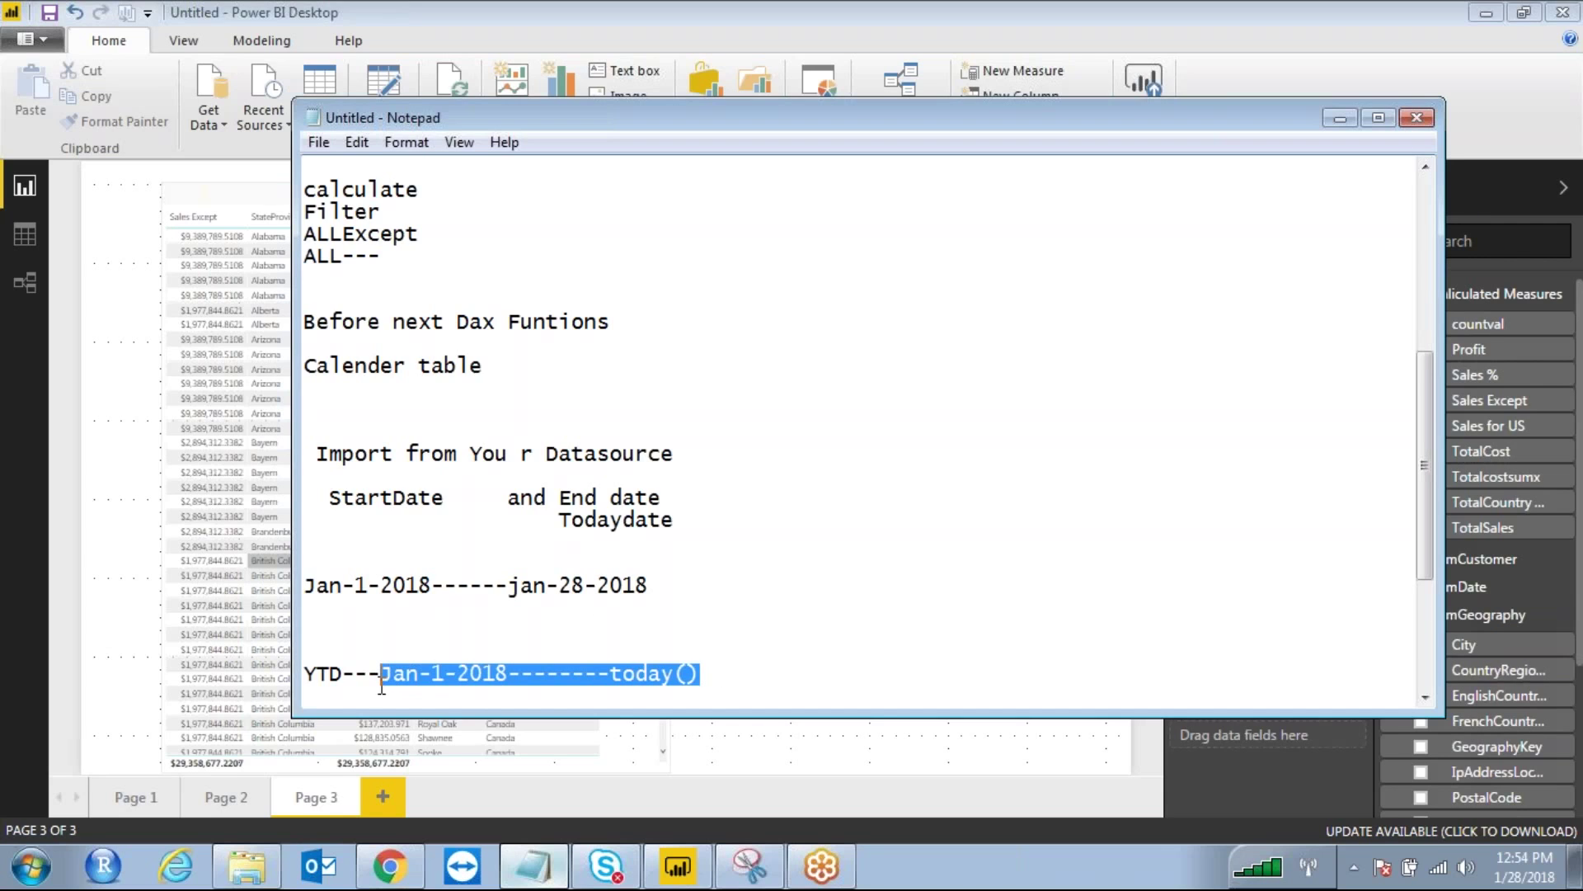
Replace today() in the YTD line with "Max Value(2019-dec-31)" and change the start date's year to 2019
click(705, 694)
drag(701, 651, 608, 652)
text(Max Value)
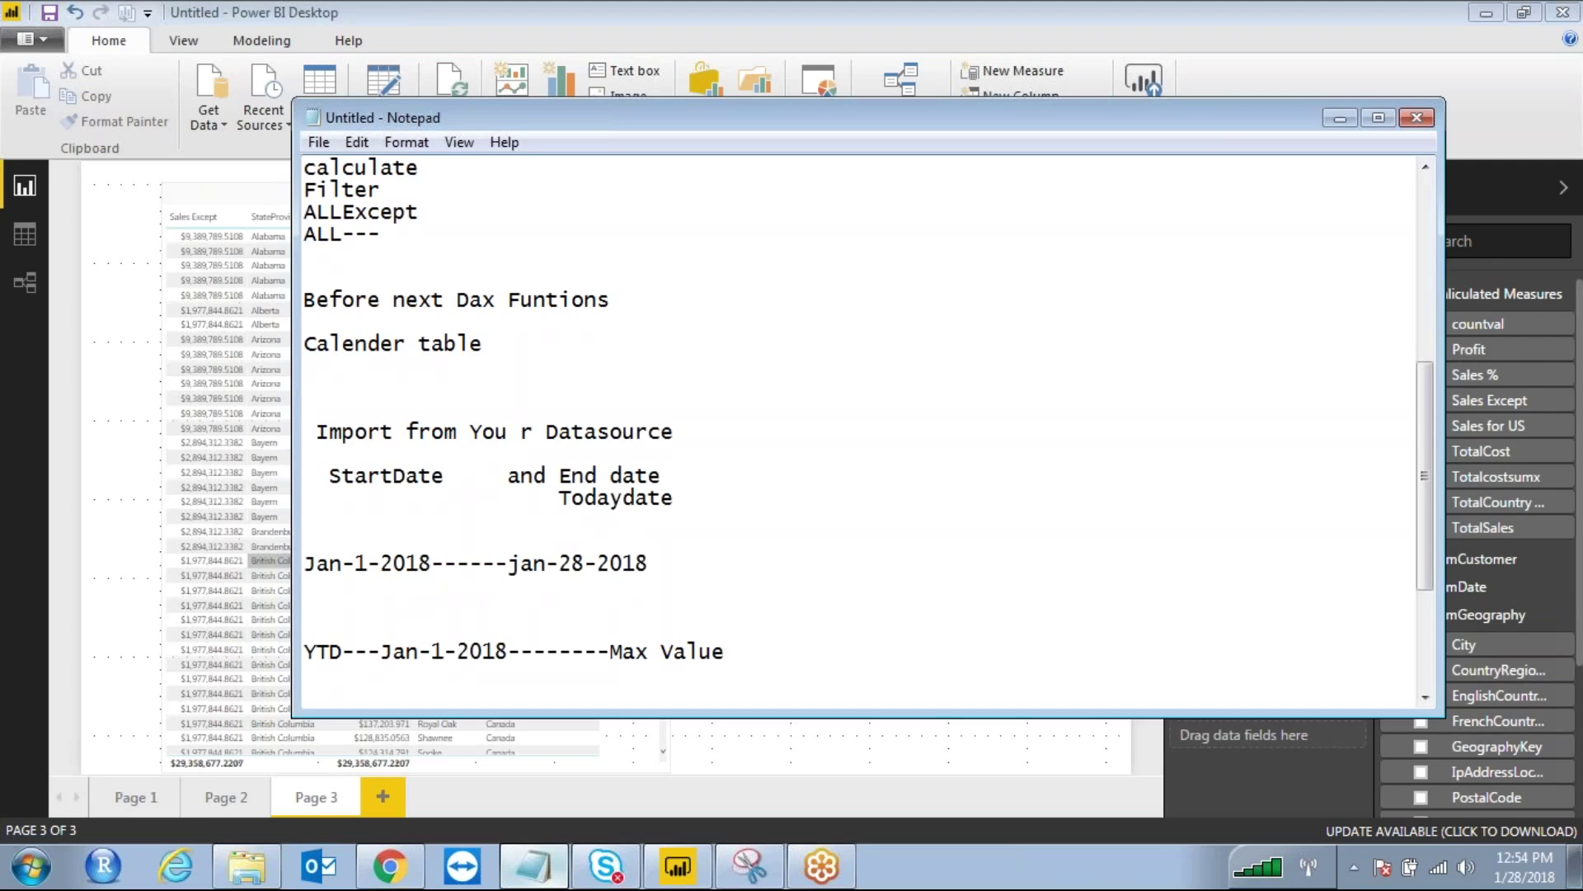
text((2019-dec-)
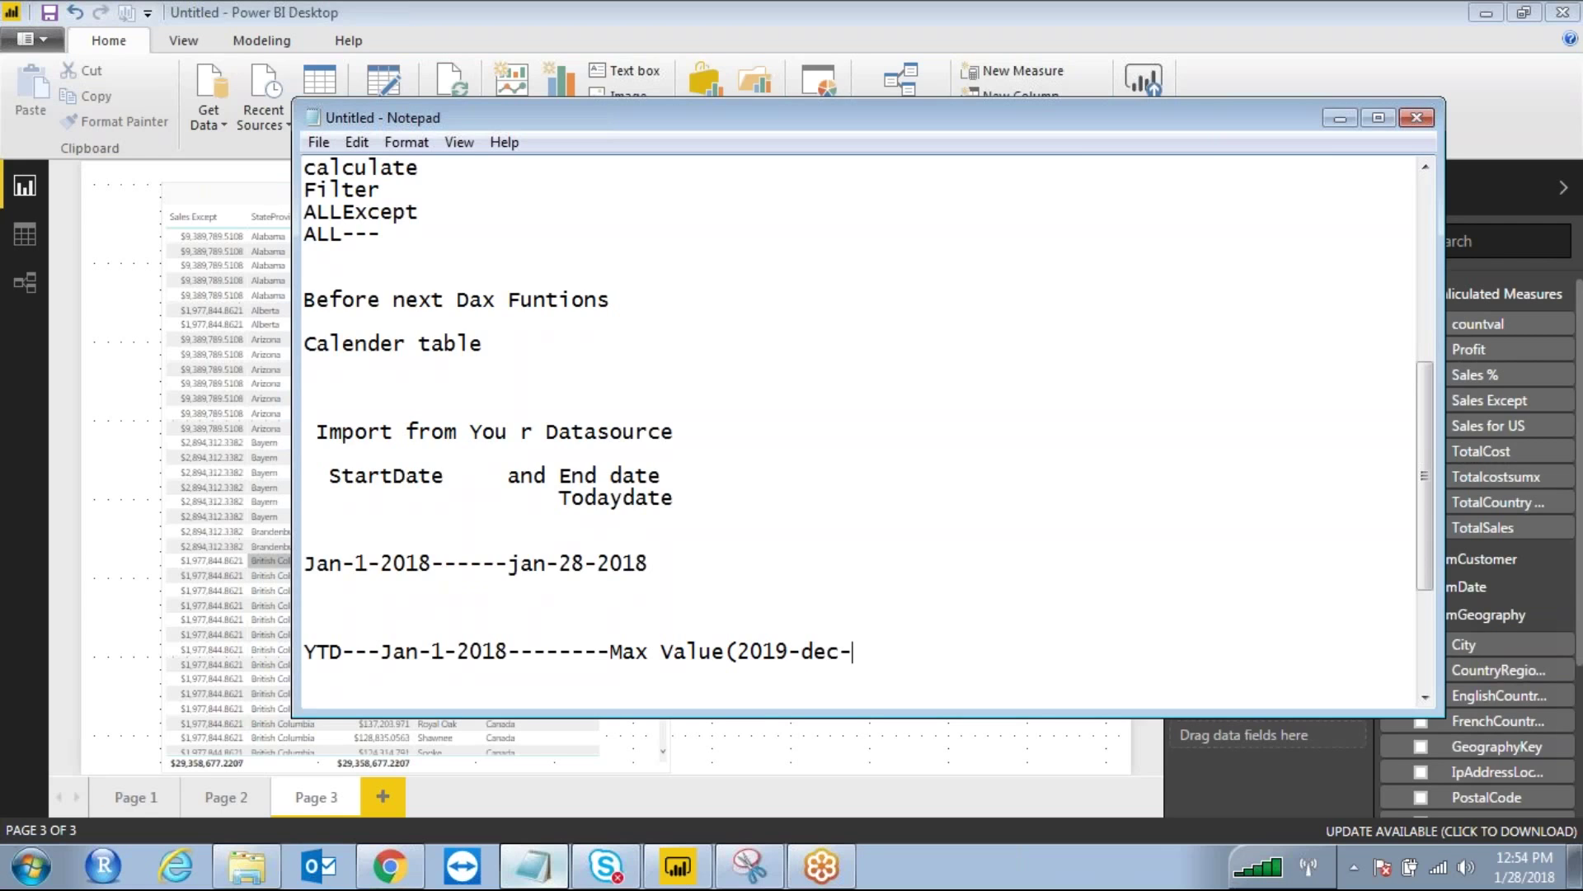
text(31))
drag(509, 651, 462, 652)
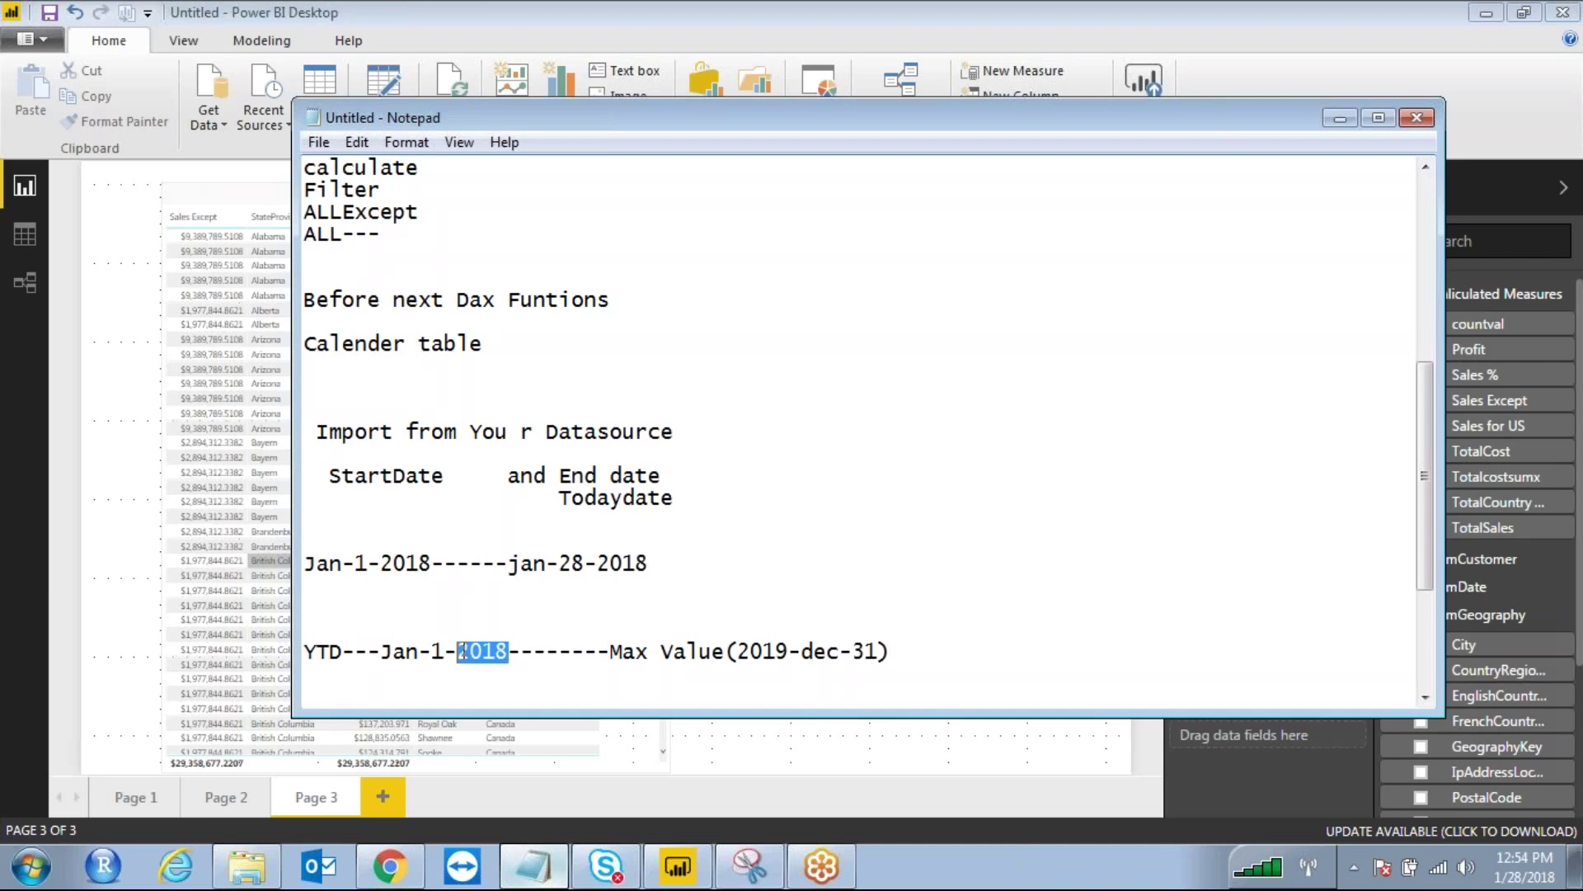
text(19)
drag(910, 657, 385, 653)
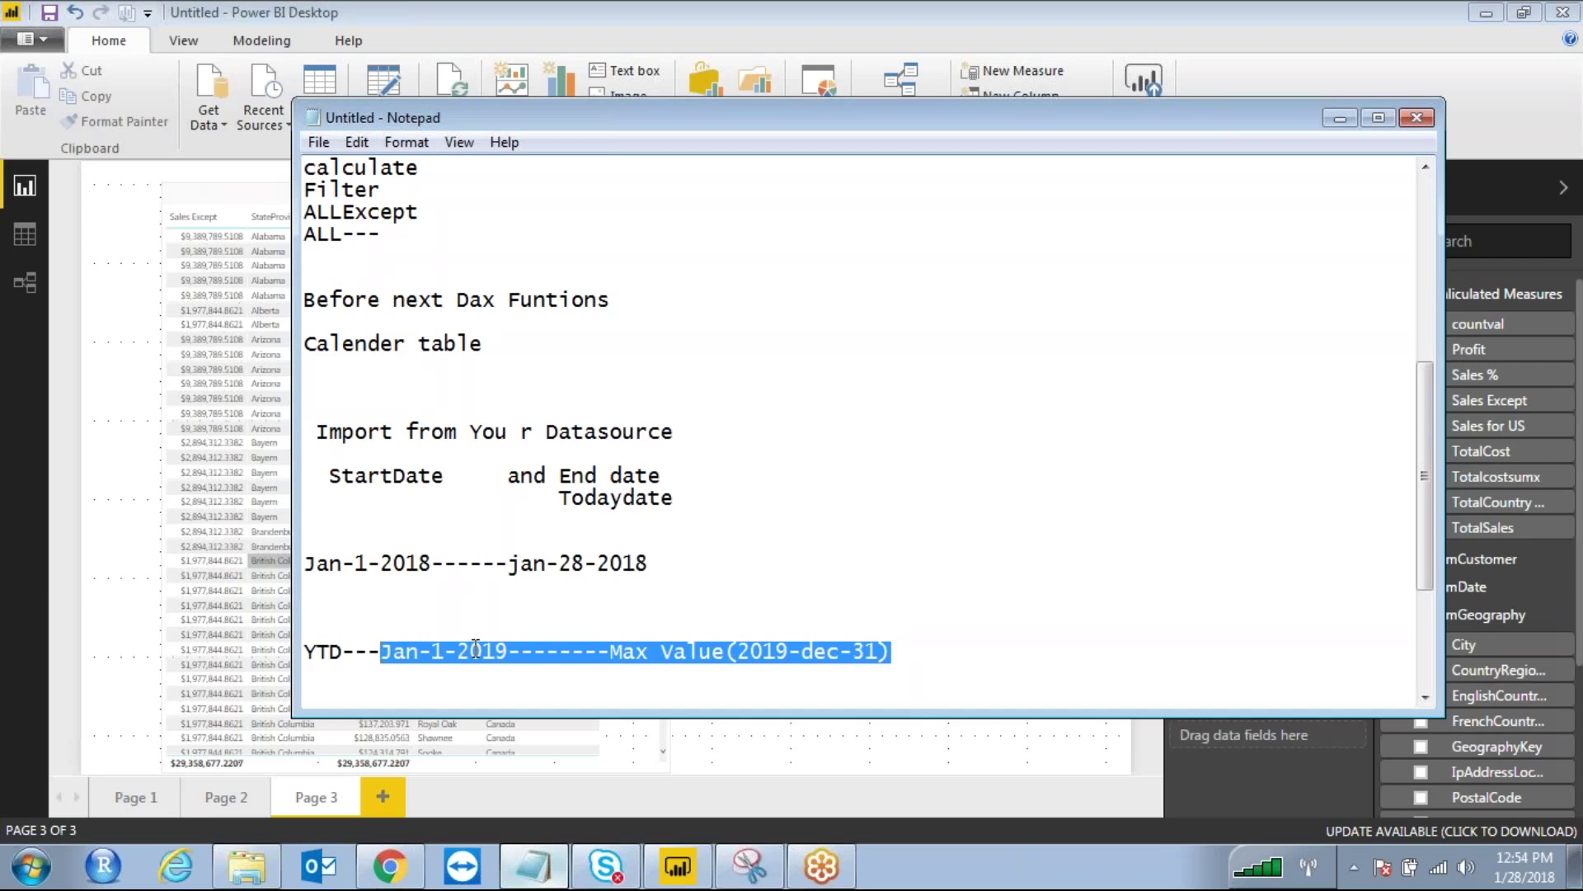
Switch to Power BI Desktop and collapse the Calculated Measures table in the field list
click(1340, 118)
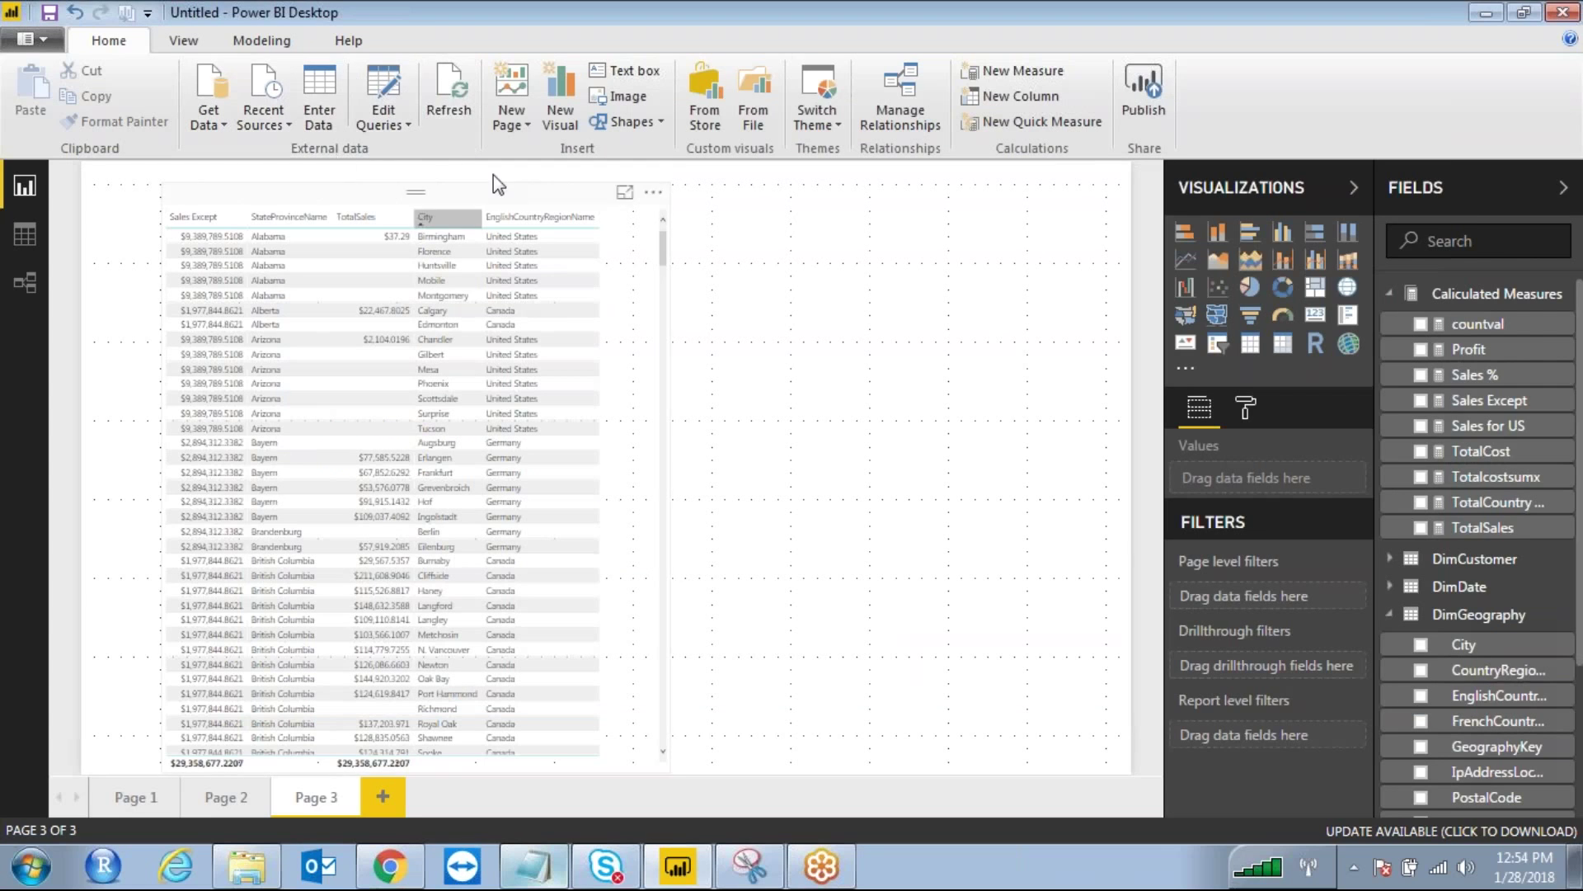
click(1390, 293)
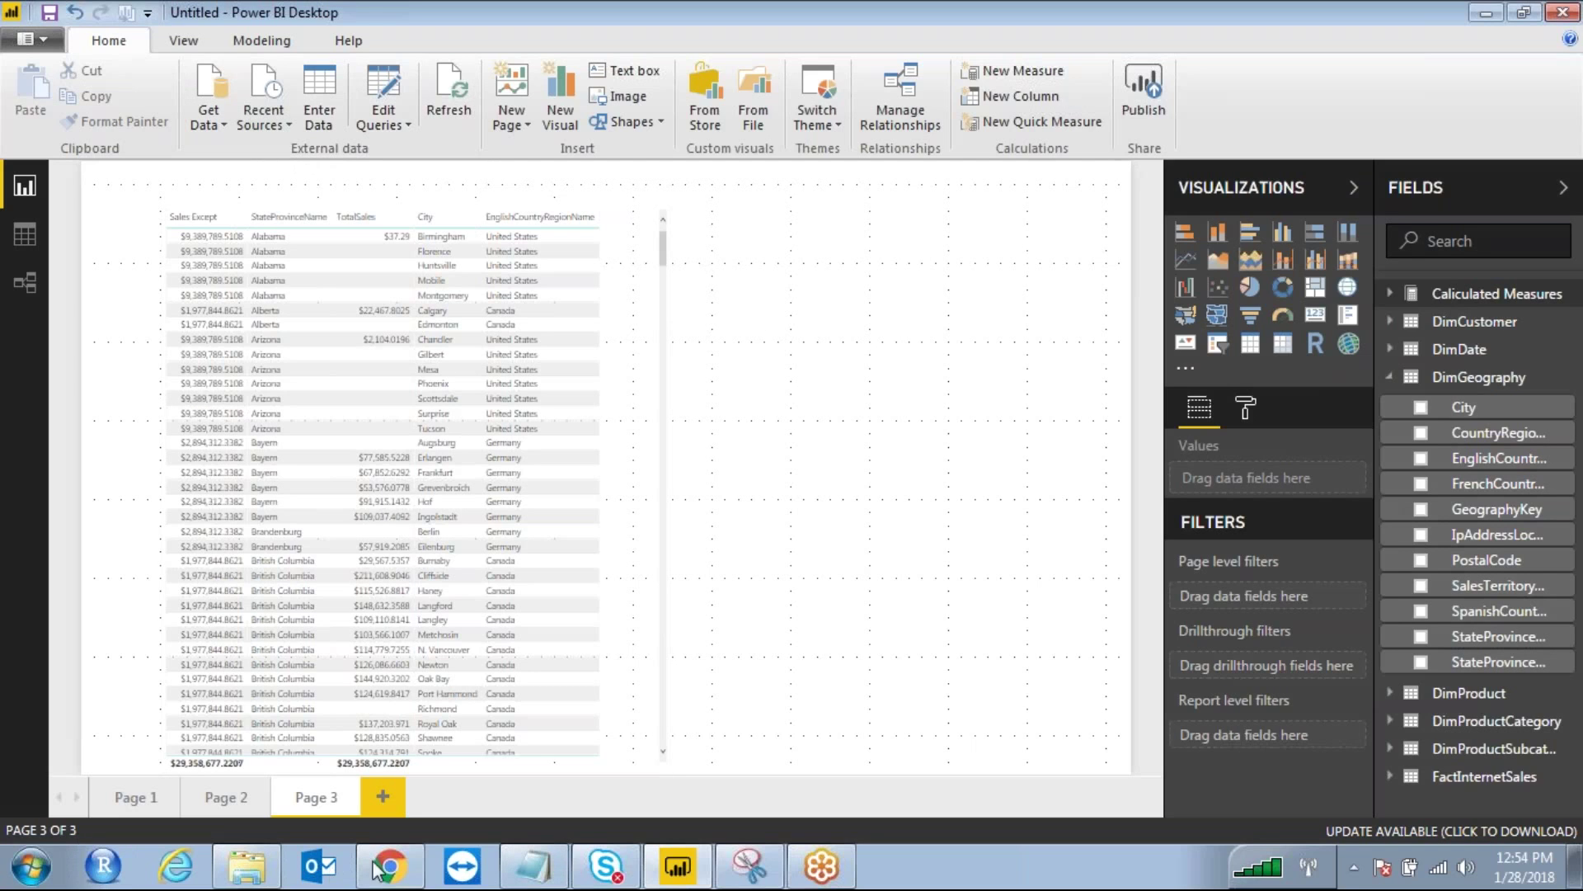
Return to the Notepad notes and add the line "Dax Function" a few lines below the YTD line
click(541, 874)
scroll(717, 569, down, 3)
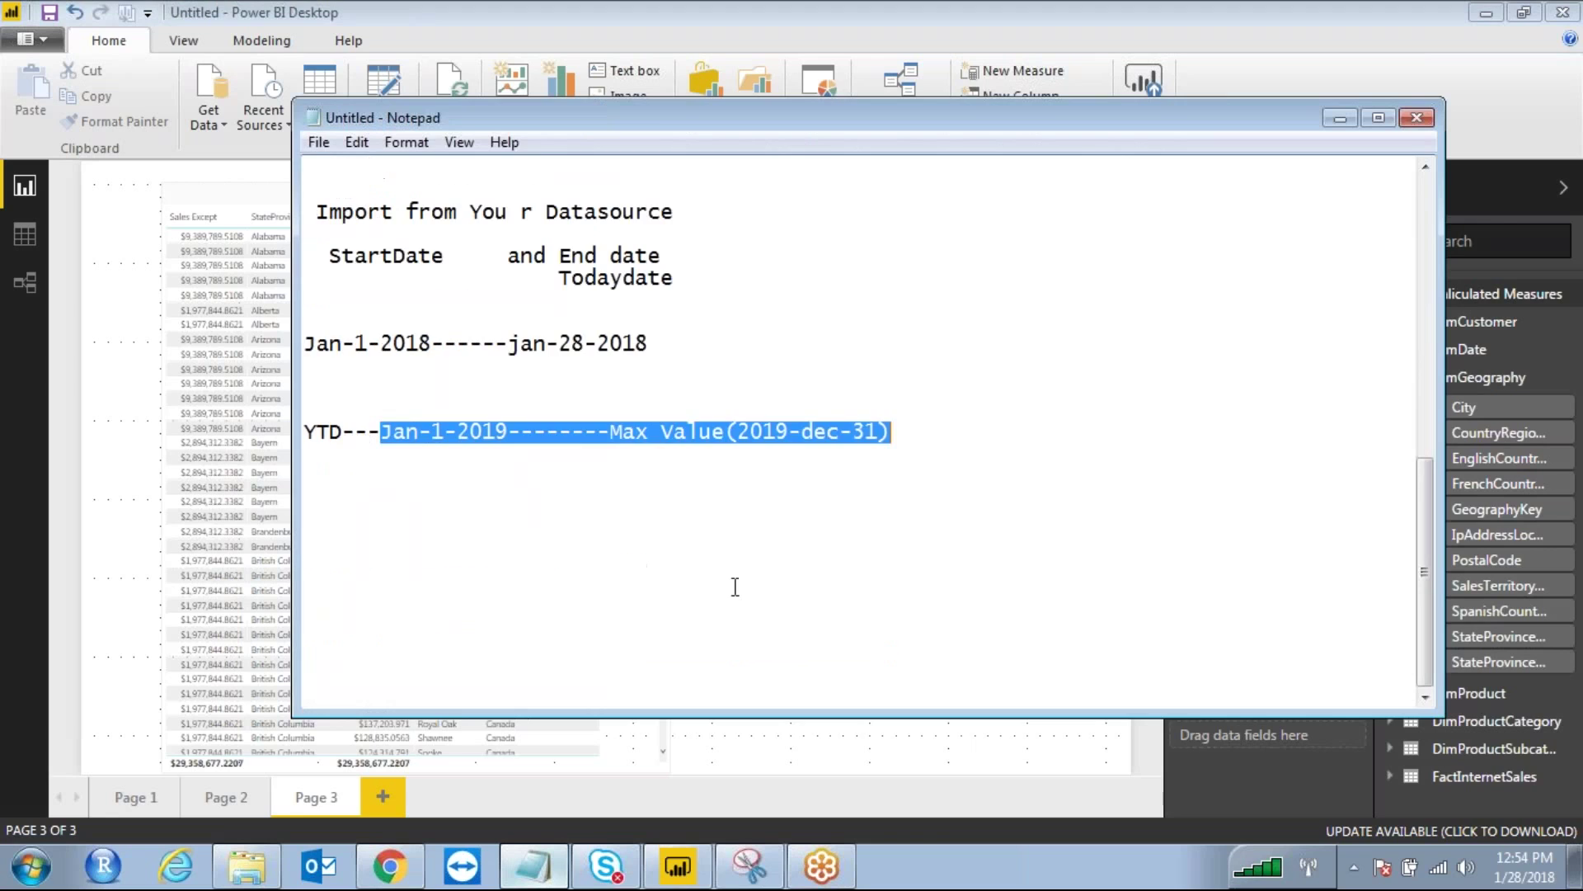
click(947, 423)
key(Return)
key(Return)
key(Return)
key(Return)
key(Return)
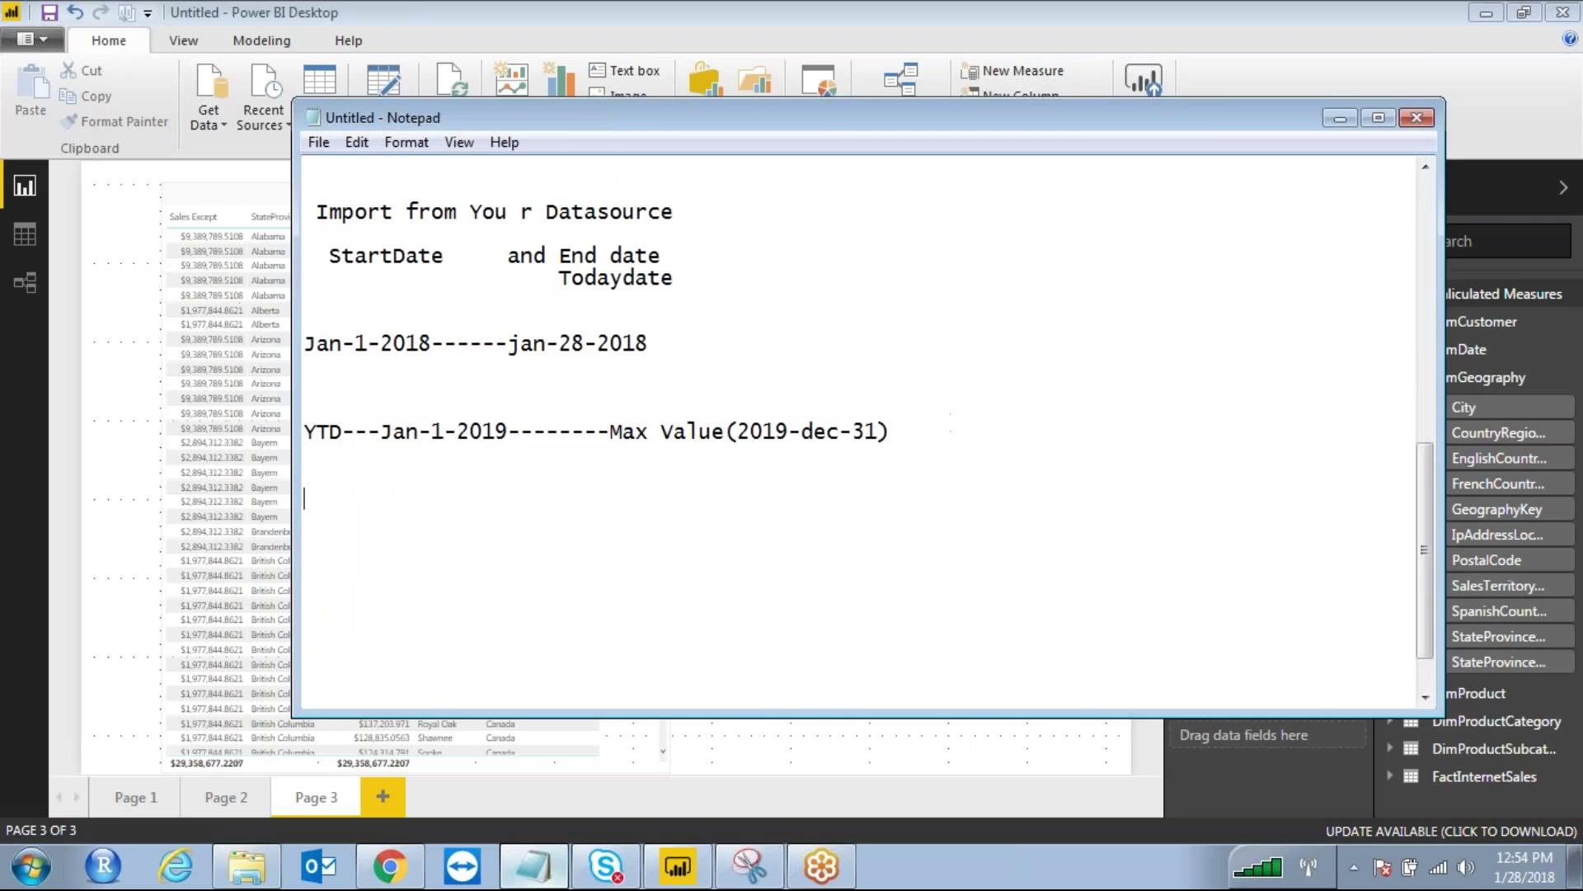
text(Dax F)
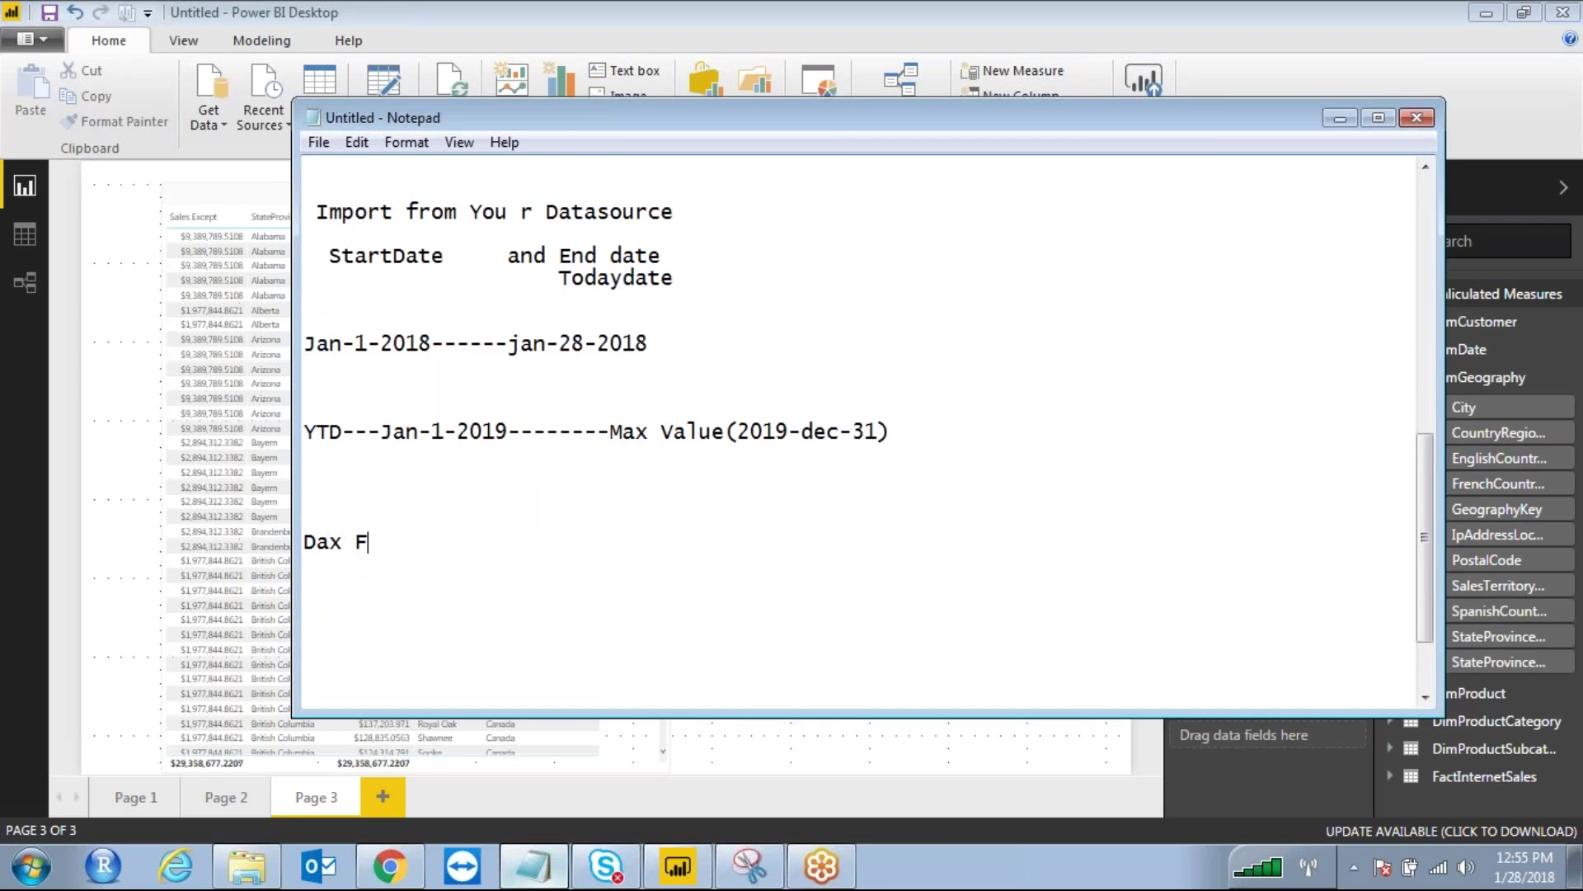
text(unction)
Add the line "M- Language Query" below Dax Function and highlight the Dax Function line
key(Return)
key(Return)
key(Return)
text(M-)
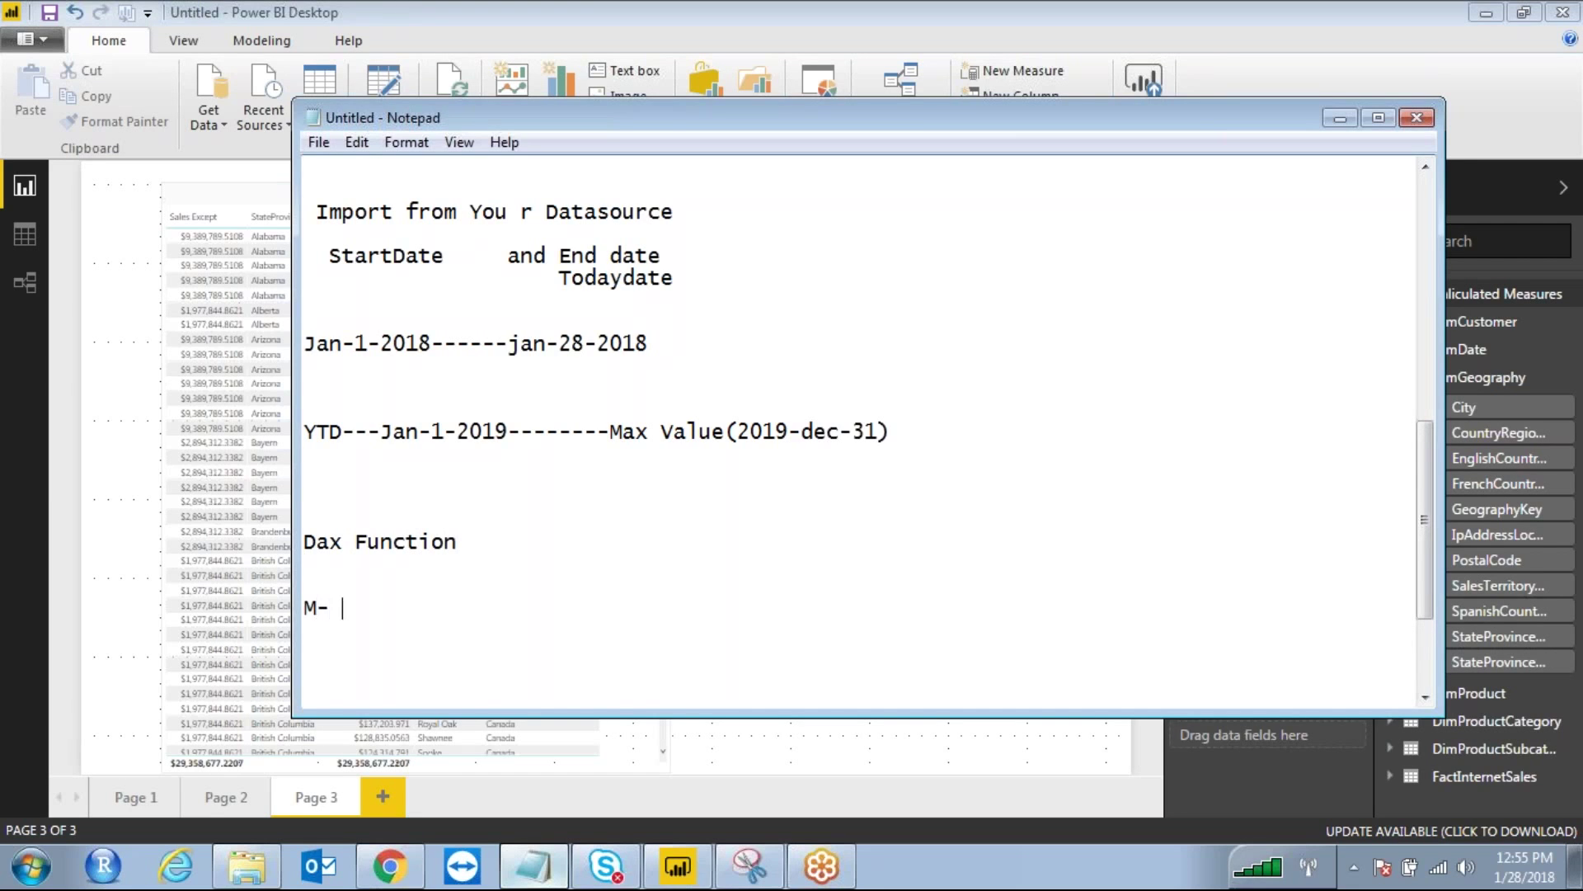
text( Language)
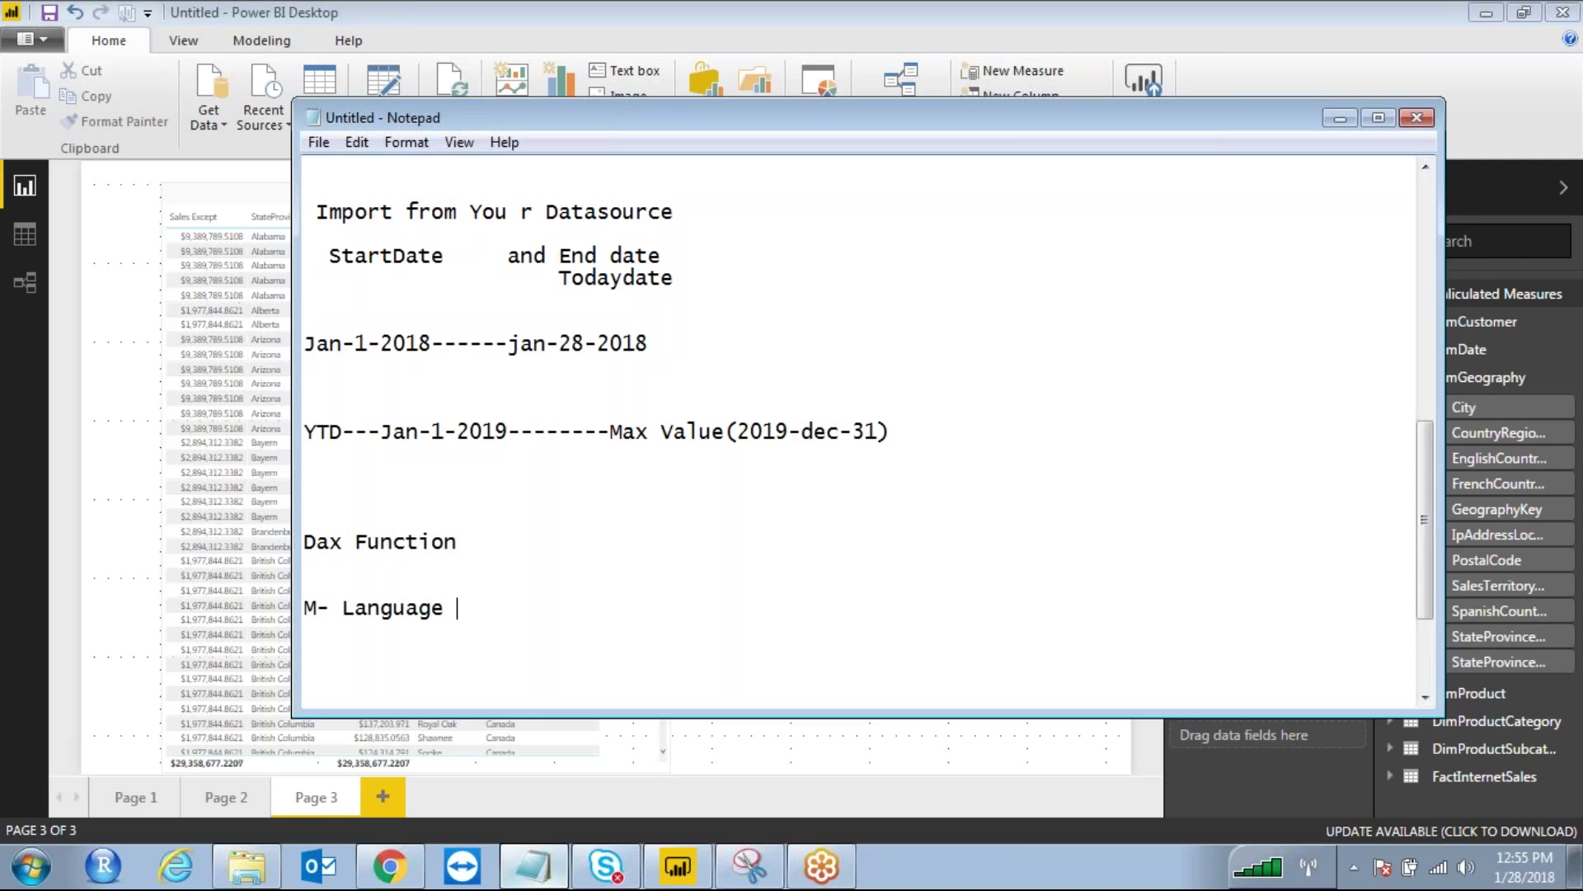
text( Query)
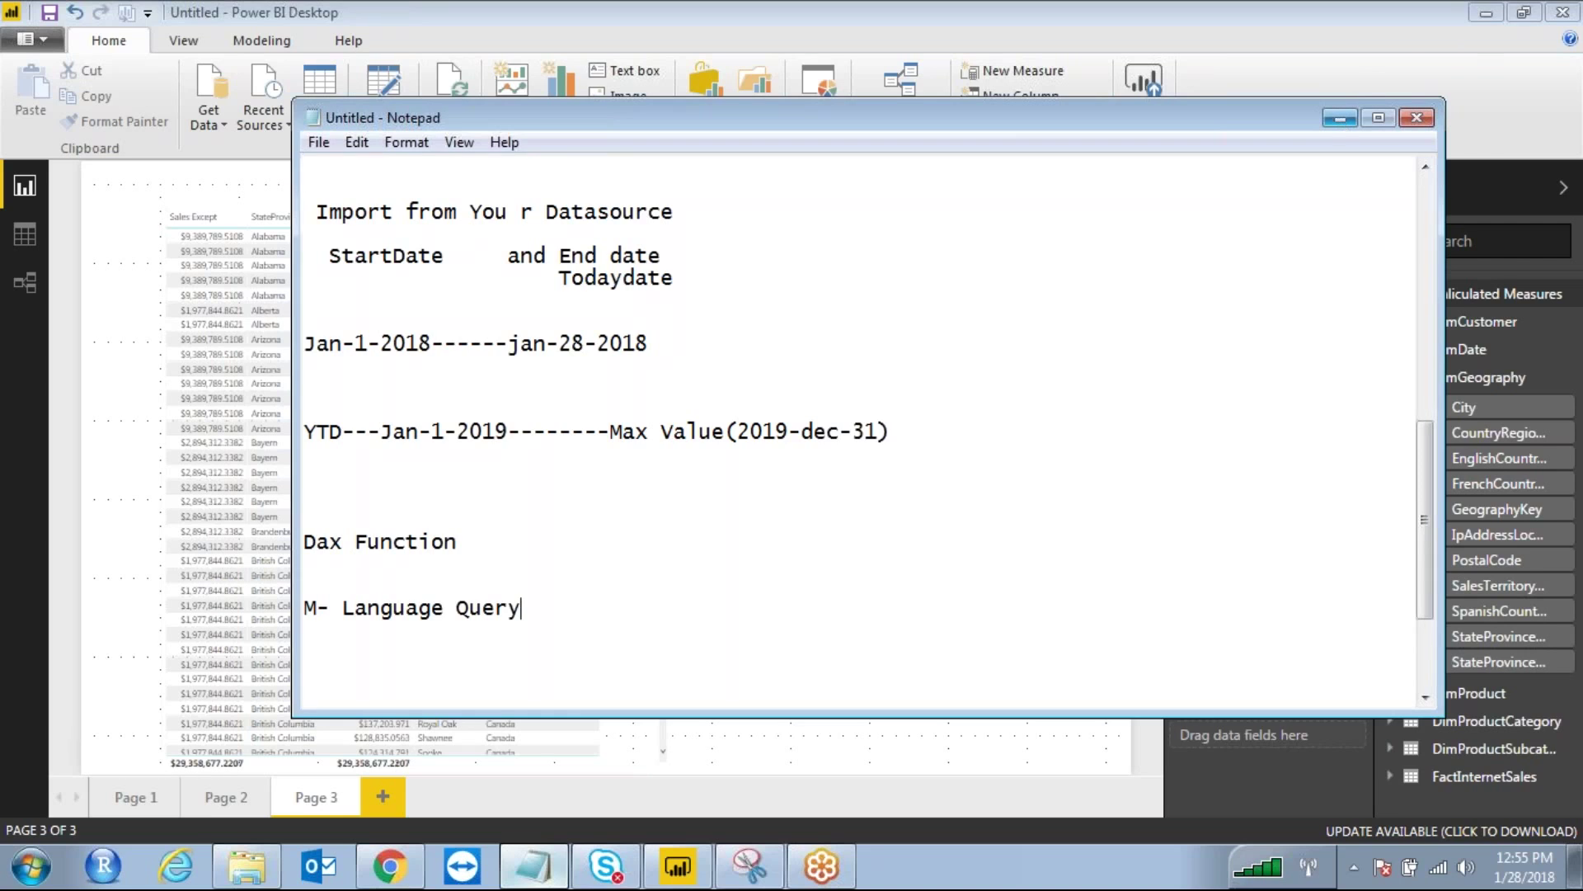
drag(459, 544, 304, 555)
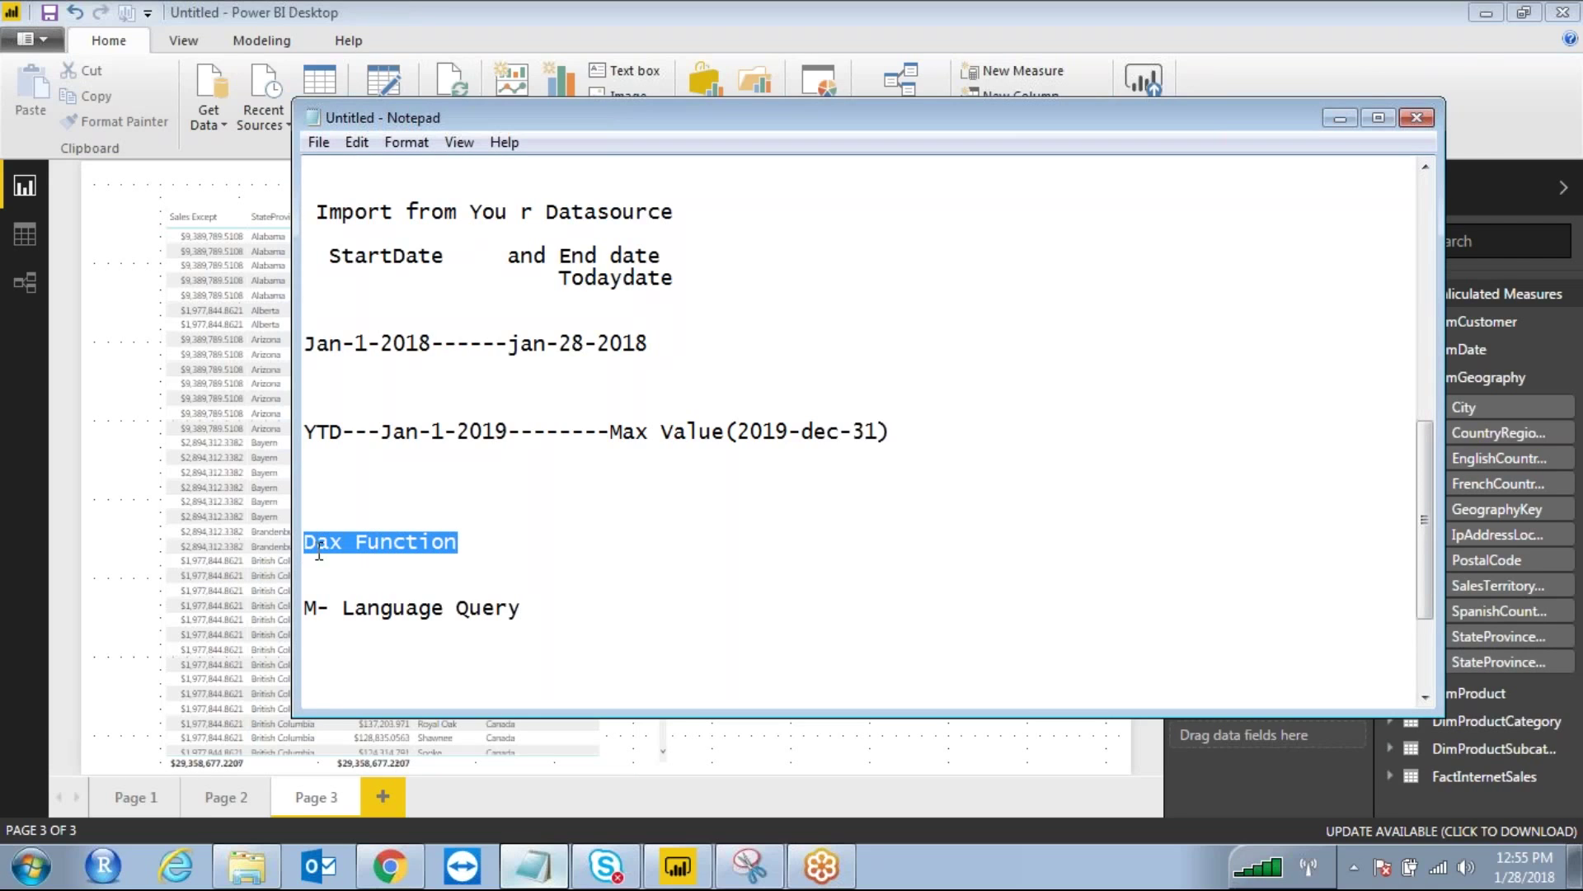
Switch to Power BI Desktop and start a new calculated table named DateTable
click(1338, 120)
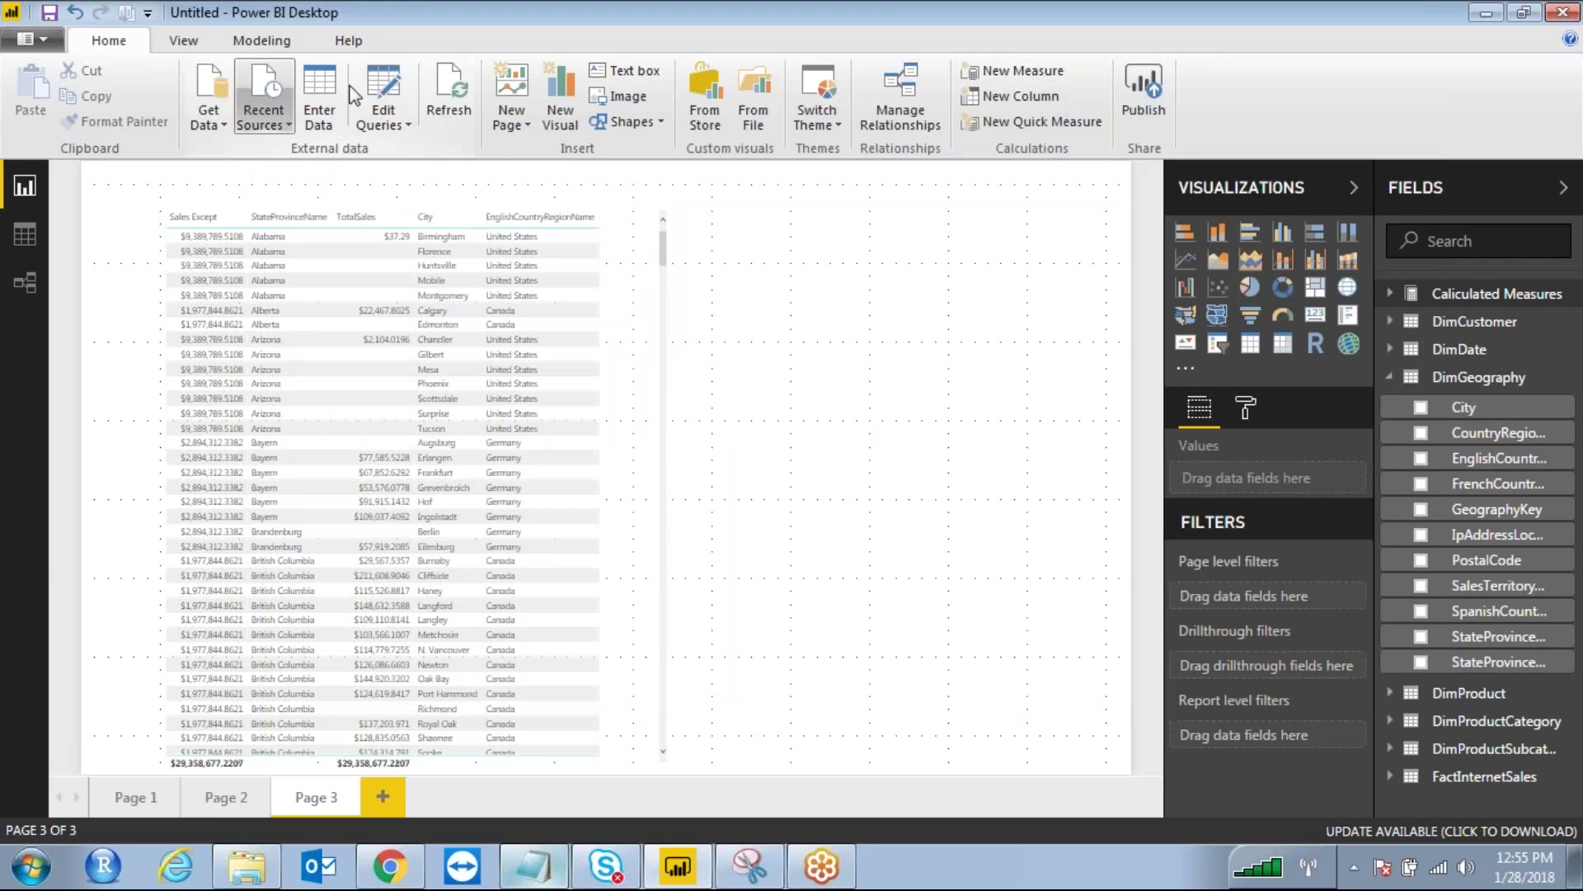
click(263, 43)
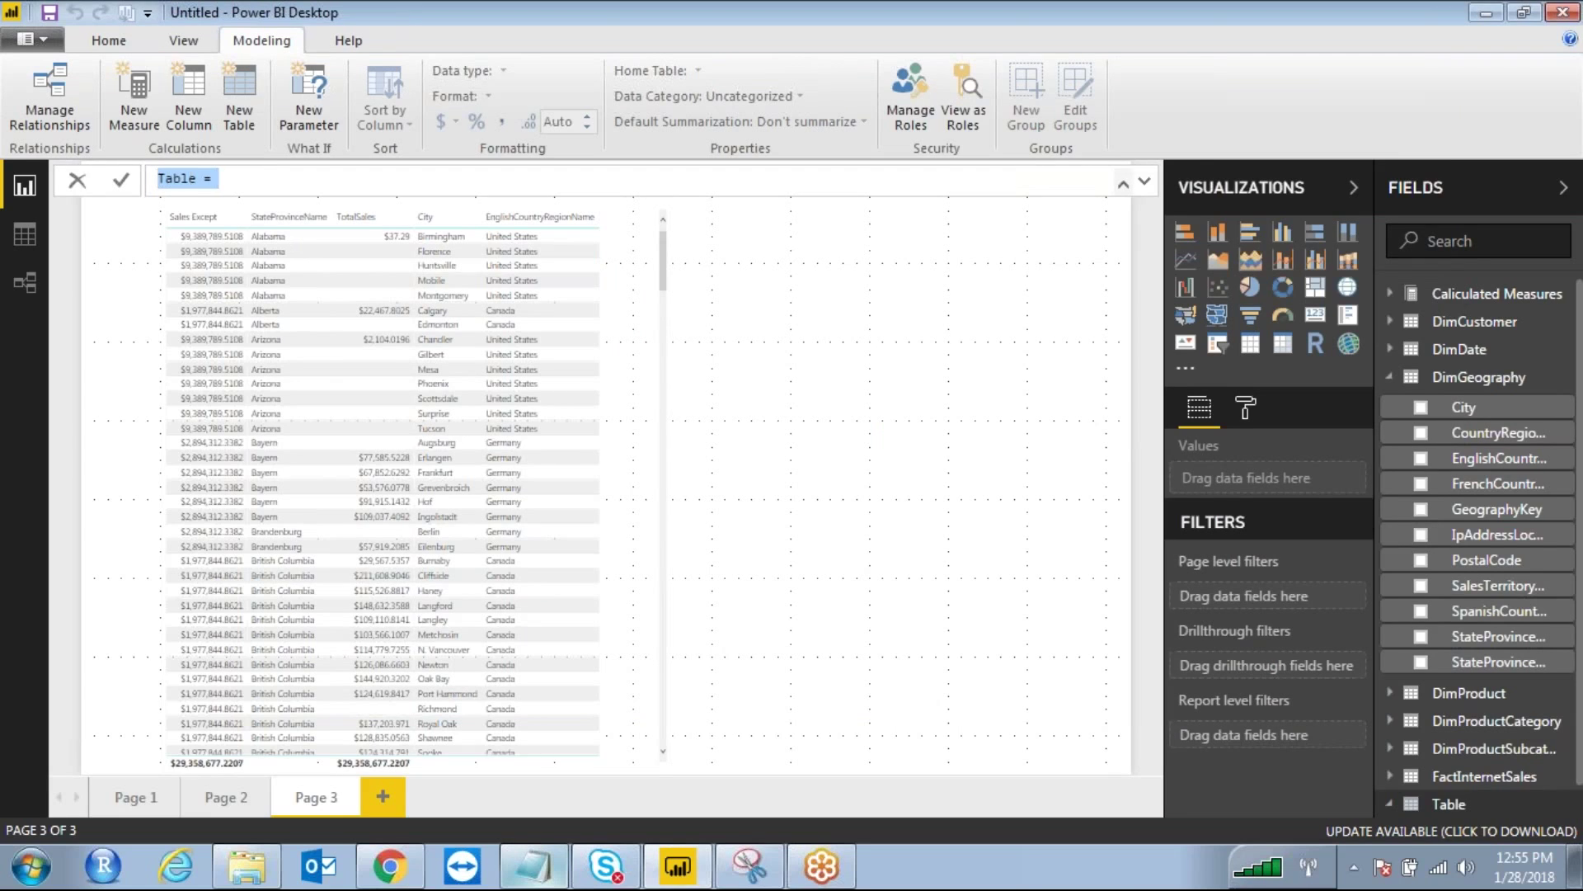
click(164, 179)
text(date)
key(Left)
key(Left)
key(Left)
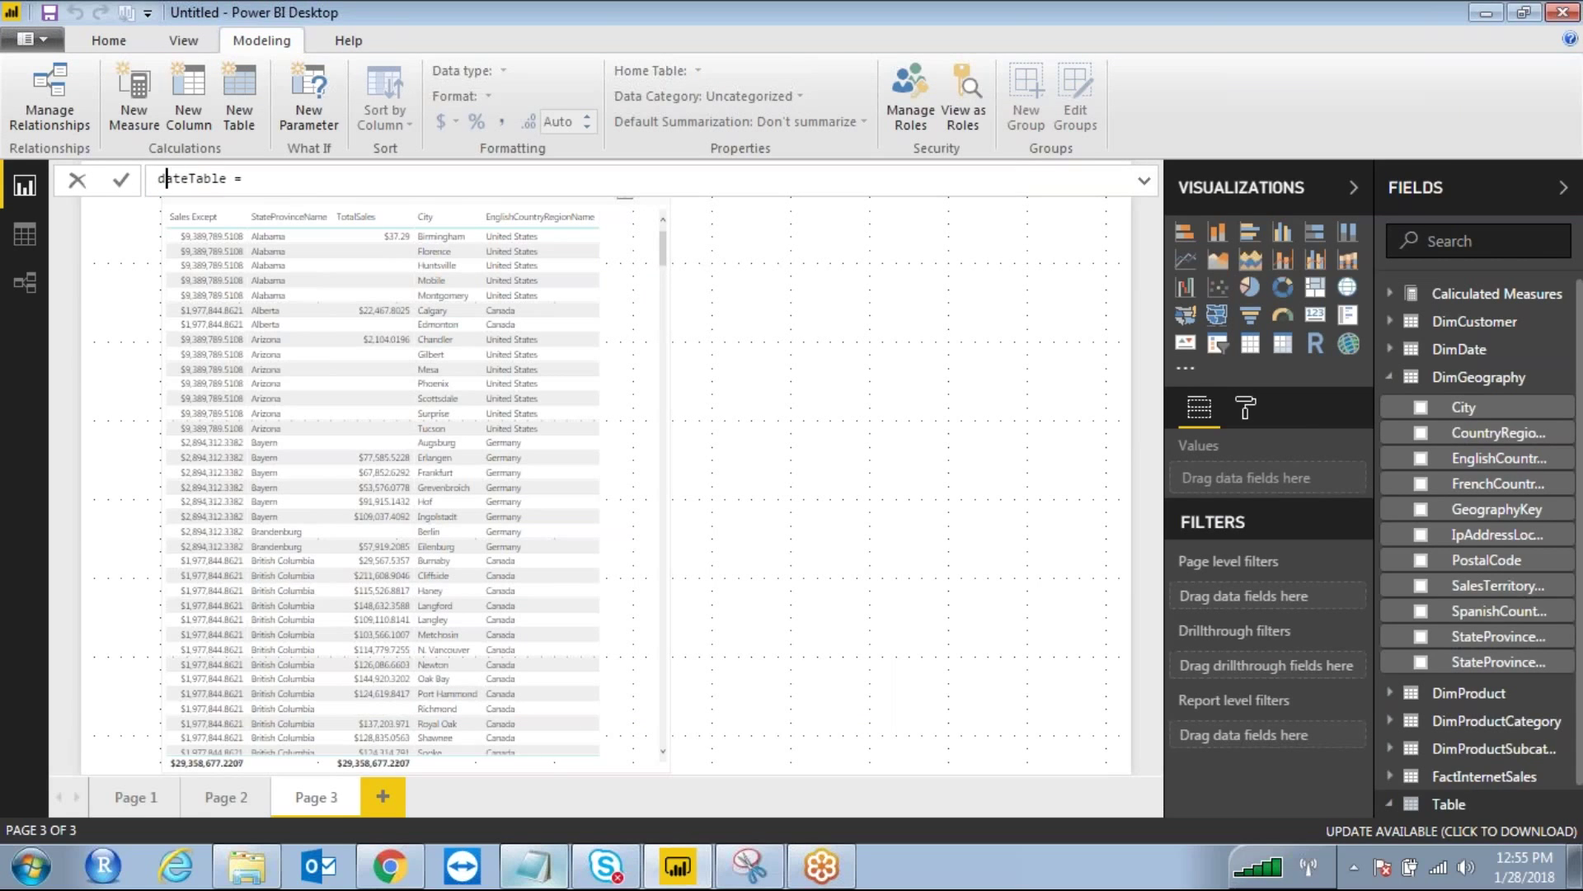
key(BackSpace)
text(D)
key(Right)
key(Right)
key(Right)
key(Right)
key(Right)
key(Right)
key(Right)
key(Right)
key(Right)
key(Right)
key(Right)
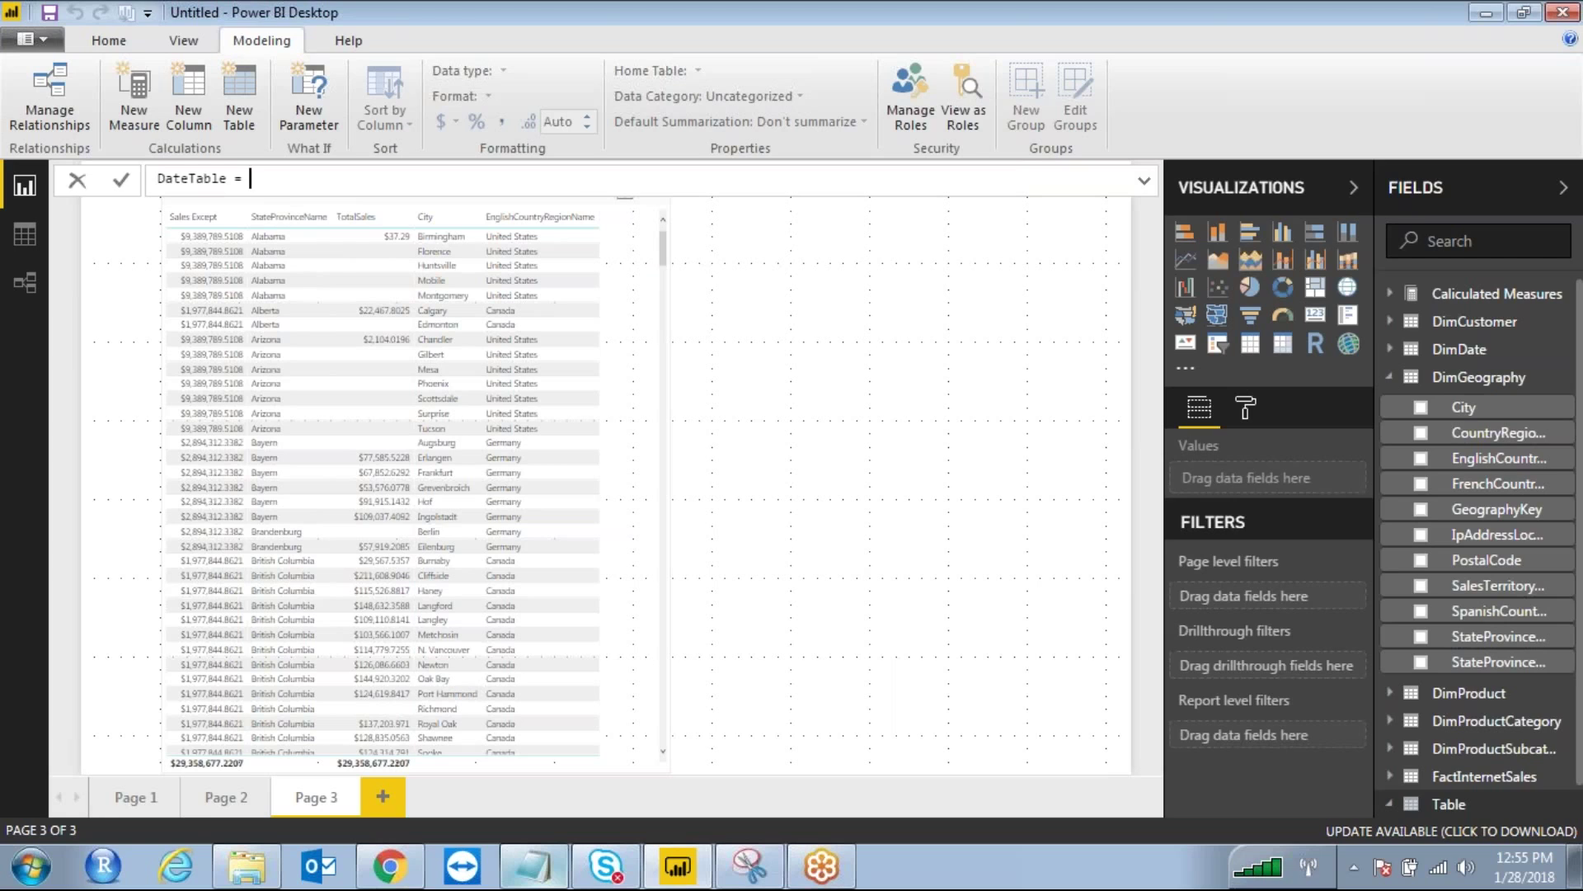
Define DateTable with the CALENDAR function from "2015-01-01" to "2018-12-31" and commit the formula
text(ca)
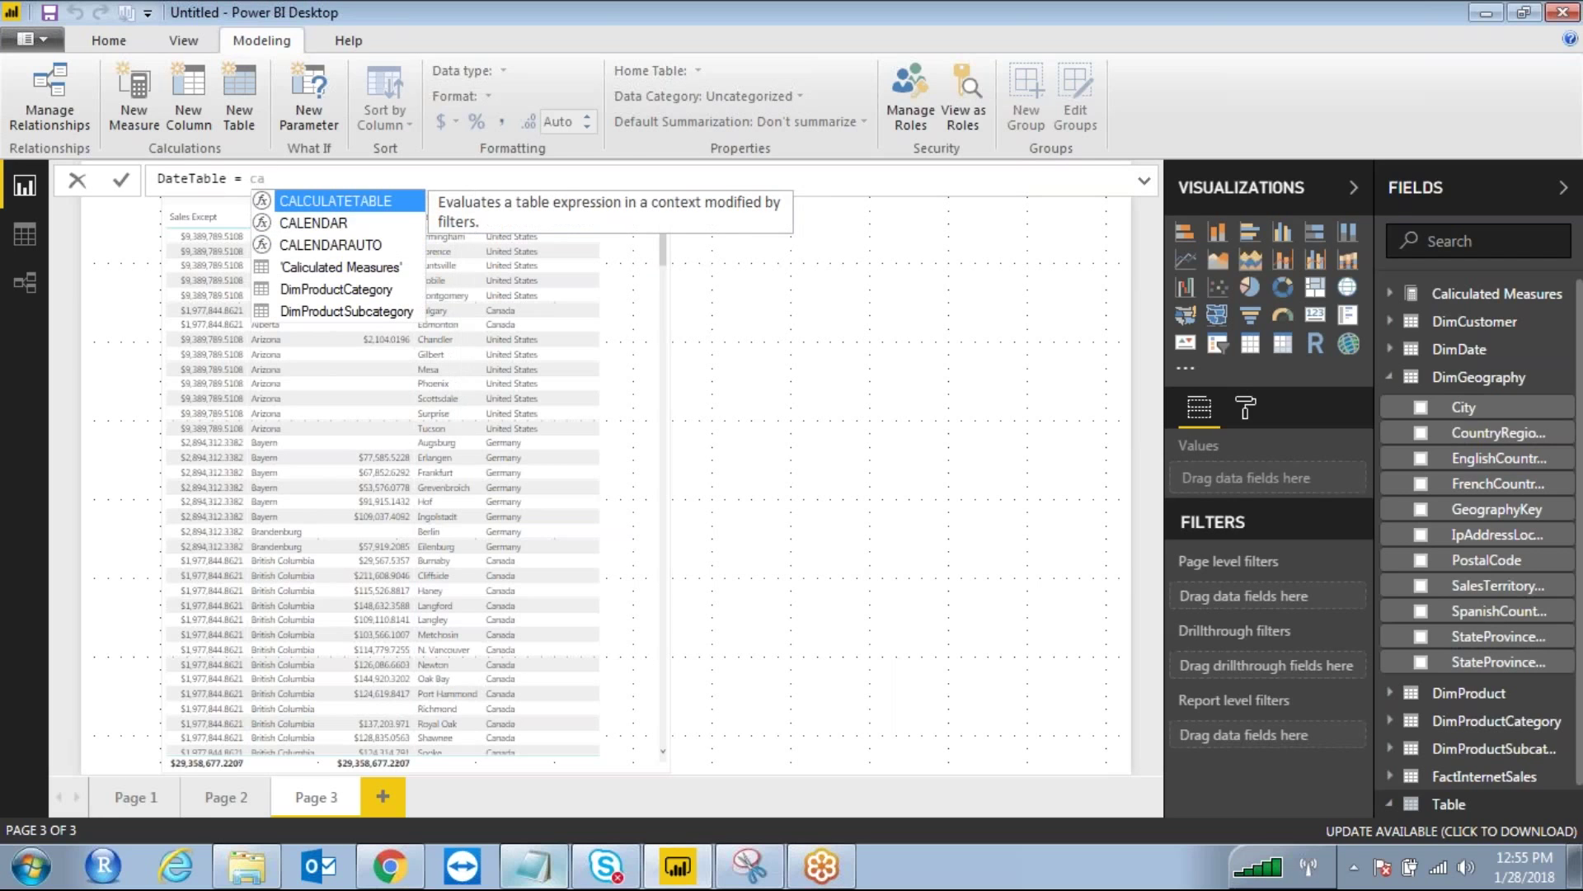
key(Down)
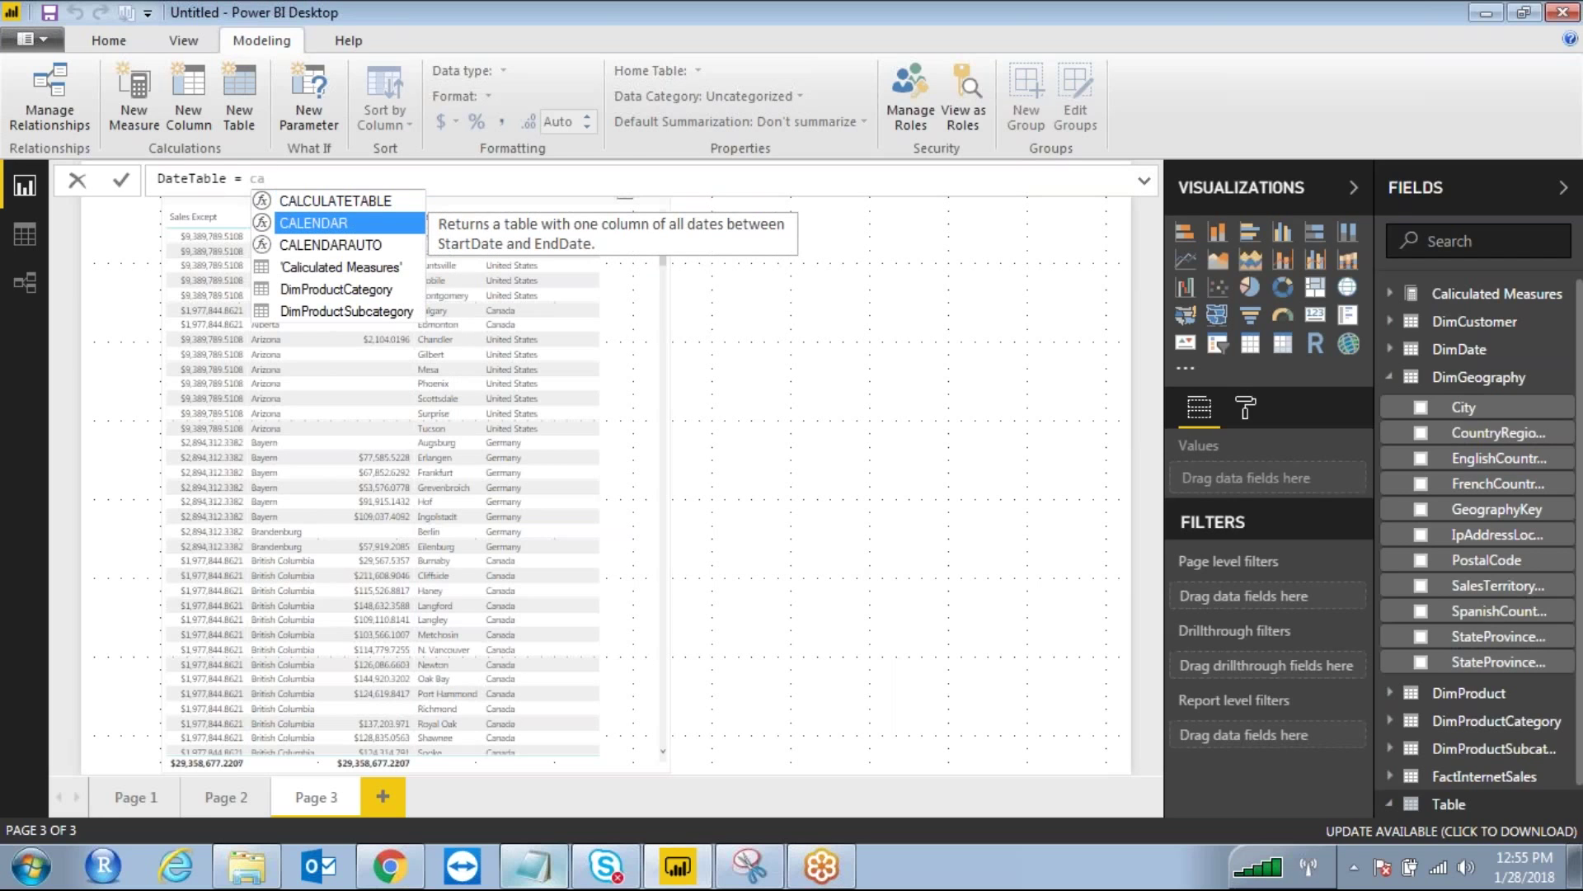
key(Down)
key(Up)
key(Tab)
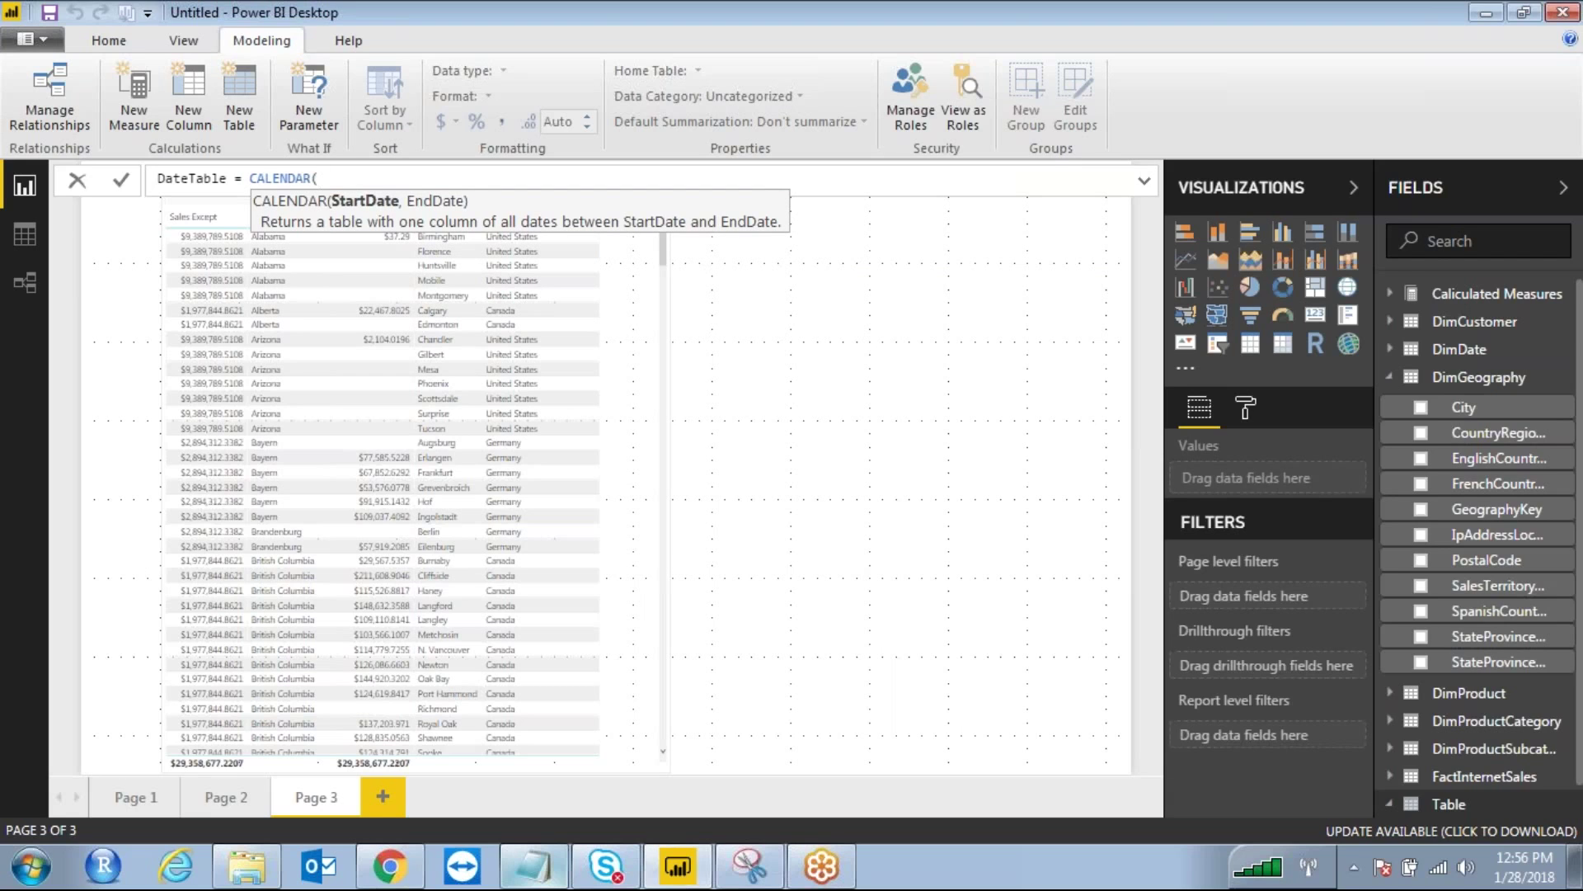
text("2015-01-01","201)
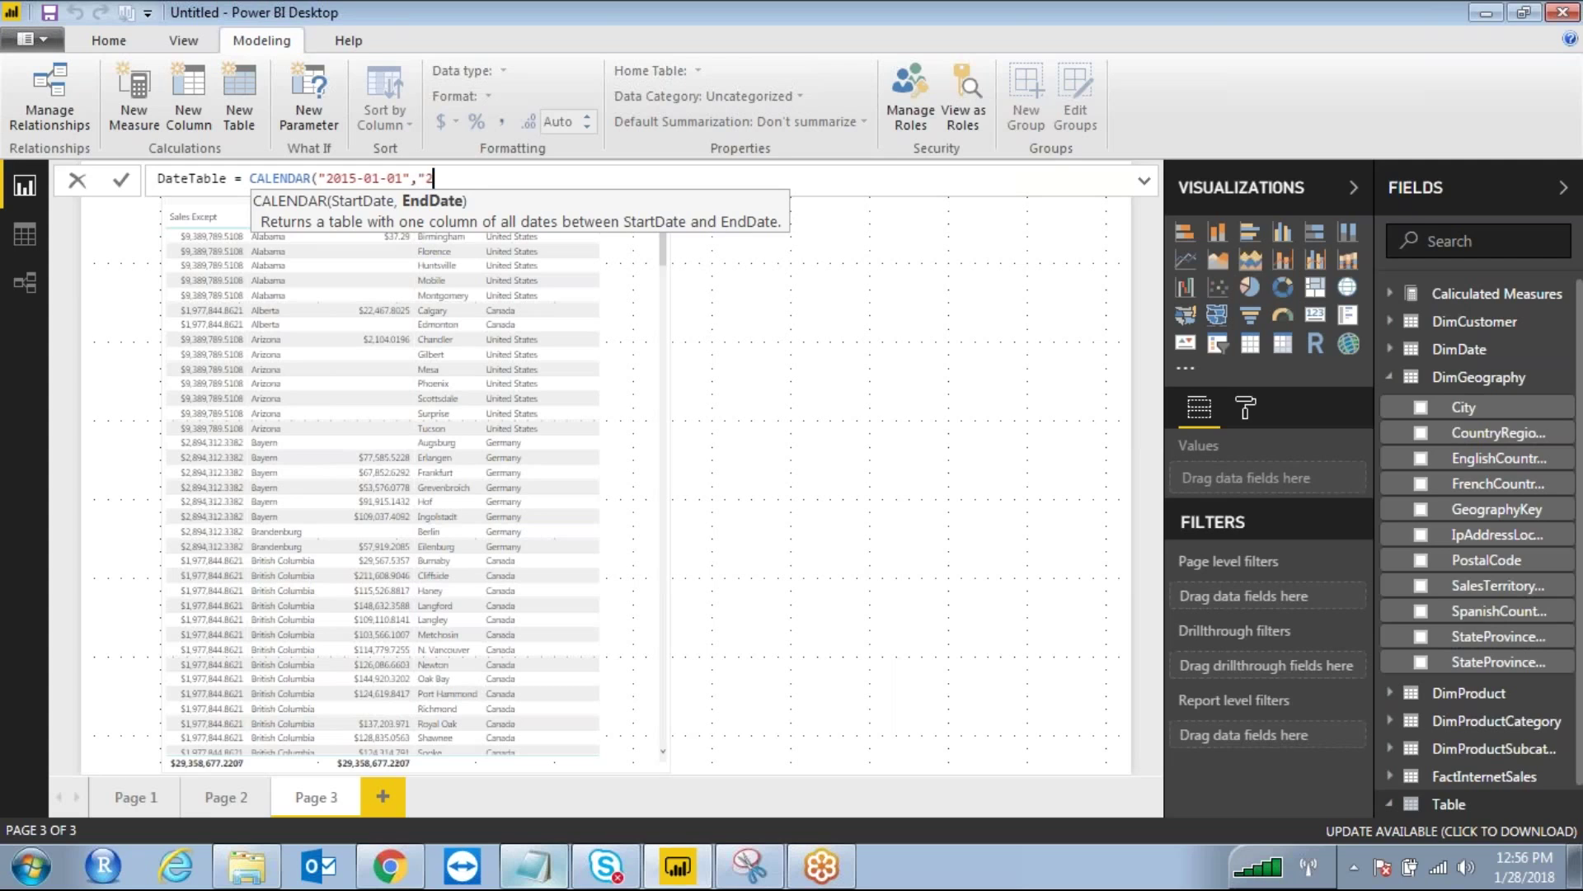
text(8-)
text(12-31"))
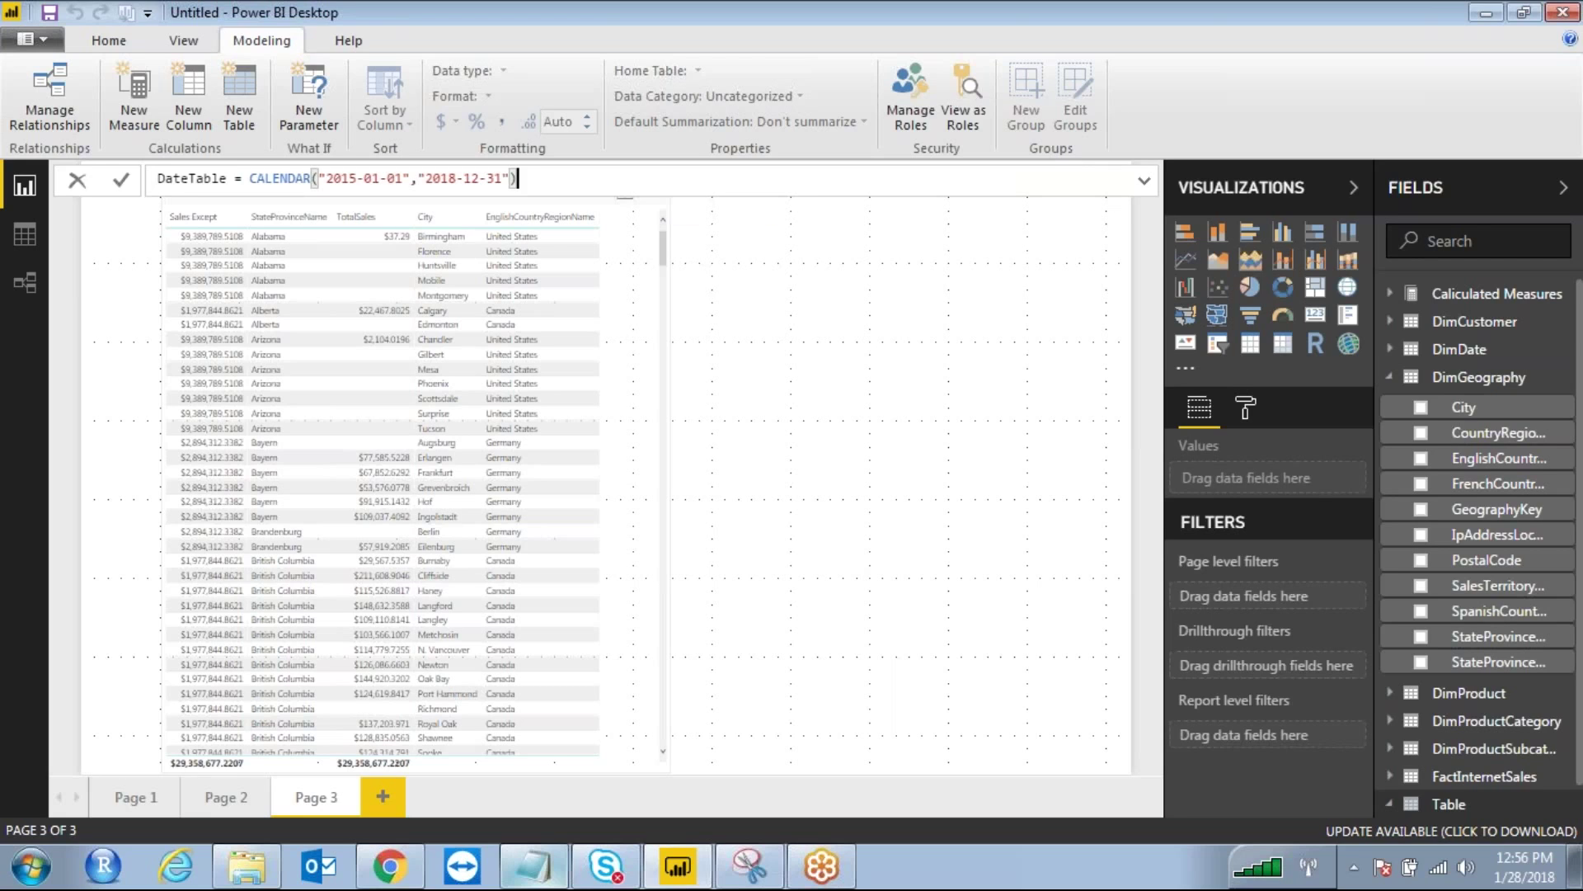
key(Return)
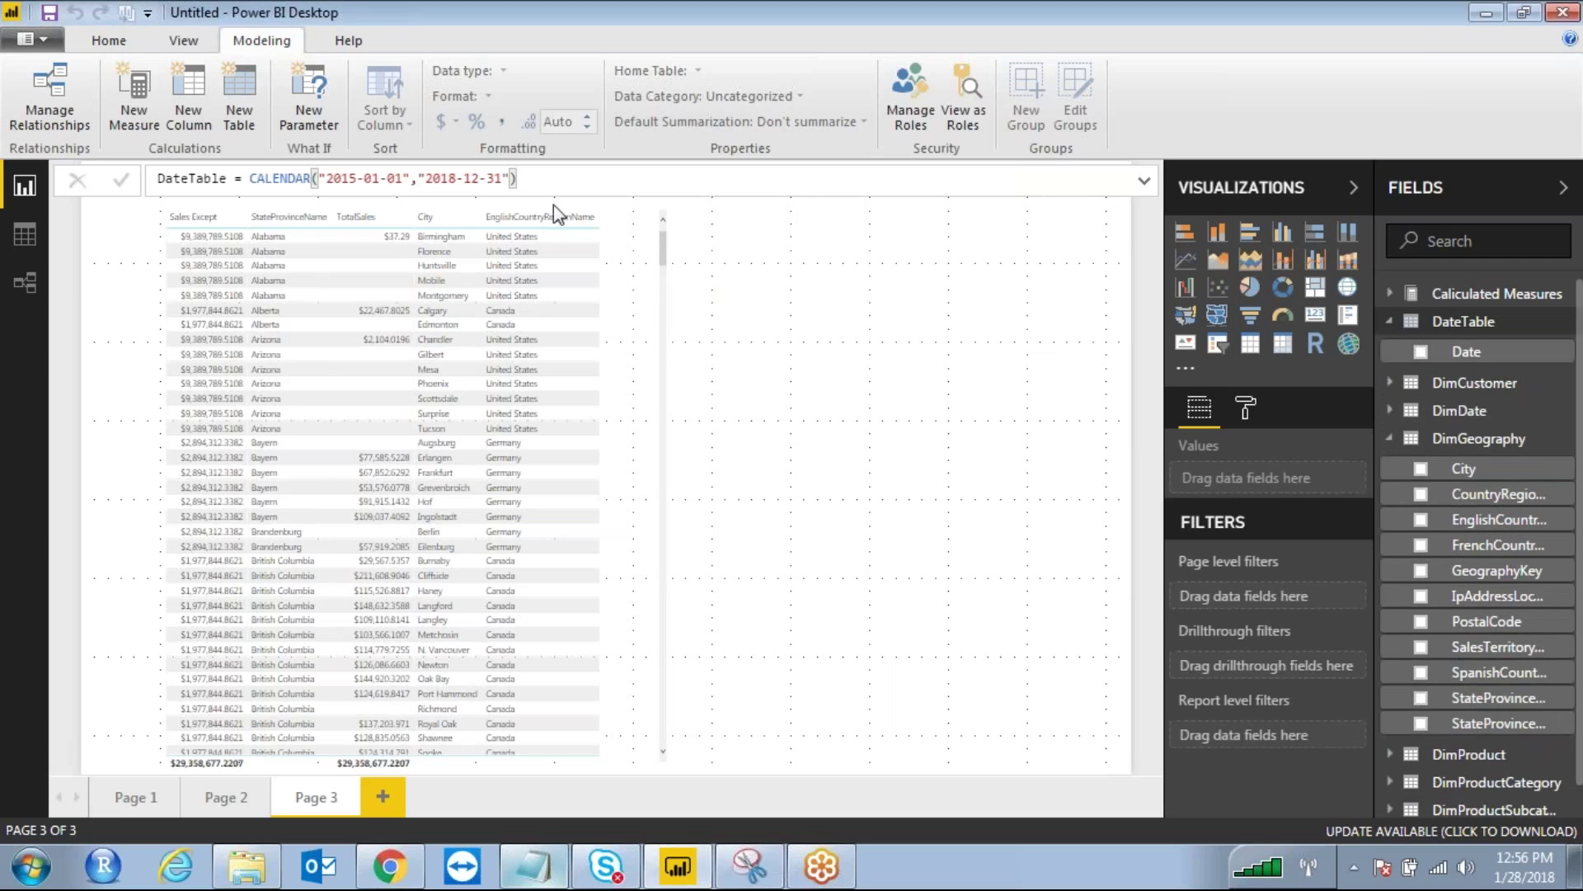
Show the rows of DateTable in Data view, collapsing the FactInternetSales and DimDate field lists on the way
click(24, 235)
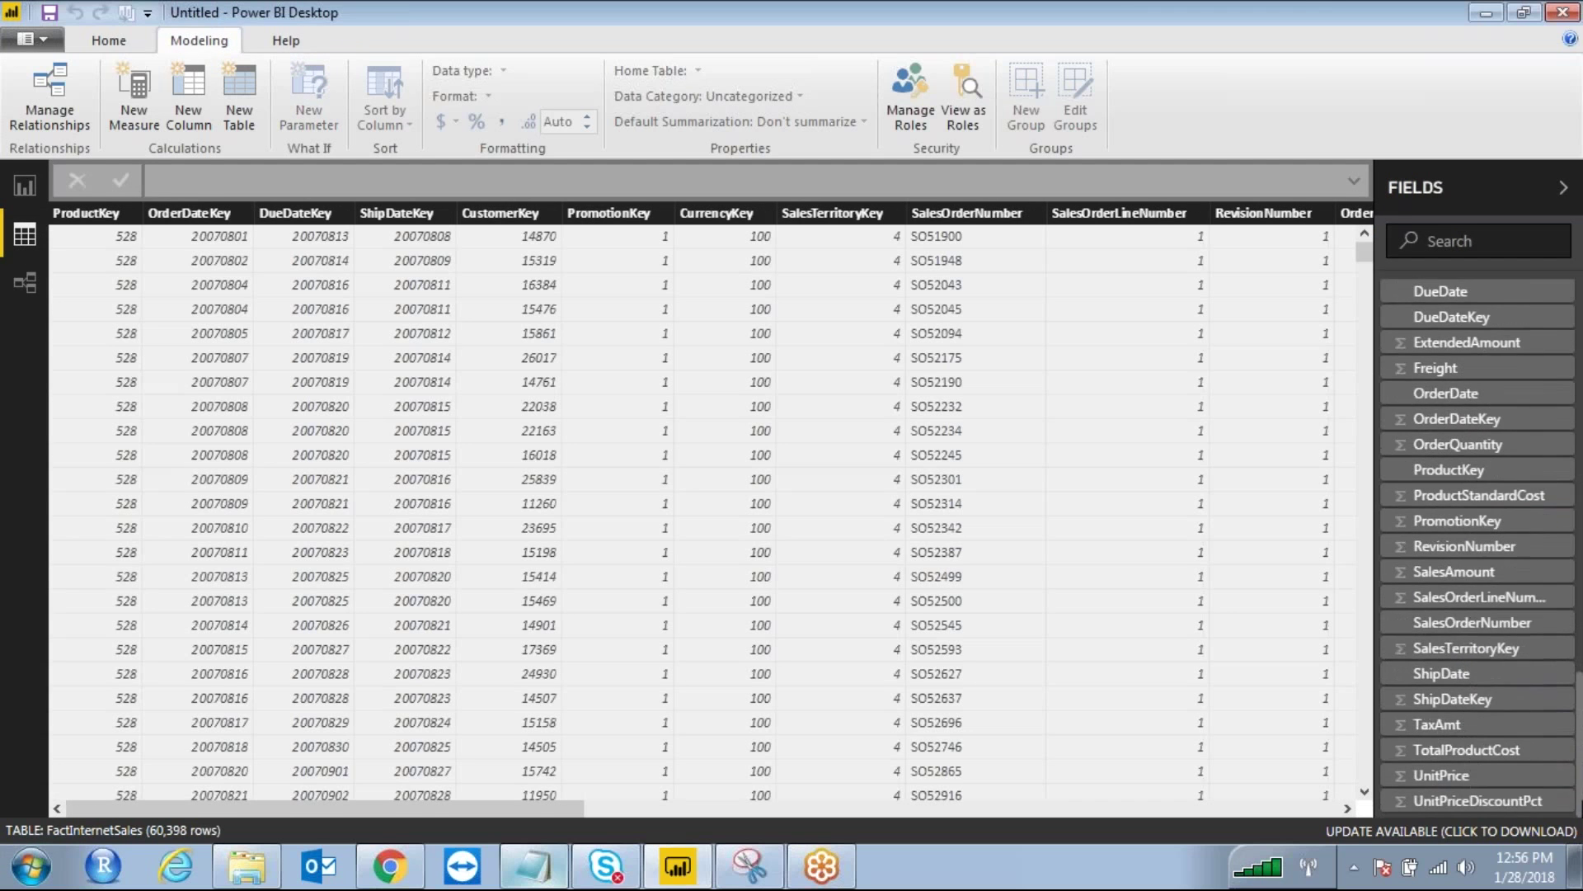
click(1391, 607)
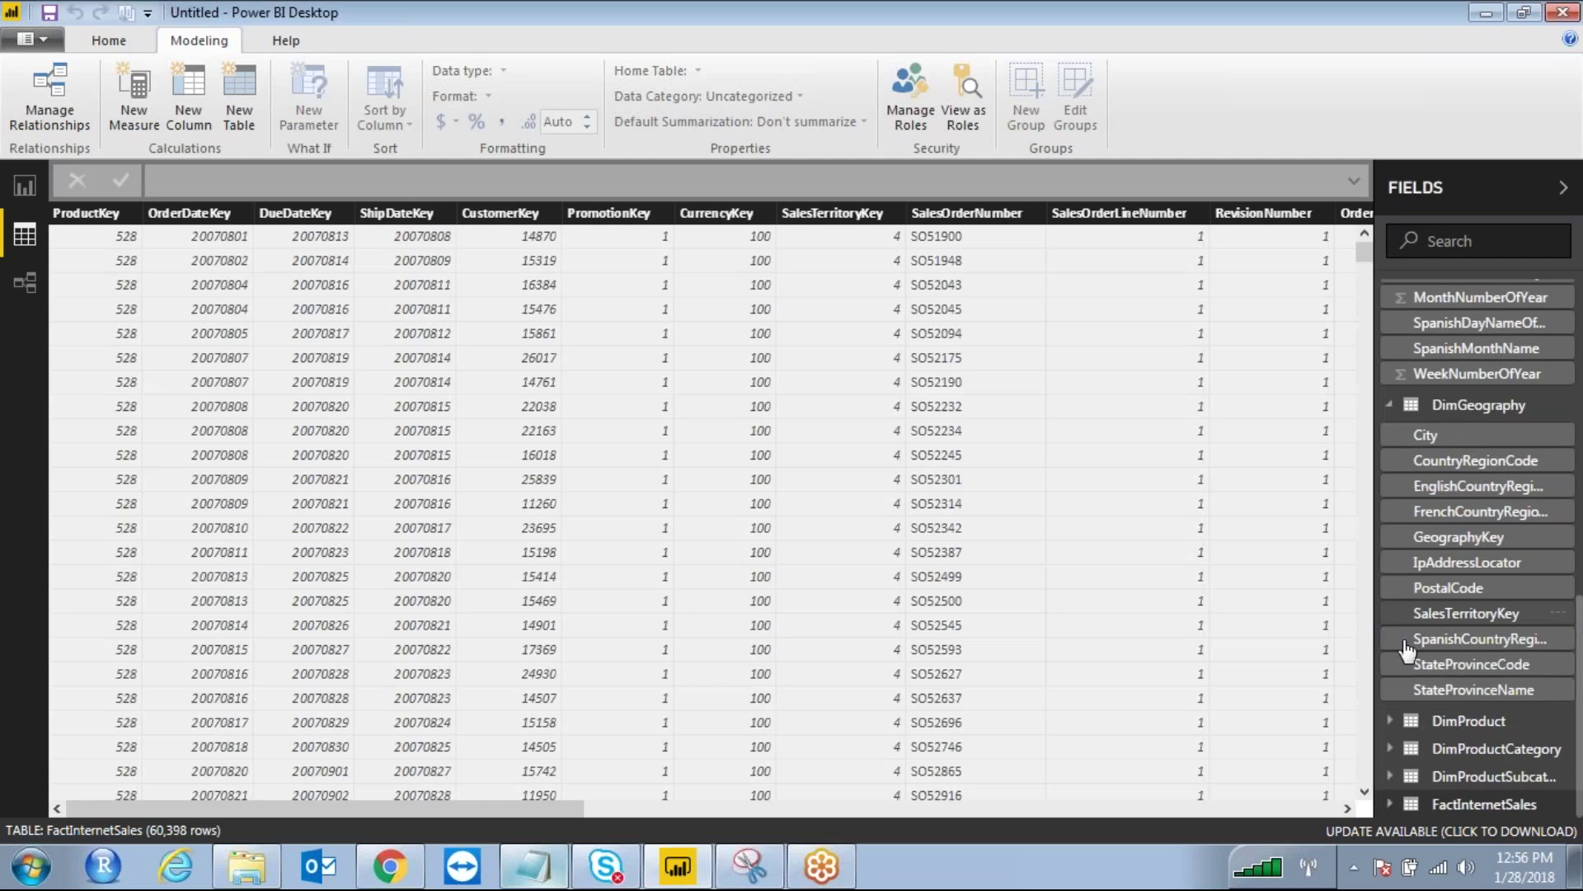
scroll(1412, 665, up, 10)
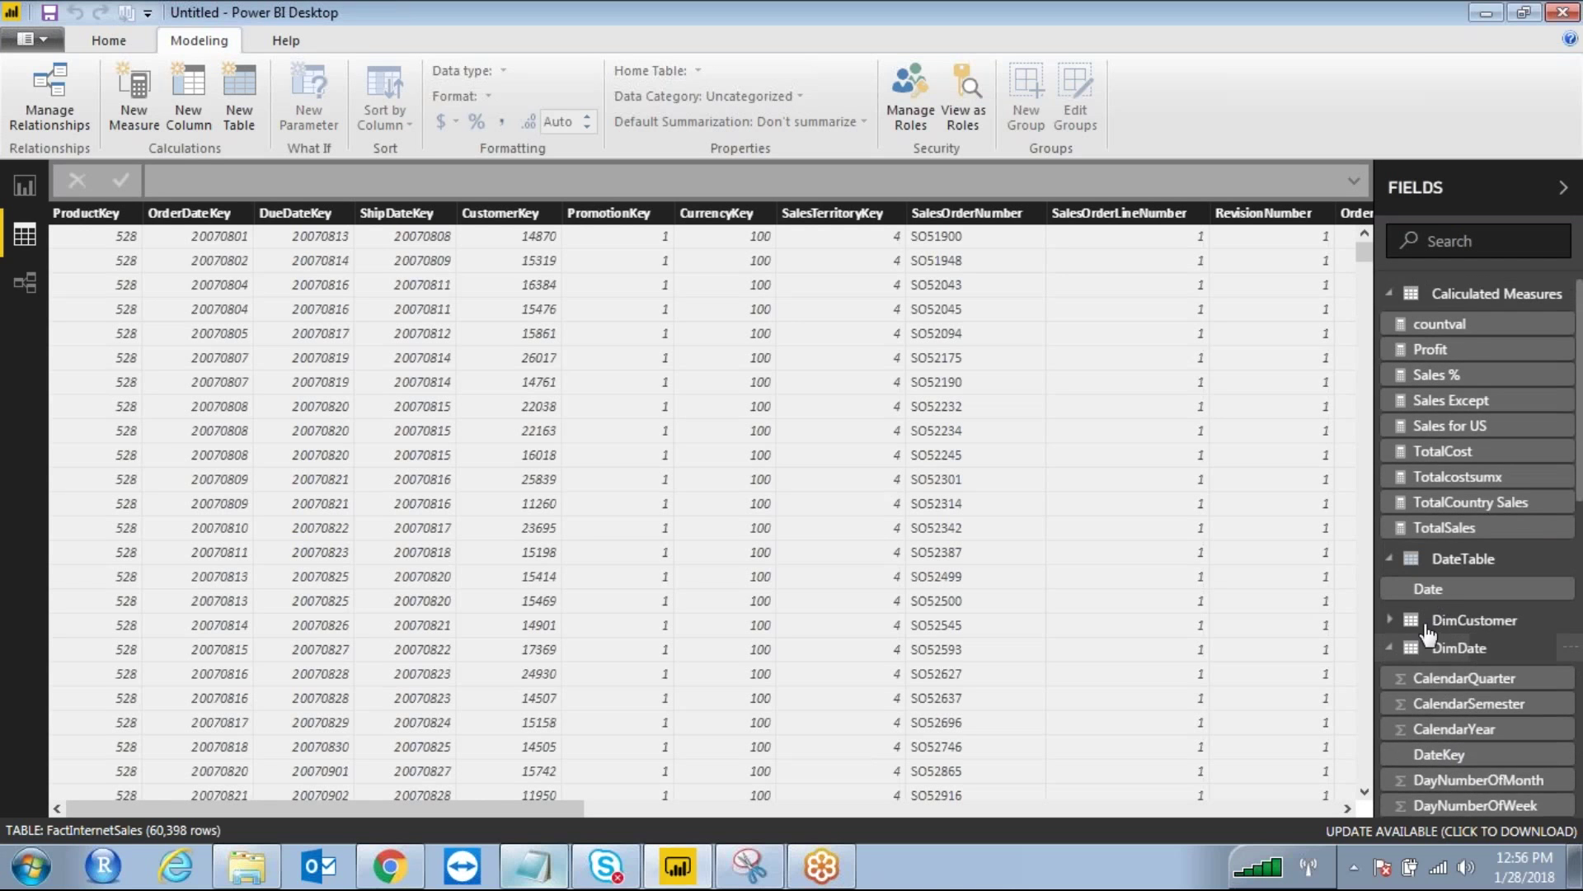
click(1391, 648)
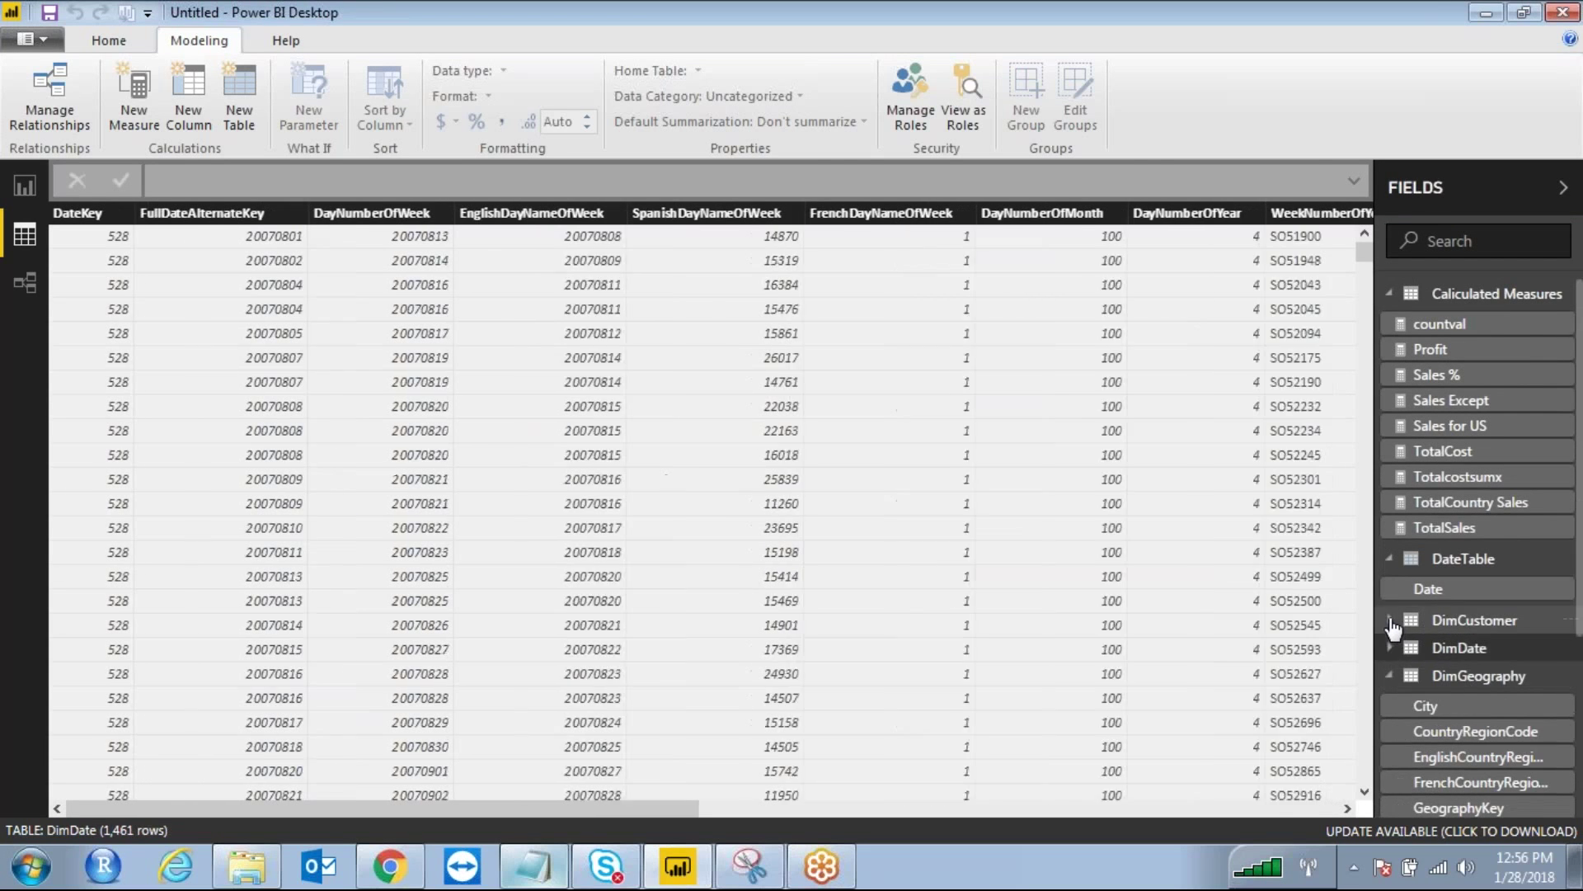
click(1392, 622)
click(1480, 567)
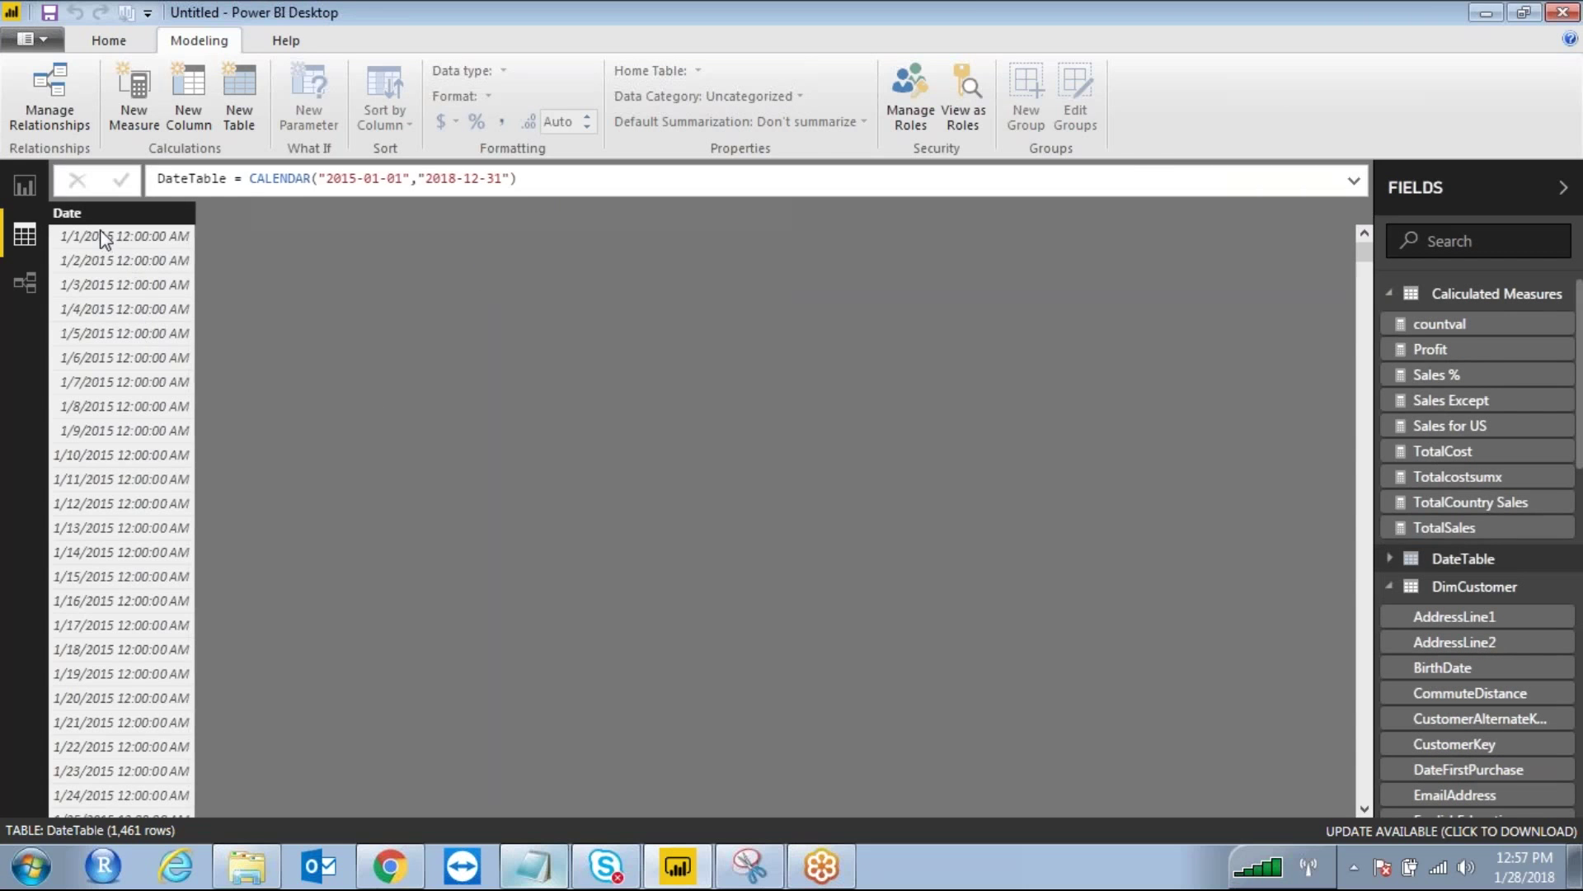
Examine the first and last dates in DateTable's Date column, then return to the first row
click(71, 257)
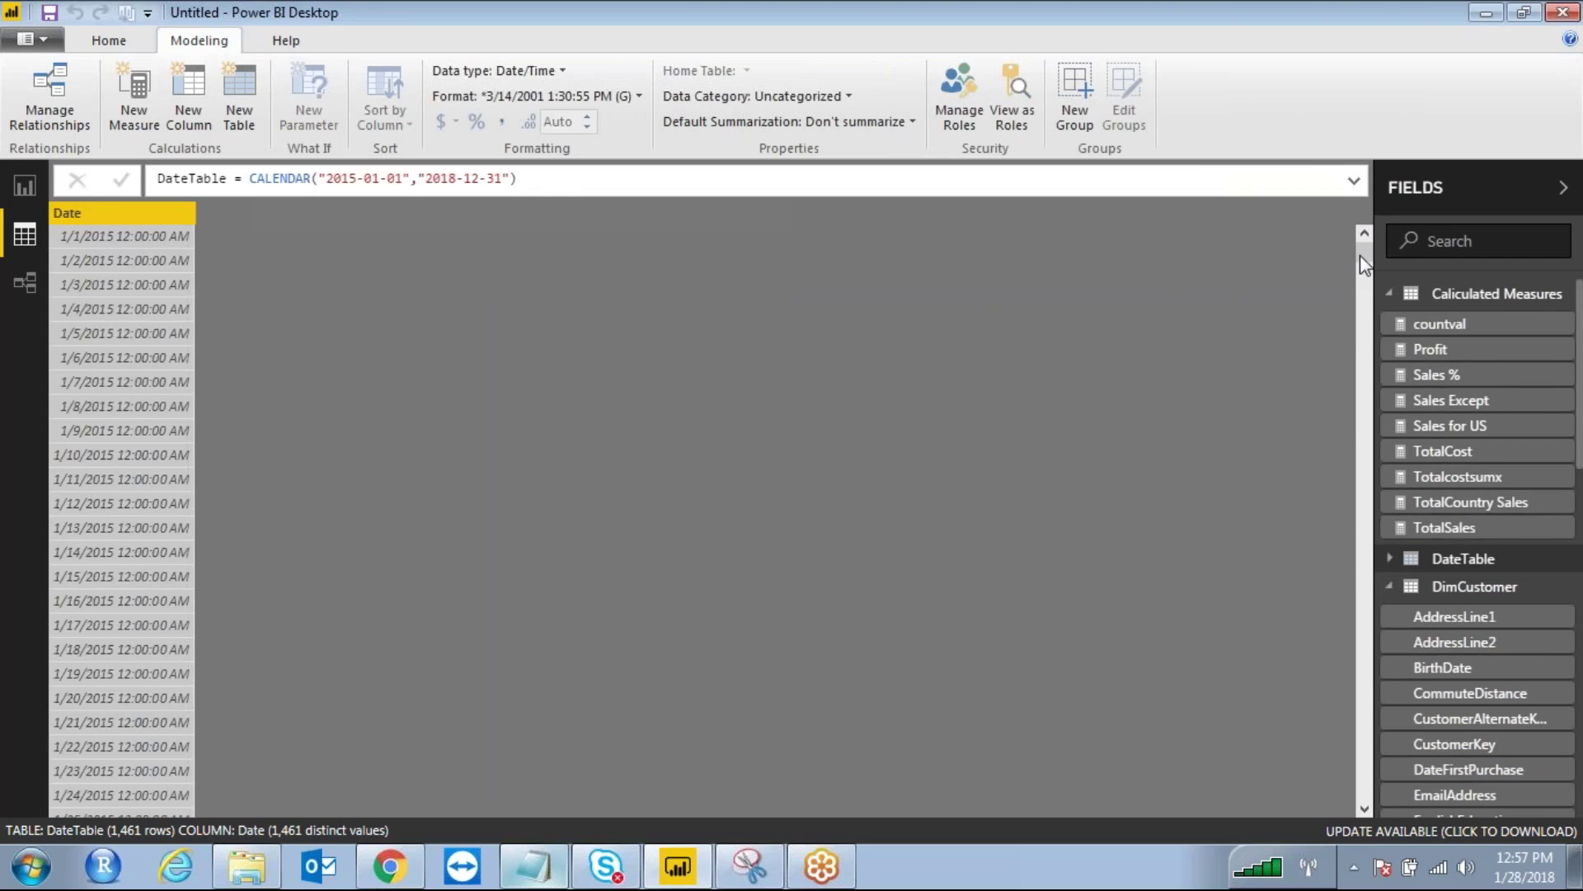
drag(1362, 255, 68, 803)
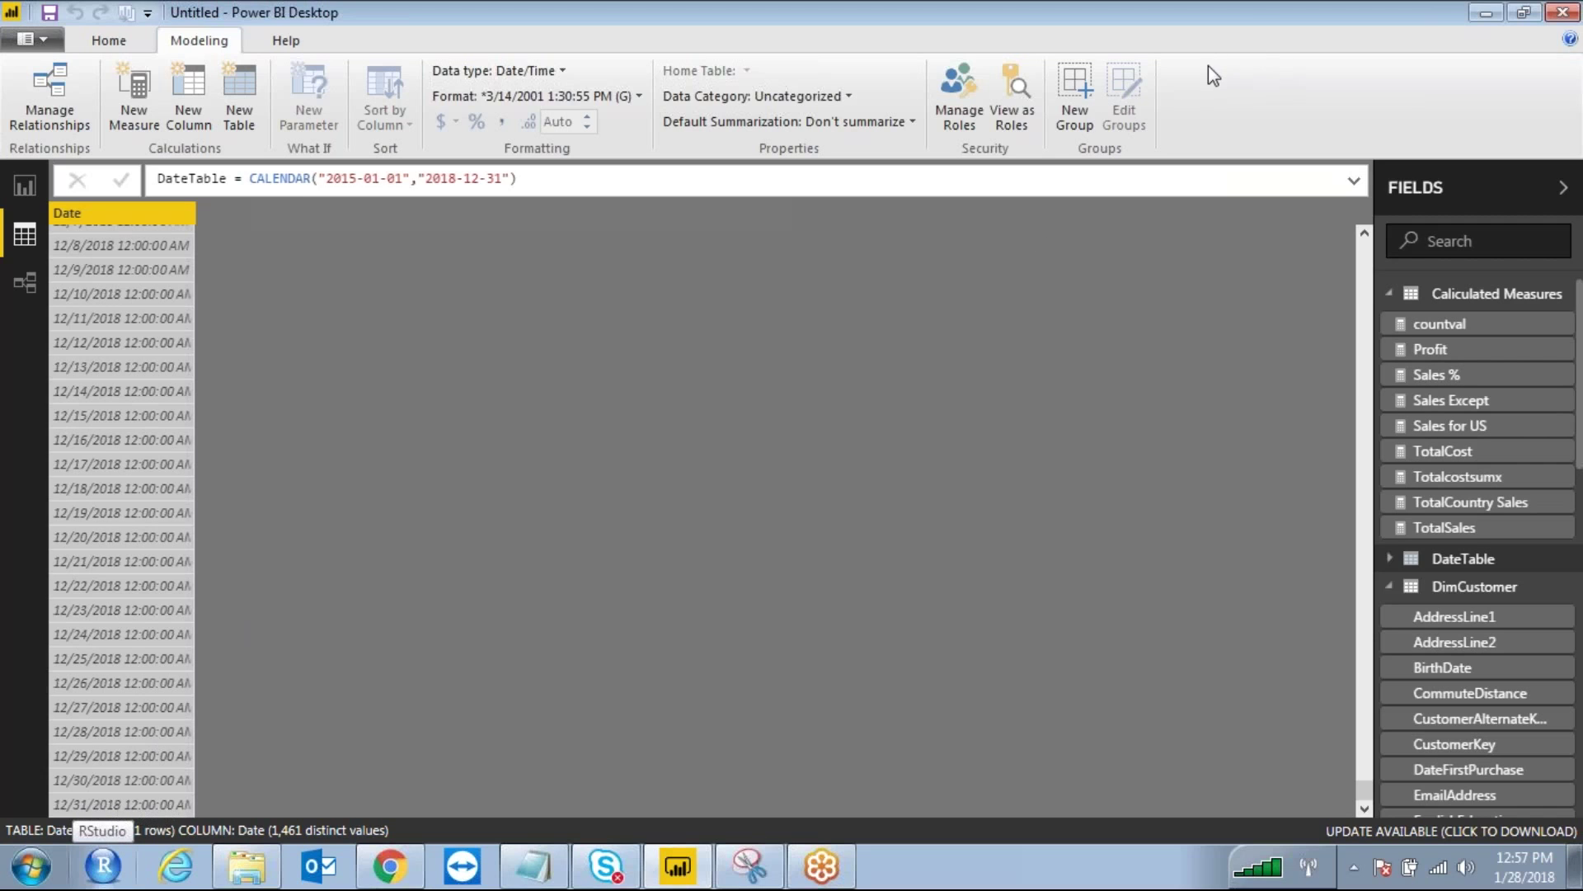
drag(64, 790, 93, 781)
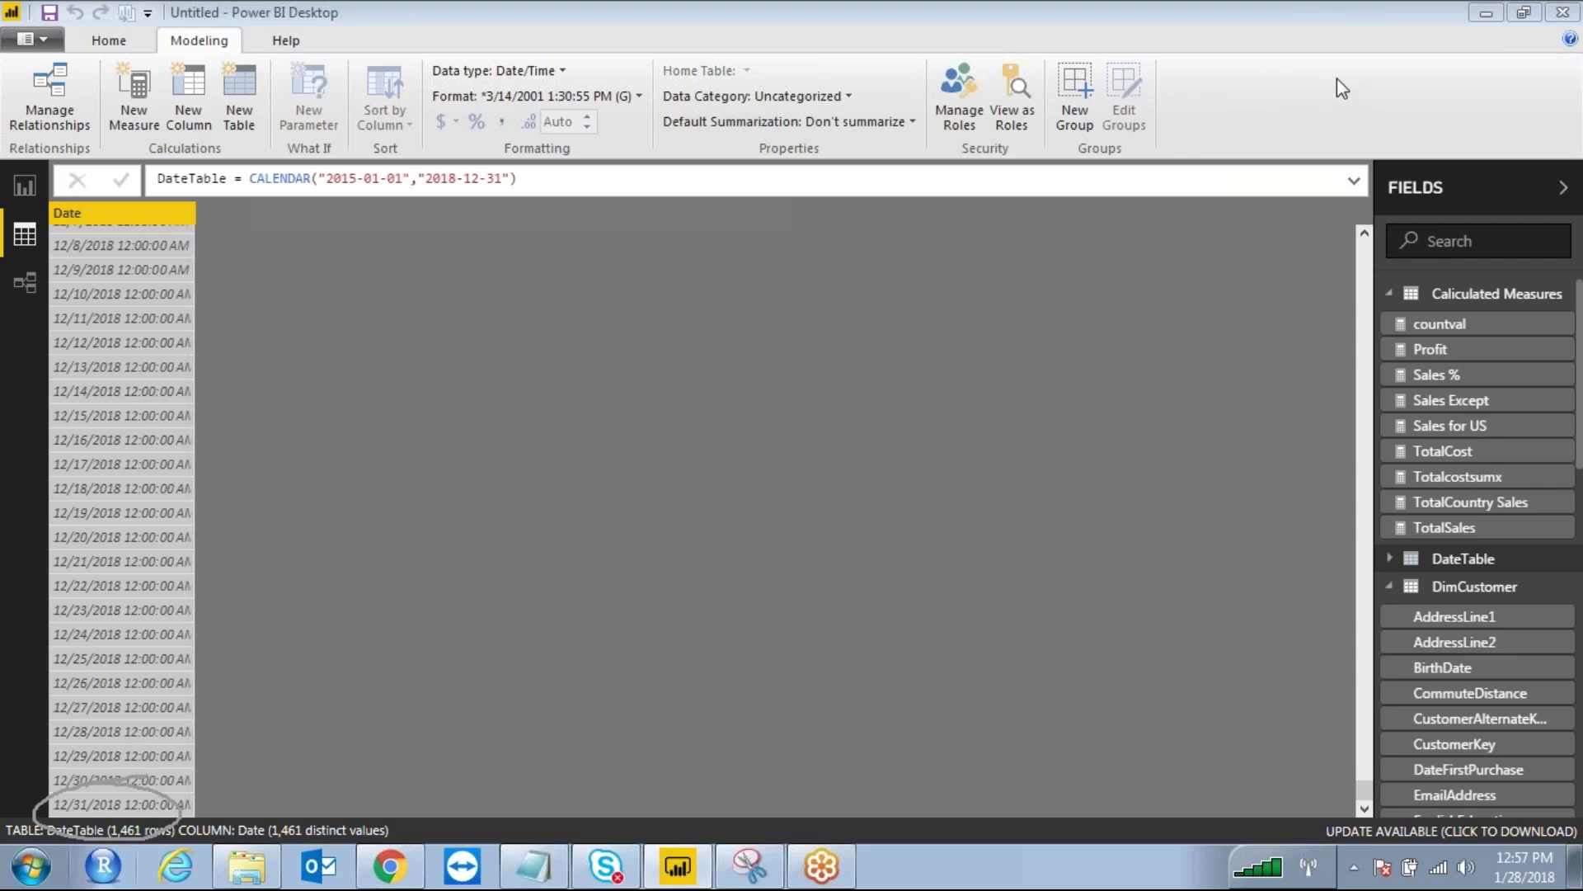
key(Escape)
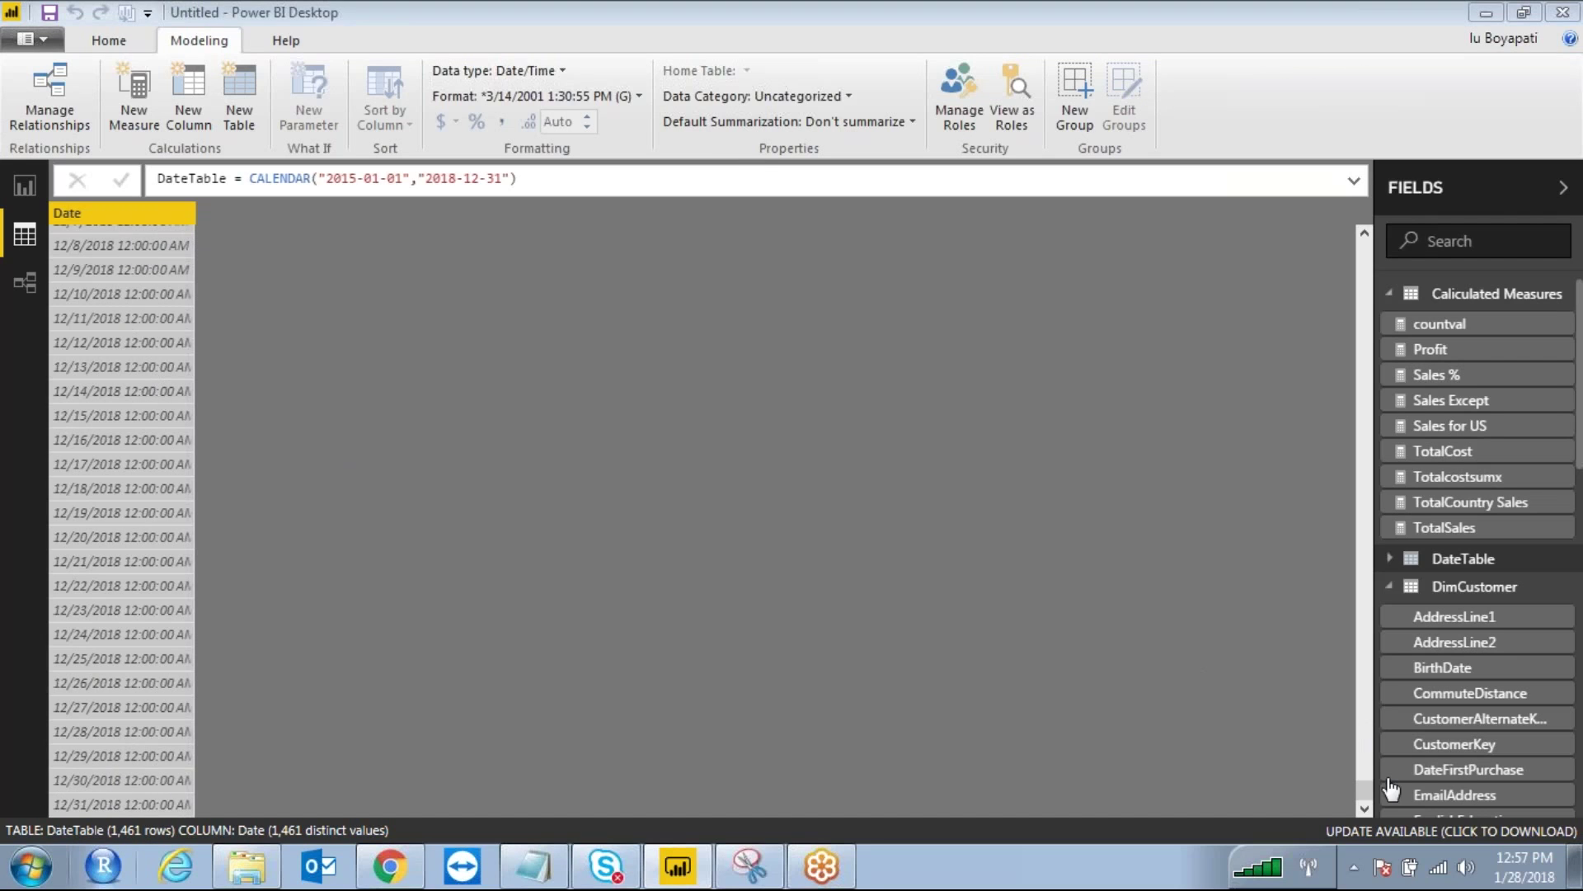
drag(1365, 790, 1366, 235)
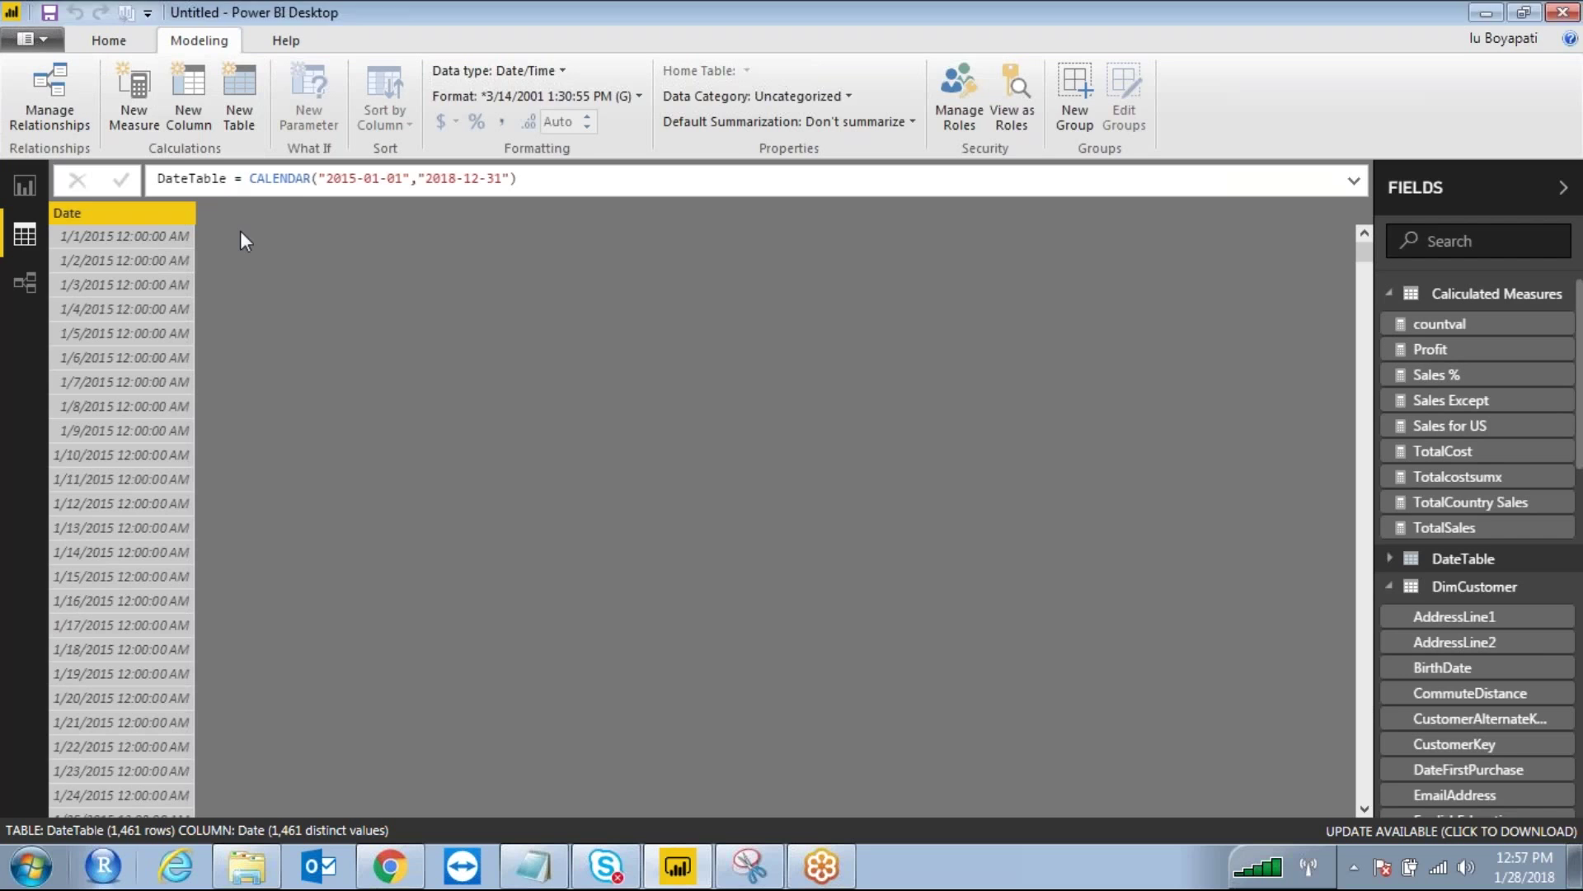
Add a calculated column named YearName to DateTable
click(206, 179)
key(BackSpace)
key(BackSpace)
key(BackSpace)
key(BackSpace)
key(BackSpace)
key(BackSpace)
text(YearName)
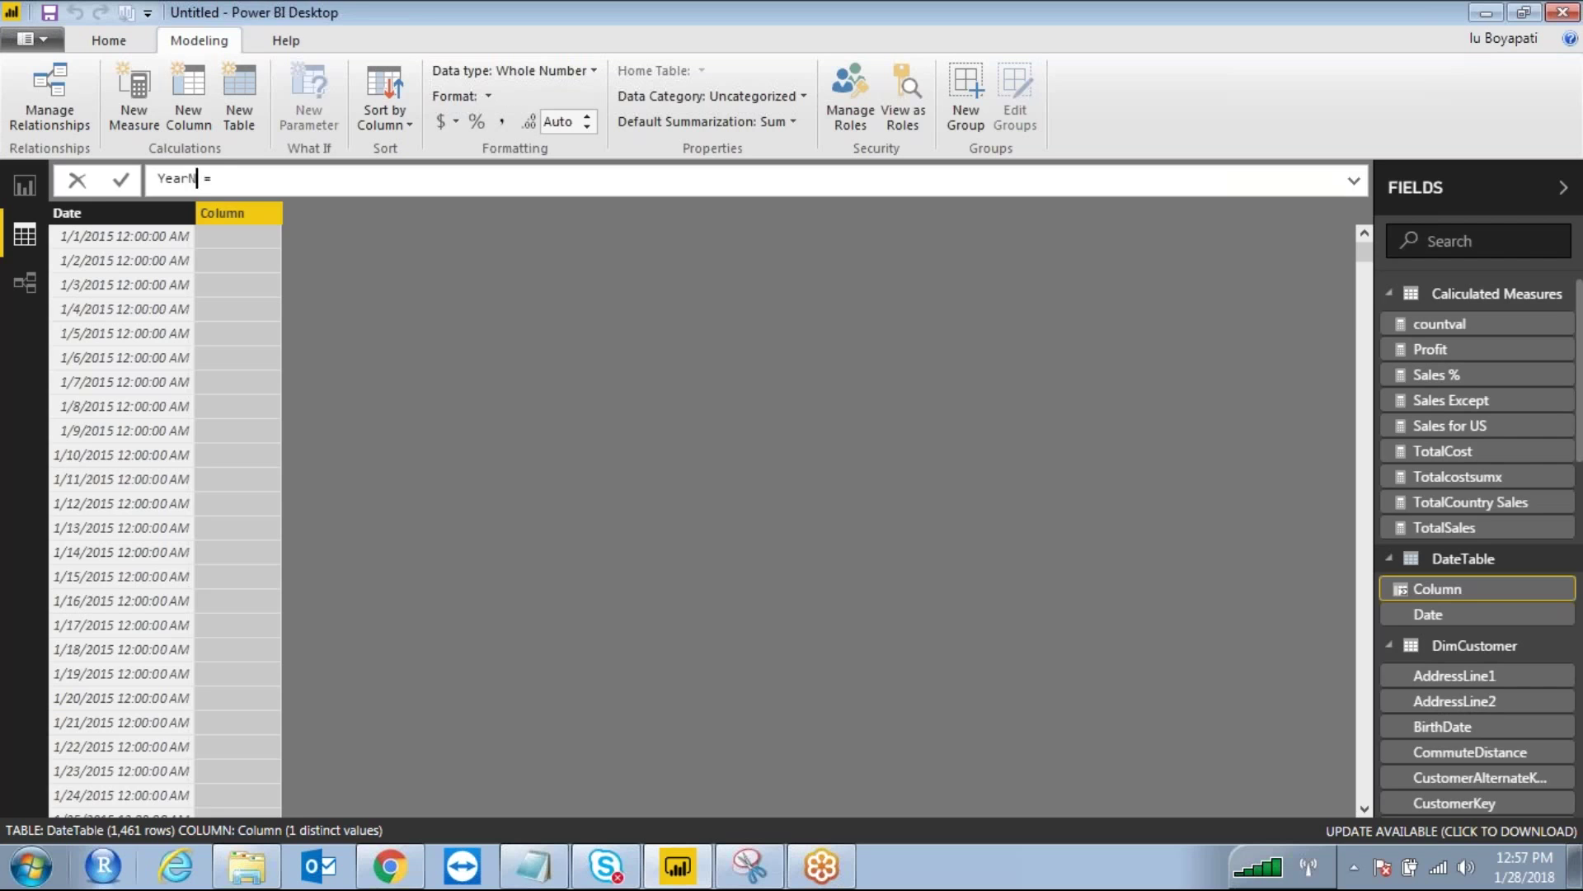
Try to define the YearName column as year(DATE)
click(235, 179)
text(year(Da)
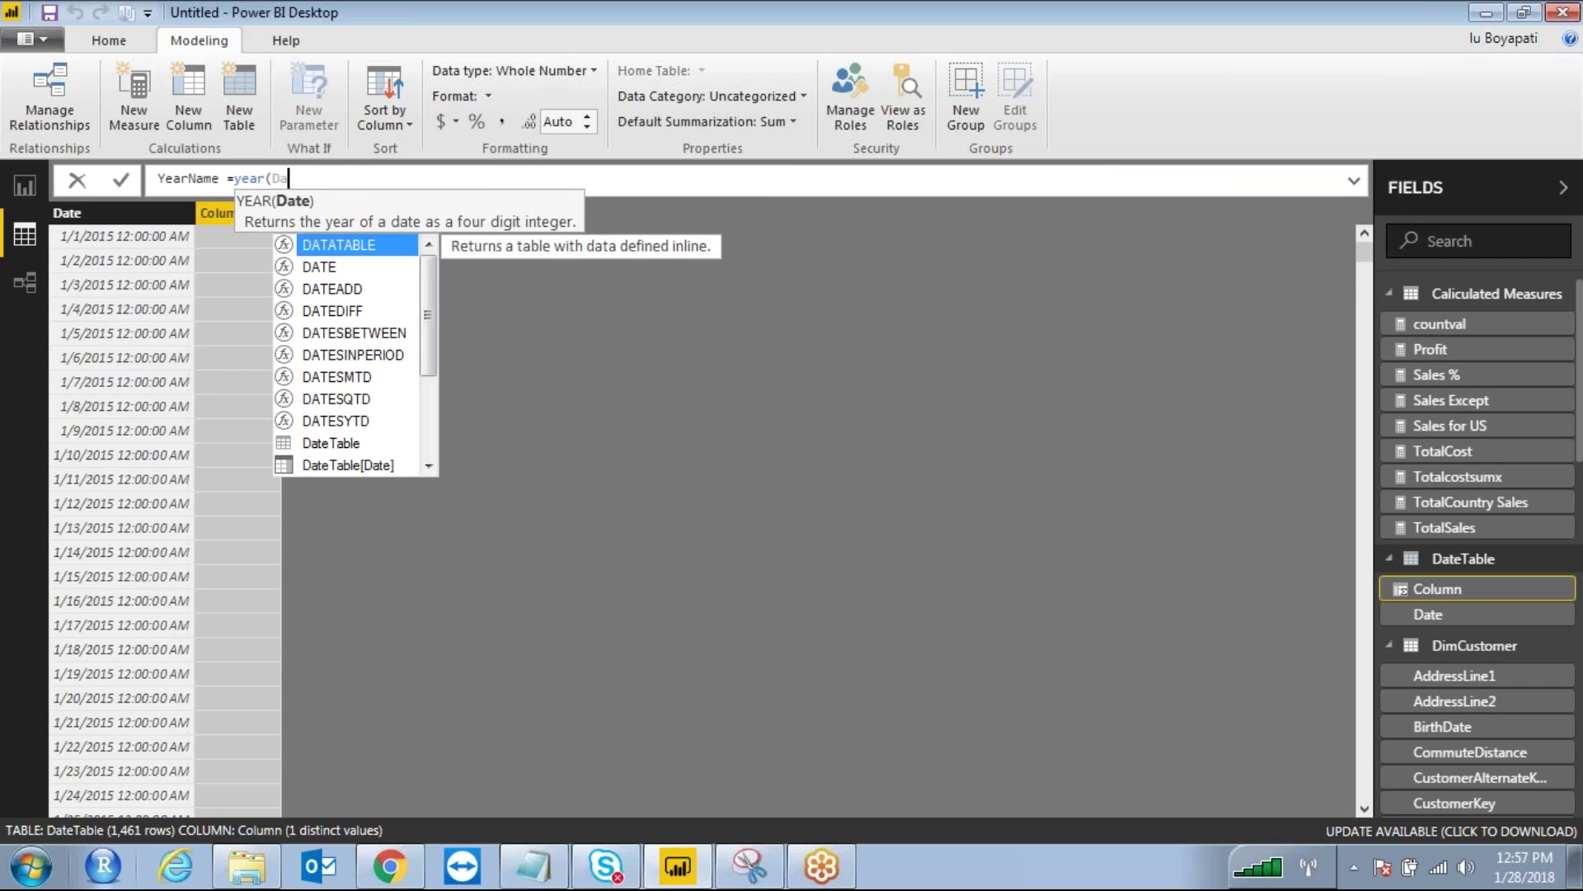
key(Down)
text(te)
key(Tab)
key(BackSpace)
text())
key(Return)
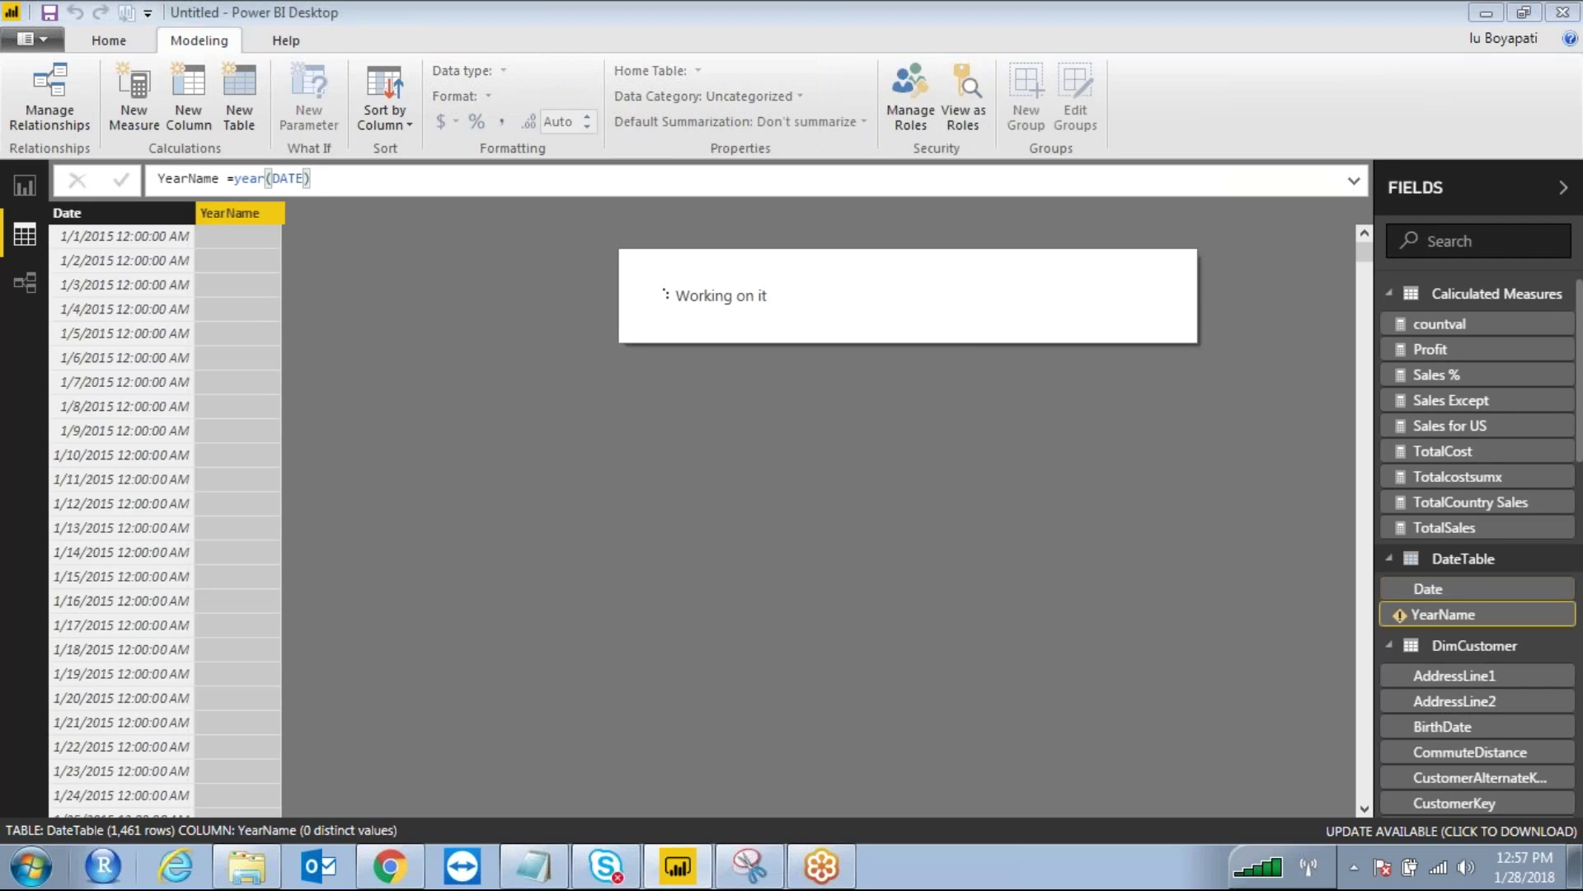
Replace DATE with DateTable[Date] in the YearName formula and commit it
click(295, 180)
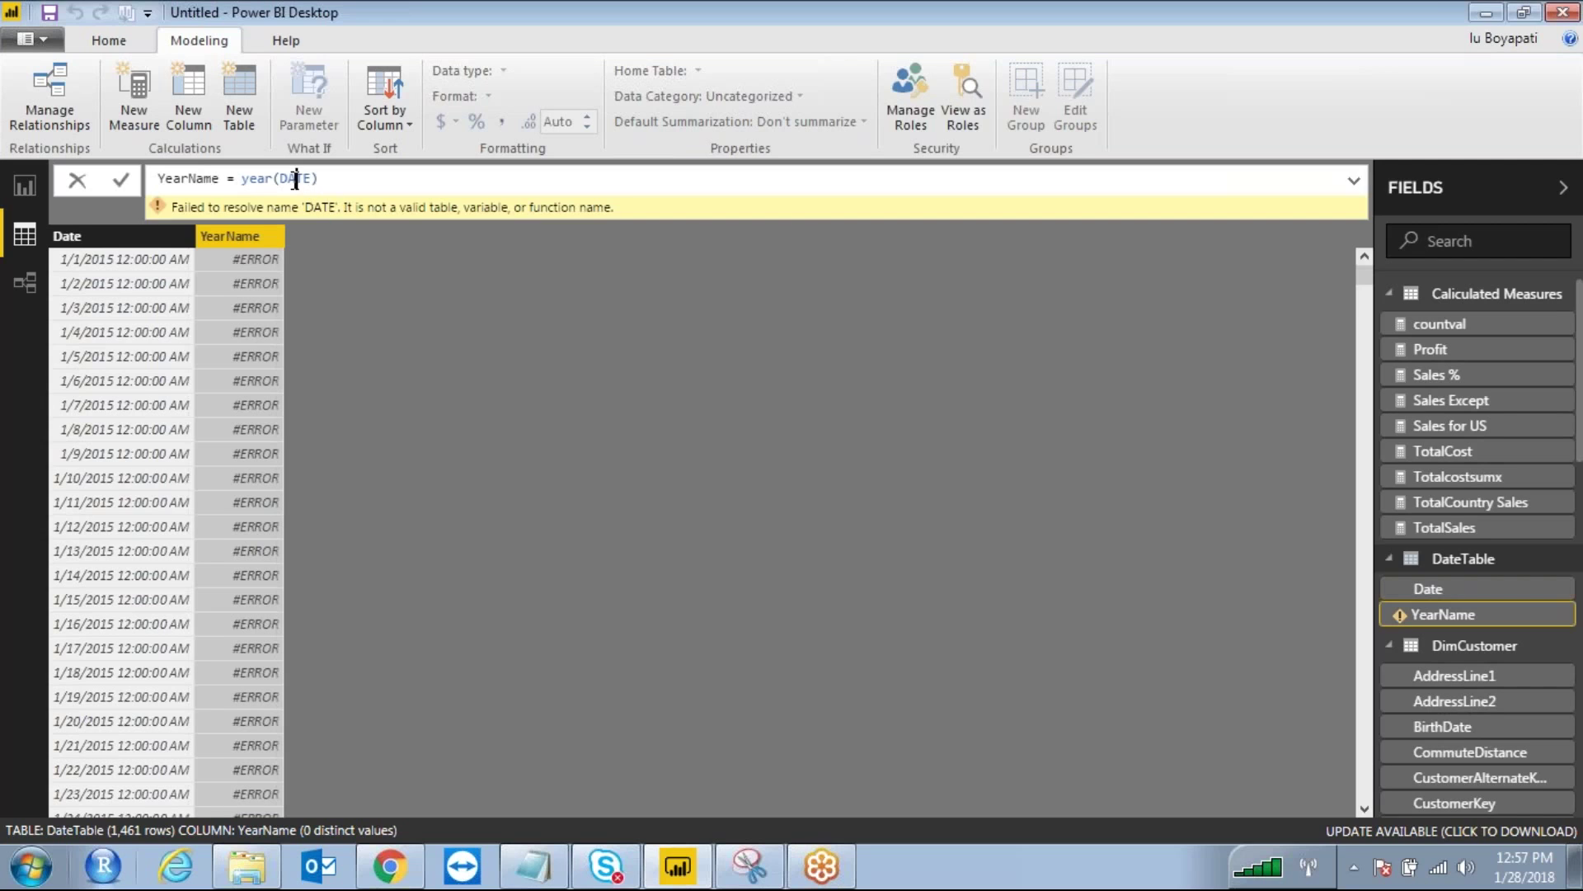
key(BackSpace)
key(BackSpace)
key(BackSpace)
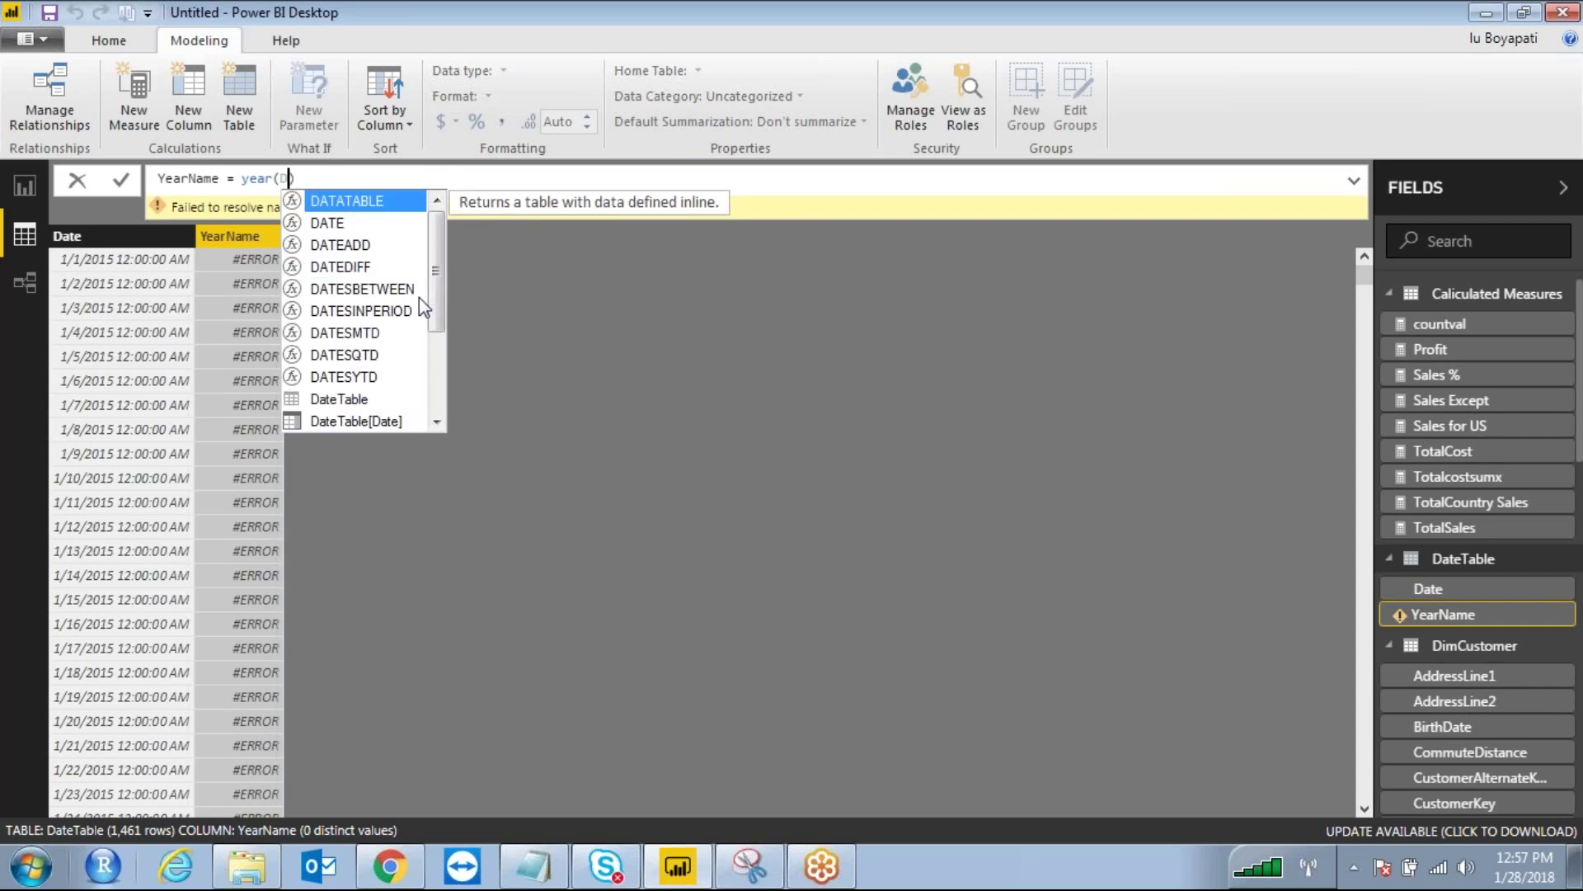
text(ateta)
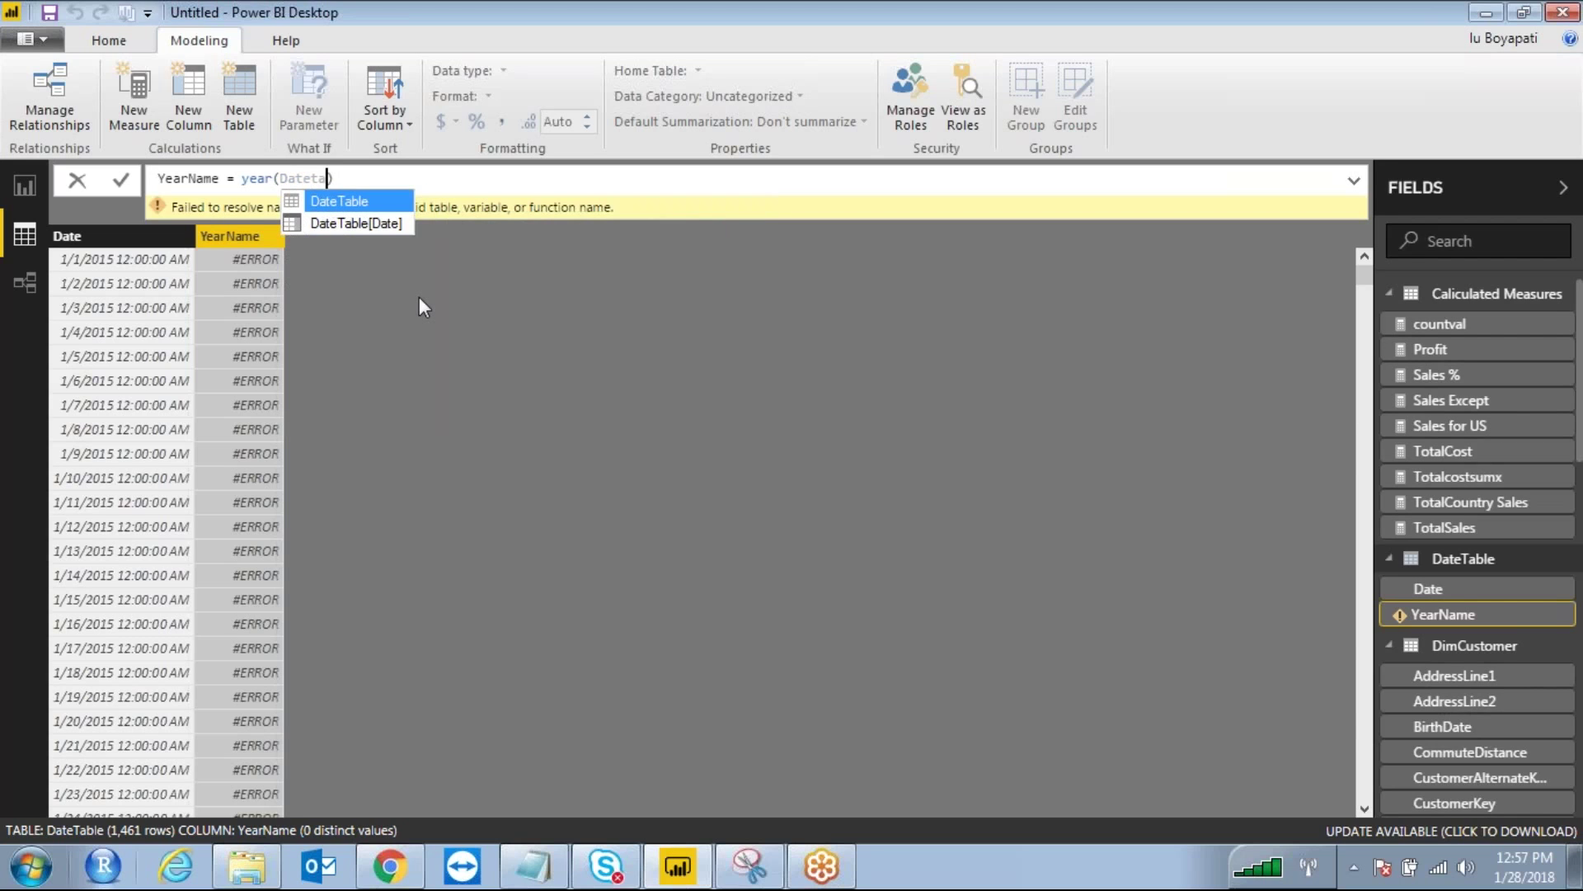
key(Down)
key(Tab)
text(])
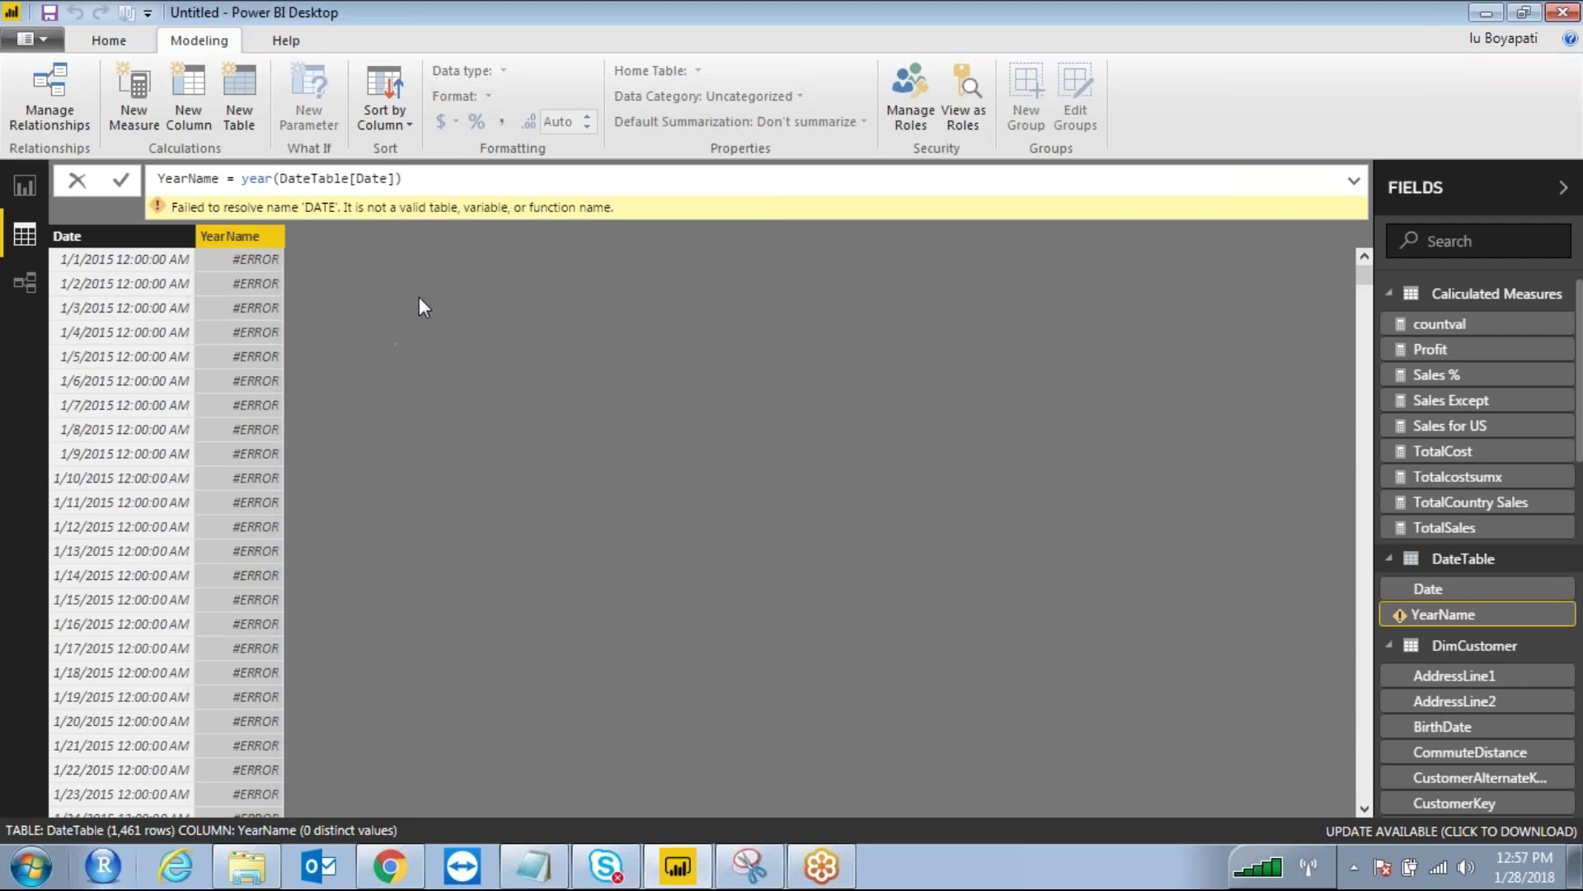
key(Return)
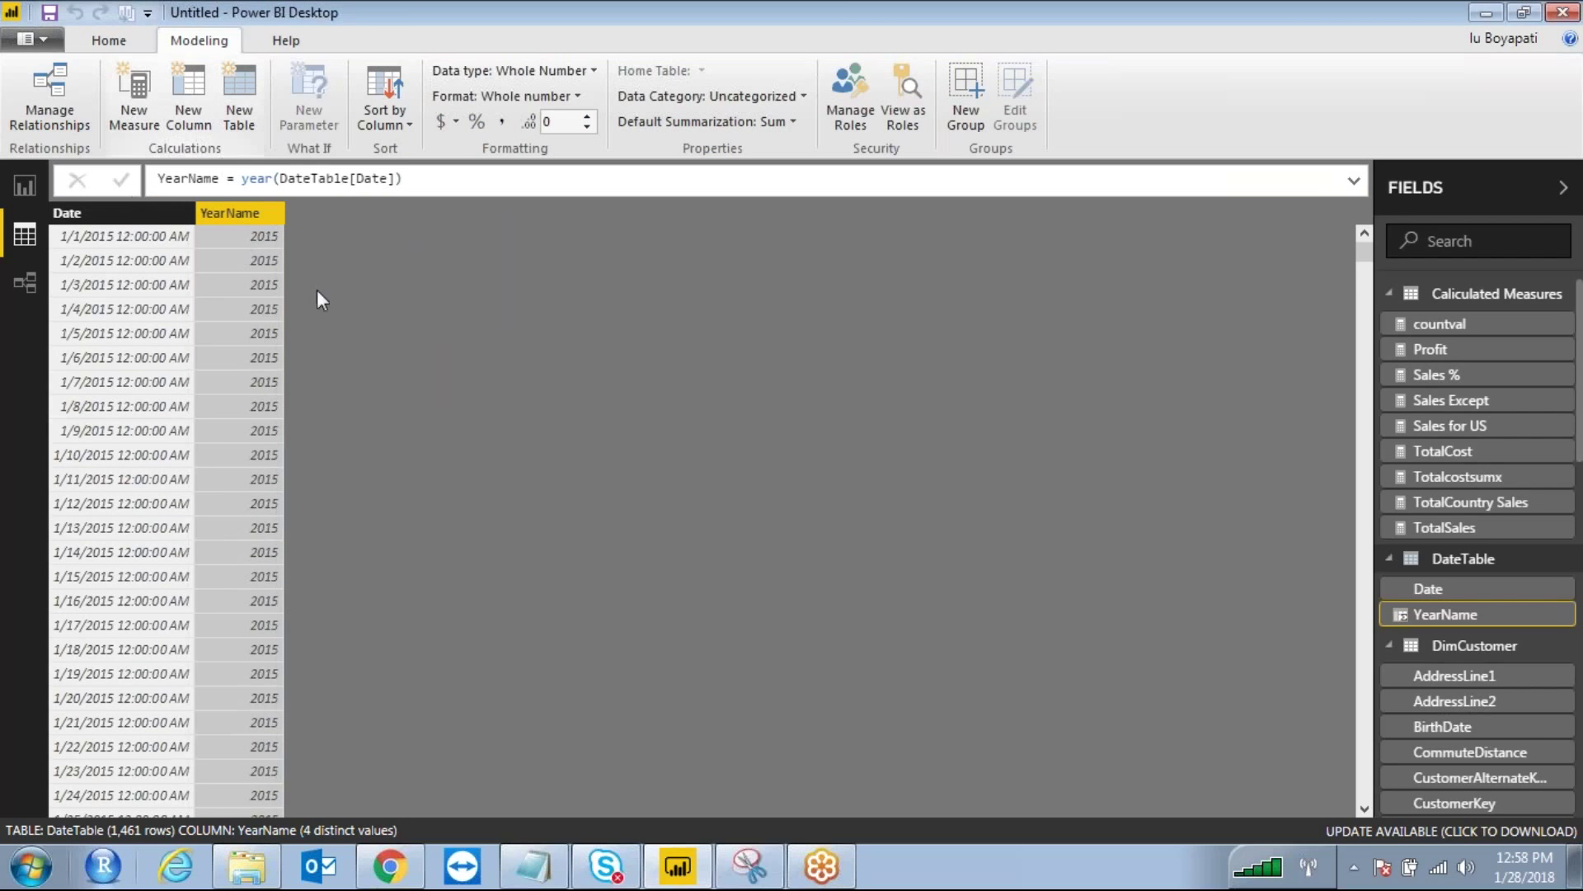
Add another calculated column to DateTable and name it MonthName
click(207, 178)
key(BackSpace)
key(BackSpace)
key(BackSpace)
key(BackSpace)
key(BackSpace)
key(BackSpace)
text(MonthName)
key(Right)
key(Right)
Try to define MonthName with the FORMAT function on DateTable[Date], using the MMM month format
text(format)
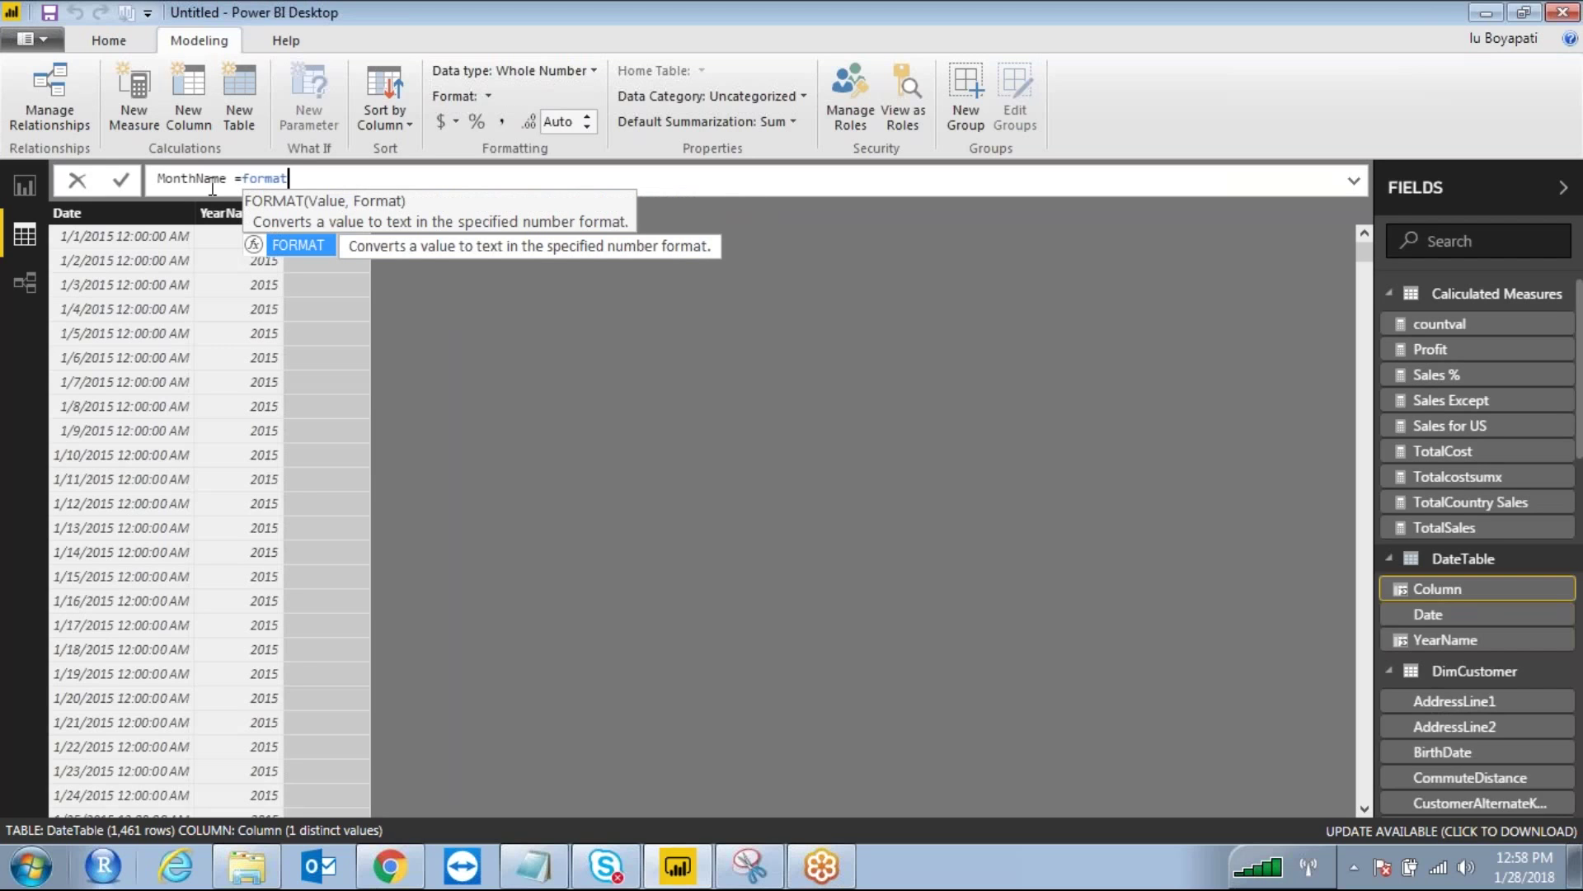
key(Tab)
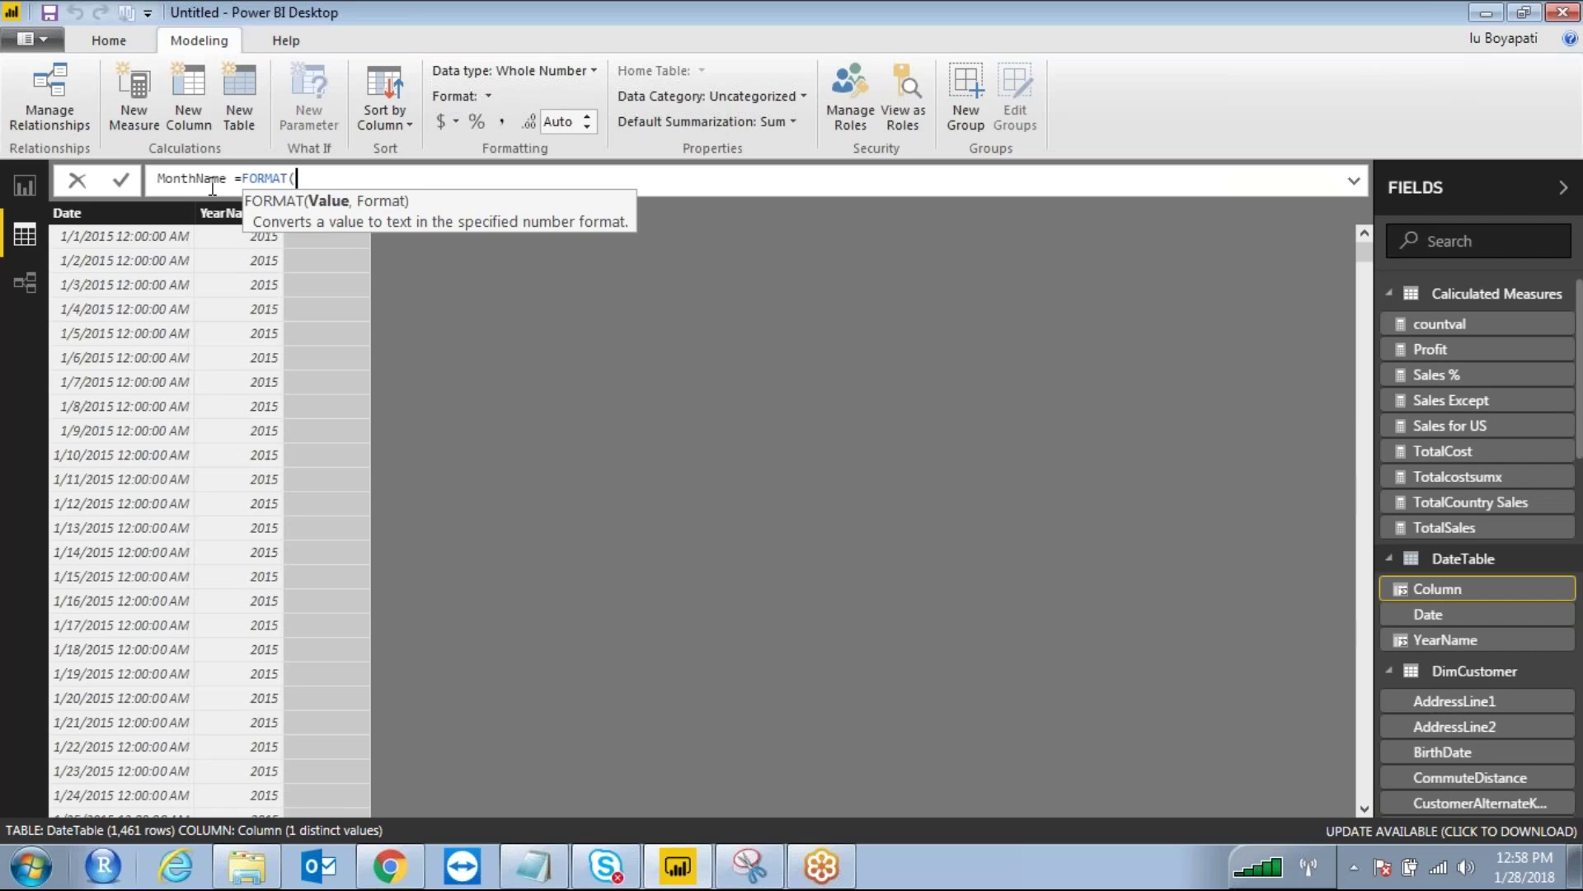
text(date)
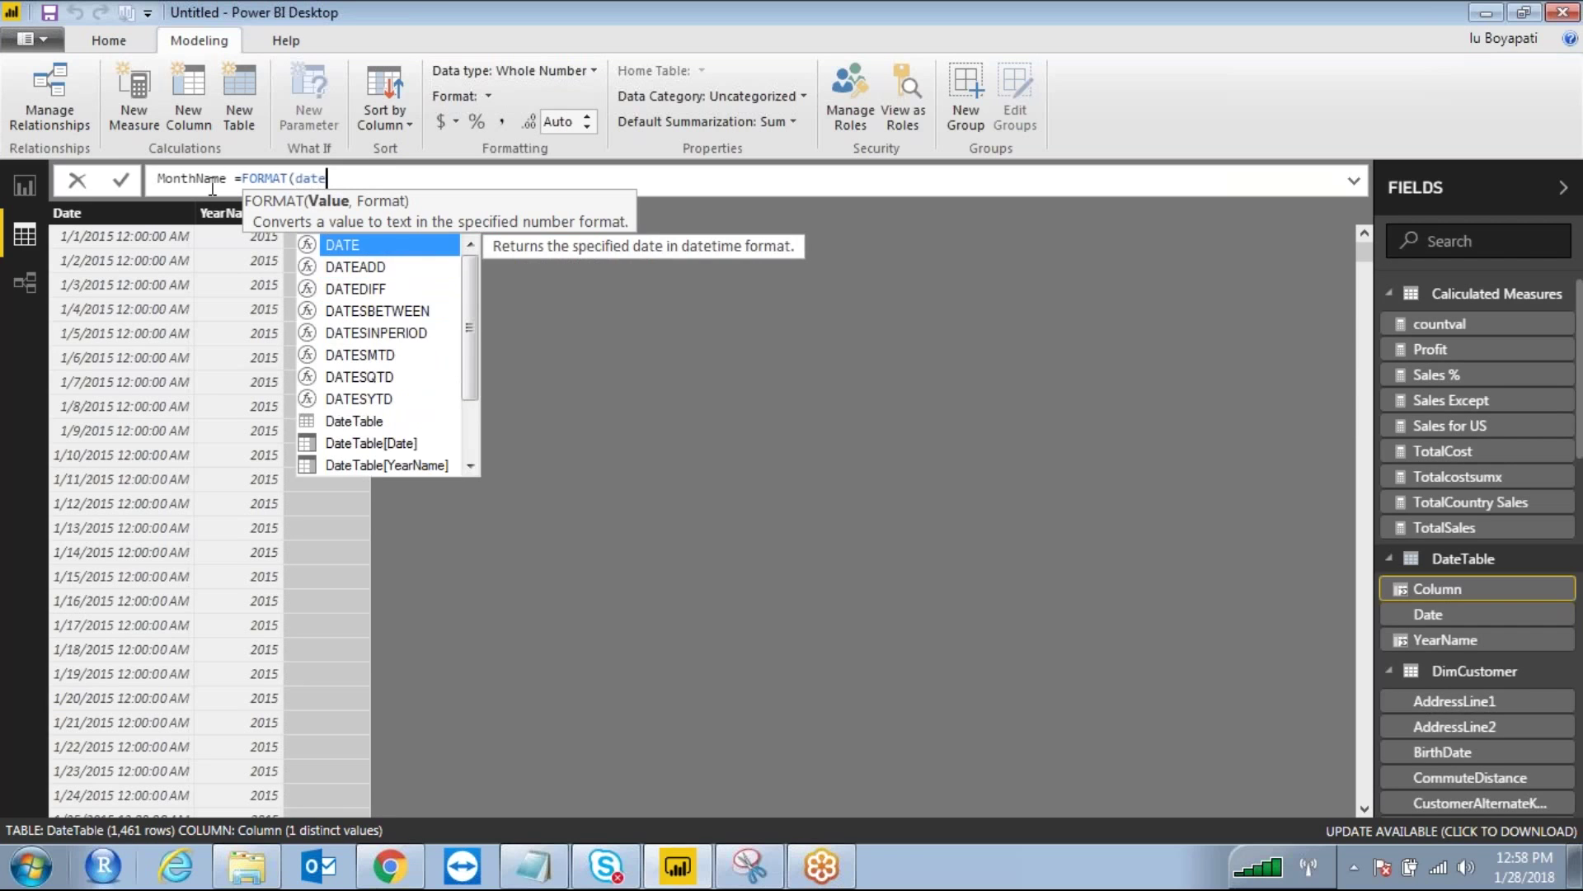
key(Down)
key(Down)
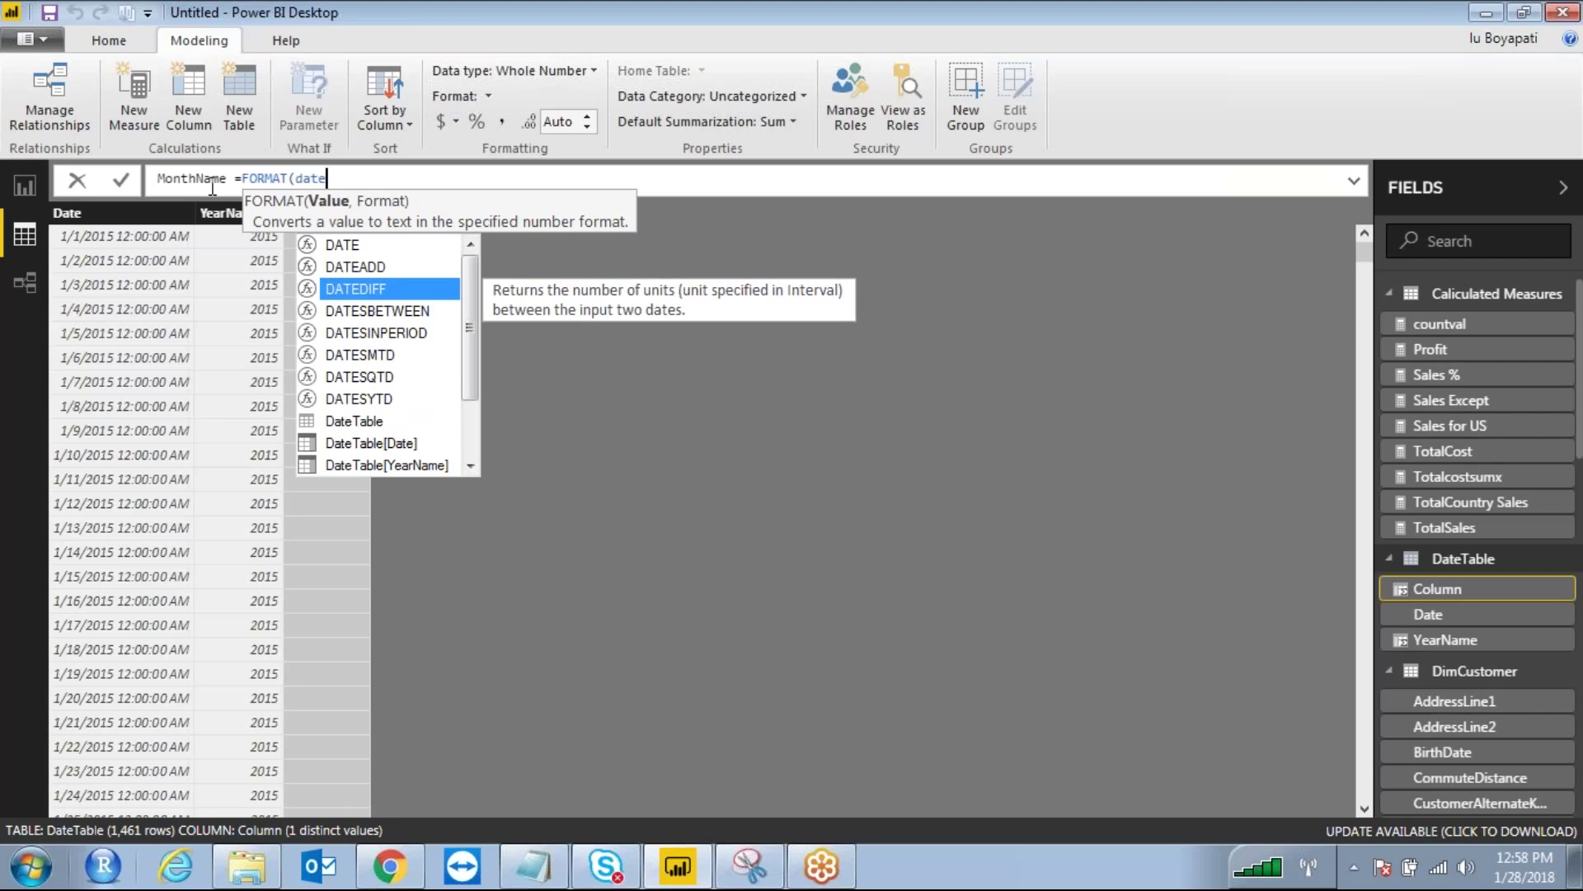
text(ta)
key(Down)
key(Down)
key(Up)
key(Tab)
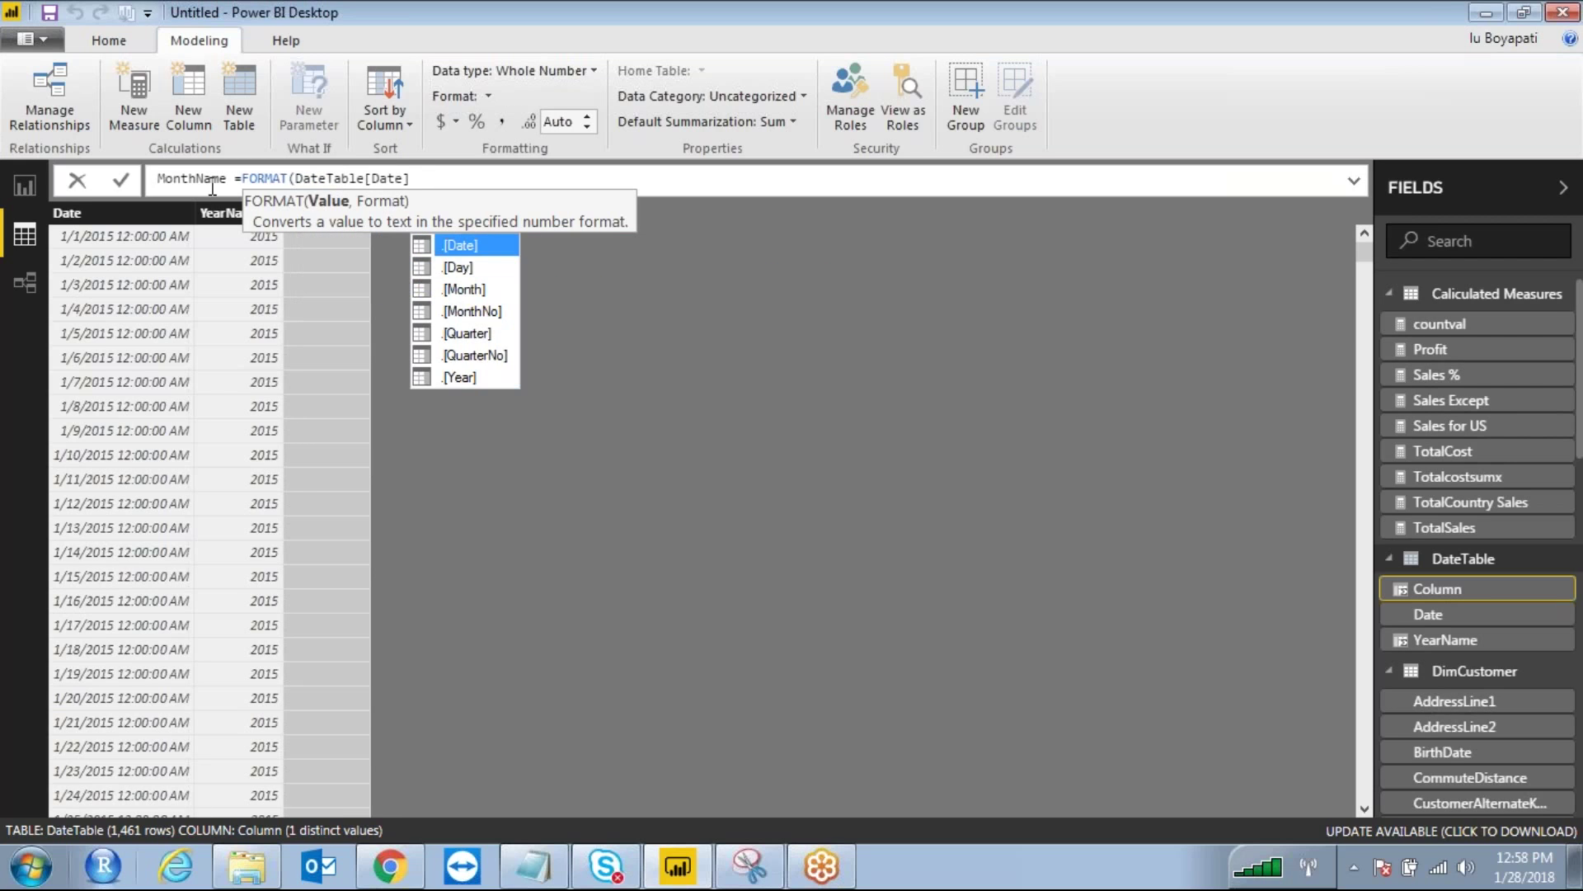
text(,"")
key(Left)
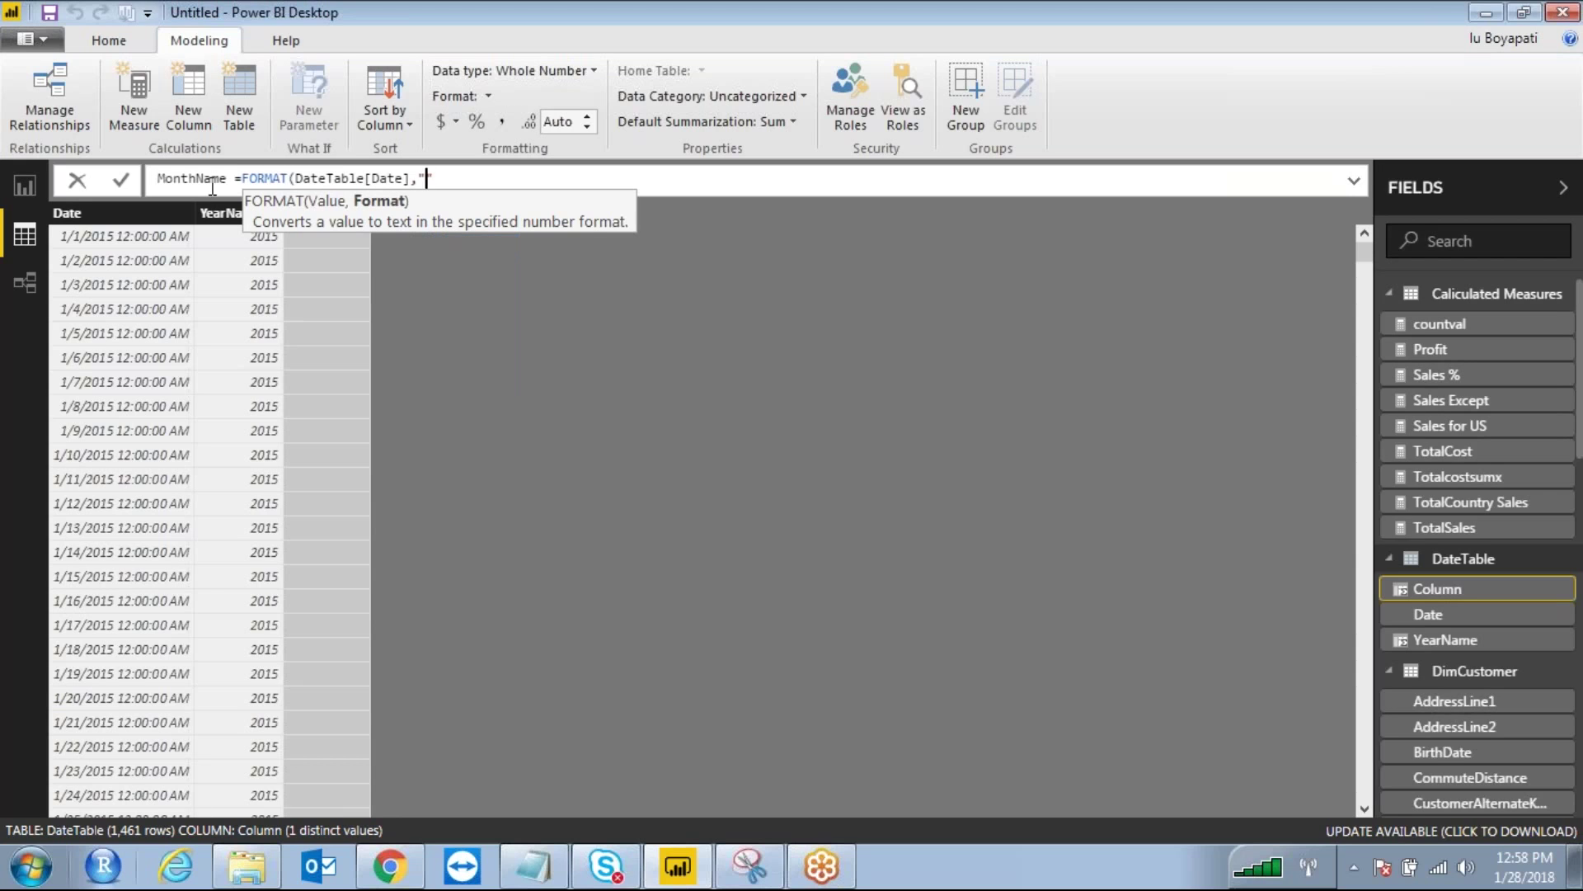
text(MMMM))
key(Return)
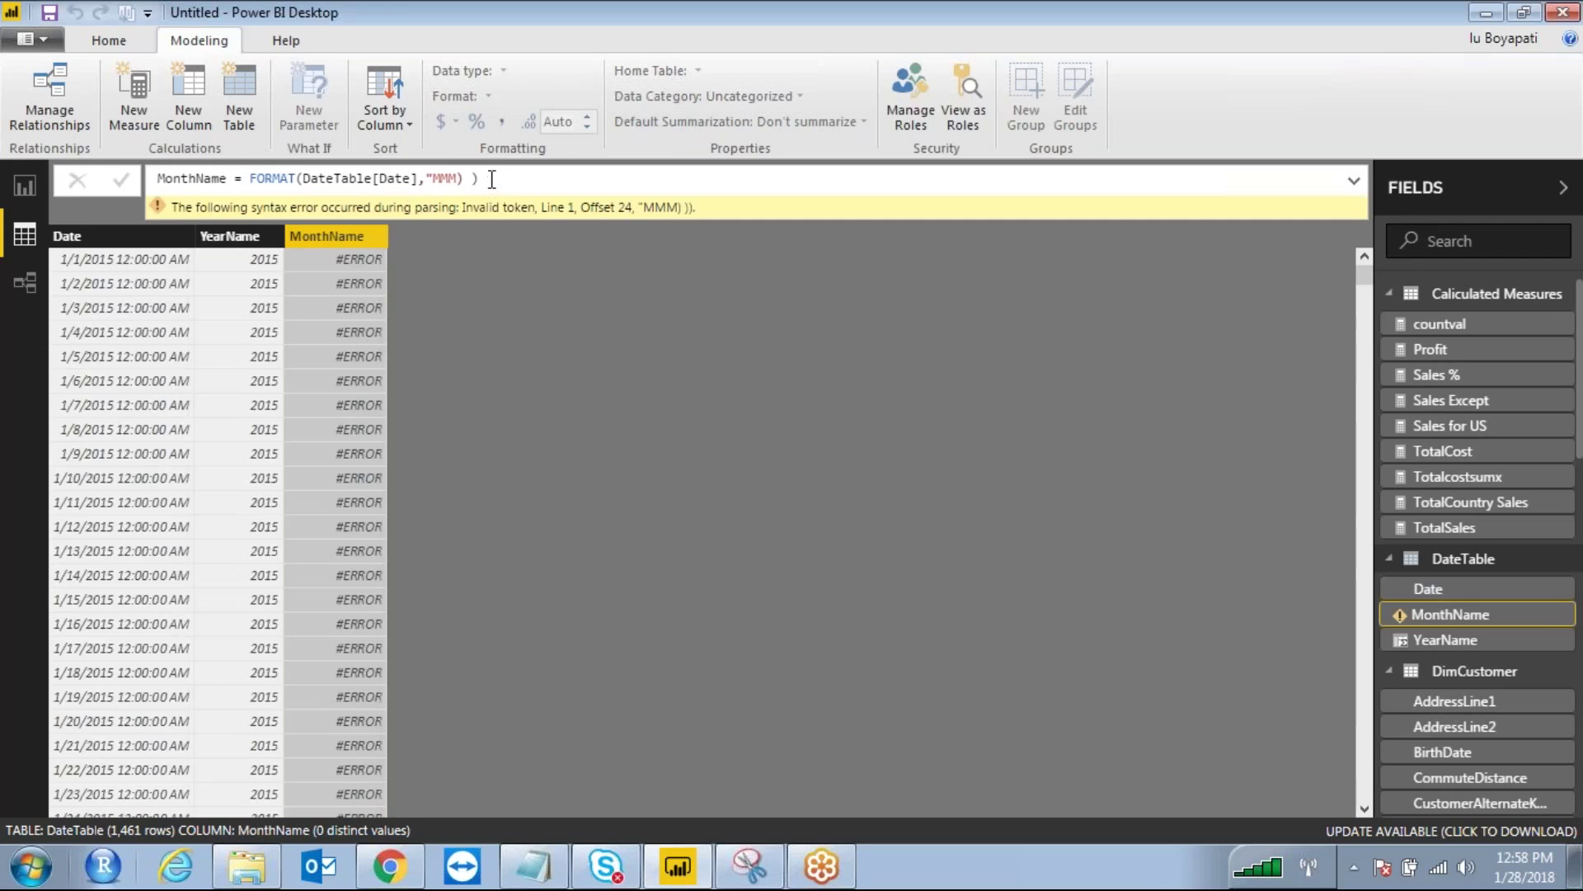
Try to repair the MonthName formula by deleting the closing parentheses after MMM and committing it
click(466, 179)
key(Delete)
key(Delete)
key(Return)
Clear the FORMAT arguments in the MonthName formula, leaving only FORMAT and an opening parenthesis
drag(475, 179, 300, 181)
key(BackSpace)
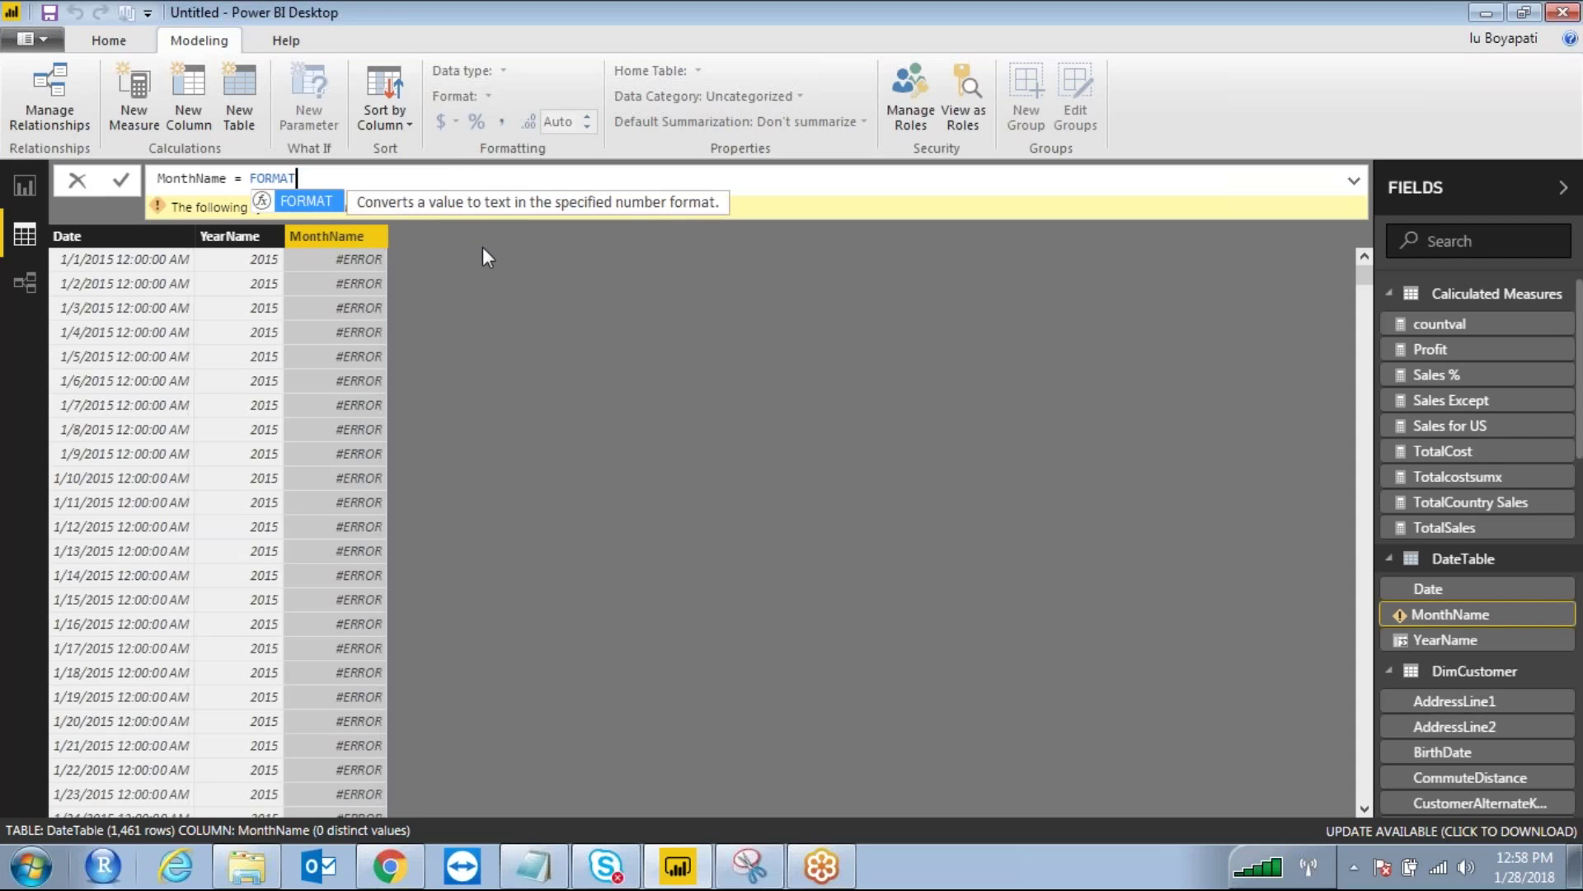
text(()
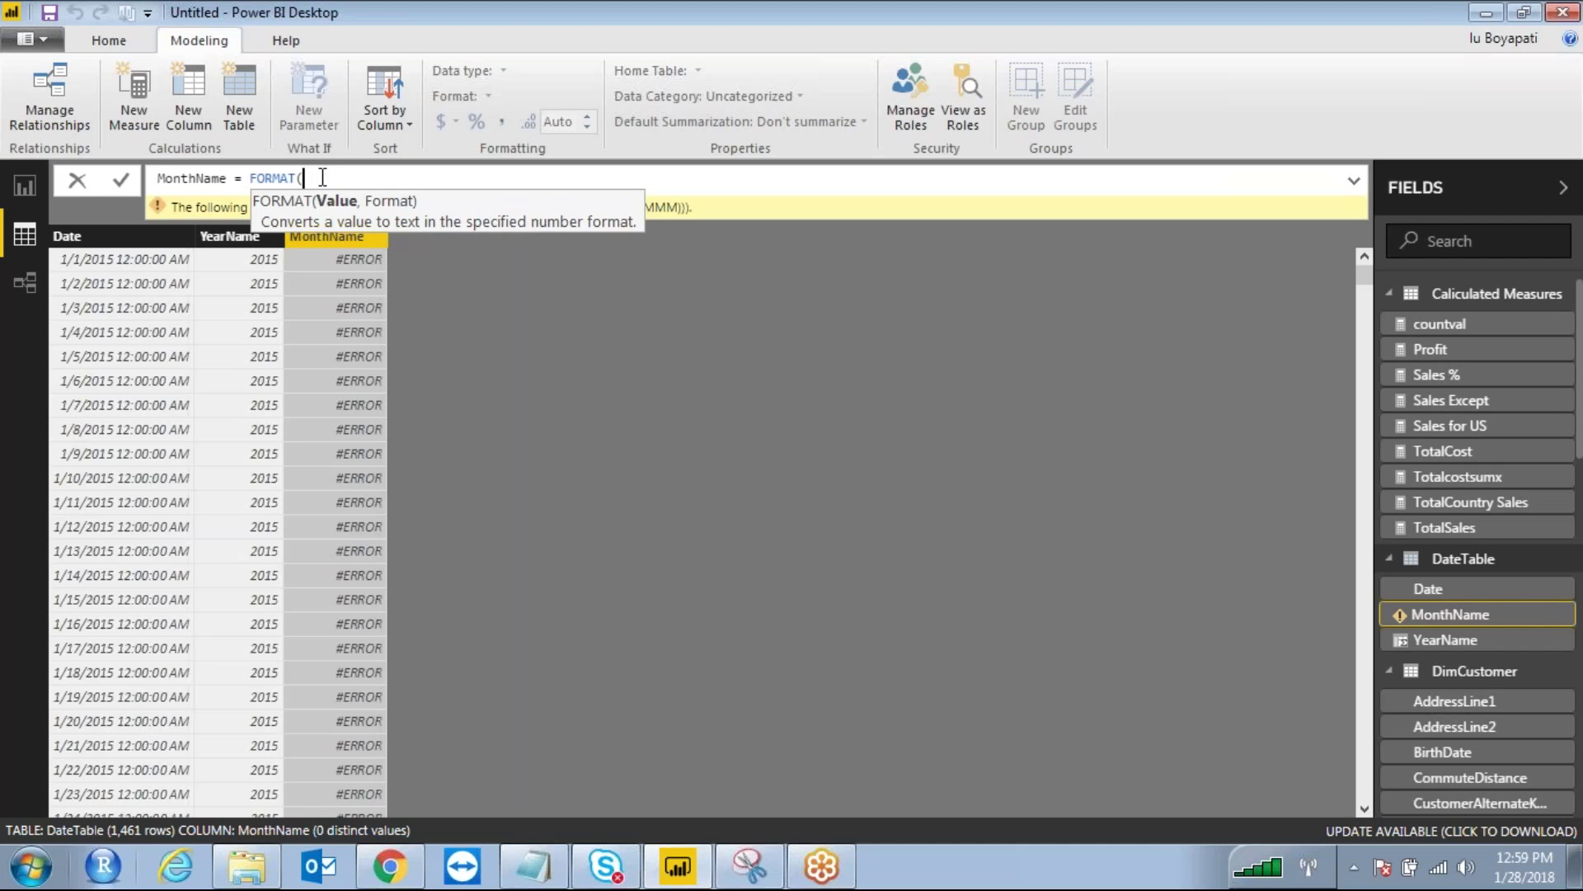
text(Date)
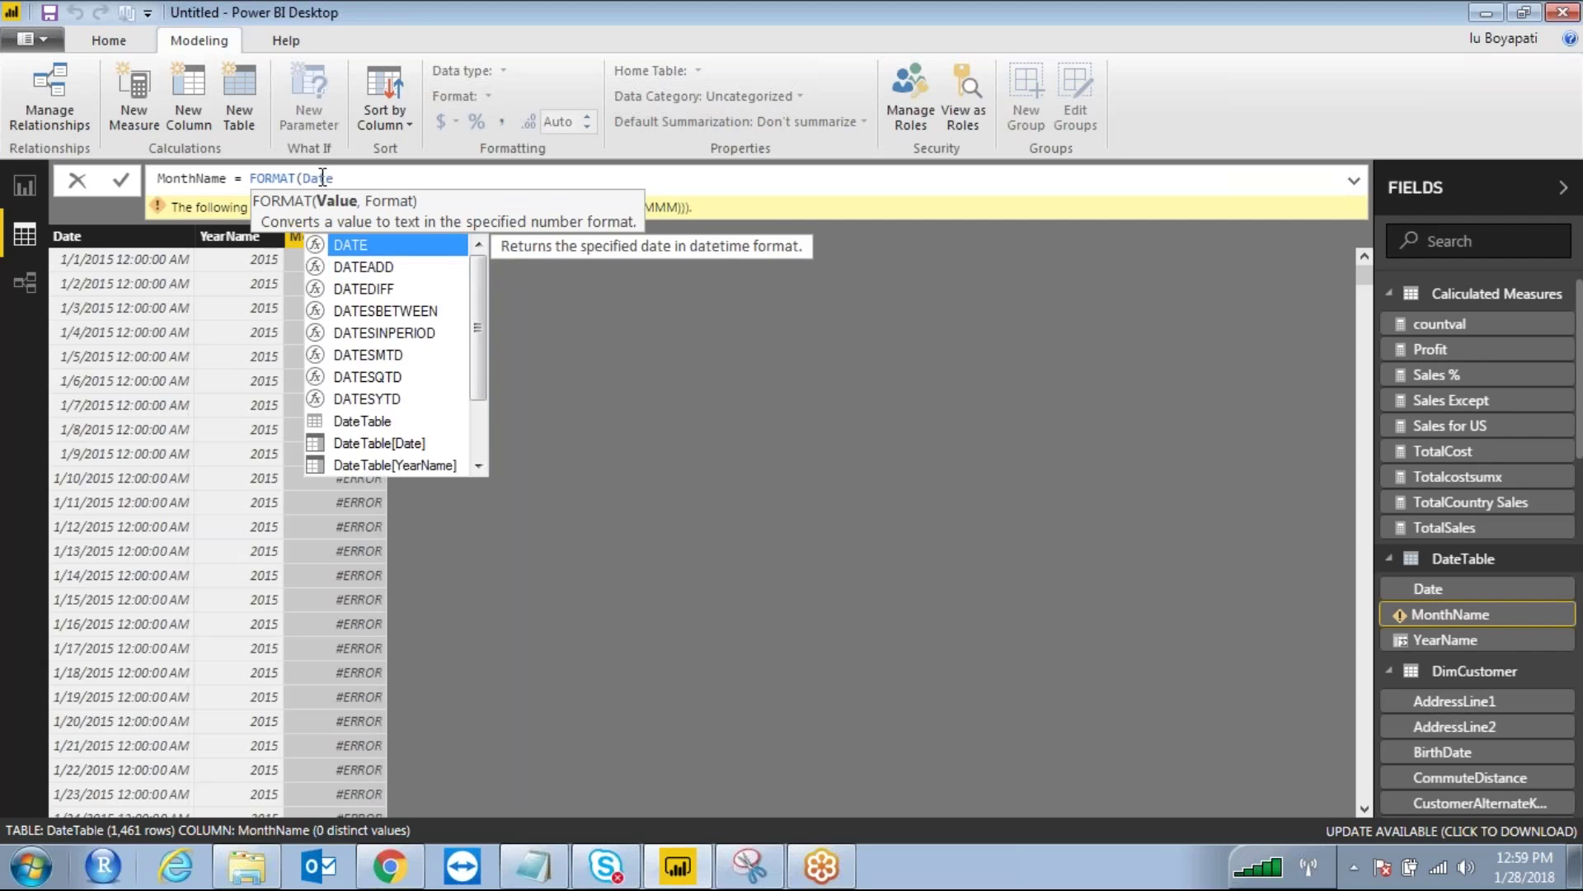
key(Tab)
key(BackSpace)
key(BackSpace)
key(BackSpace)
key(BackSpace)
key(BackSpace)
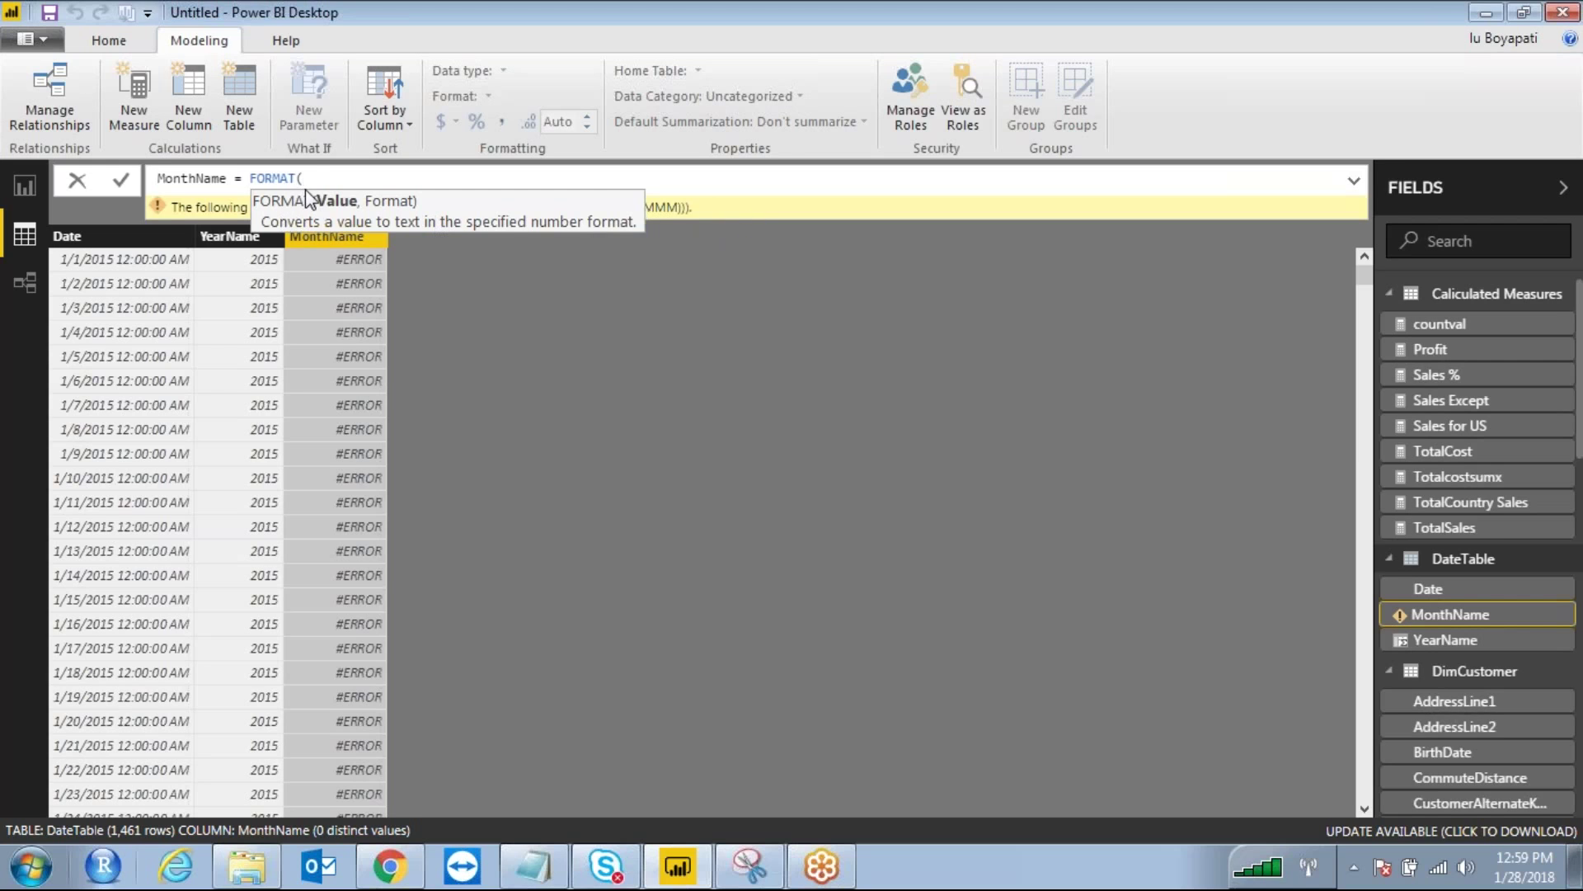
Enter DateTable[Date].[Date] as the value argument of FORMAT in the MonthName formula
text(datetable)
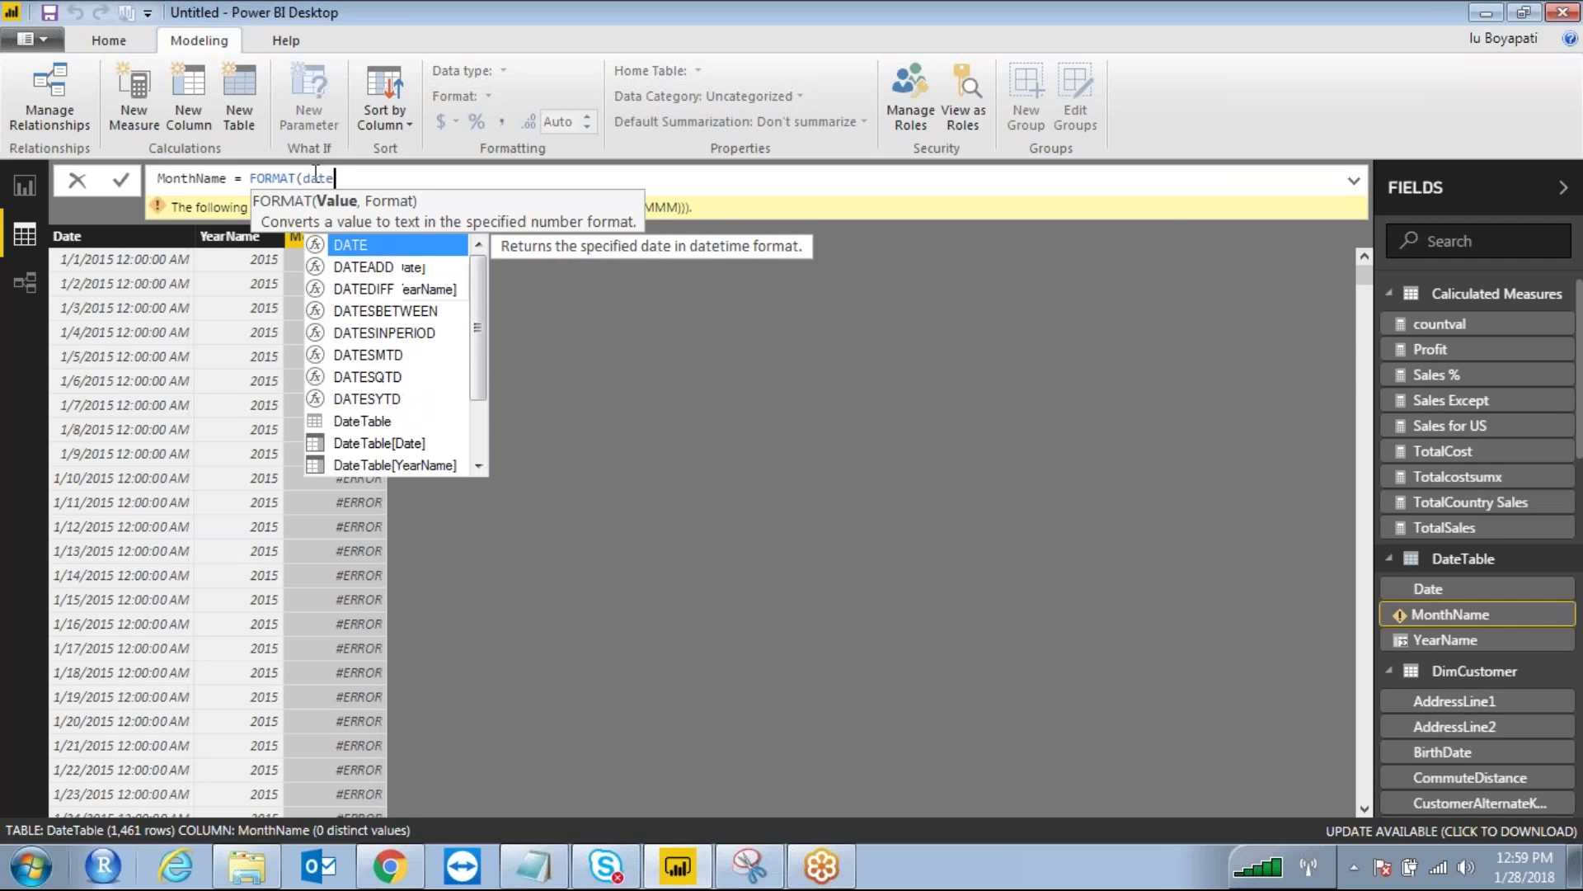
key(Down)
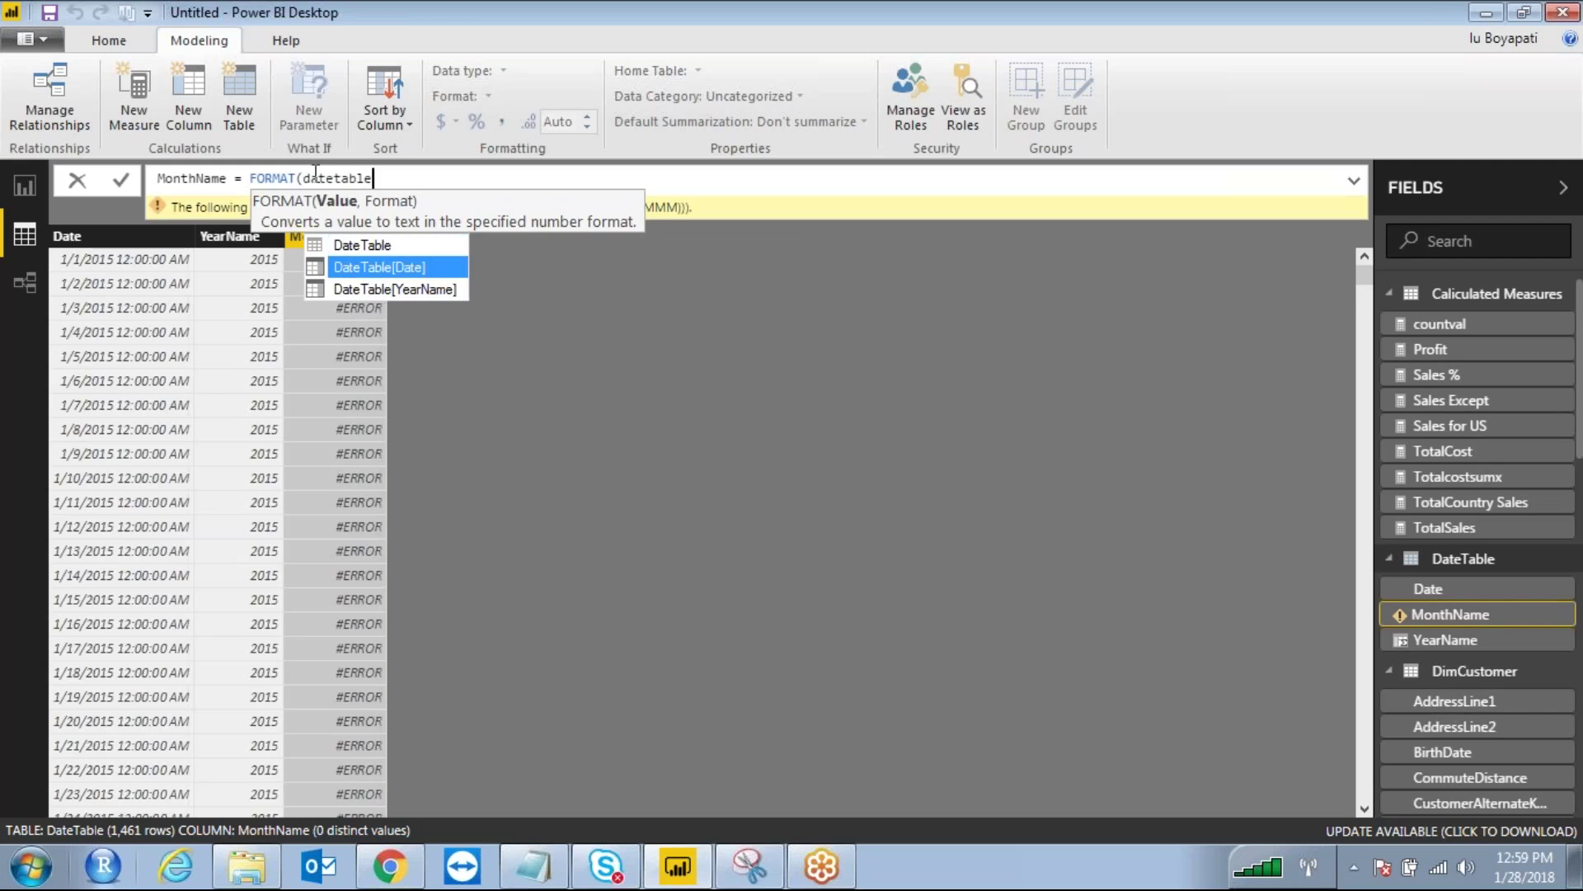
key(Tab)
key(Tab)
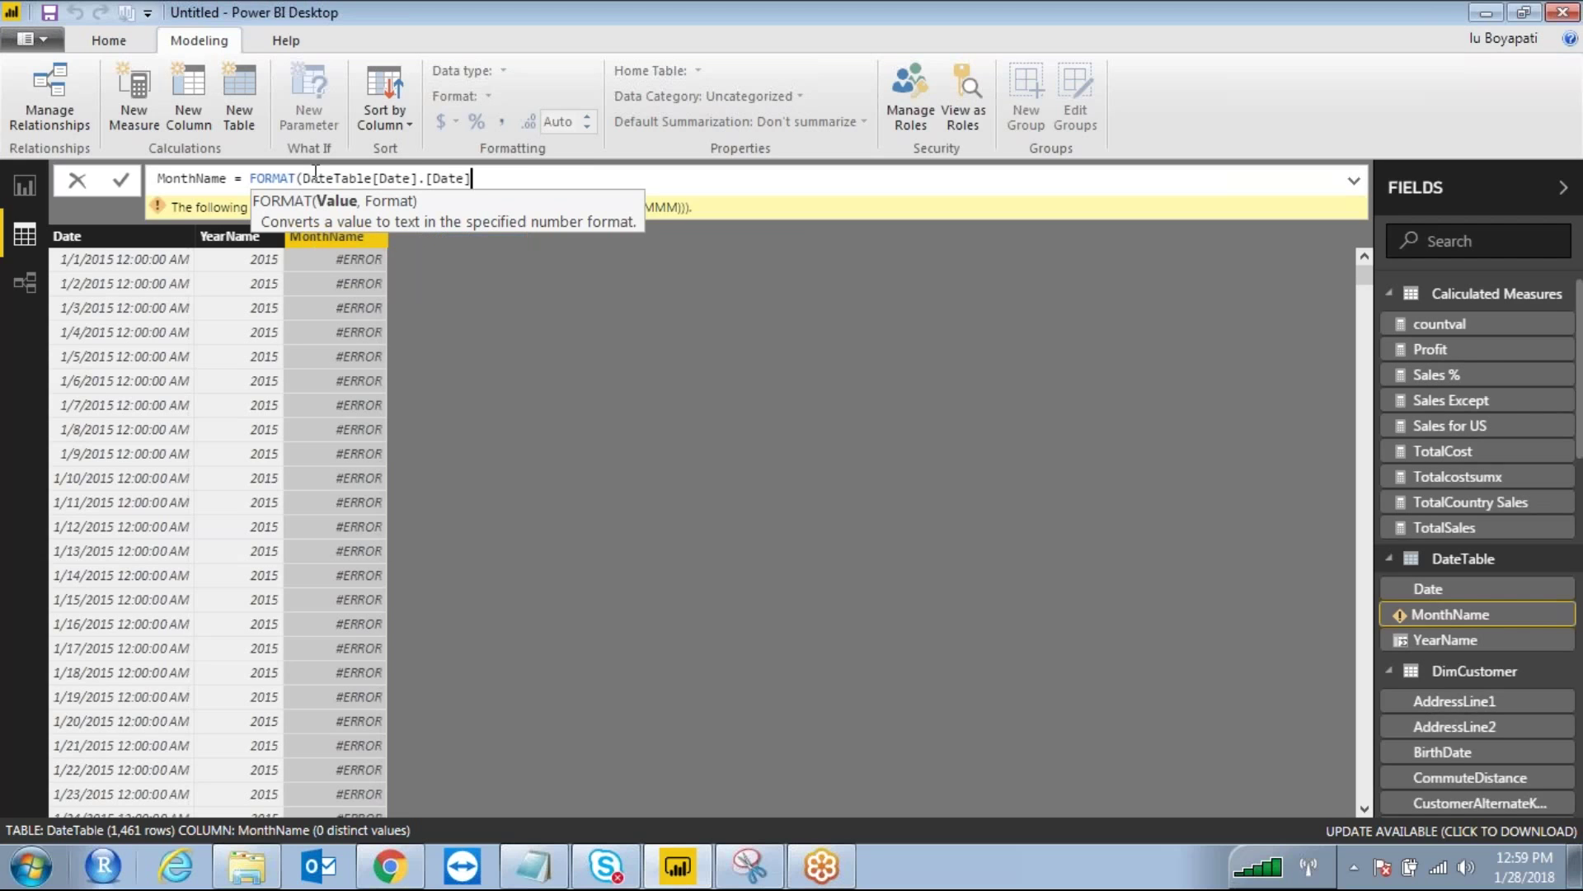
Add "MMM" as the format argument, close the FORMAT function and commit the MonthName formula
text(,""M)
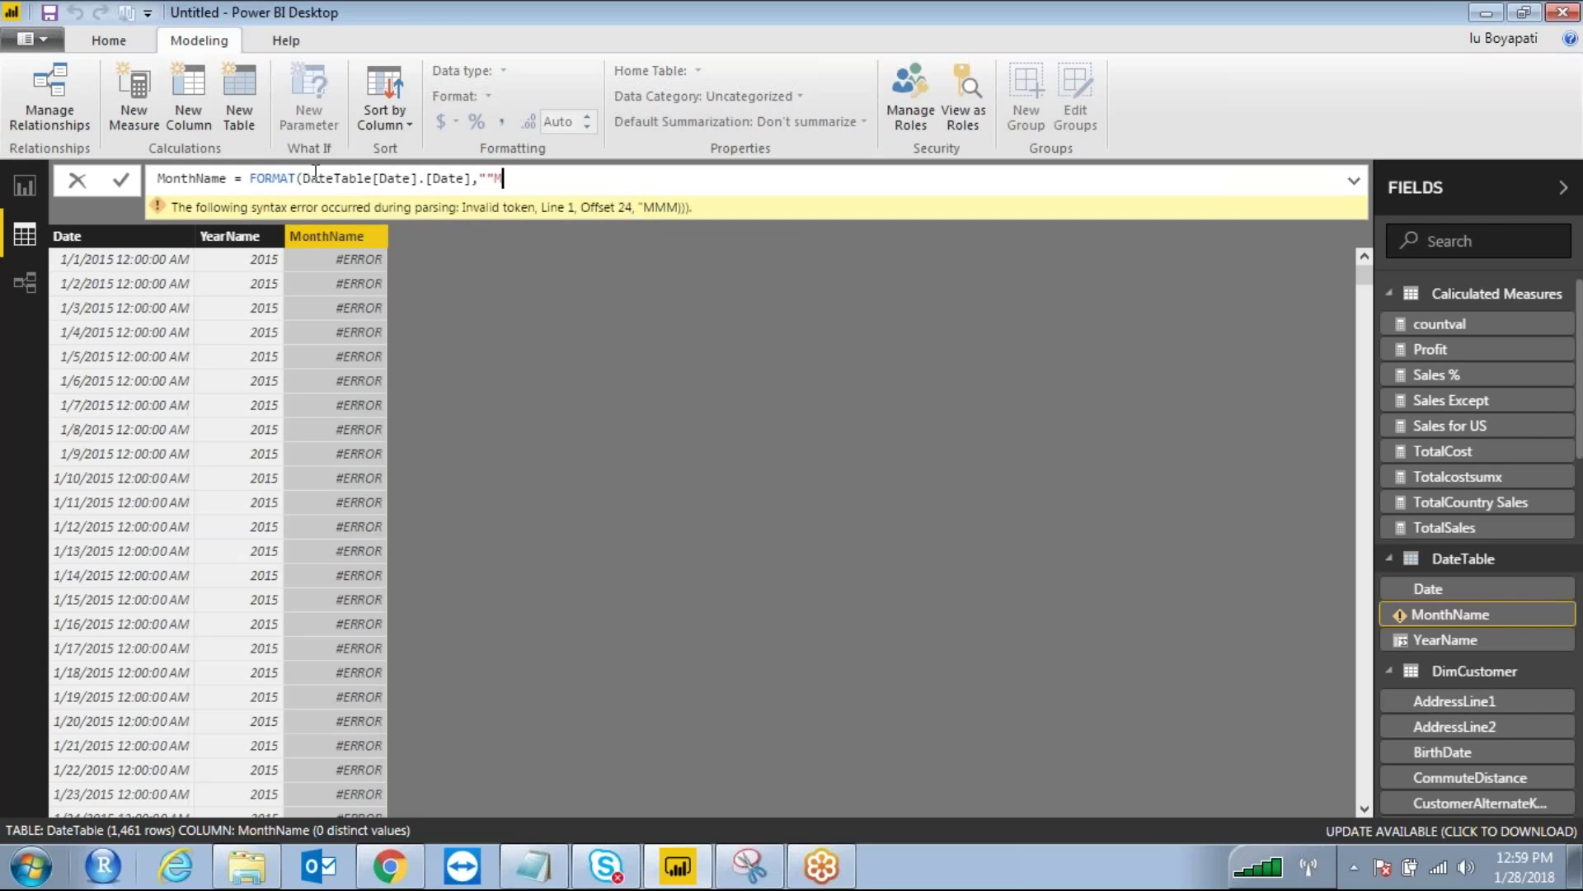
key(BackSpace)
key(BackSpace)
text(MMM)
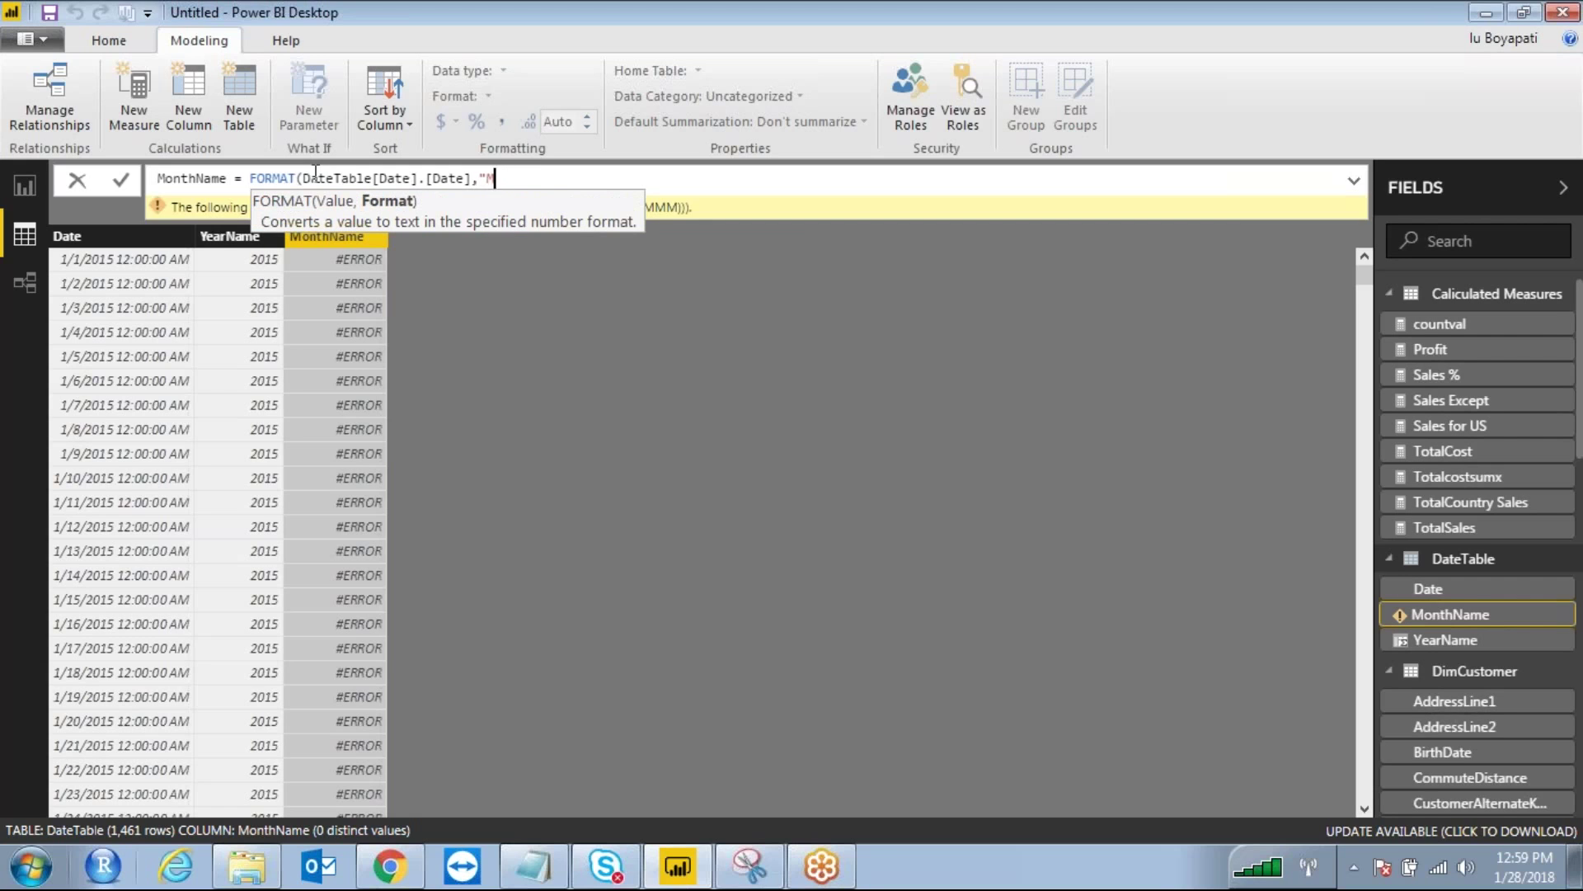
text("))
key(Return)
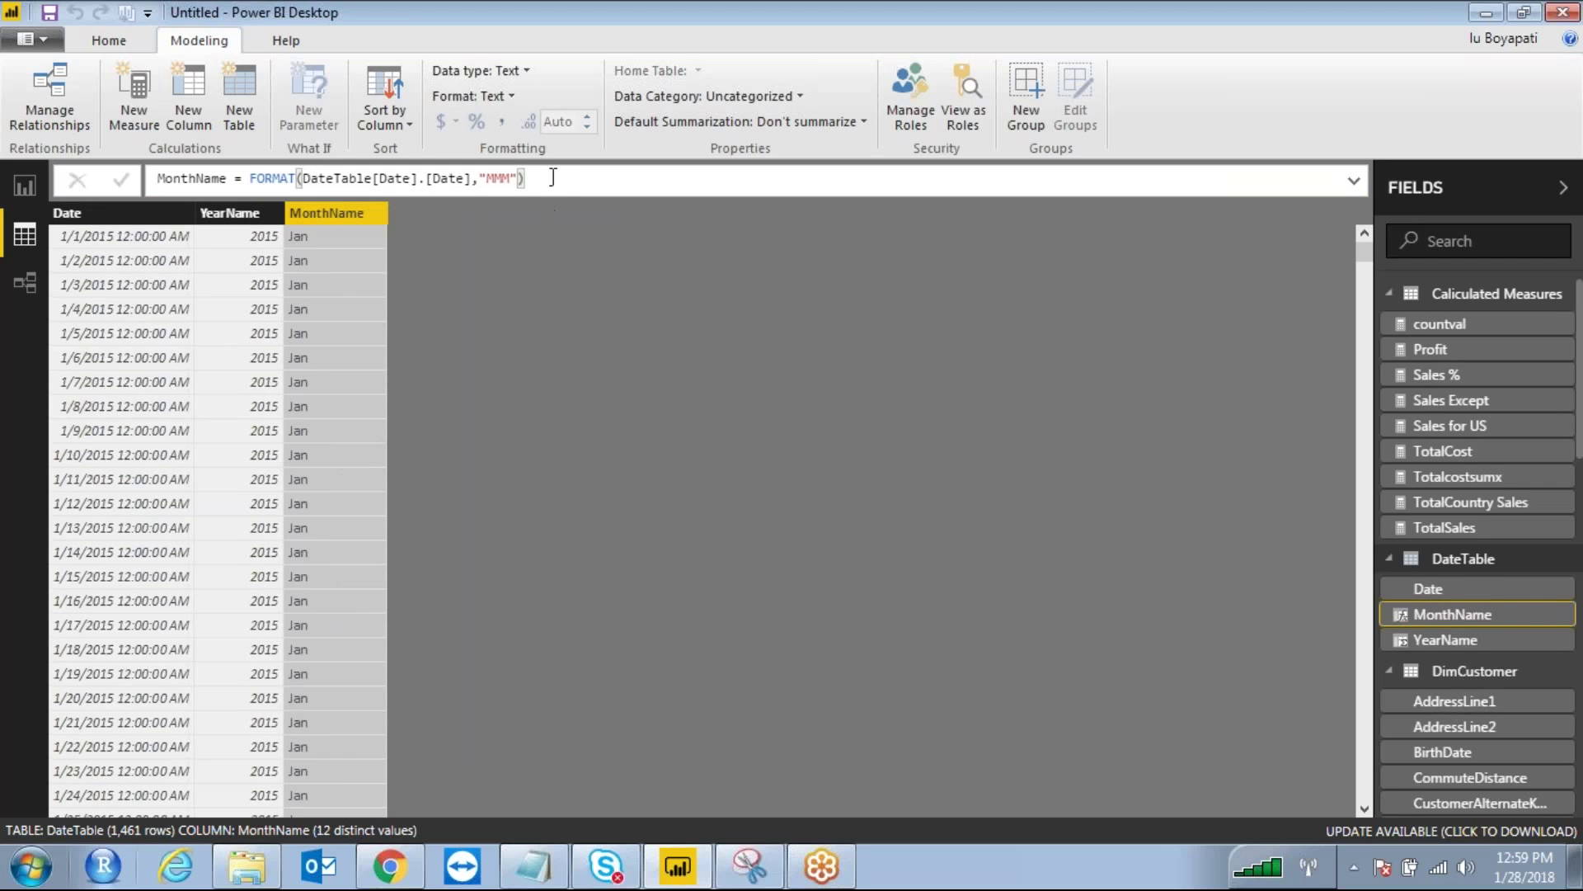
Switch to the Notepad notes and review the TestData calendar table code built with VAR Days and ADDCOLUMNS
drag(547, 178, 134, 188)
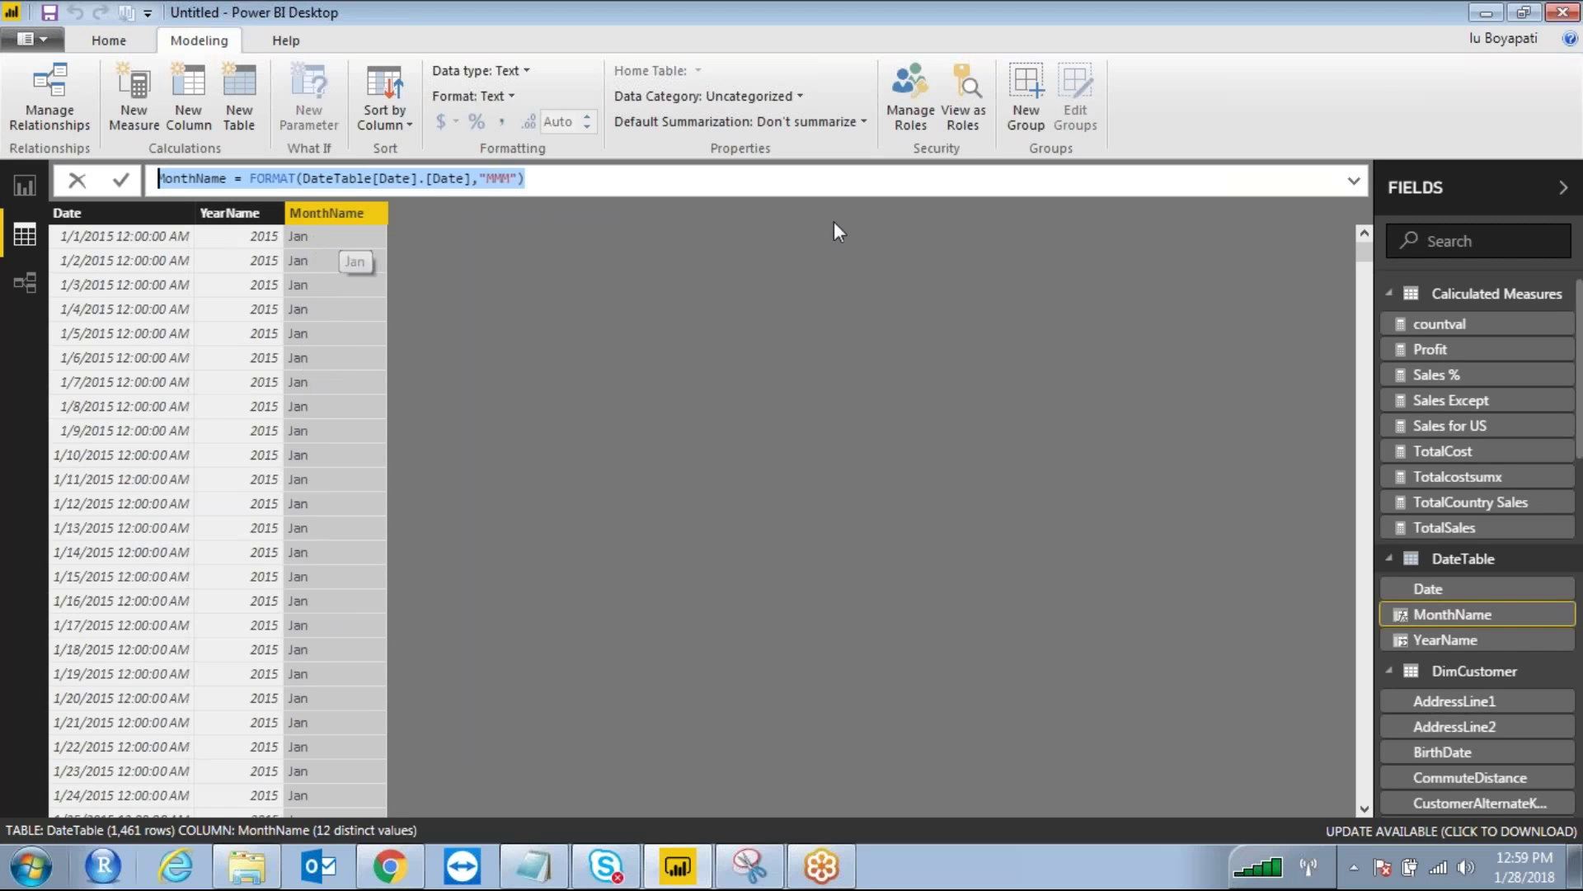
click(1442, 28)
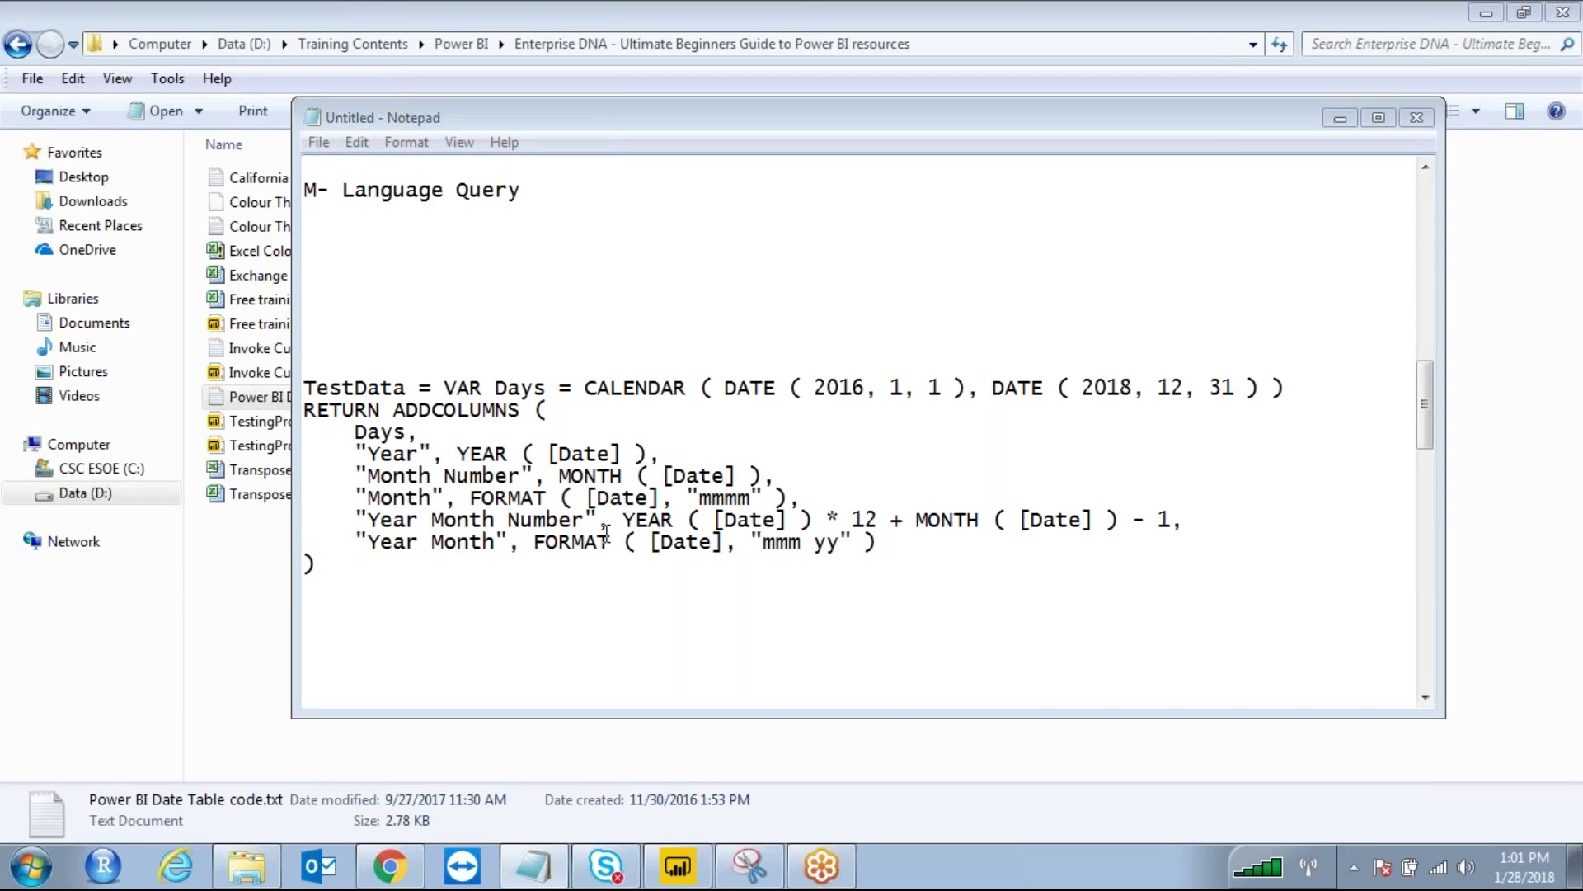
drag(417, 619, 304, 386)
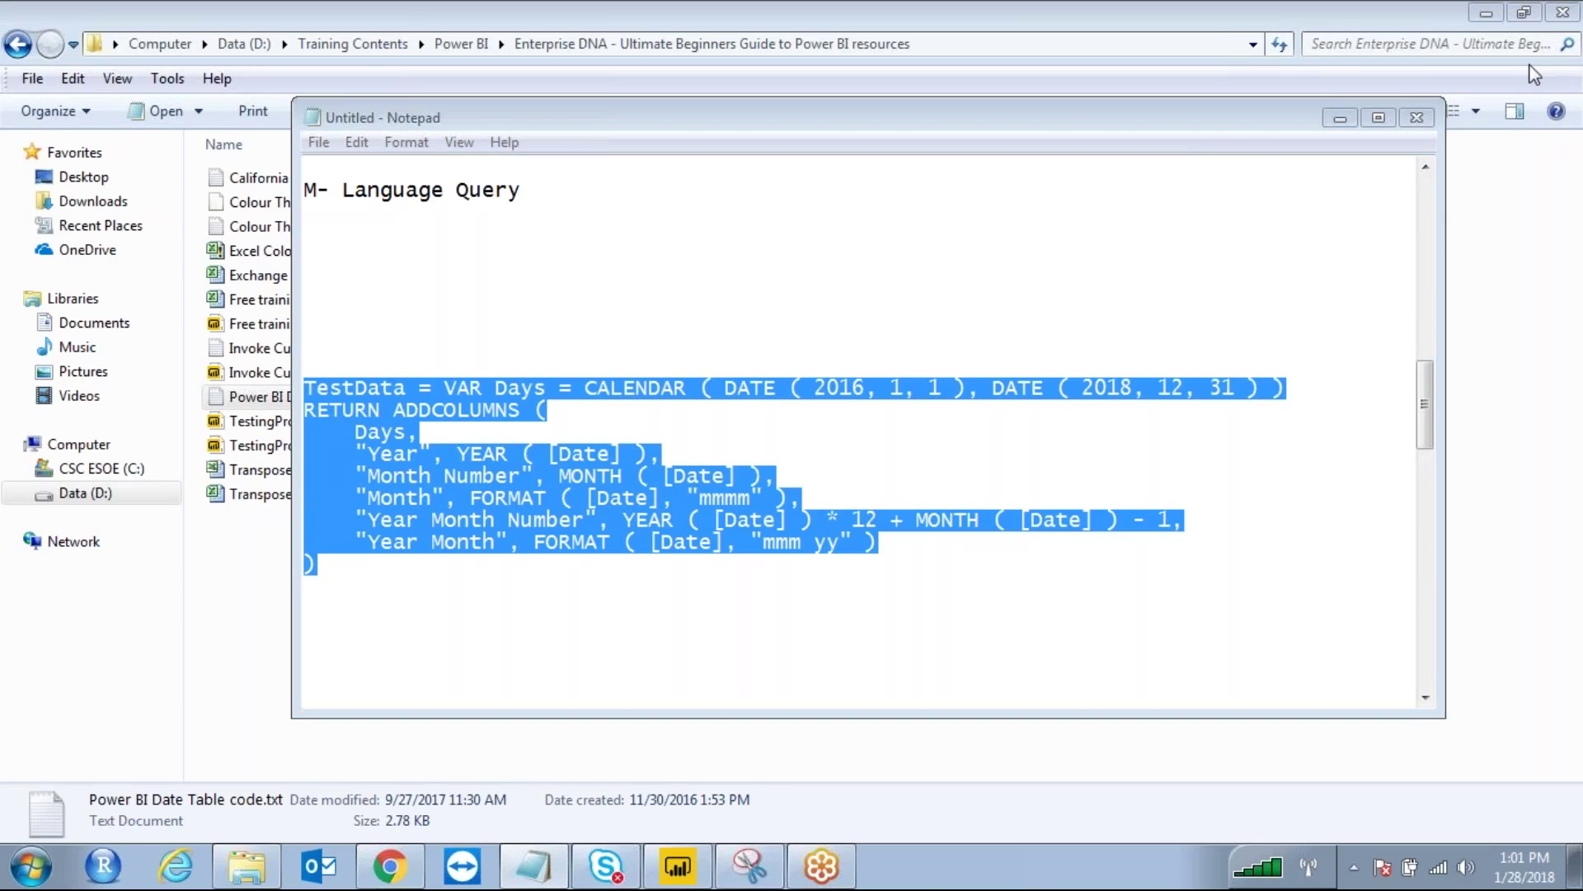
click(745, 594)
scroll(744, 594, up, 1)
scroll(750, 598, down, 2)
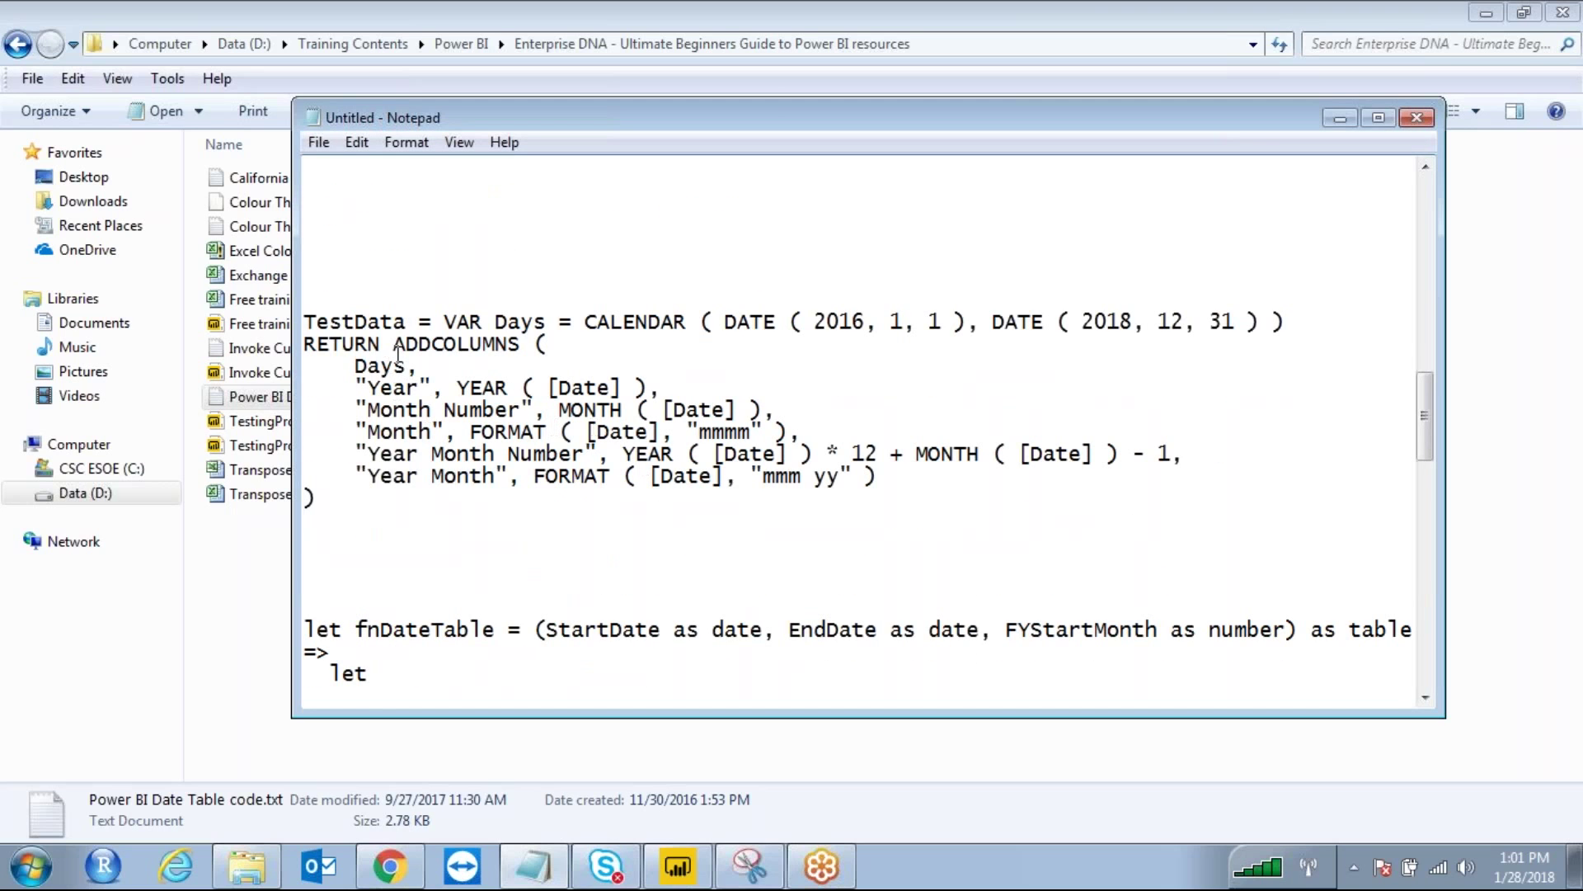
drag(407, 324, 305, 322)
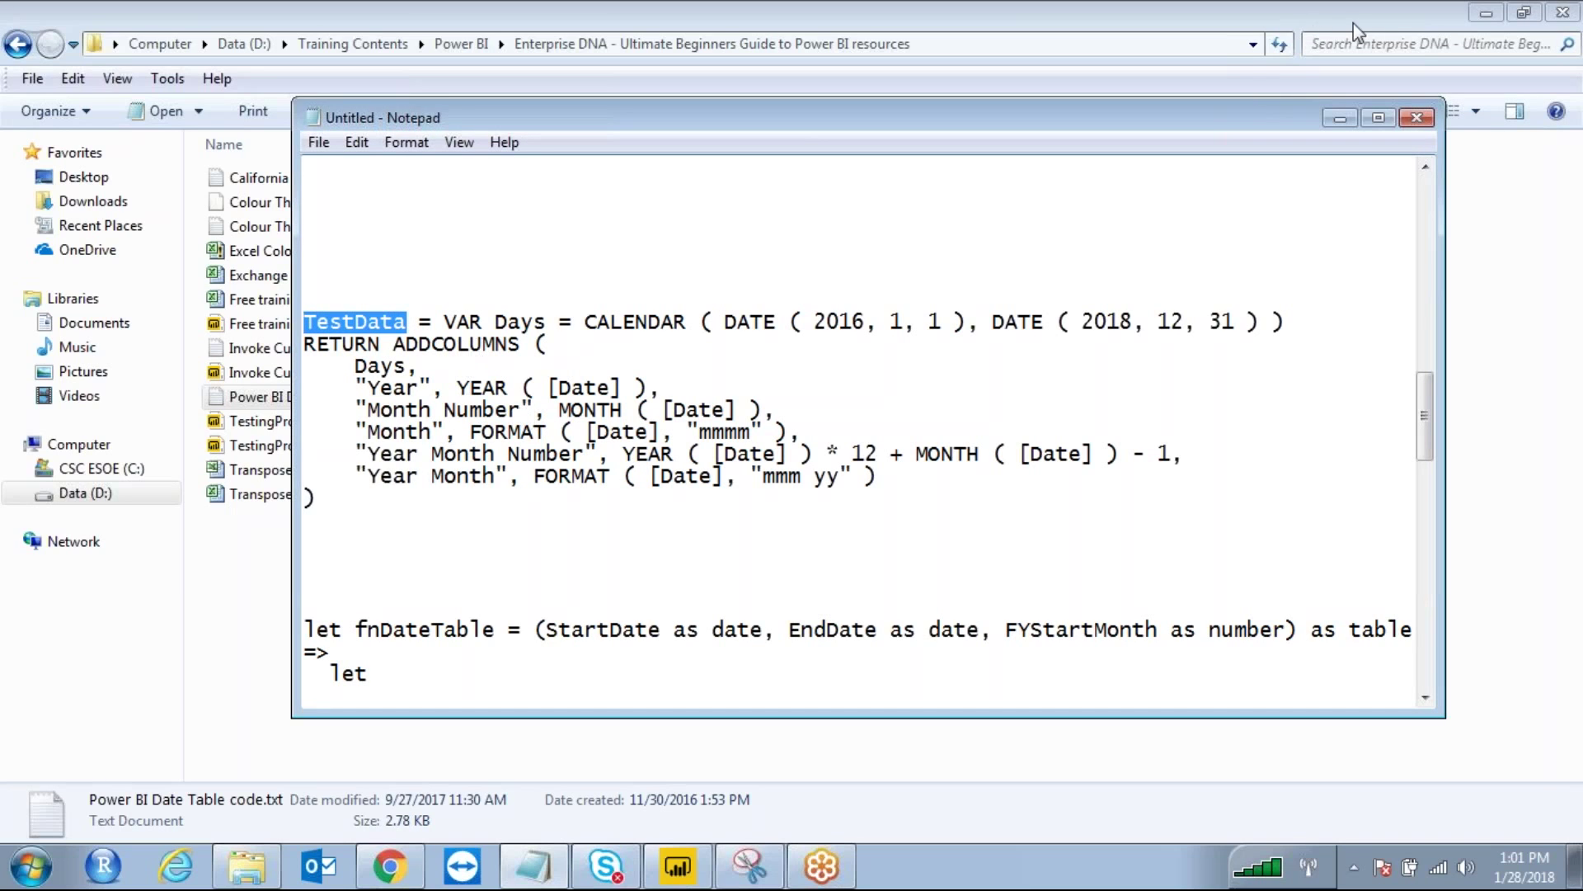
mouse_move(1447, 34)
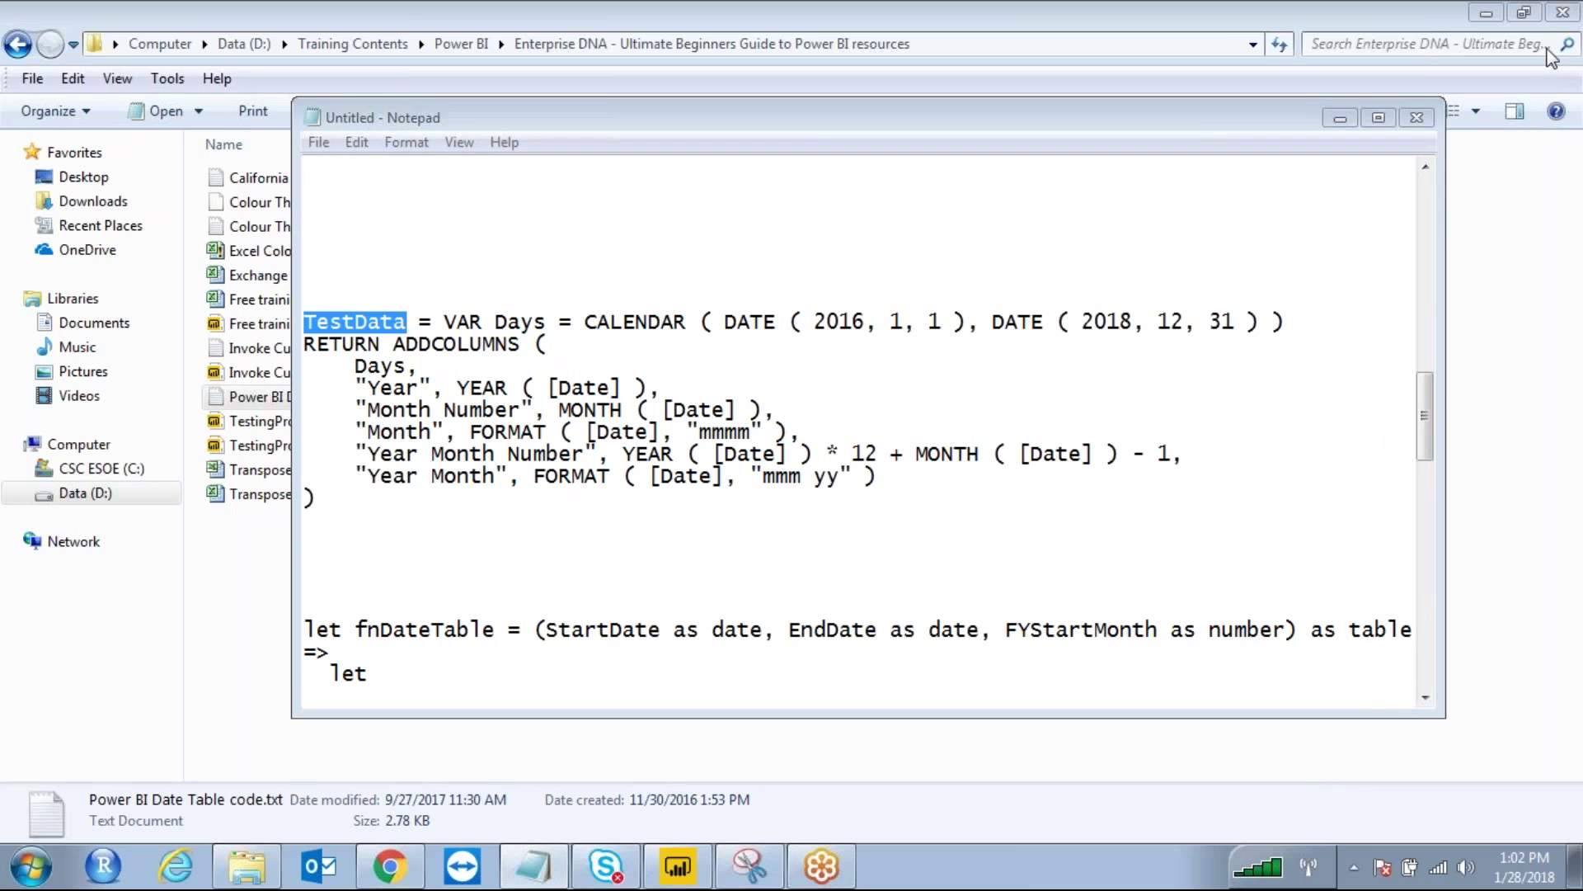
click(650, 503)
scroll(659, 528, up, 2)
scroll(668, 542, down, 3)
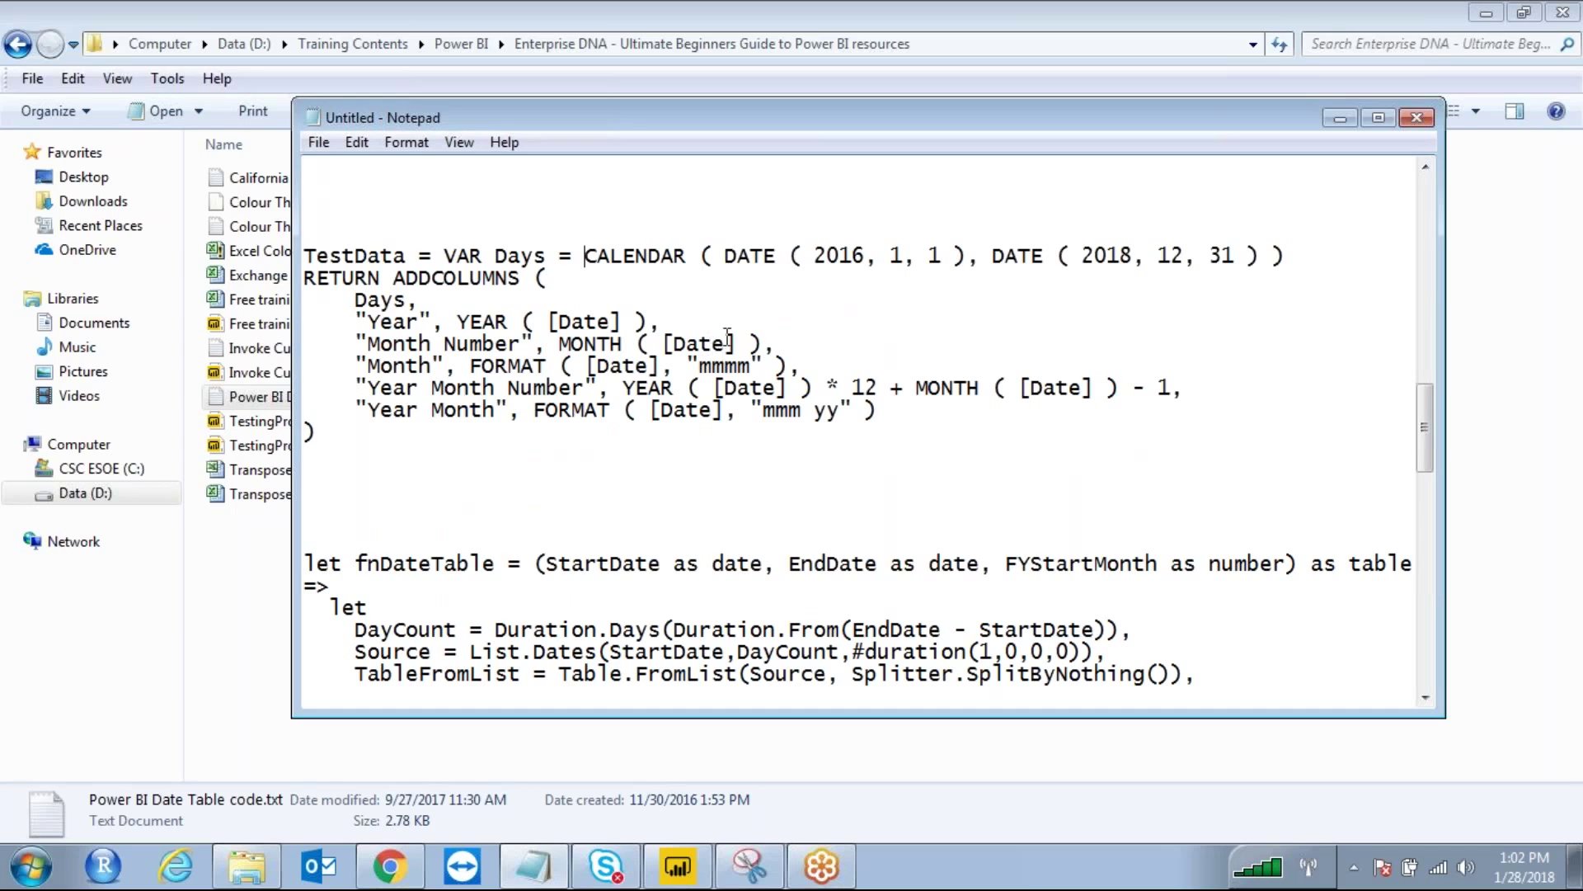
Put the VAR Days definition on its own line below TestData = in the notes
click(443, 256)
key(Return)
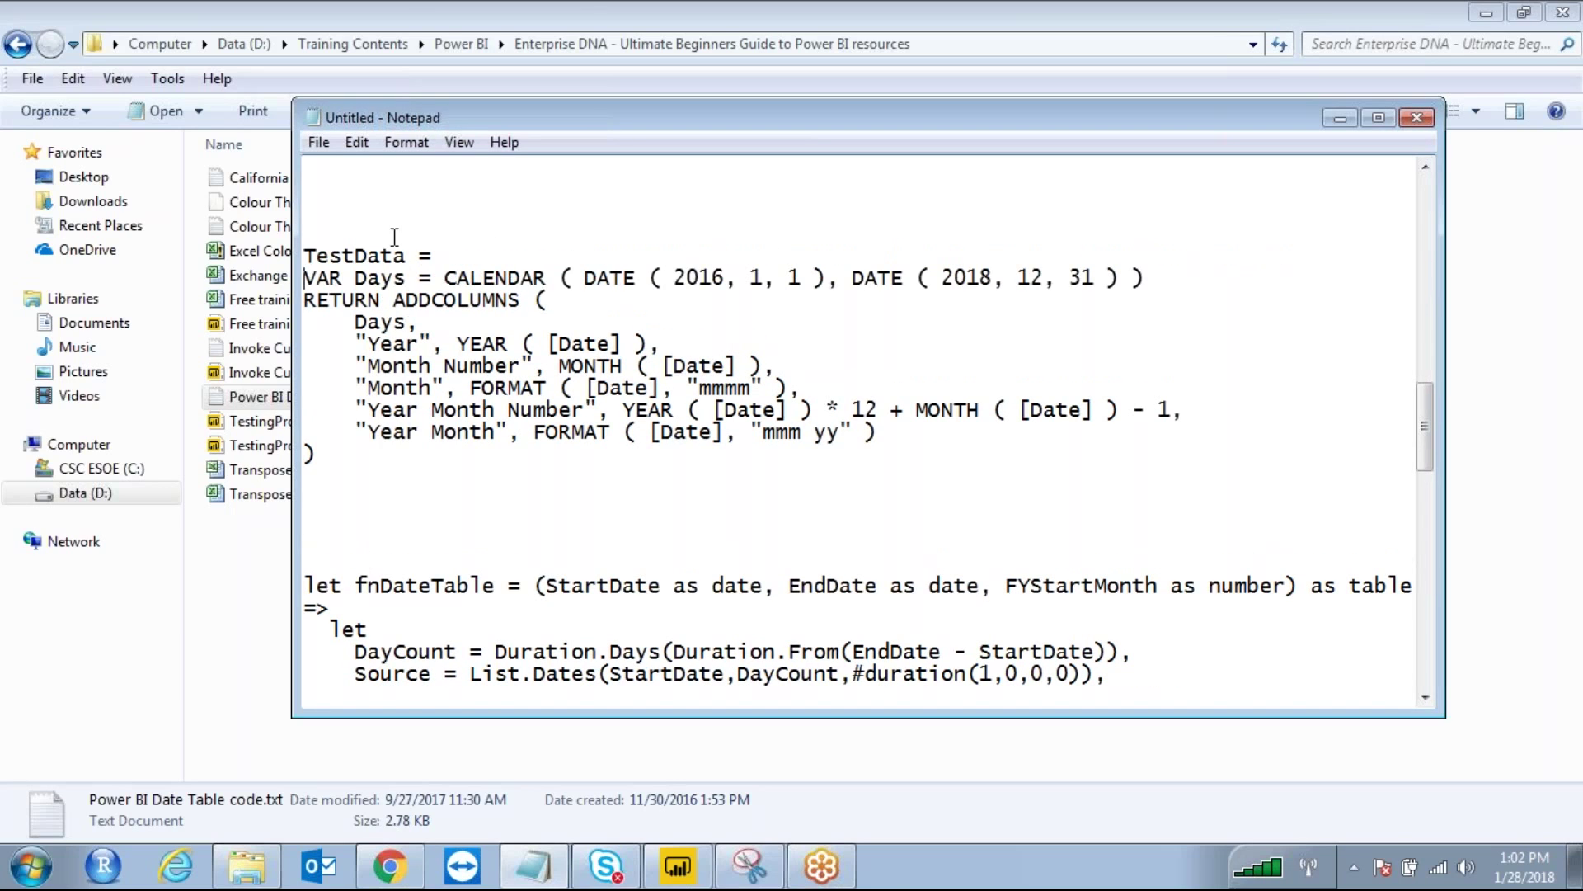
shift+click(406, 278)
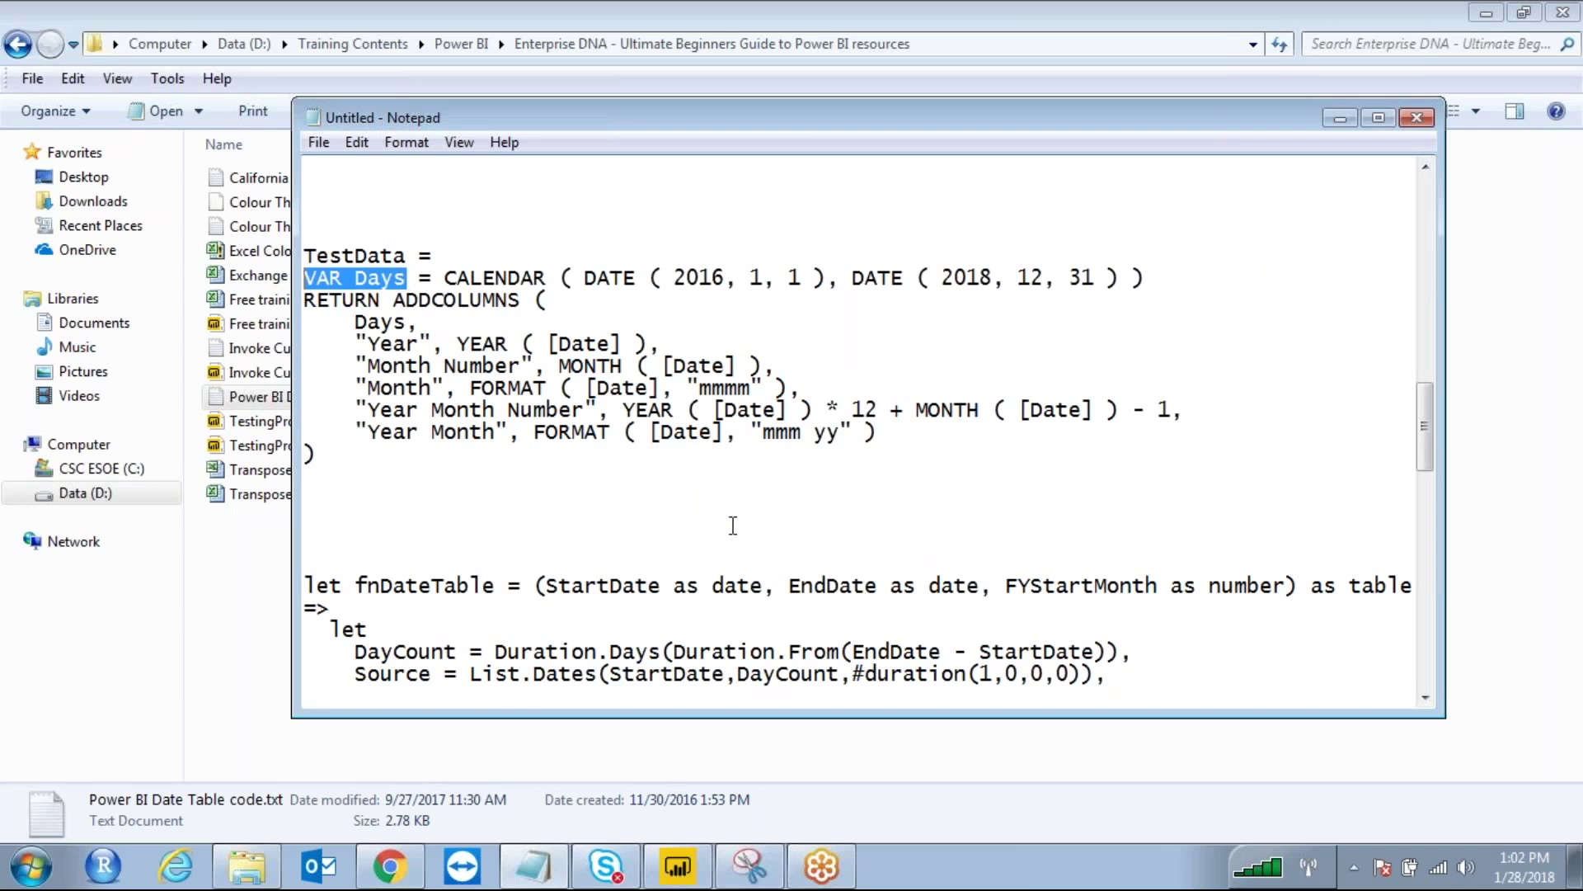
Insert blank lines between the TestData code and the fnDateTable function to separate them
key(ctrl+End)
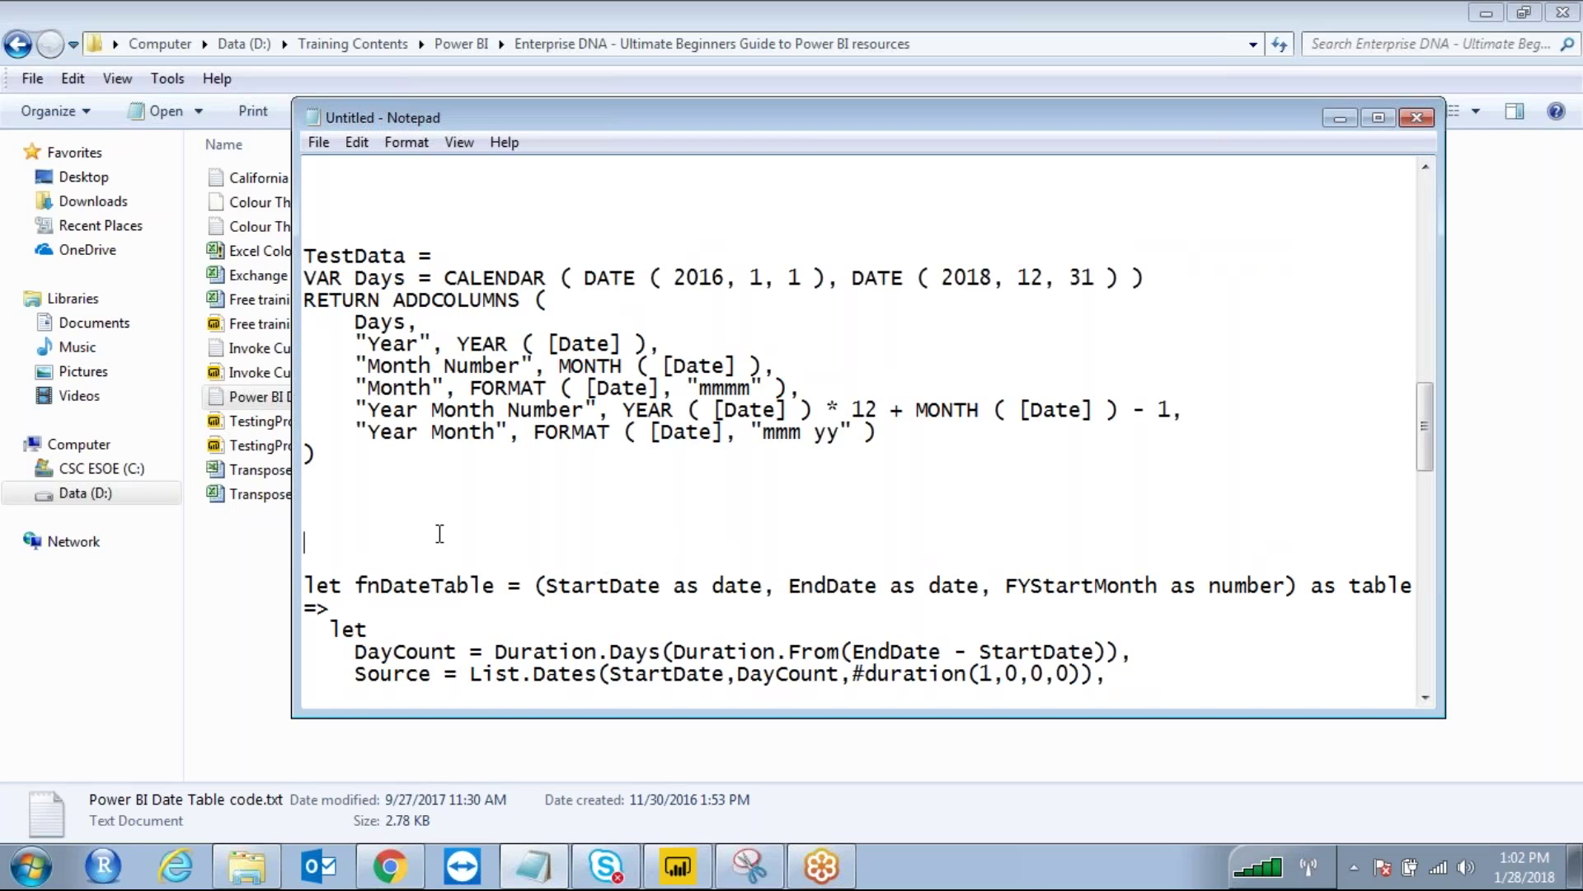
key(BackSpace)
key(BackSpace)
key(BackSpace)
key(BackSpace)
key(BackSpace)
key(BackSpace)
key(BackSpace)
key(BackSpace)
key(Return)
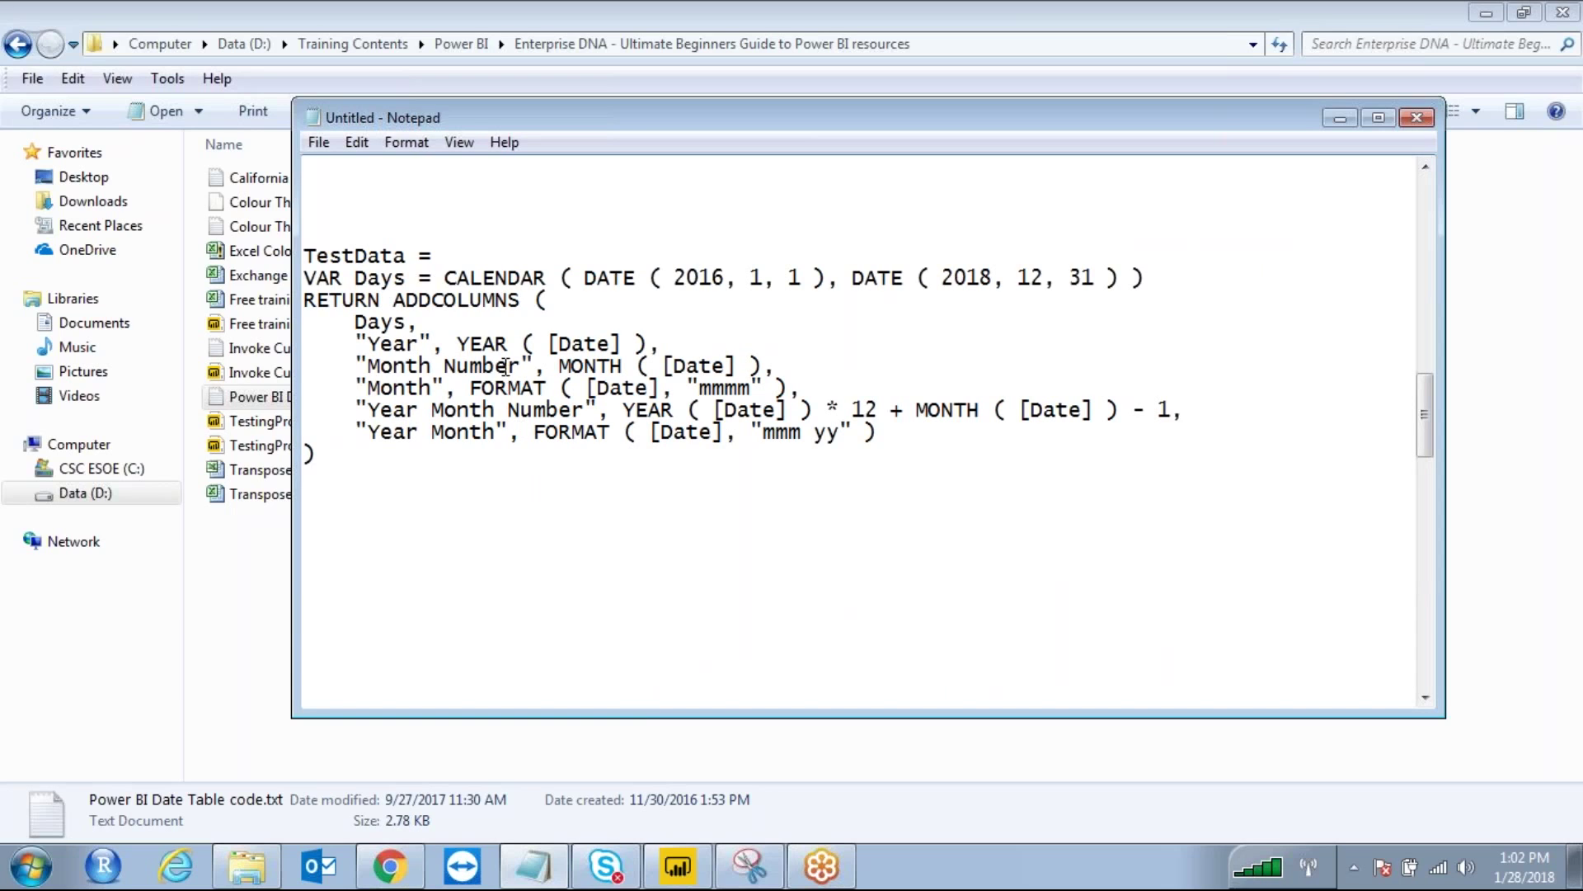
Examine the Days variable, its CALENDAR expression and where Days is used inside ADDCOLUMNS
mouse_move(407, 275)
mouse_down()
mouse_move(303, 278)
mouse_move(406, 278)
mouse_up()
click(371, 278)
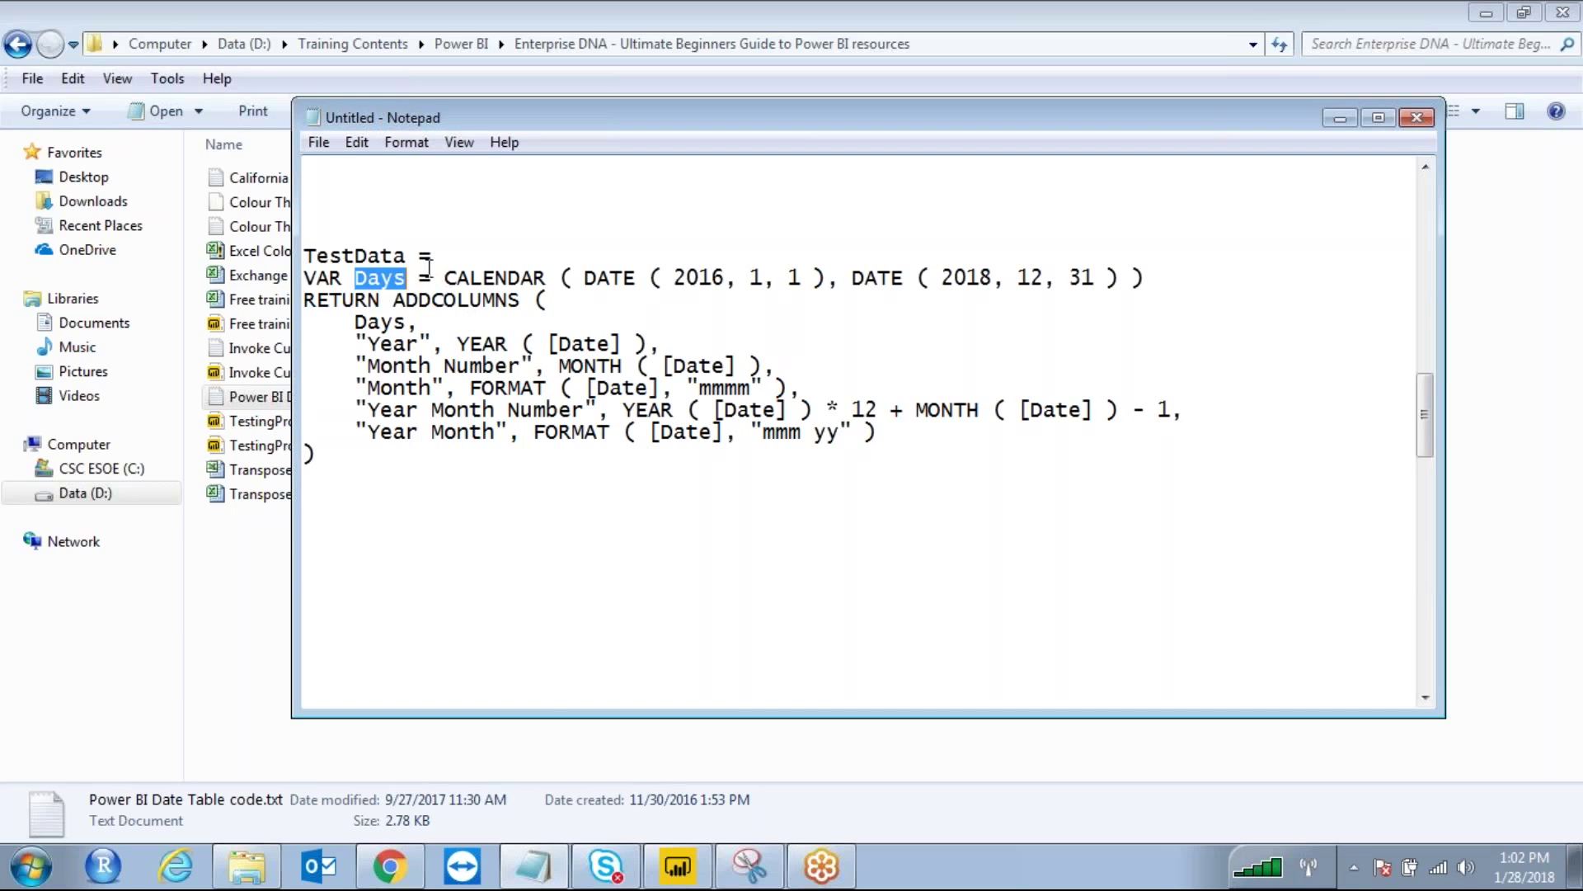
drag(444, 277, 1148, 270)
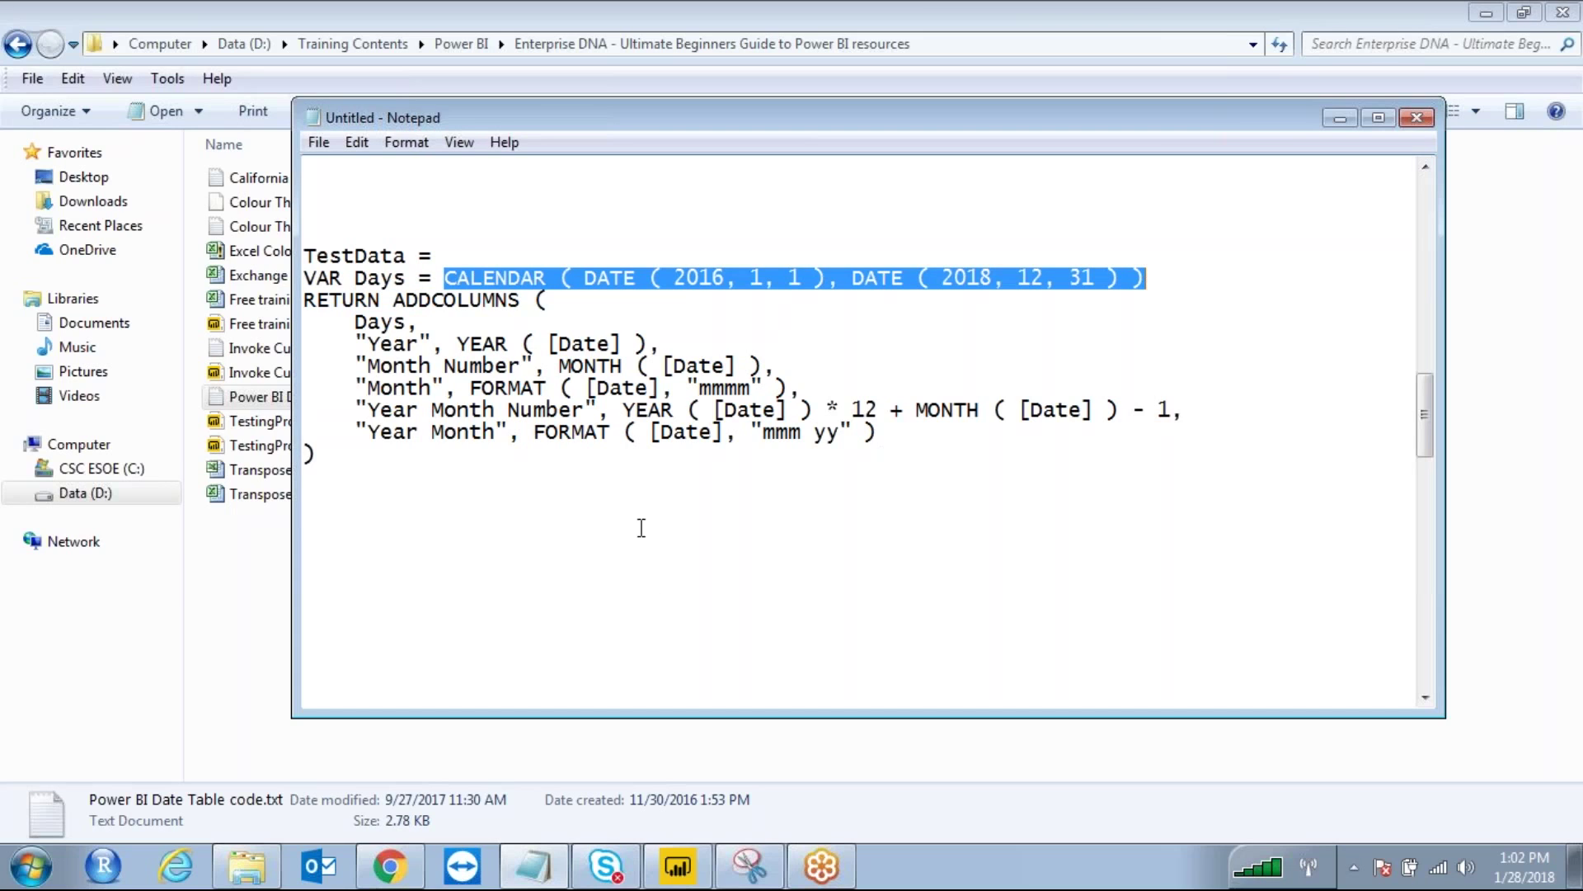
key(ctrl+2)
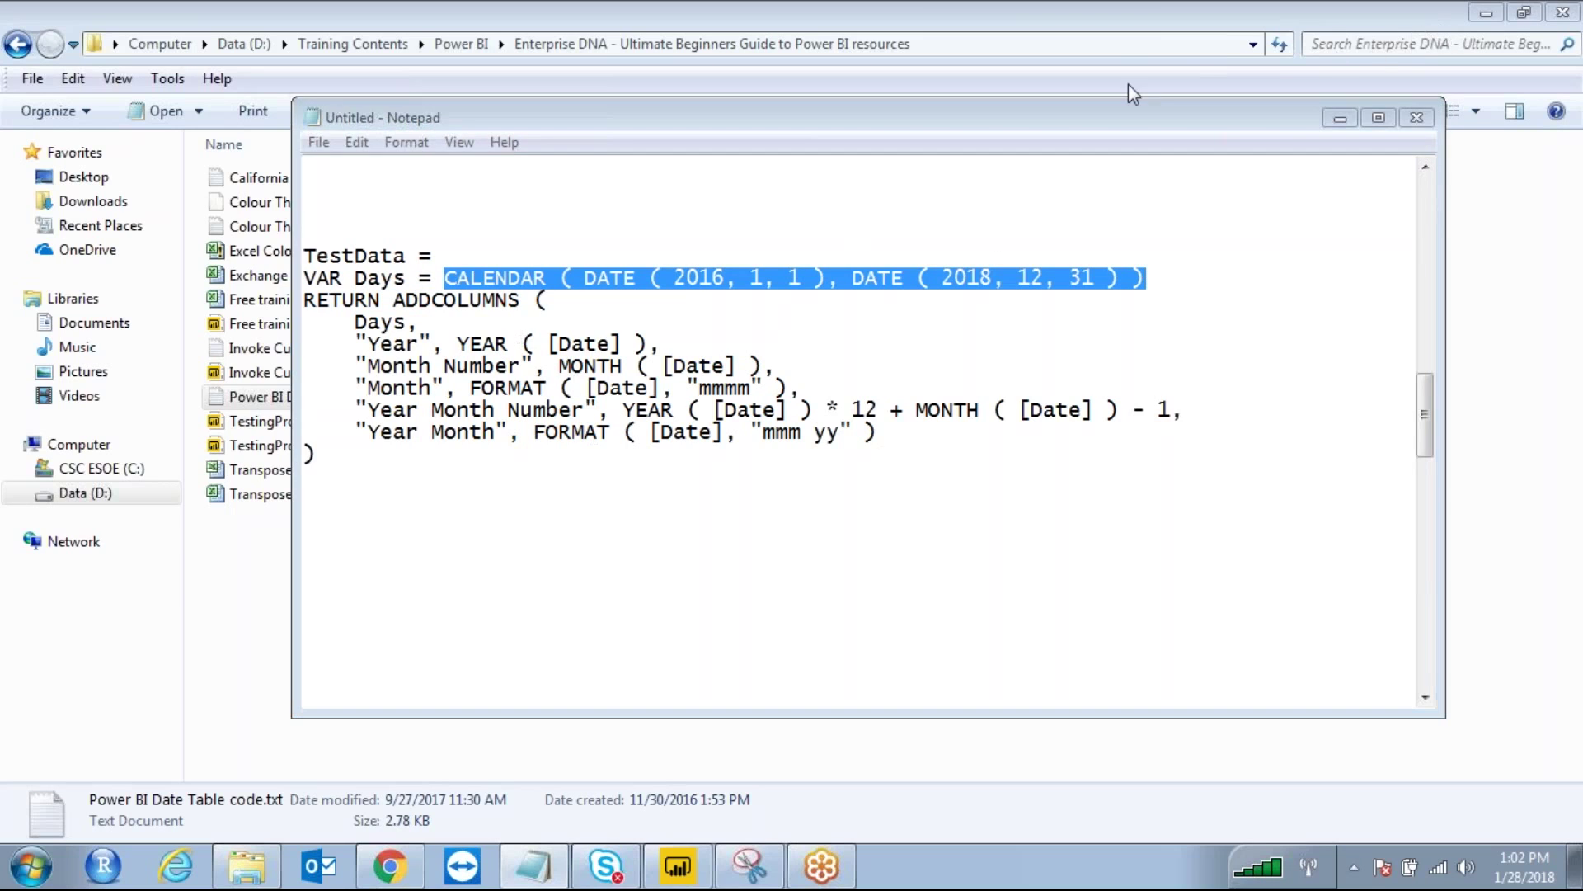
mouse_move(409, 310)
mouse_down()
mouse_move(346, 320)
mouse_move(404, 332)
mouse_move(415, 315)
mouse_up()
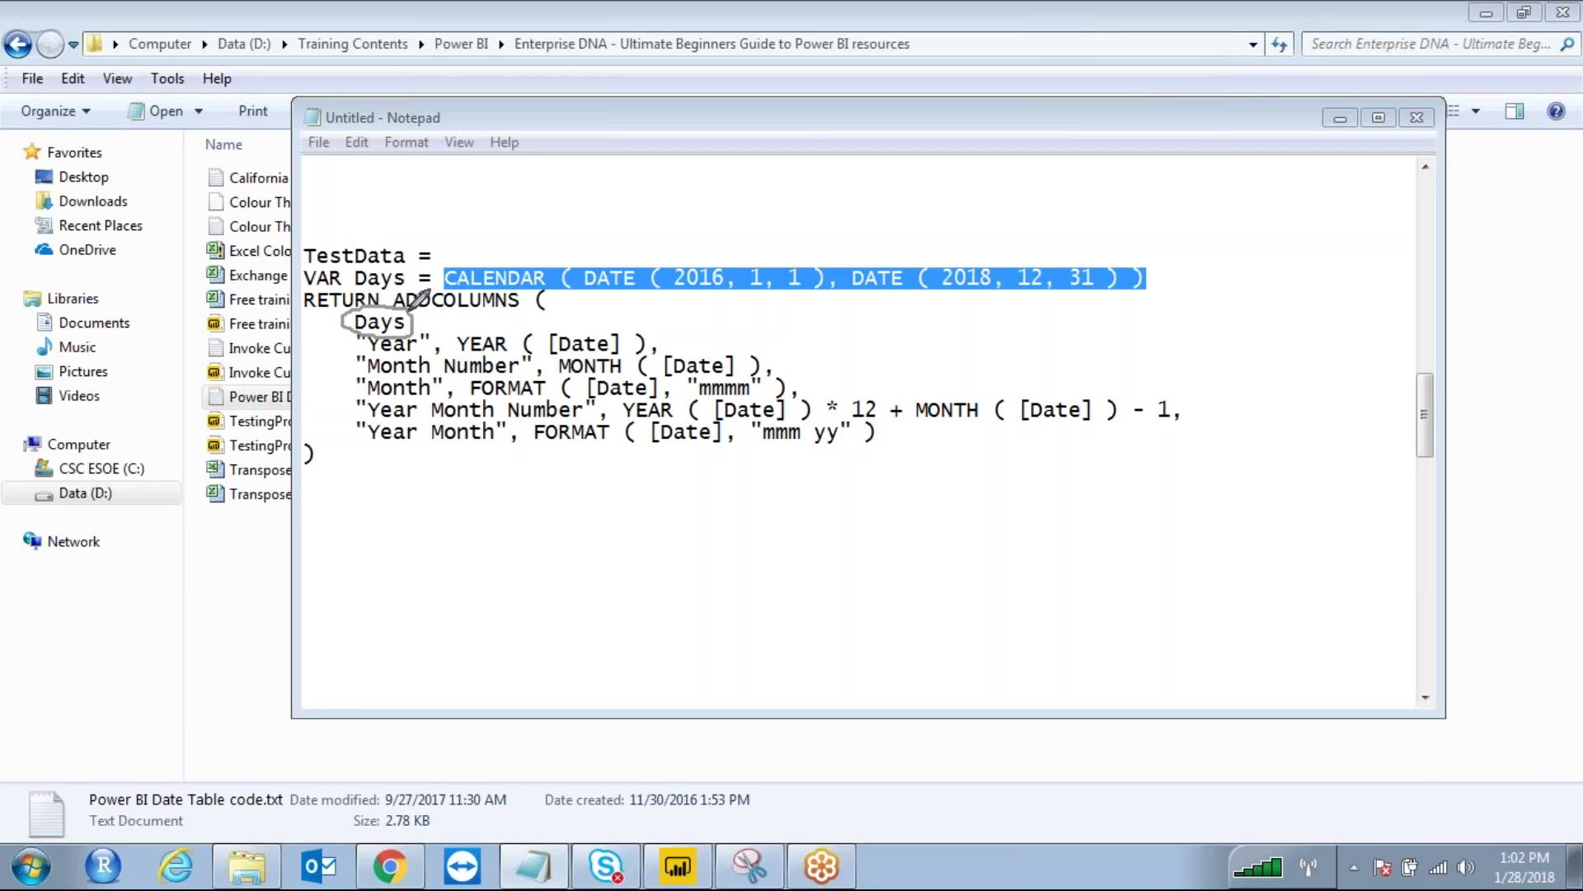
click(1328, 91)
click(505, 516)
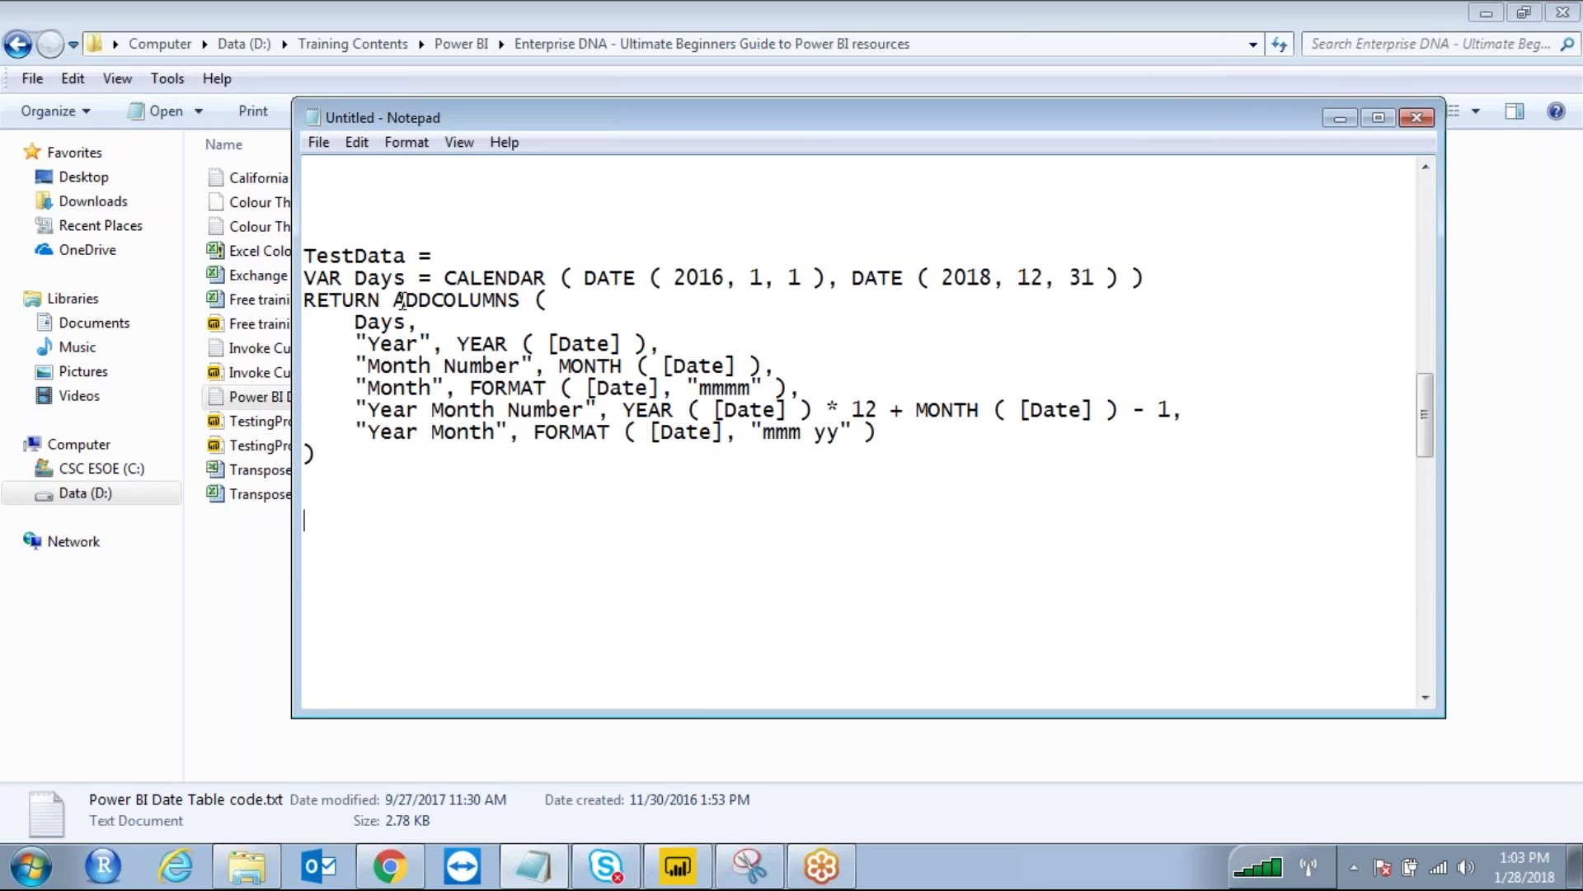
Examine the ADDCOLUMNS call, its column definitions and how its Days argument relates to the CALENDAR expression
drag(393, 299, 518, 299)
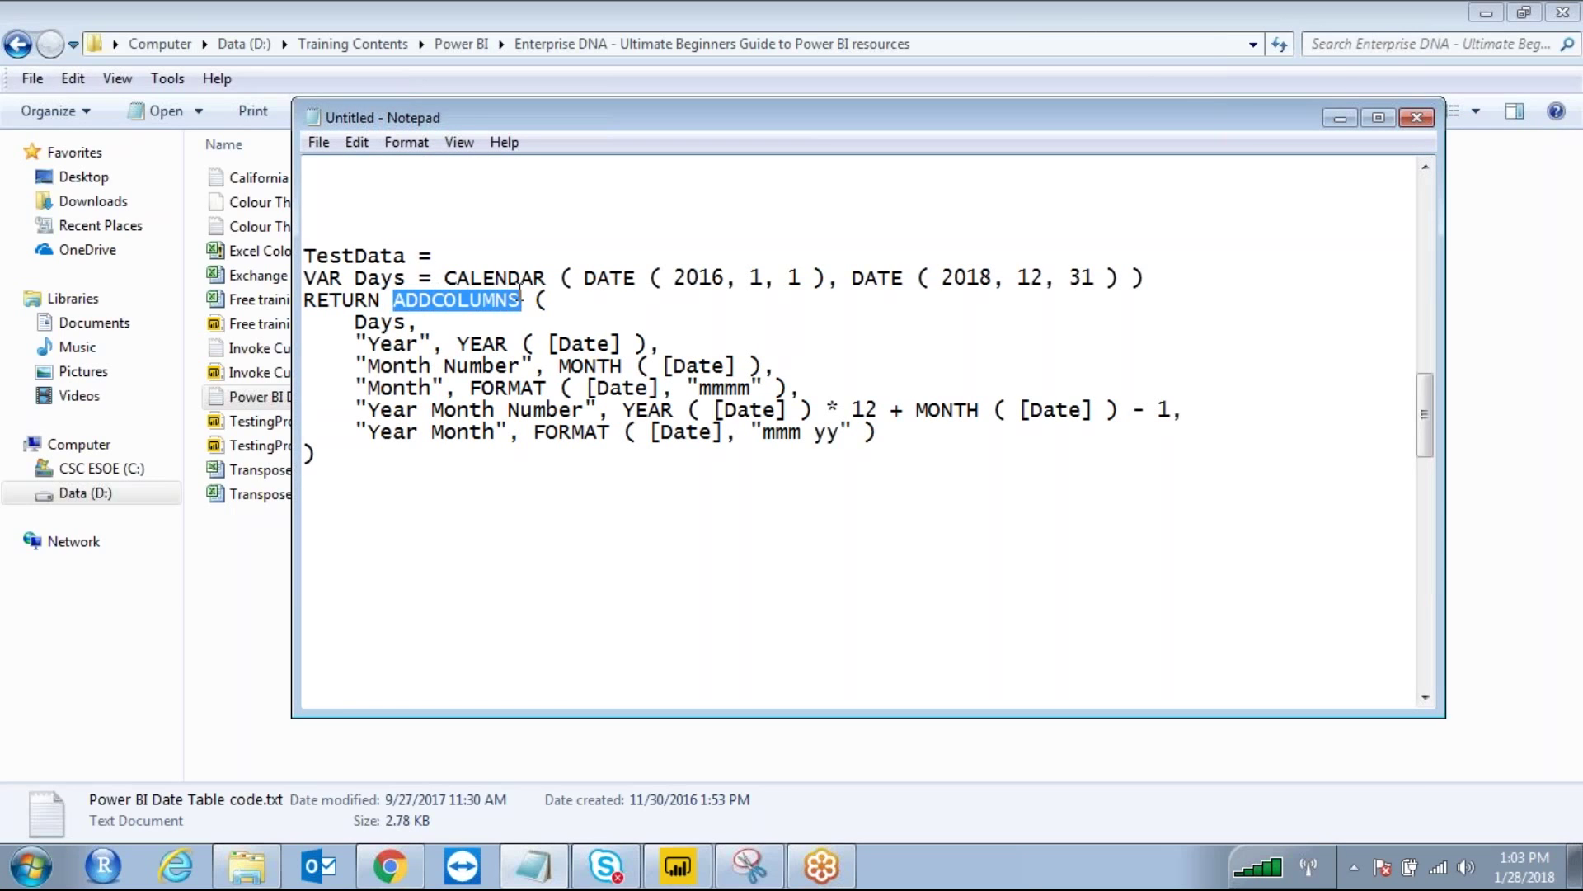
drag(355, 323, 882, 434)
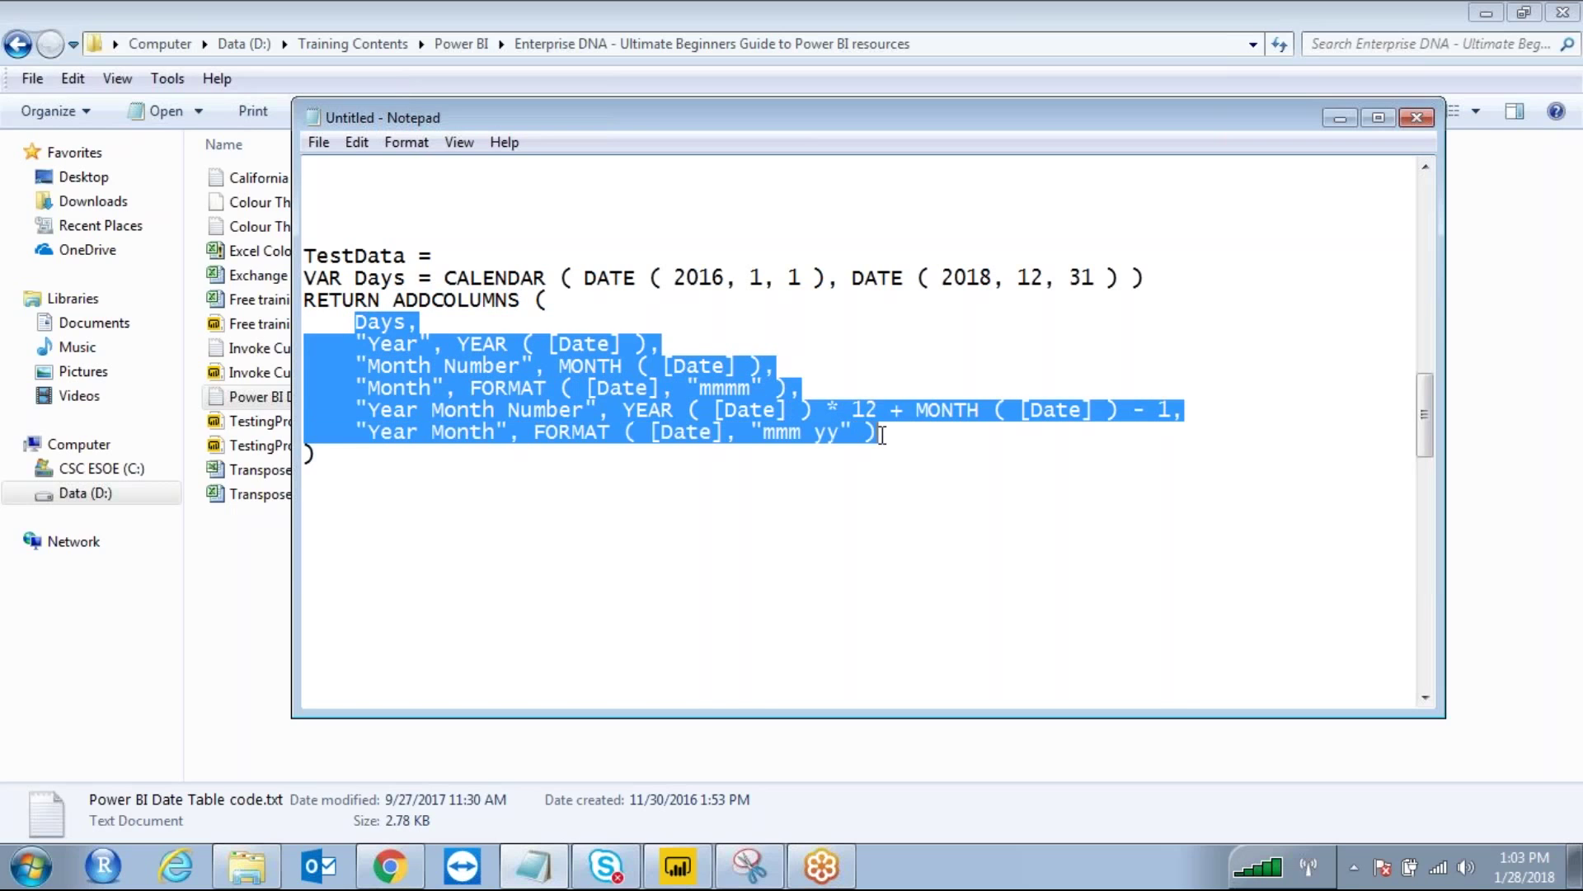
click(405, 265)
double_click(355, 258)
click(818, 366)
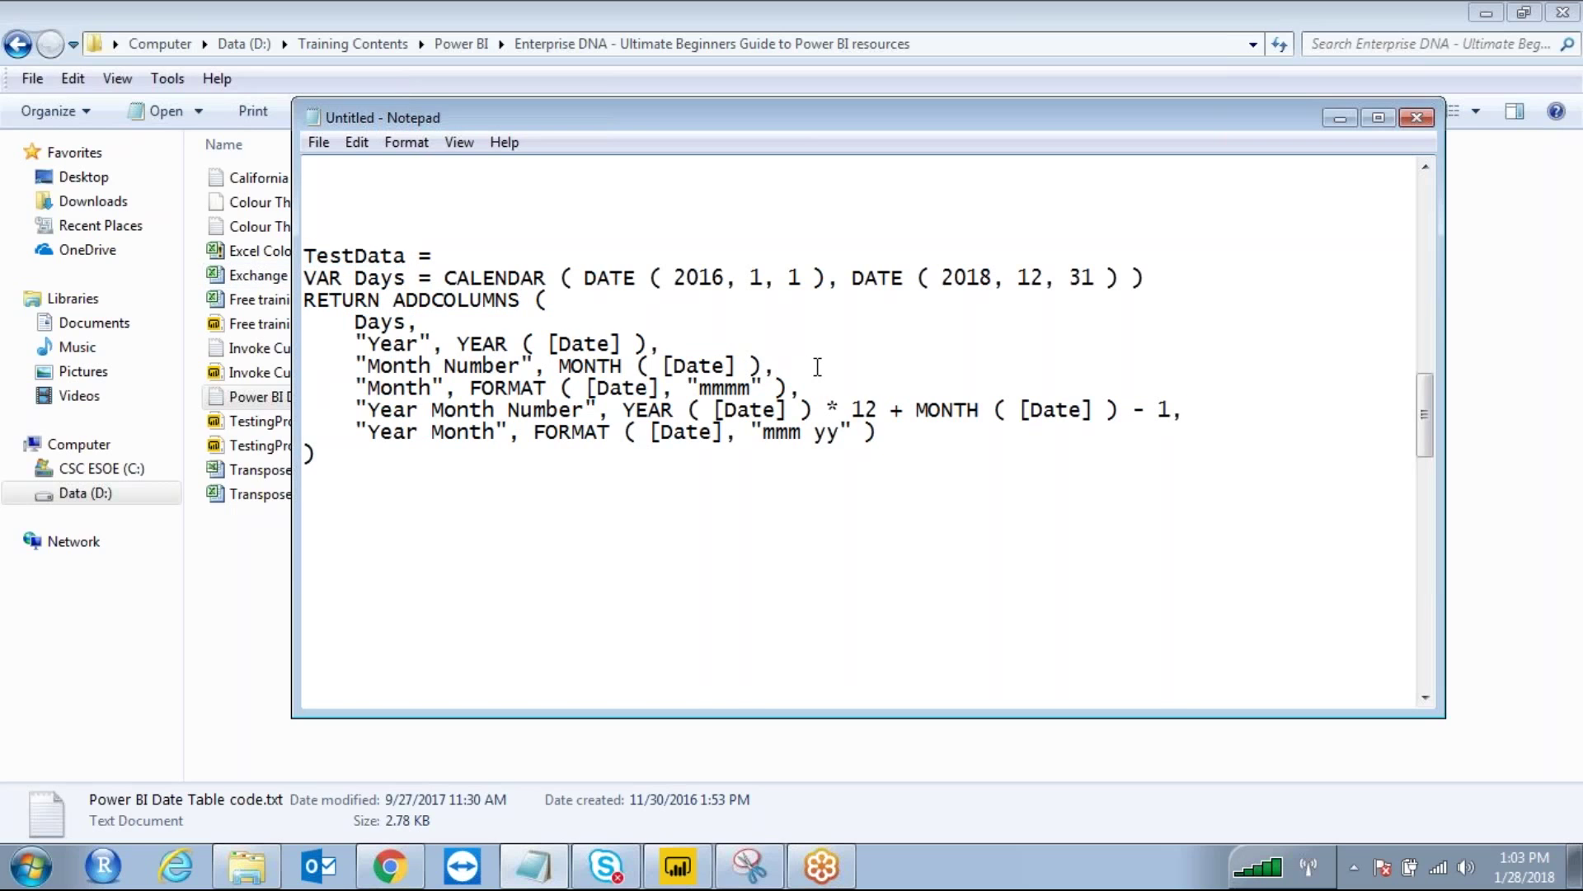
drag(406, 322, 361, 323)
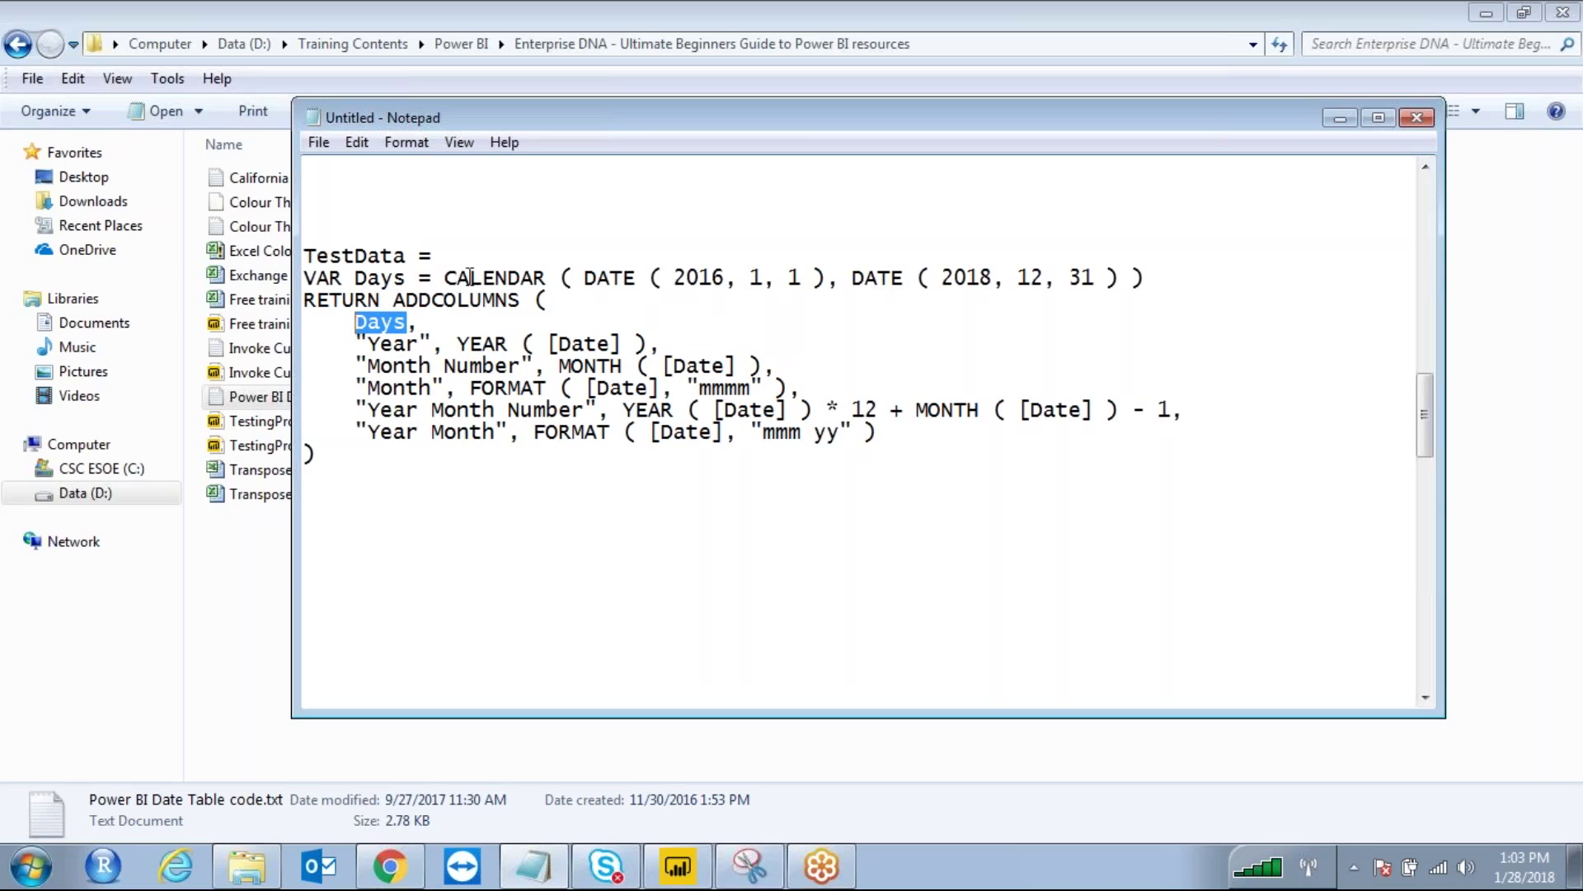
drag(443, 278, 1161, 270)
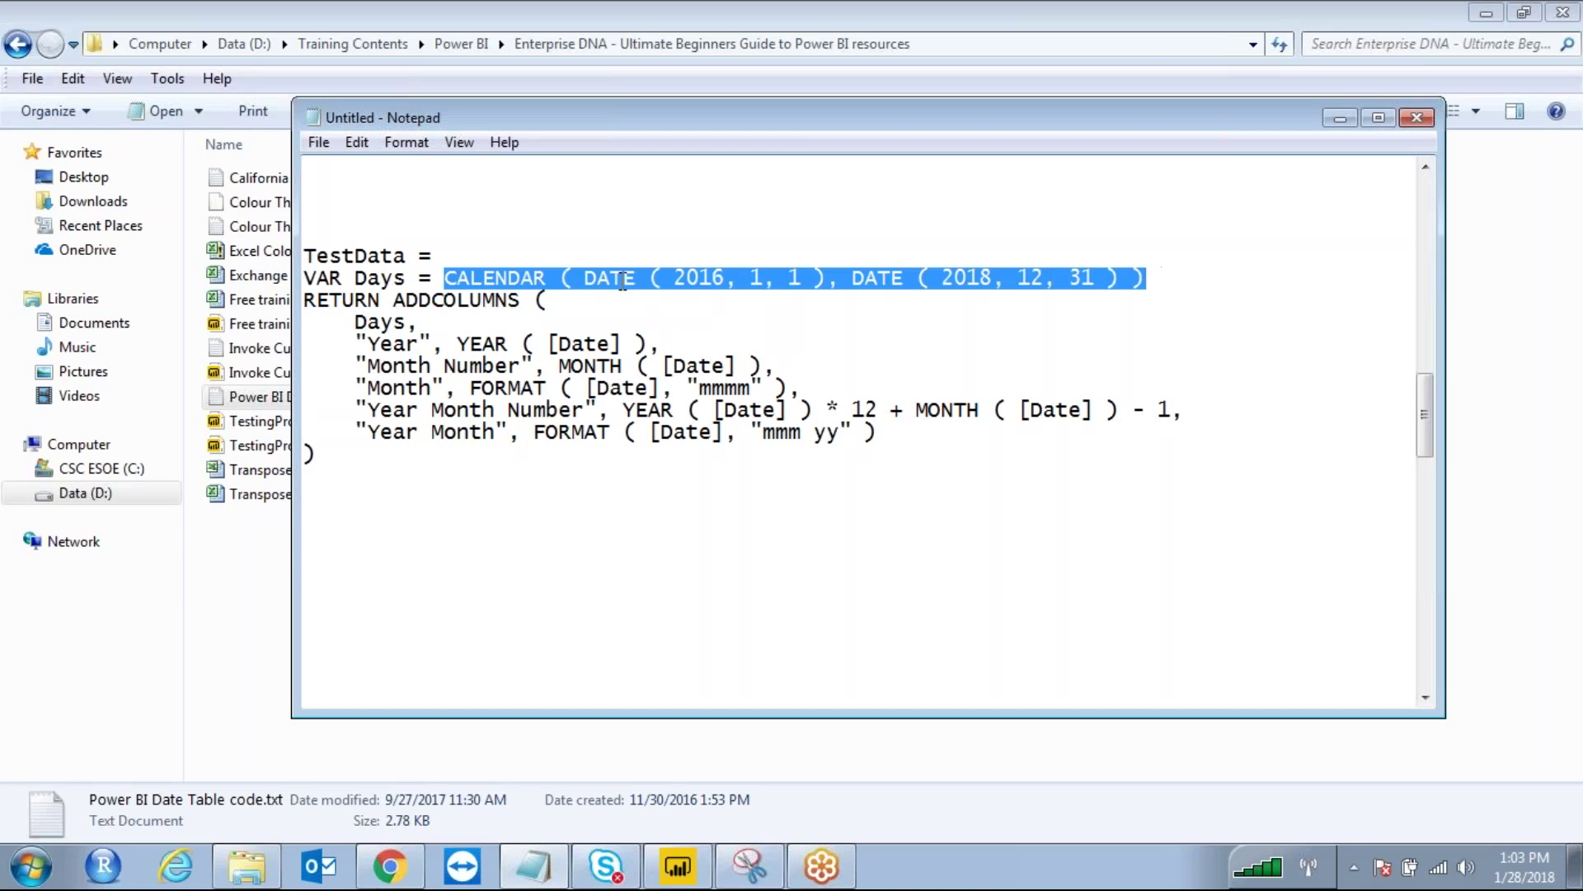
drag(405, 279, 1142, 287)
click(530, 292)
drag(357, 320, 407, 320)
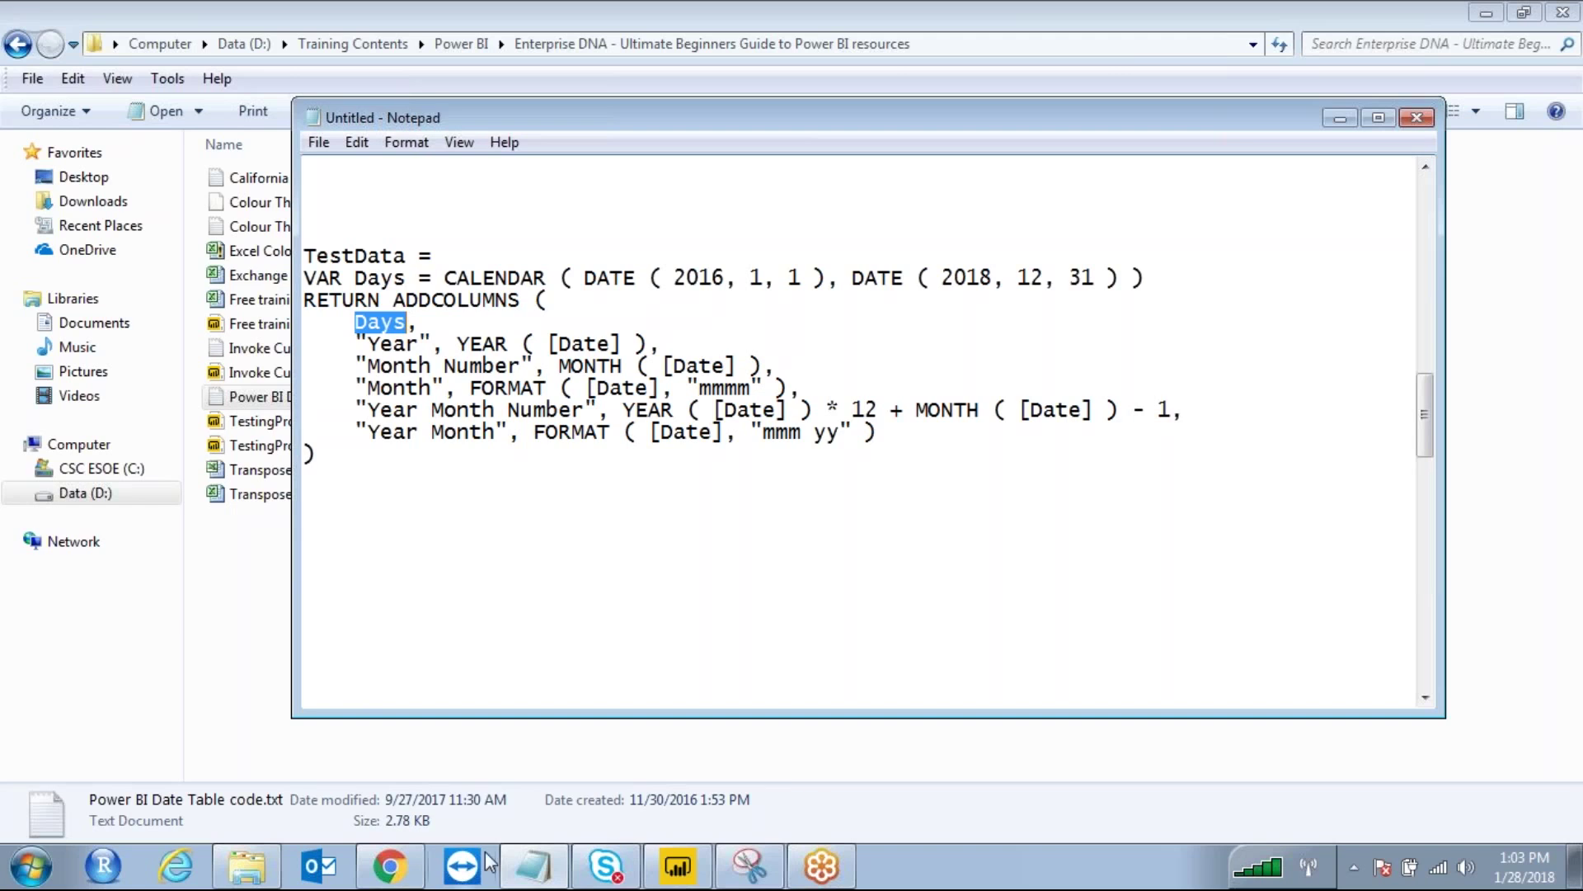
Switch to Power BI Desktop and replace the MonthName column's formula with Datetable = Var Days=CALENDAR(
click(677, 866)
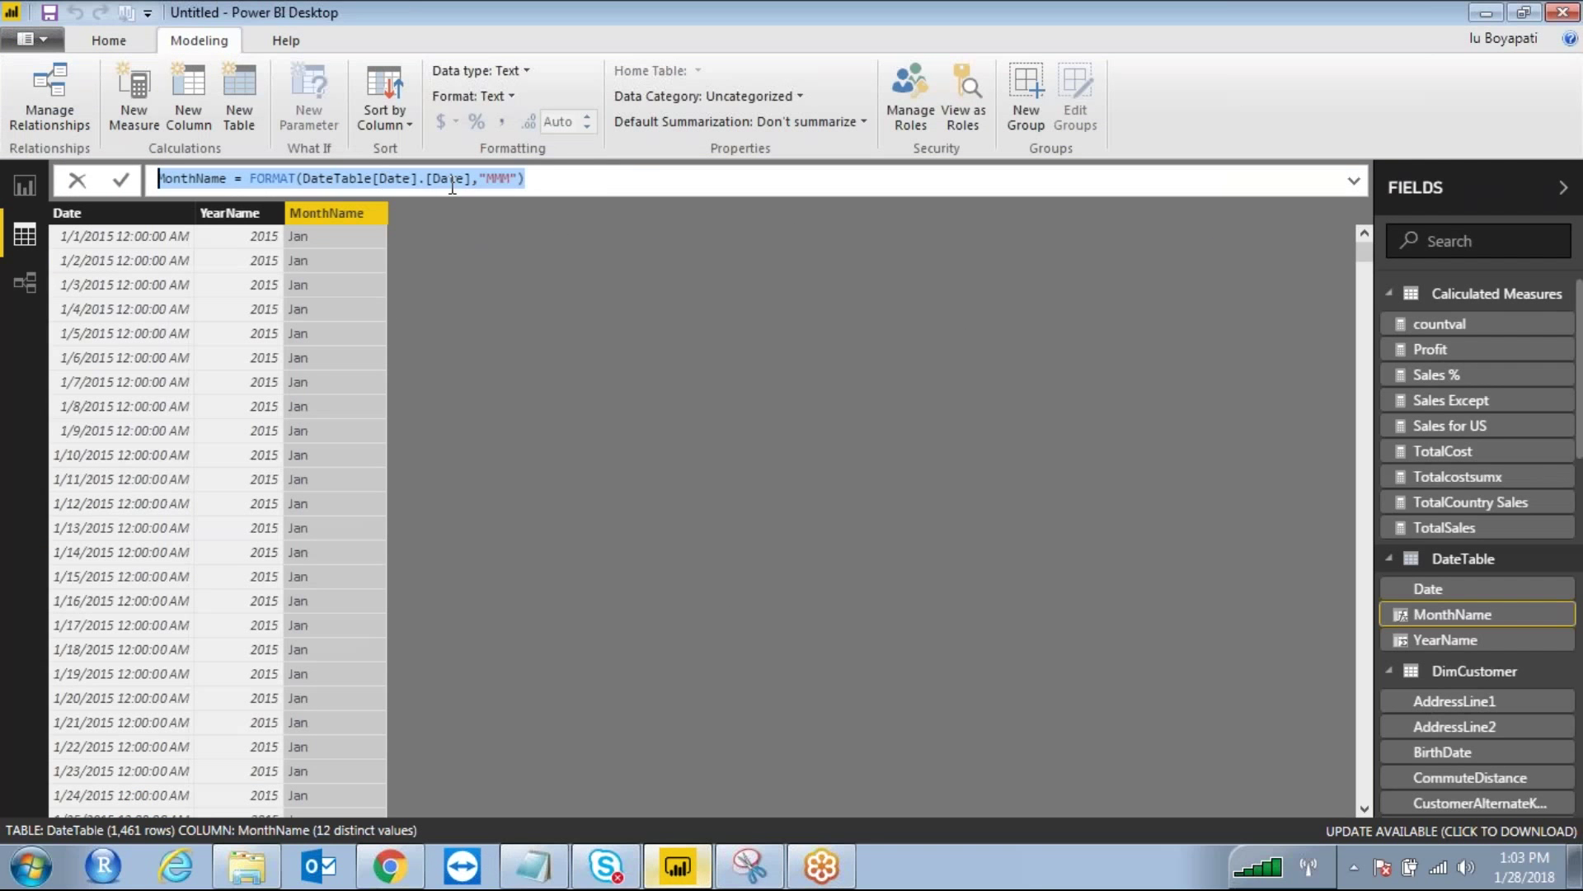
text(Datetab)
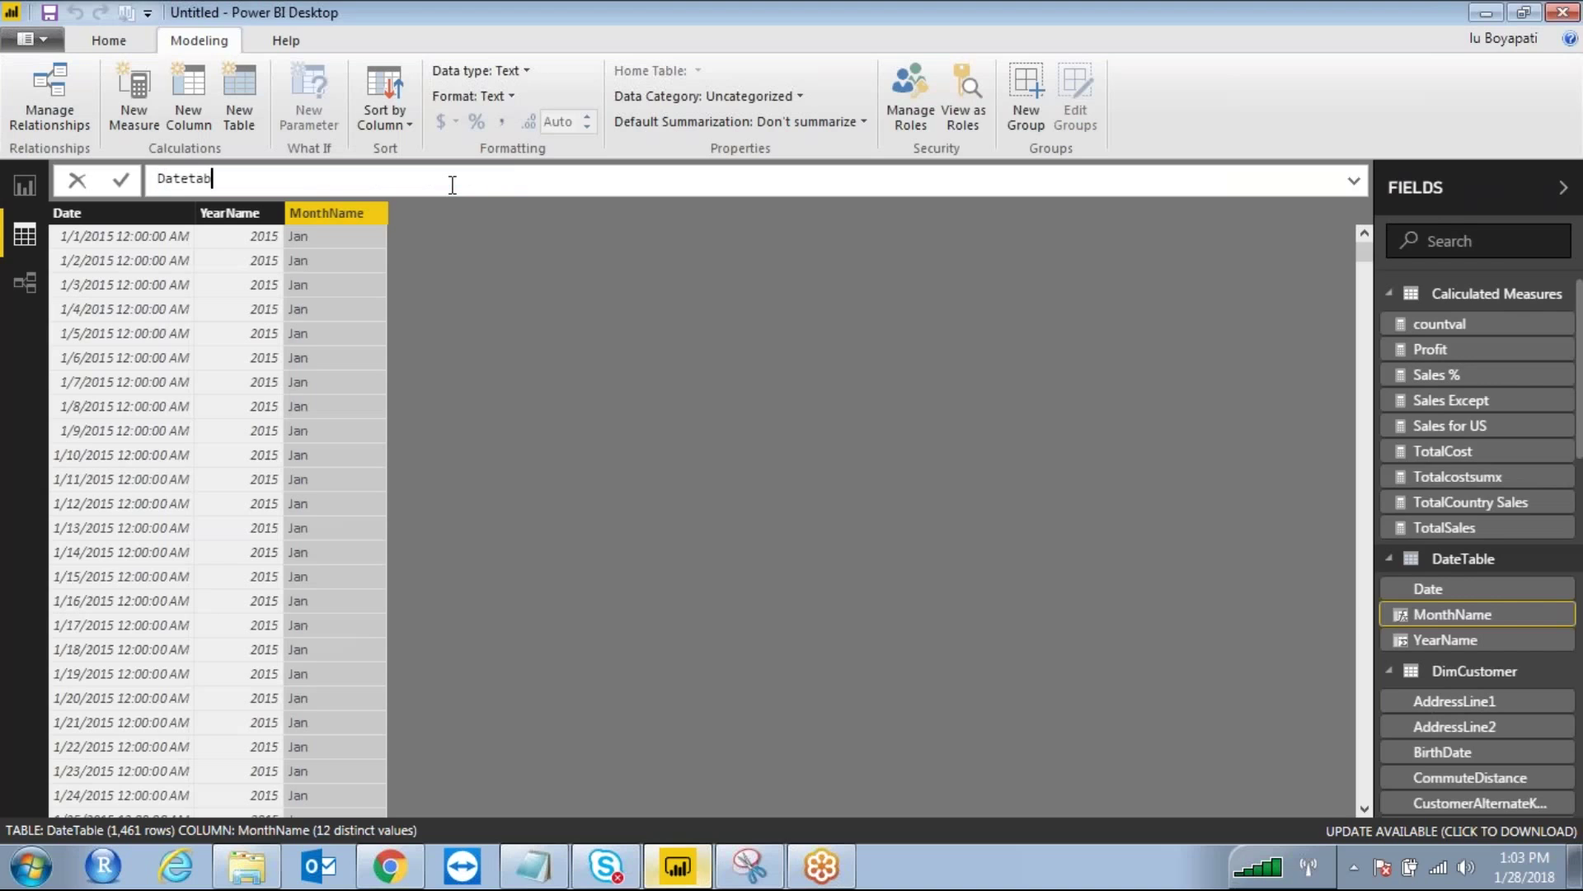
text(le = Var Days=cal)
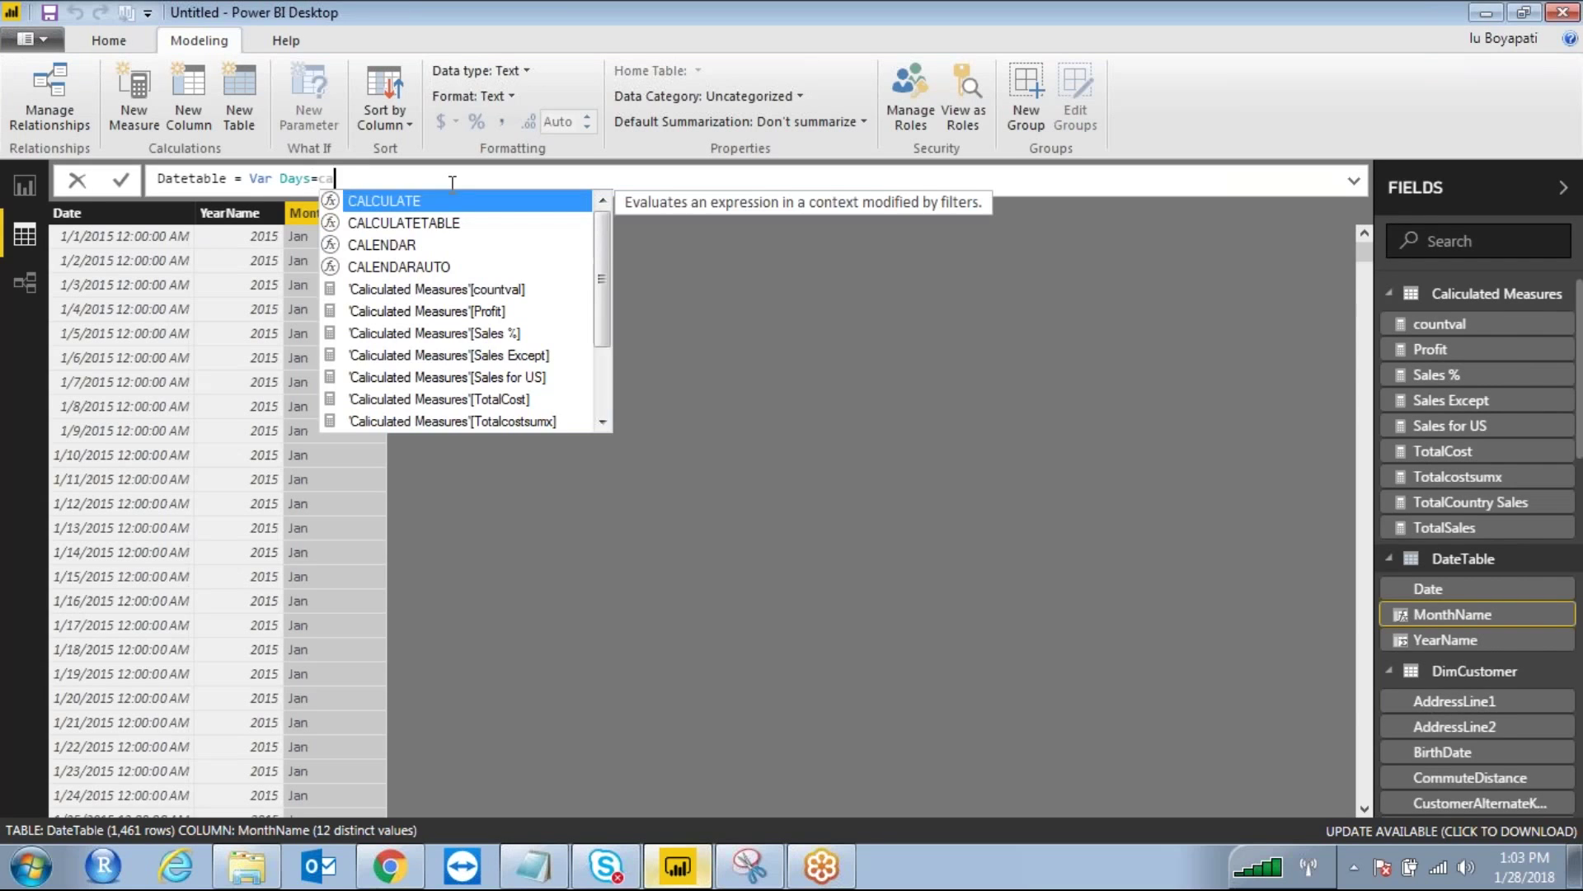
key(Down)
key(Down)
key(Tab)
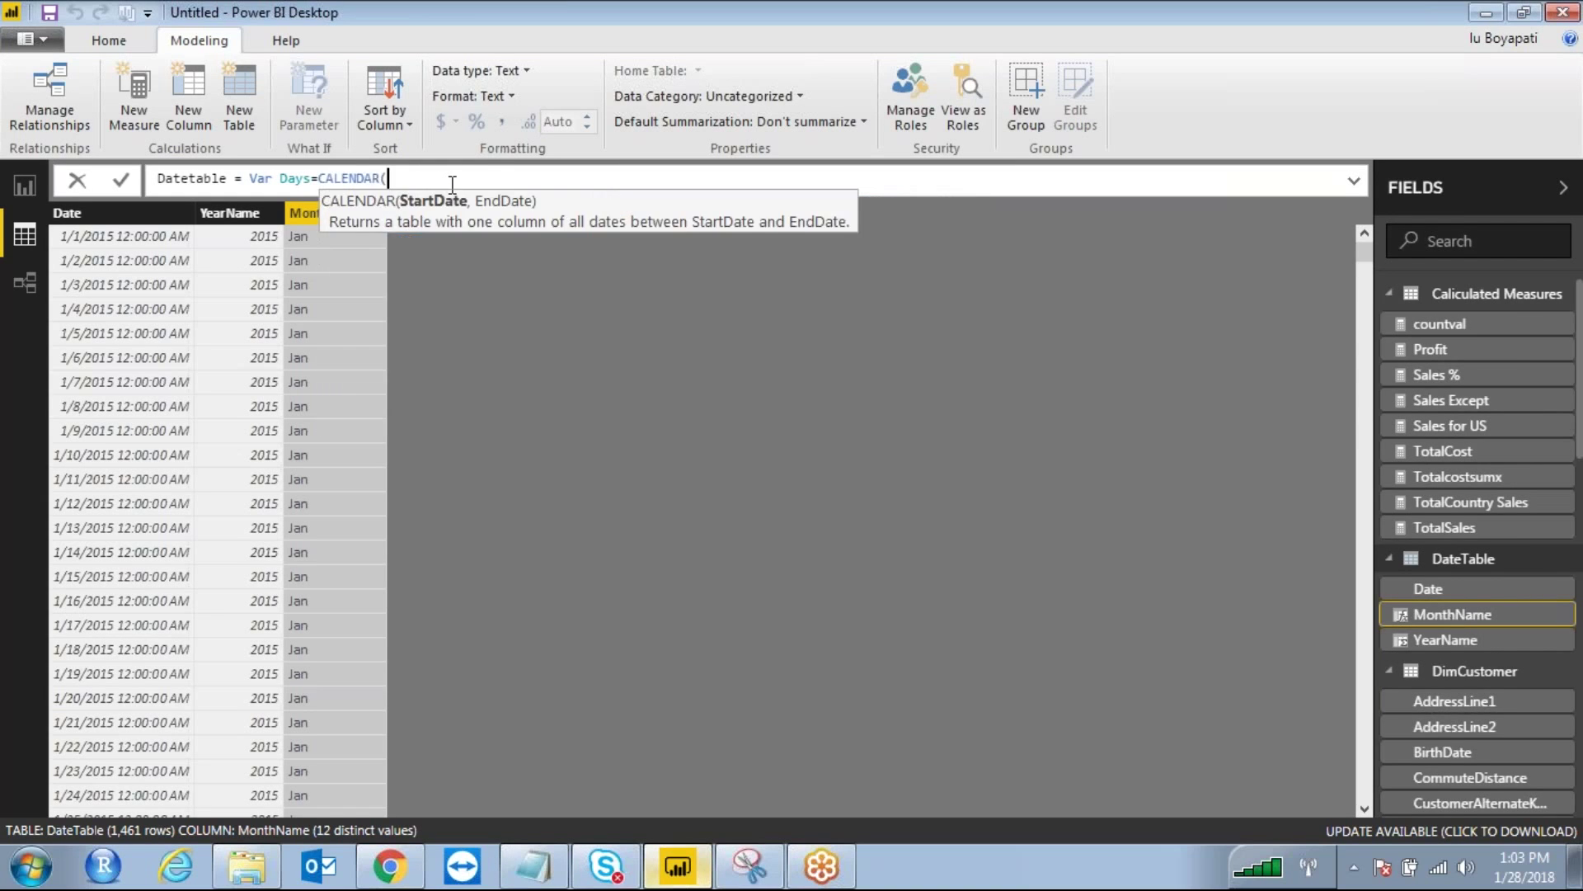
Give the CALENDAR function the start date Date(2015,01,01) and end date date(2018,12,31), and start a second formula line
text(Date()
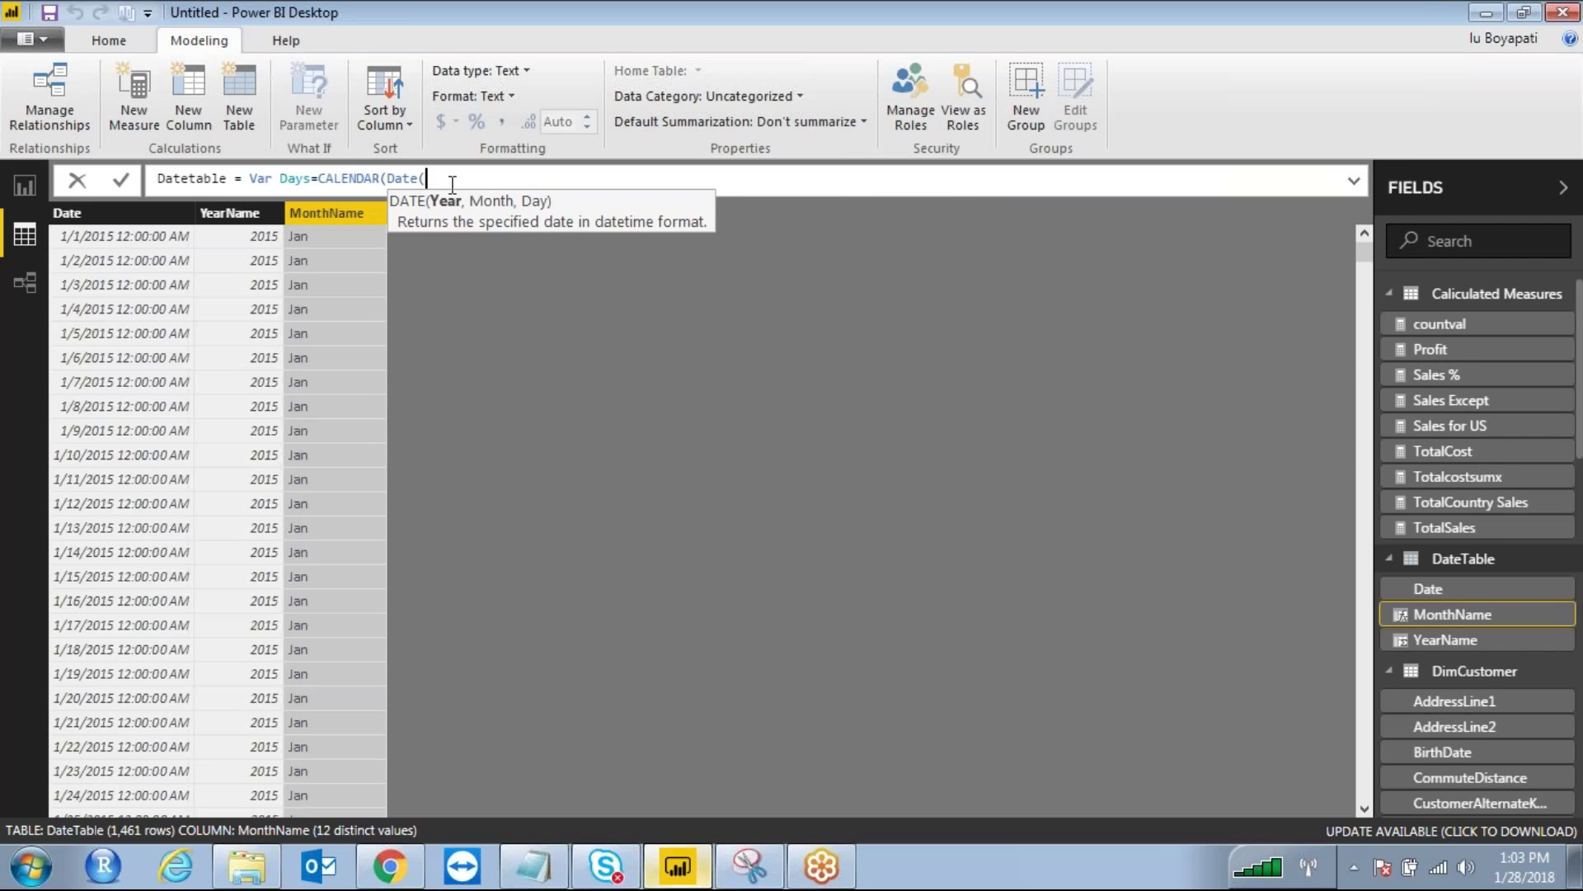
text(2015,)
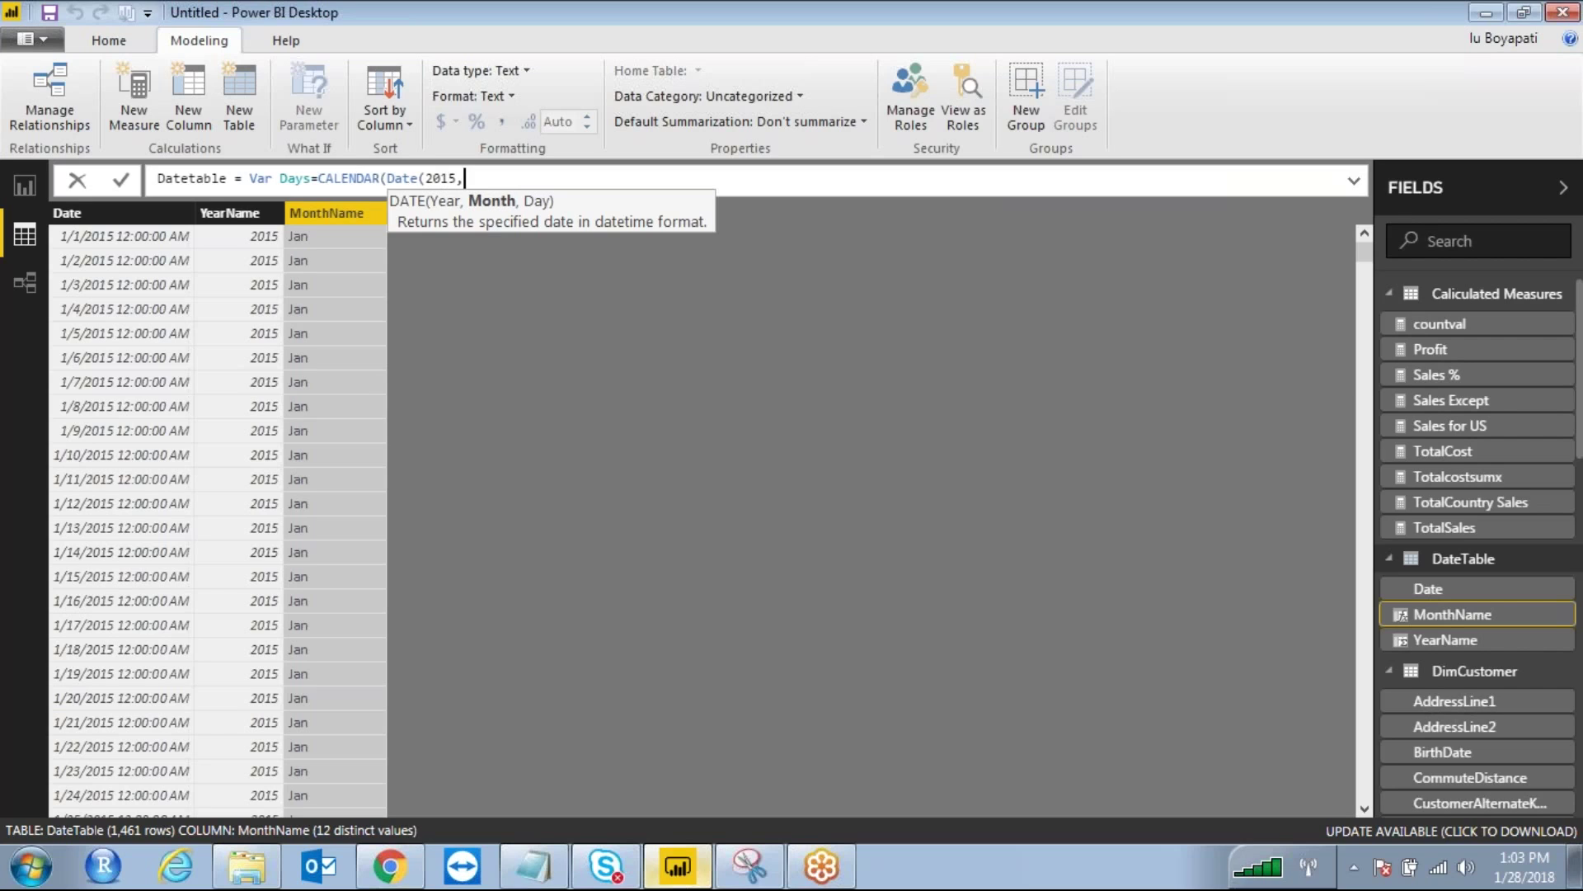
text(01,01),)
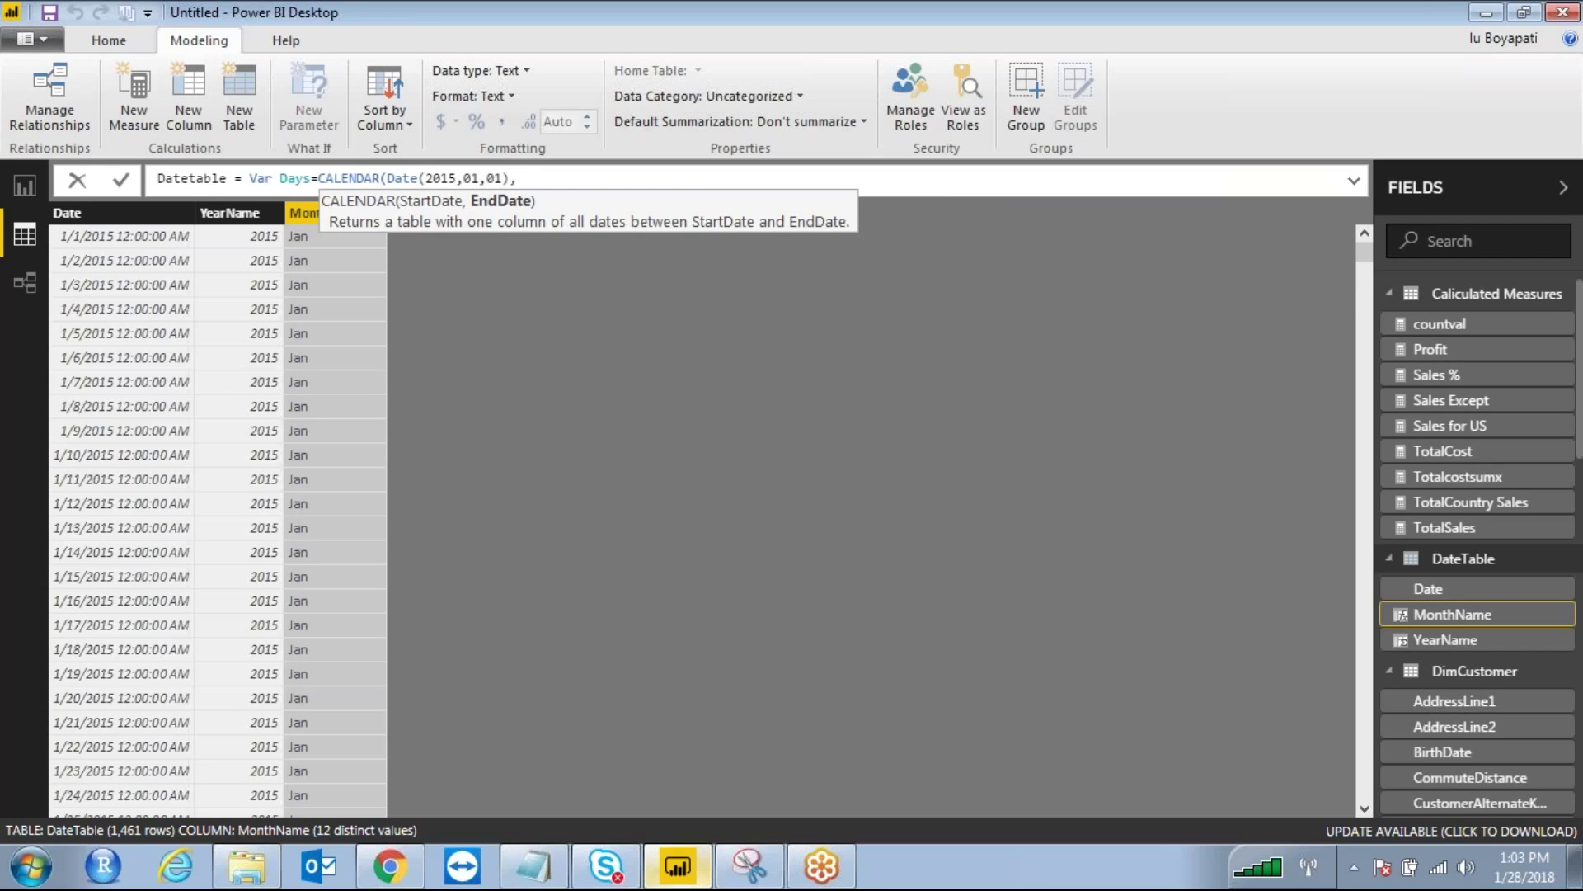
text(date)
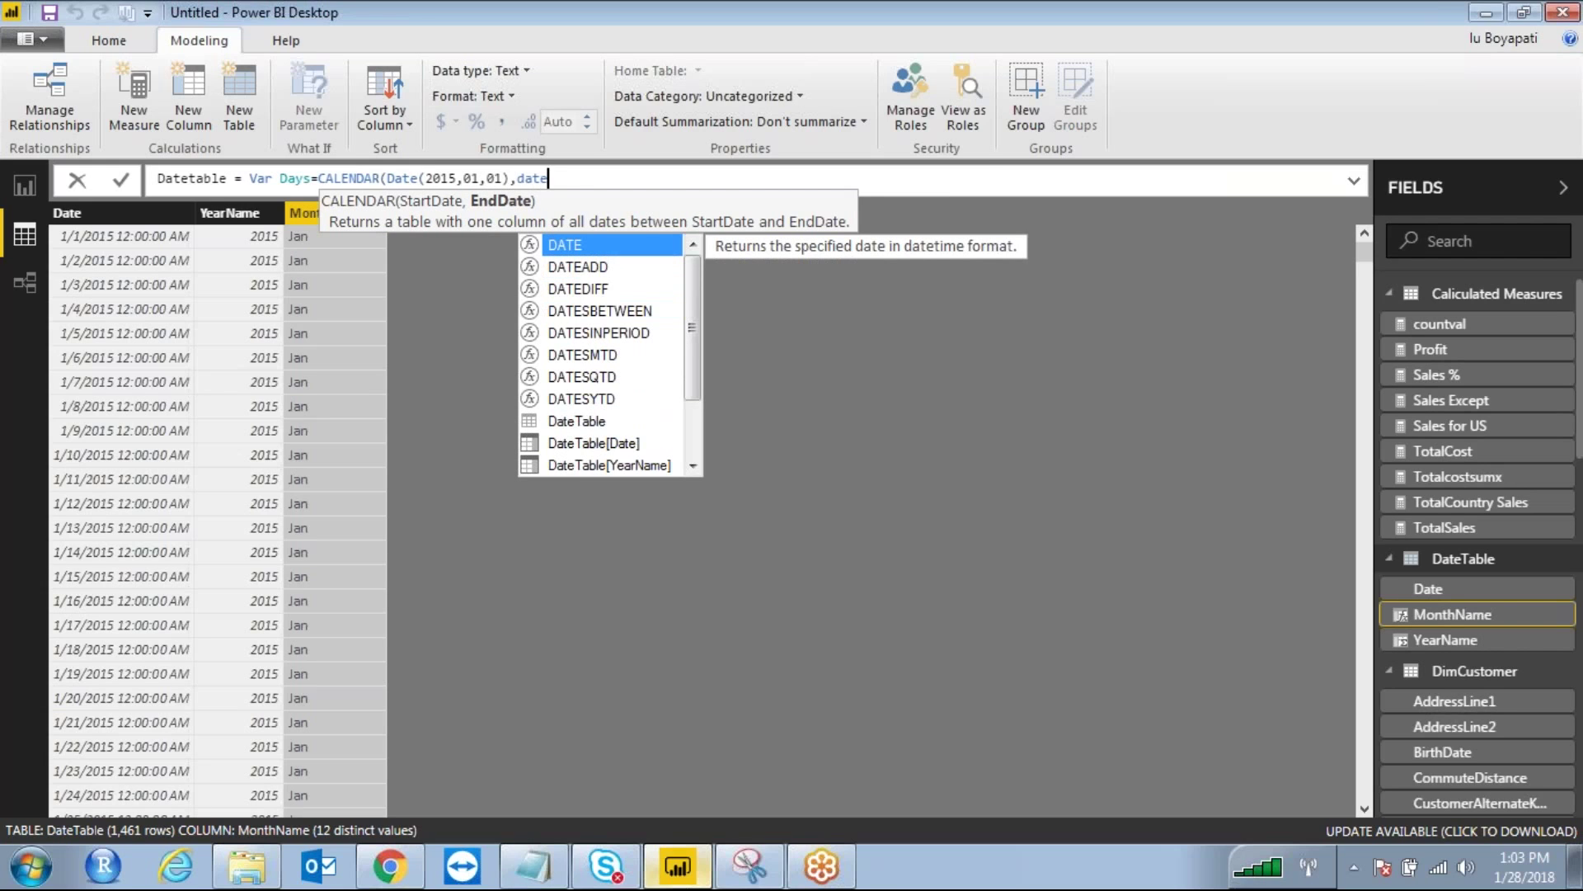
text(()
text(2)
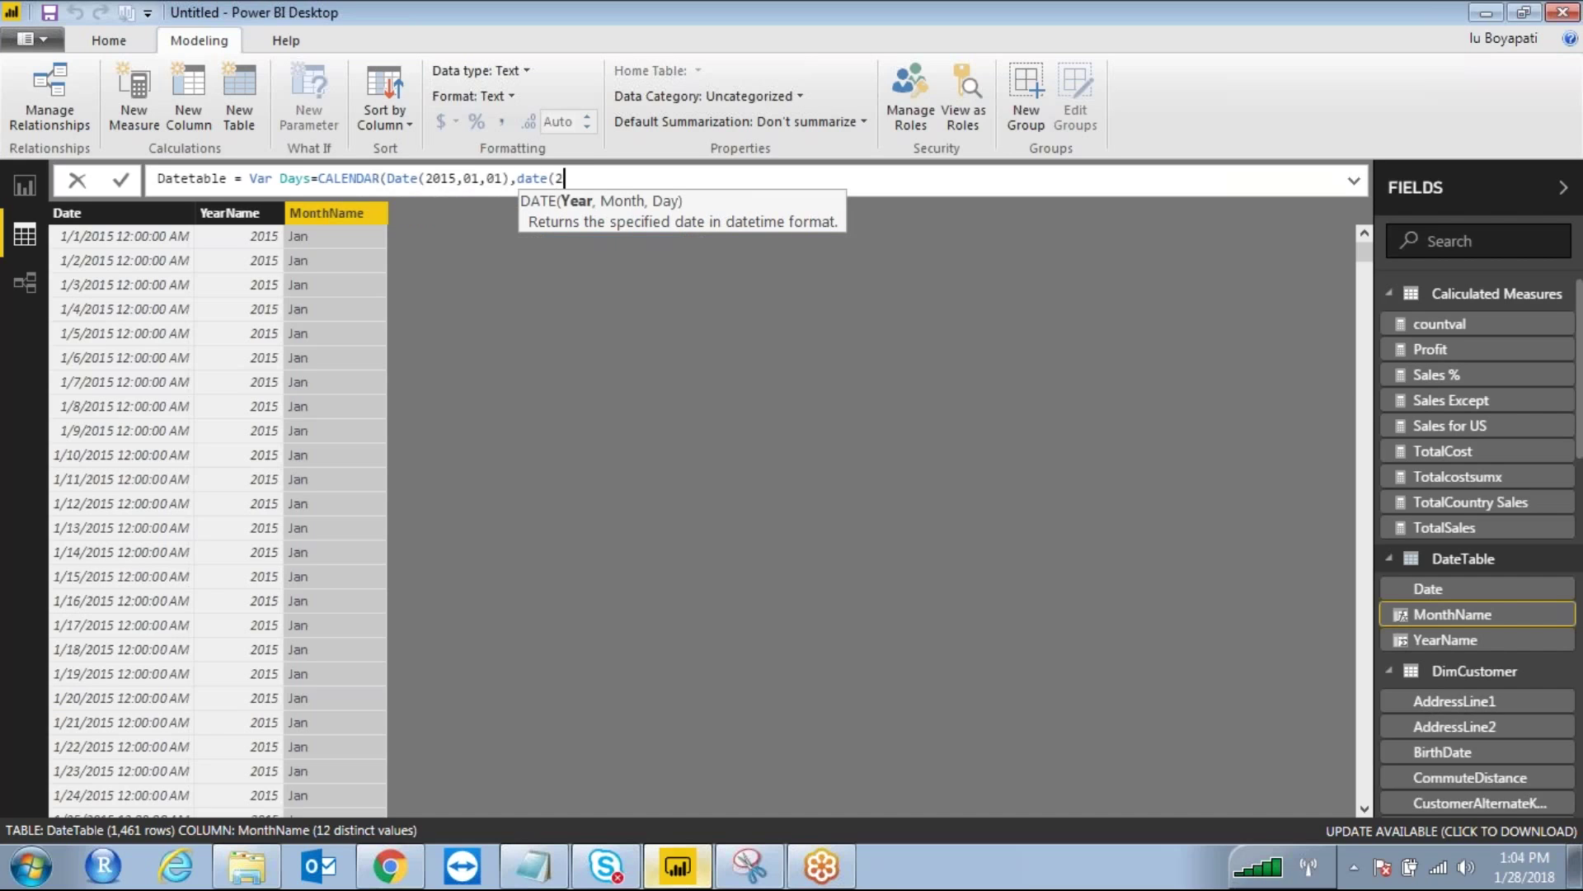
text(018,)
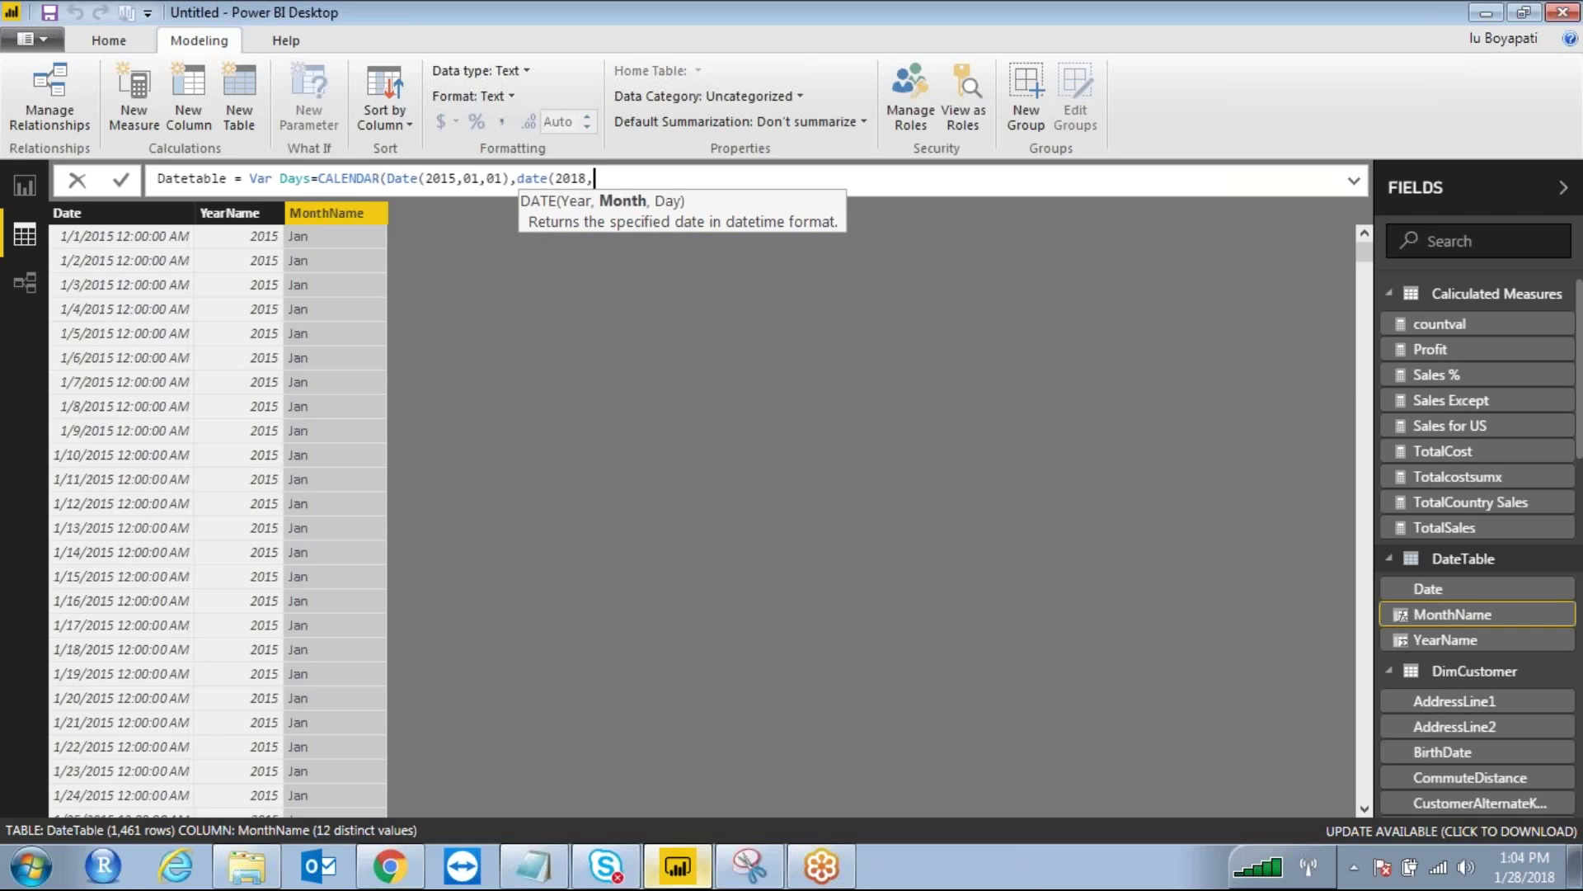
text(12,31))
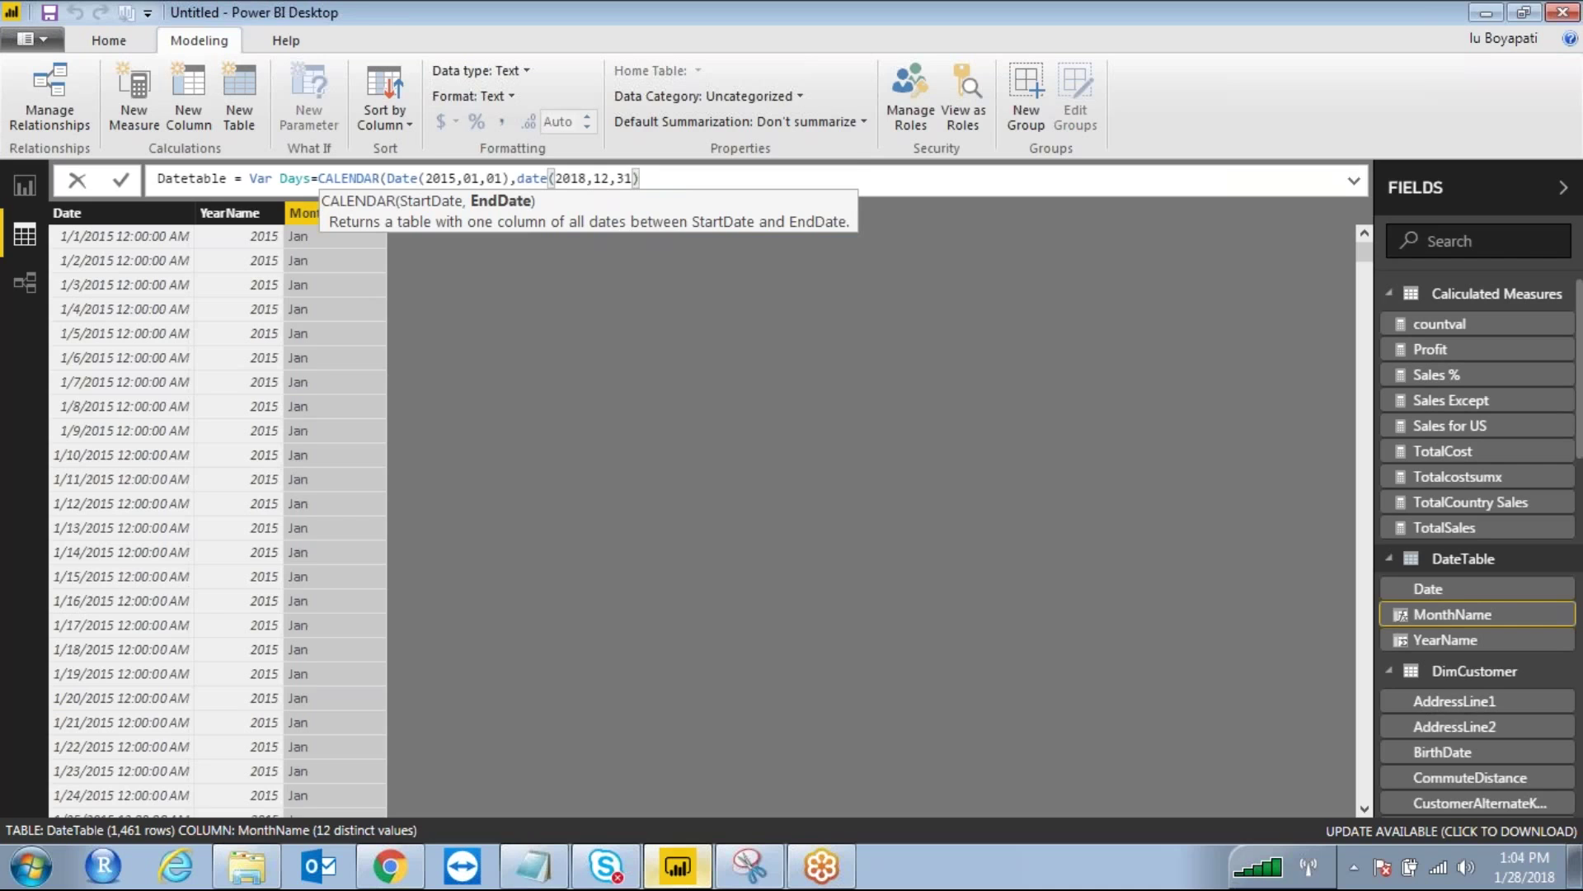
key(shift+Return)
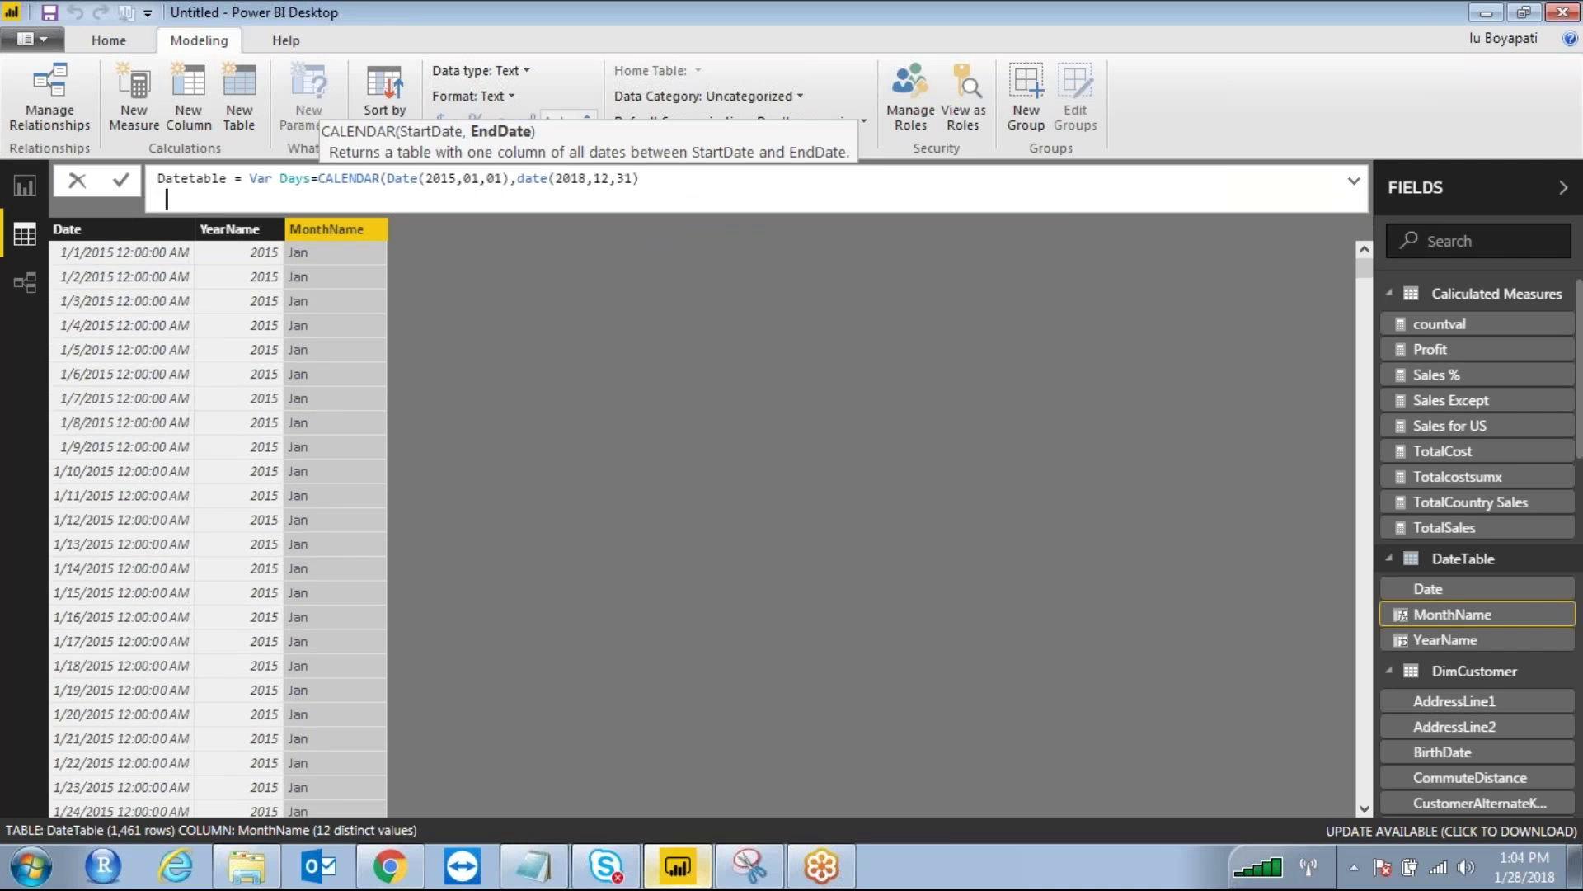
Try to commit the formula with Retrun Addcolumns( on its second line and a closing parenthesis after CALENDAR's end date
text(Retruns)
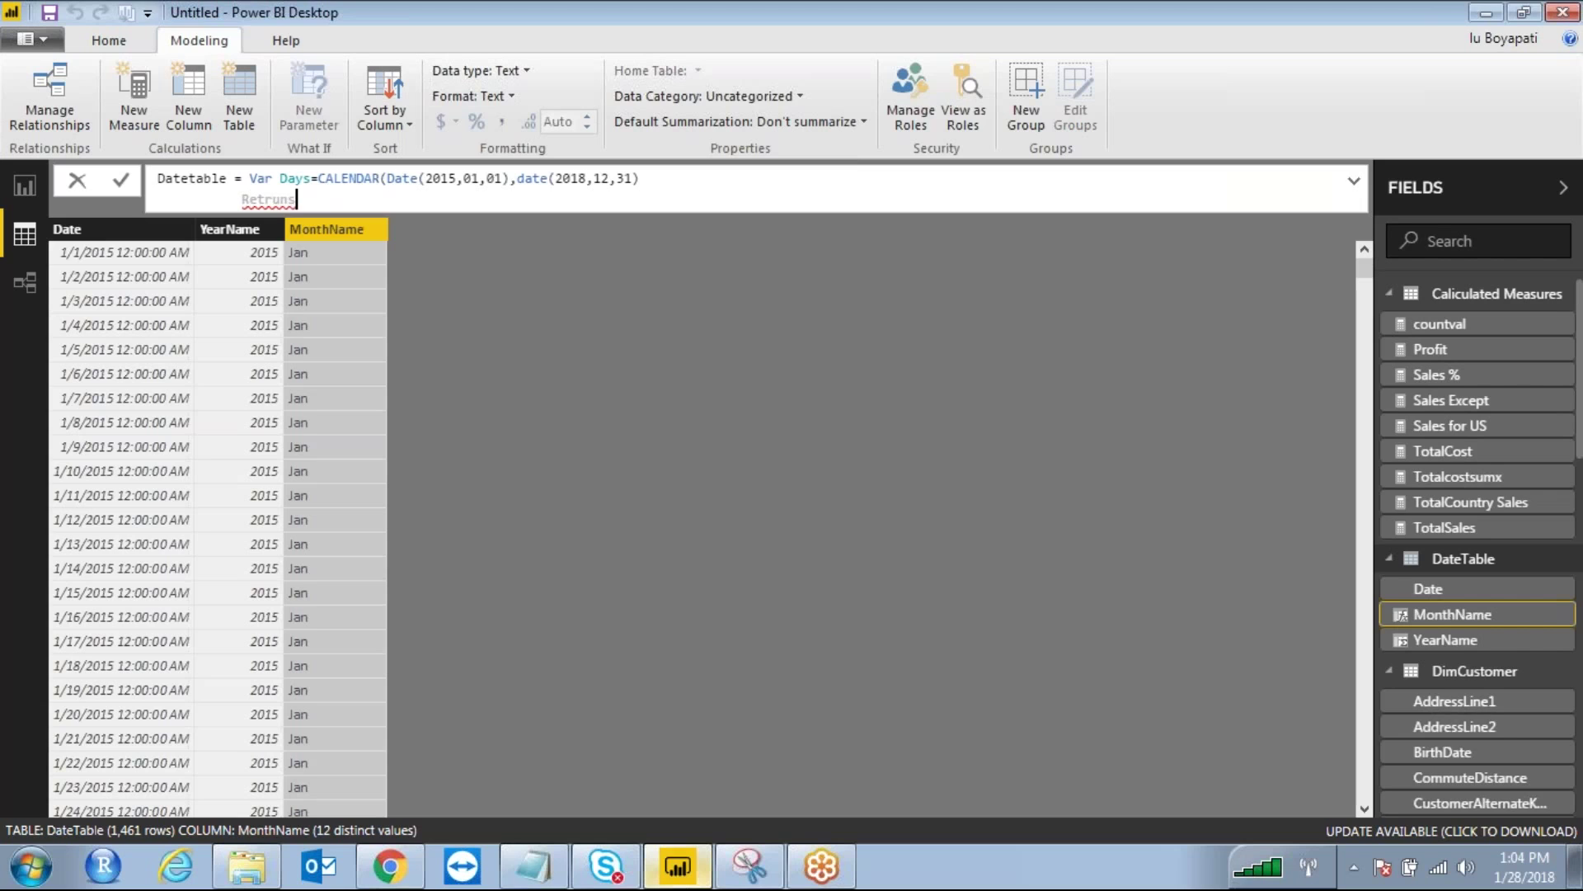
key(BackSpace)
text(Add)
click(548, 878)
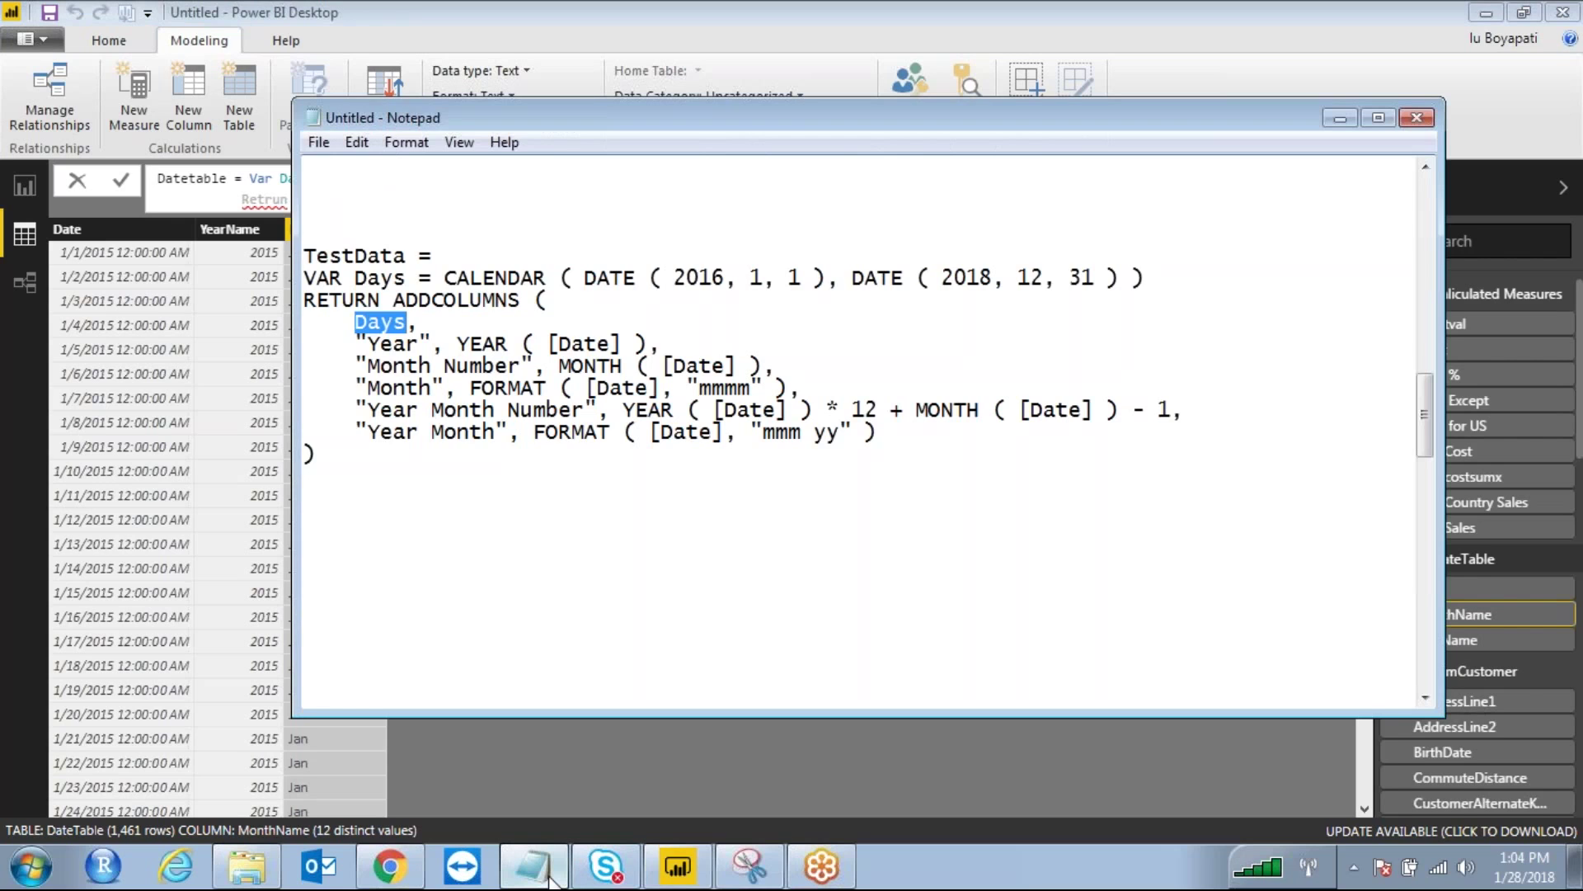
key(alt+Tab)
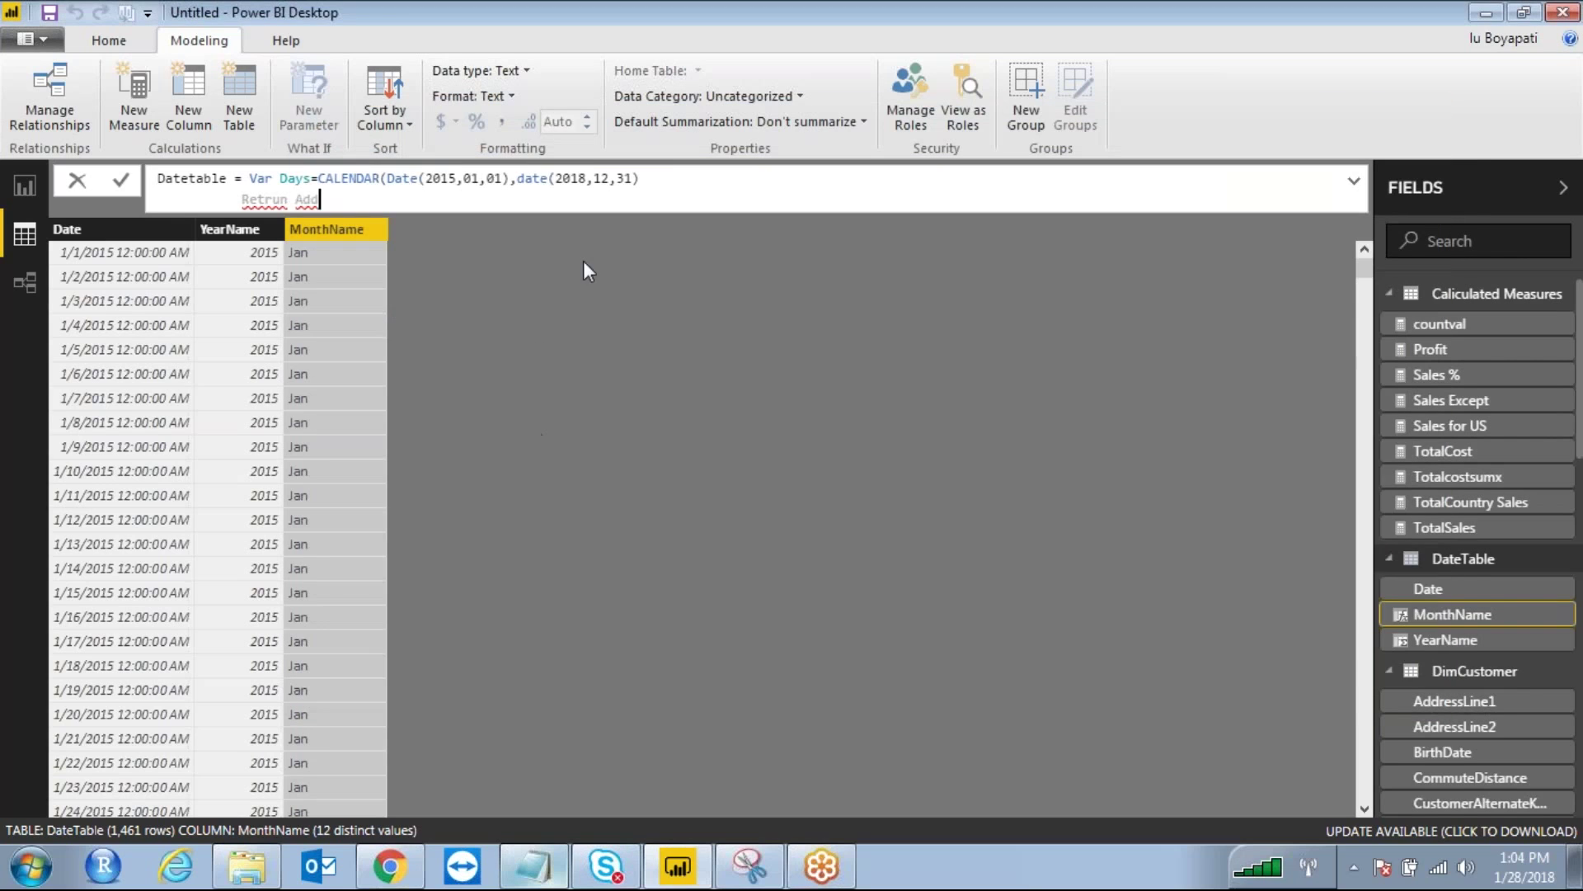
text())
click(335, 198)
text(columns()
key(Return)
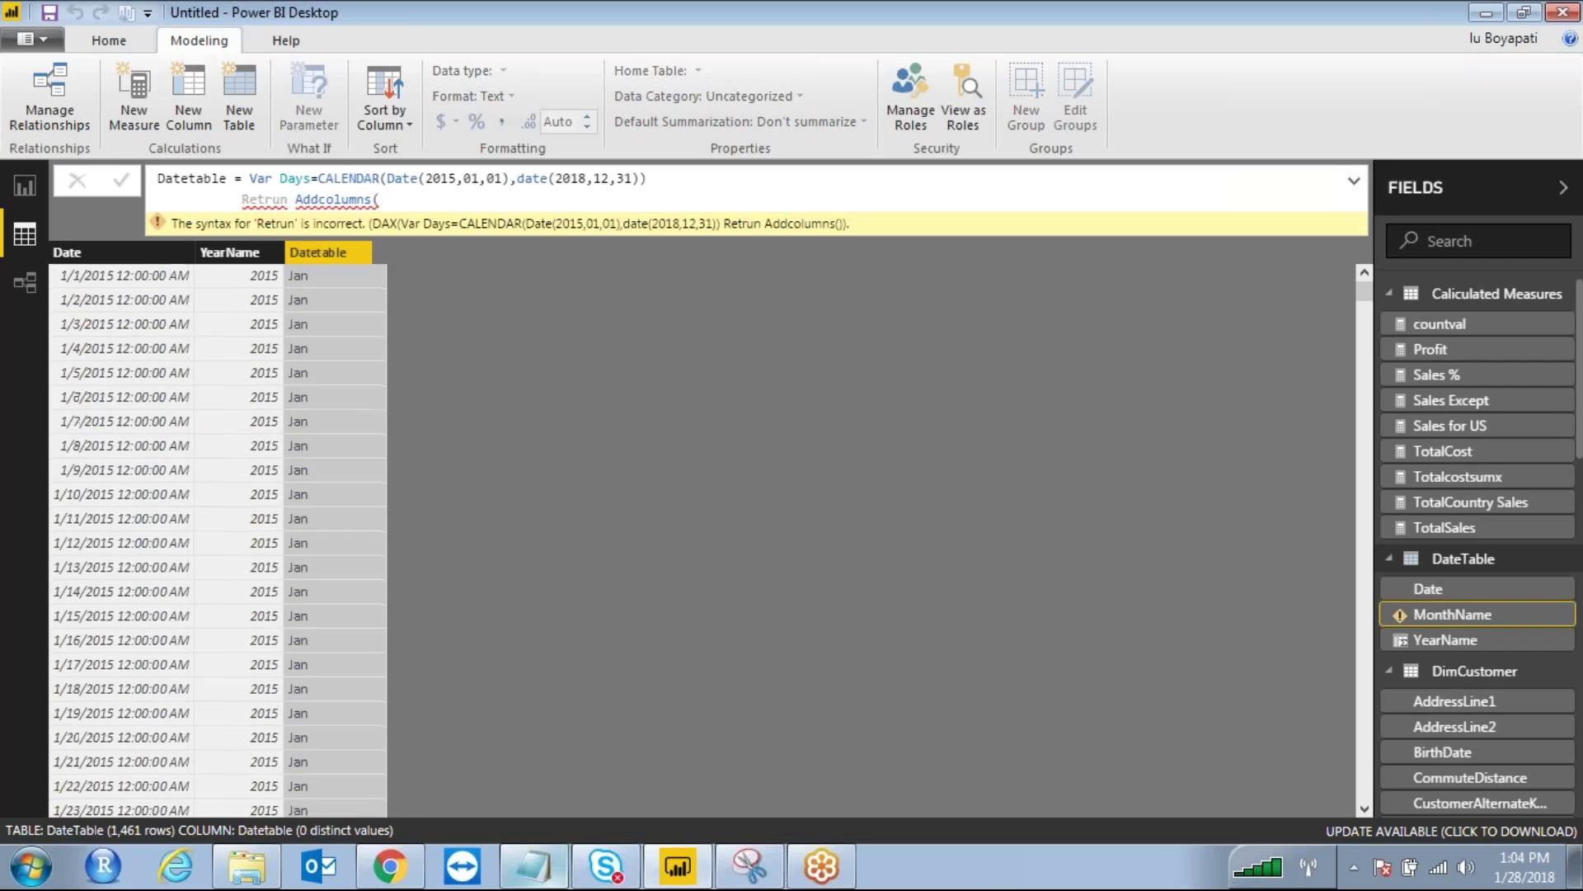
Switch to Notepad and examine the RETURN ADDCOLUMNS line and its Days argument in the TestData code
mouse_move(607, 879)
click(532, 866)
click(460, 457)
drag(309, 301, 395, 302)
click(438, 302)
drag(528, 297, 545, 301)
click(480, 346)
drag(342, 323, 404, 325)
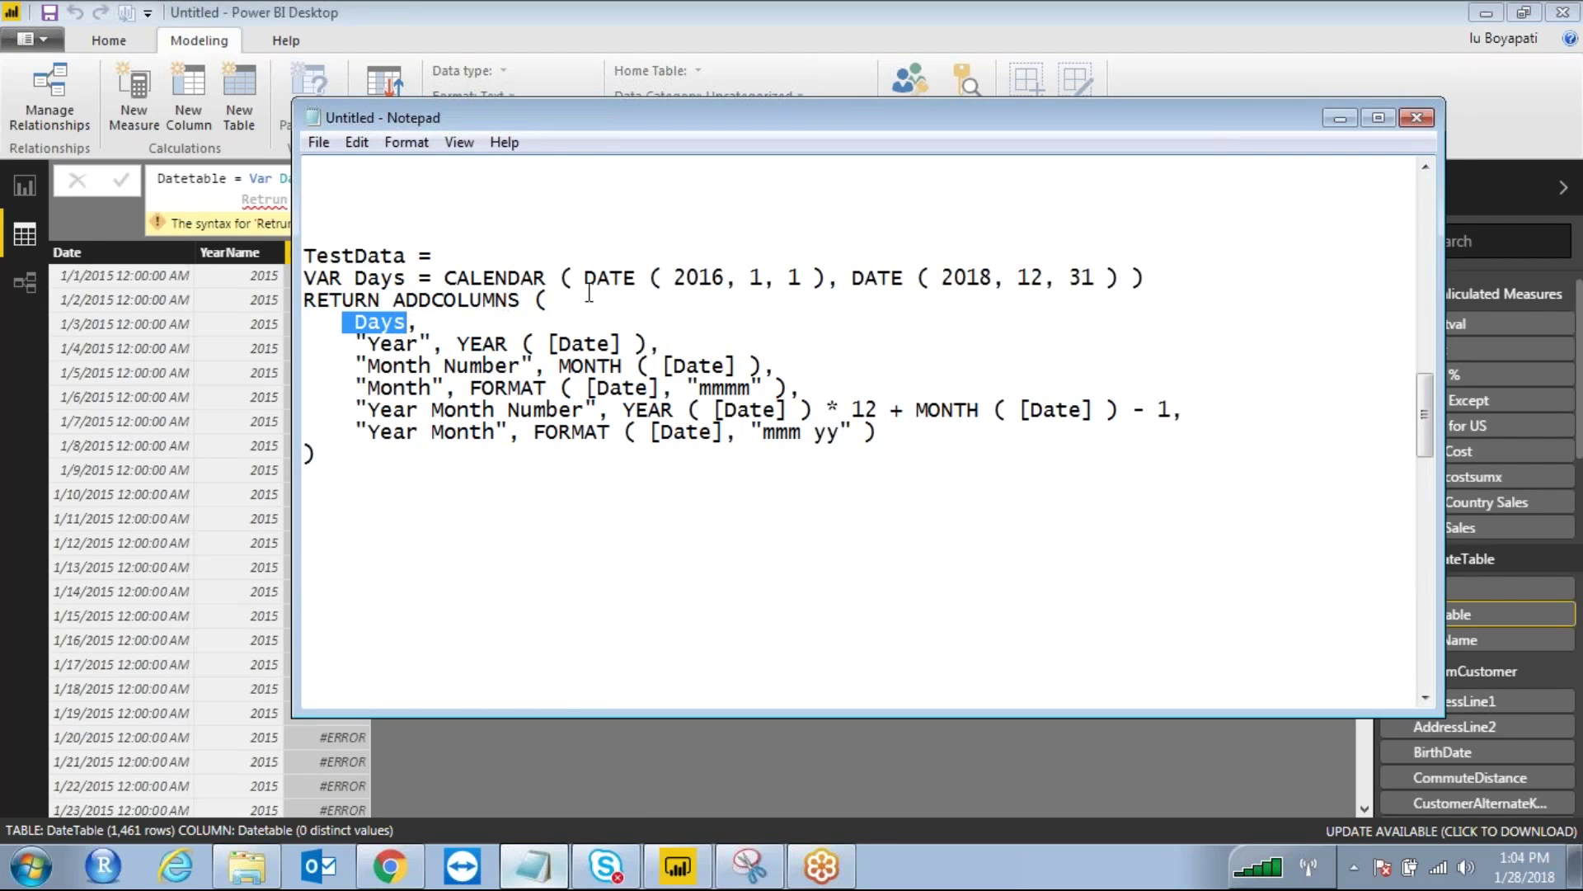
Examine the name and expression pairs for Year, Month Number and Month inside the ADDCOLUMNS call
drag(373, 345, 410, 345)
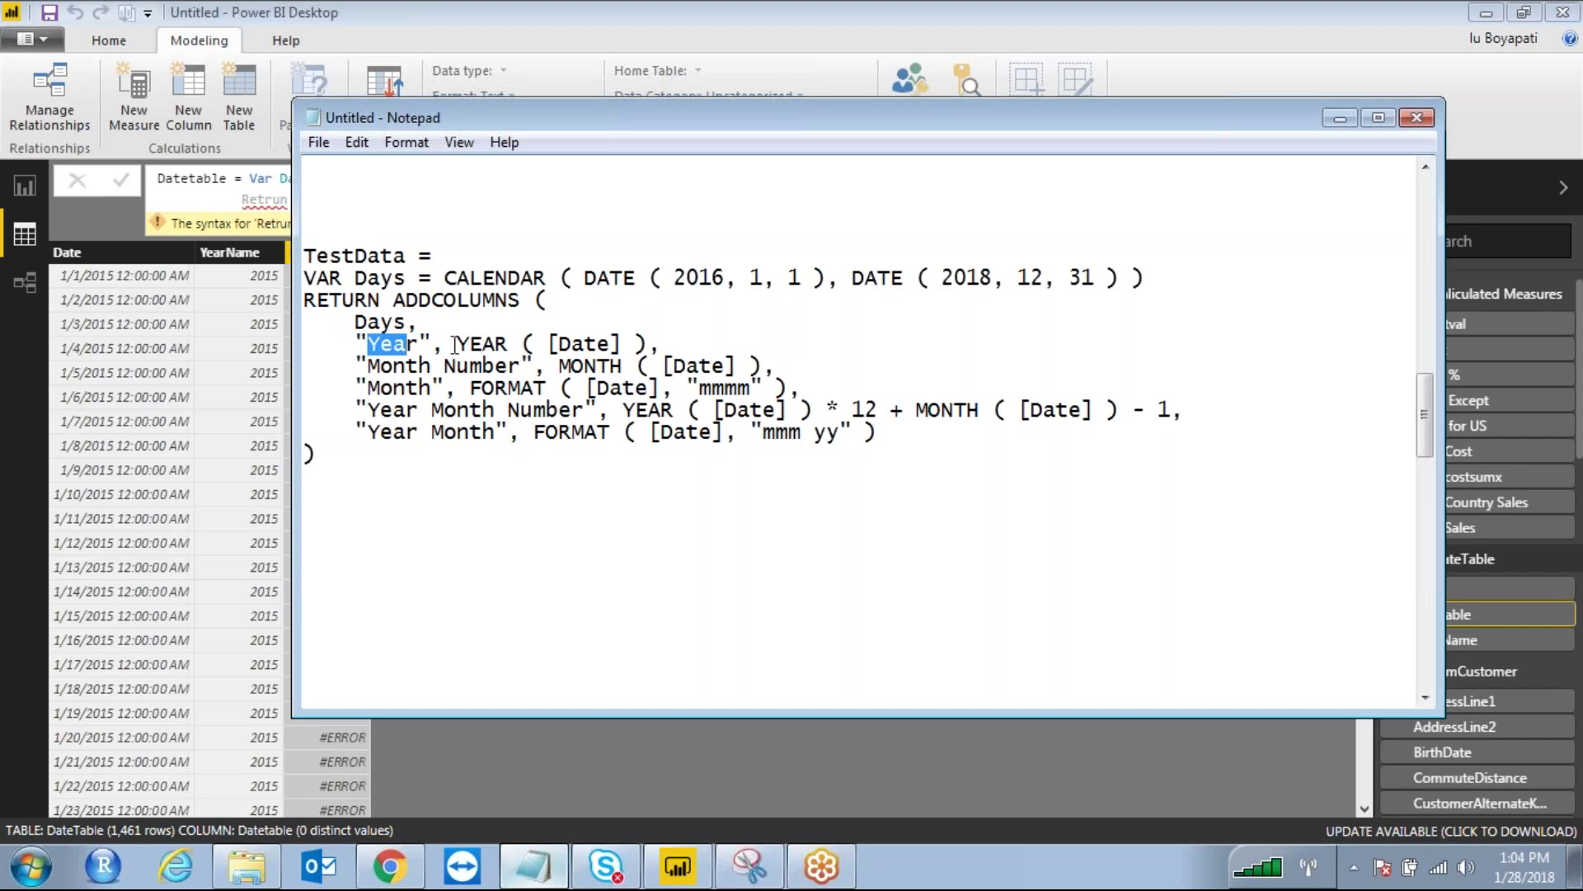
key(ctrl+2)
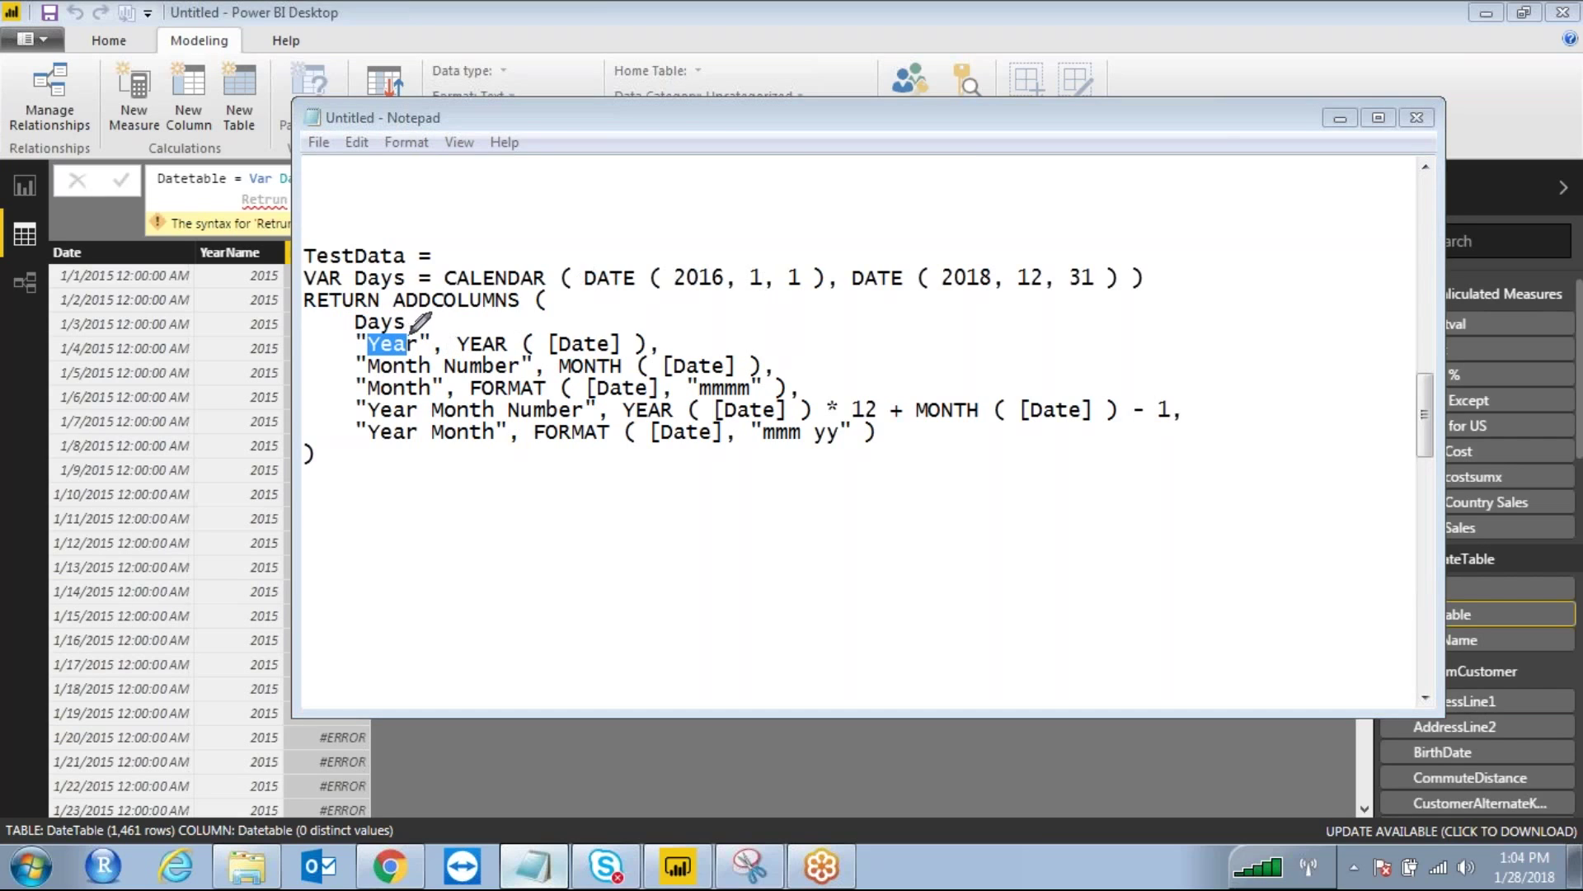
mouse_move(397, 326)
mouse_down()
mouse_move(378, 358)
mouse_move(424, 329)
mouse_up()
drag(521, 326, 455, 335)
drag(587, 338, 456, 353)
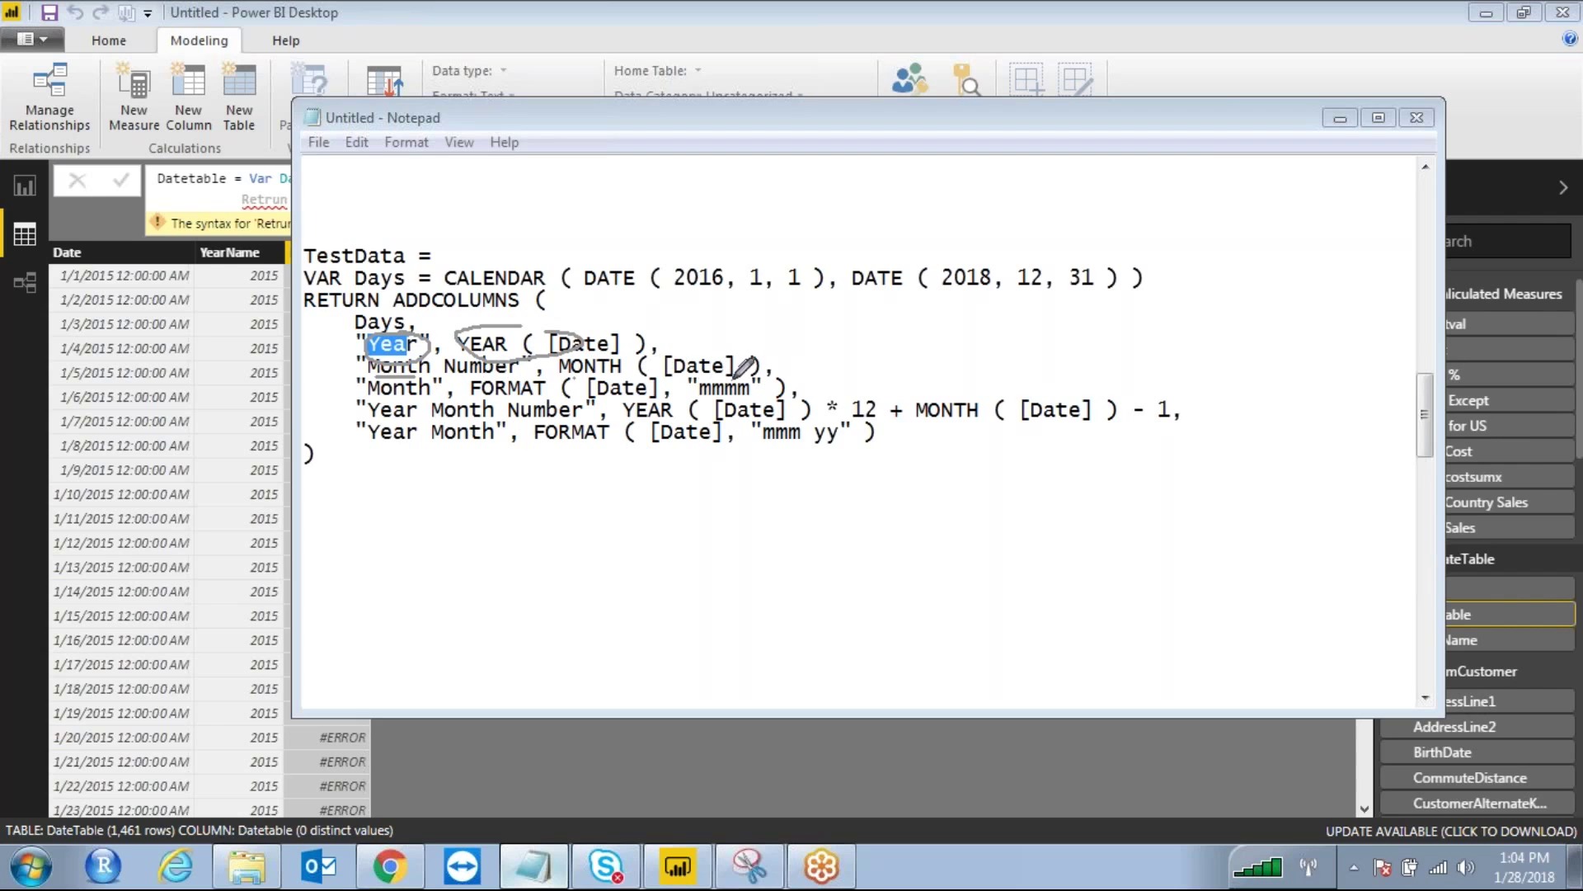
drag(575, 379, 735, 377)
drag(371, 400, 685, 398)
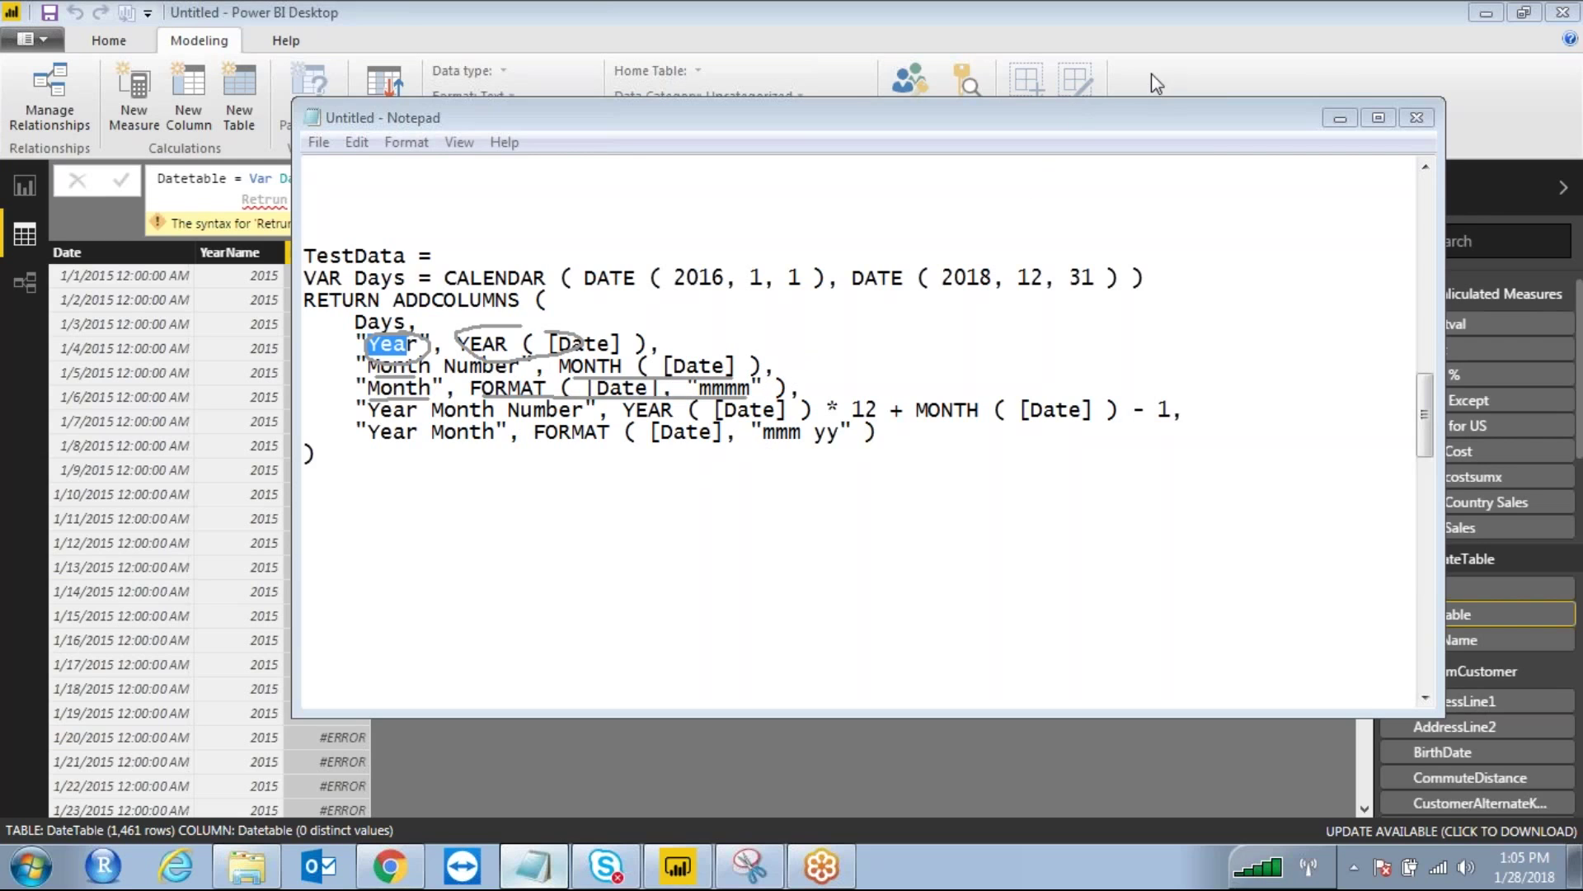
key(Escape)
Copy the complete TestData code, from its name line to the closing parenthesis of ADDCOLUMNS
click(829, 519)
drag(388, 467, 304, 256)
key(ctrl+c)
Switch to Power BI Desktop and try to replace the Datetable column's formula with the copied TestData code
key(alt+Tab)
click(381, 198)
key(ctrl+a)
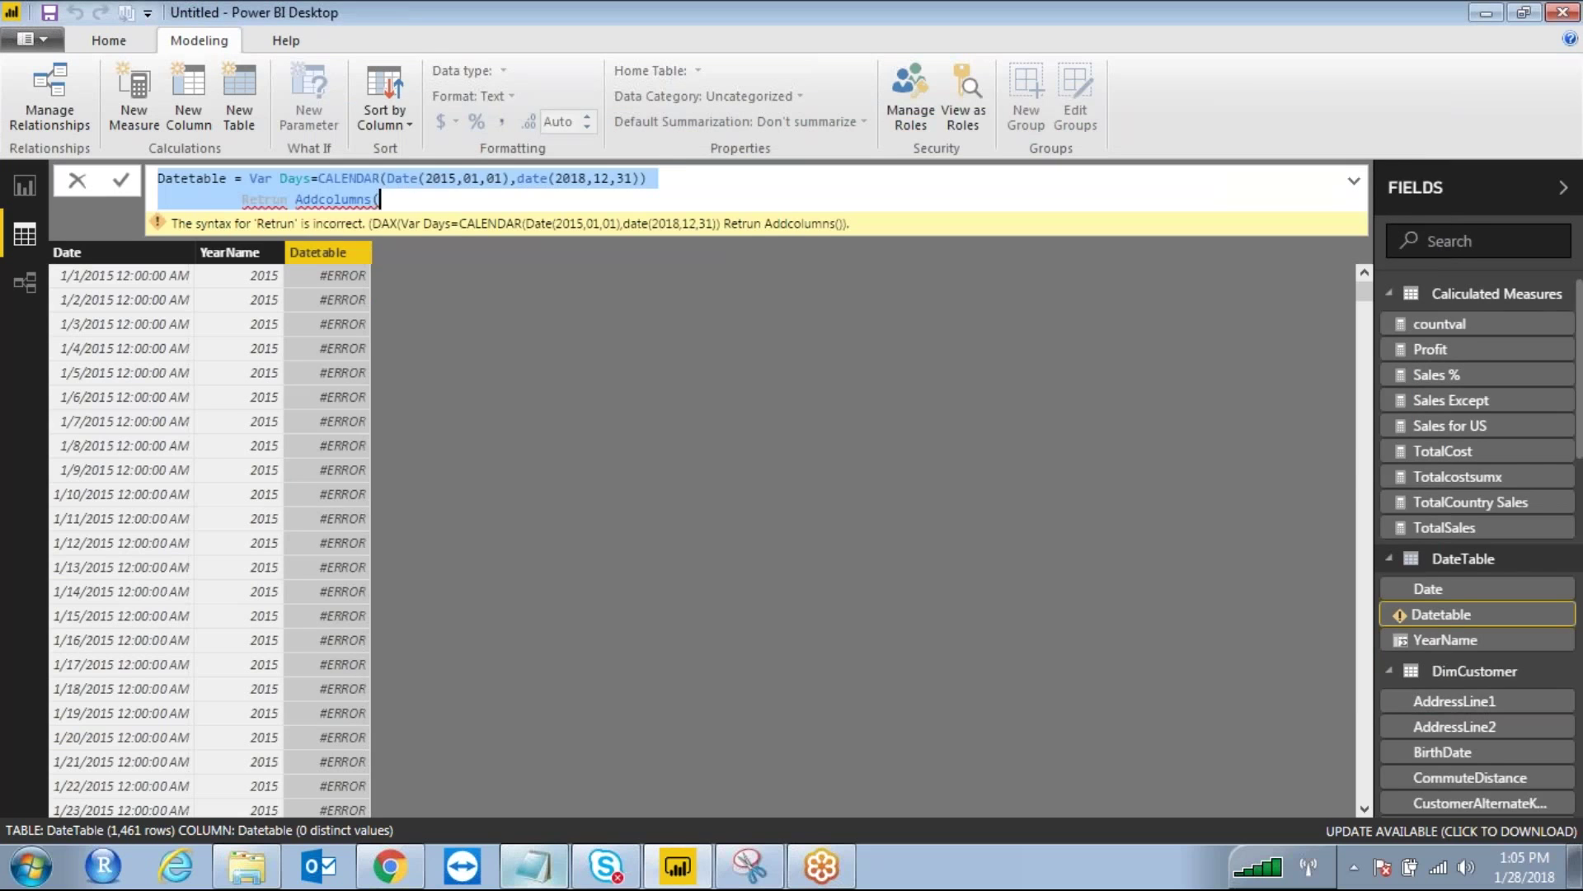
key(ctrl+v)
key(Return)
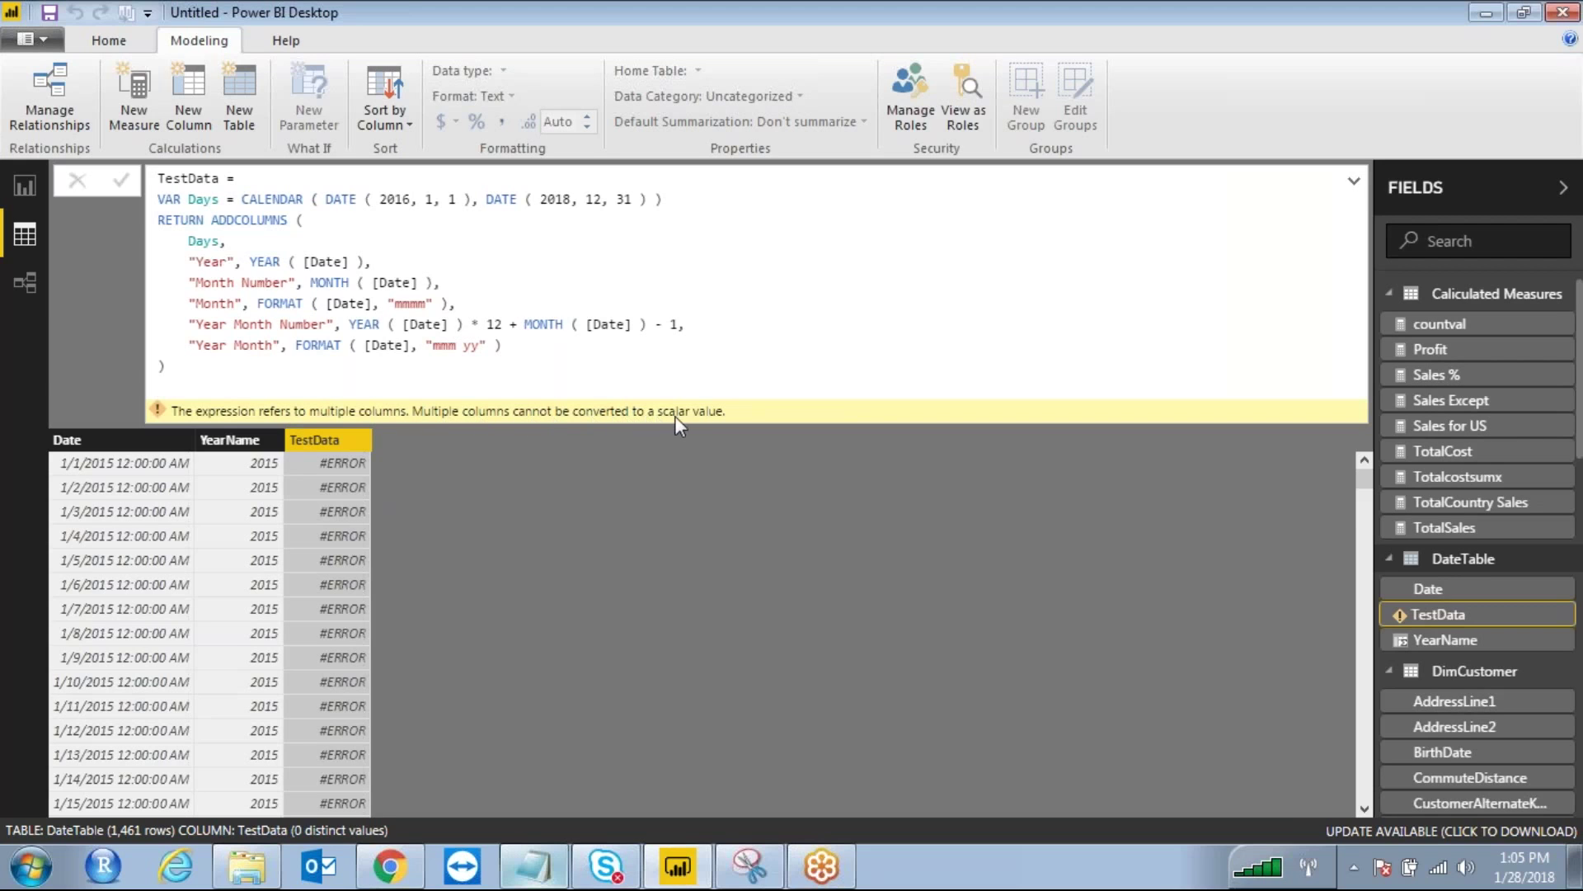
Check the Year Month Number and Month lines of the TestData column formula and try to commit it again
click(309, 360)
drag(211, 340, 296, 324)
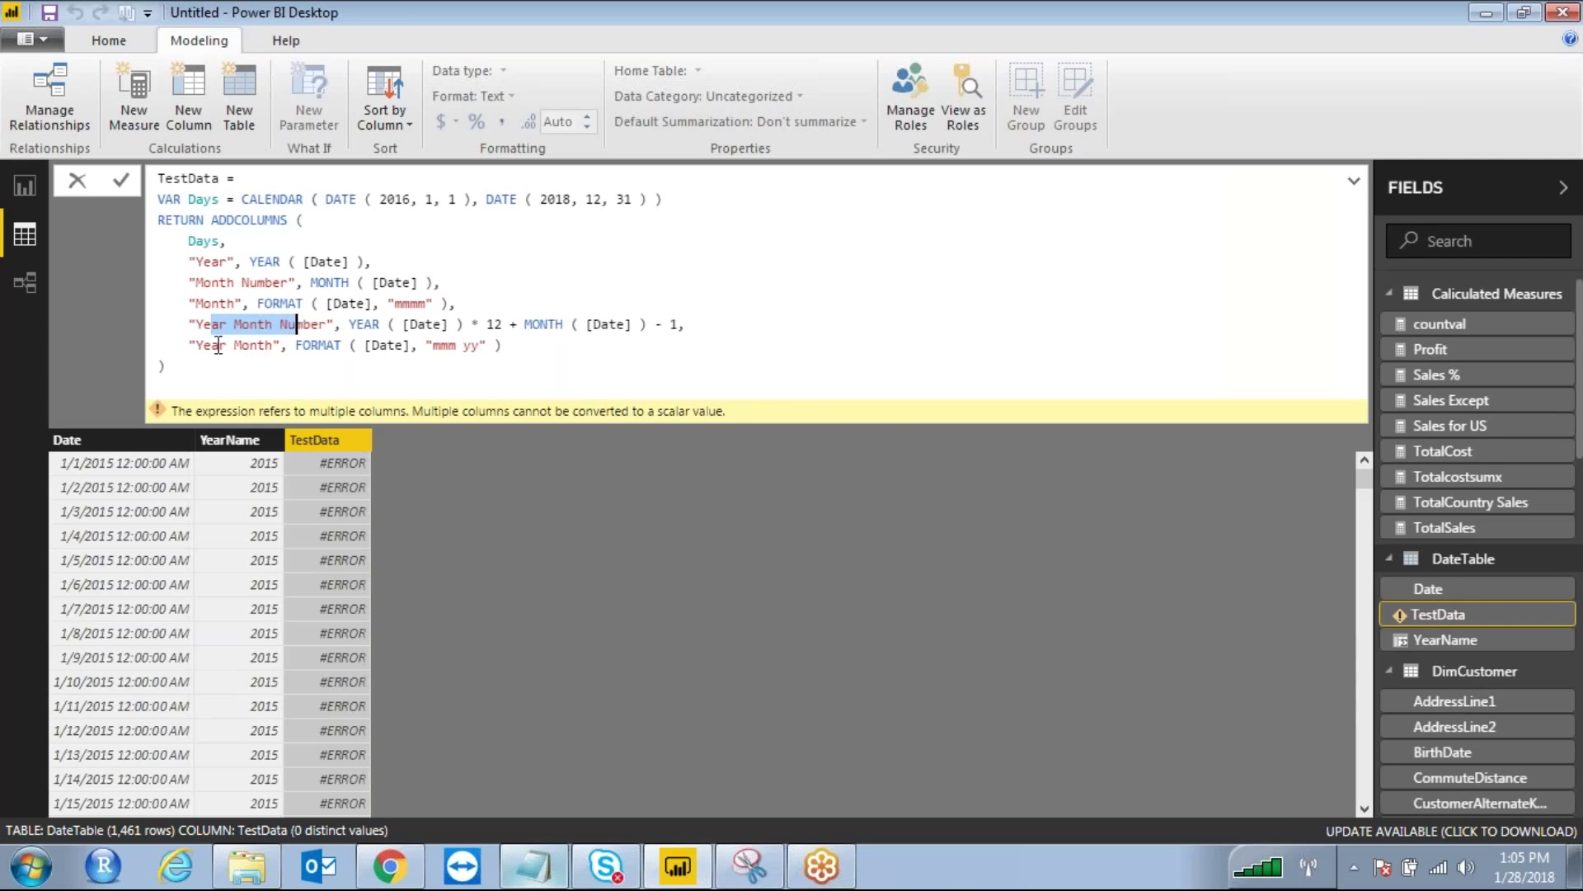
click(202, 303)
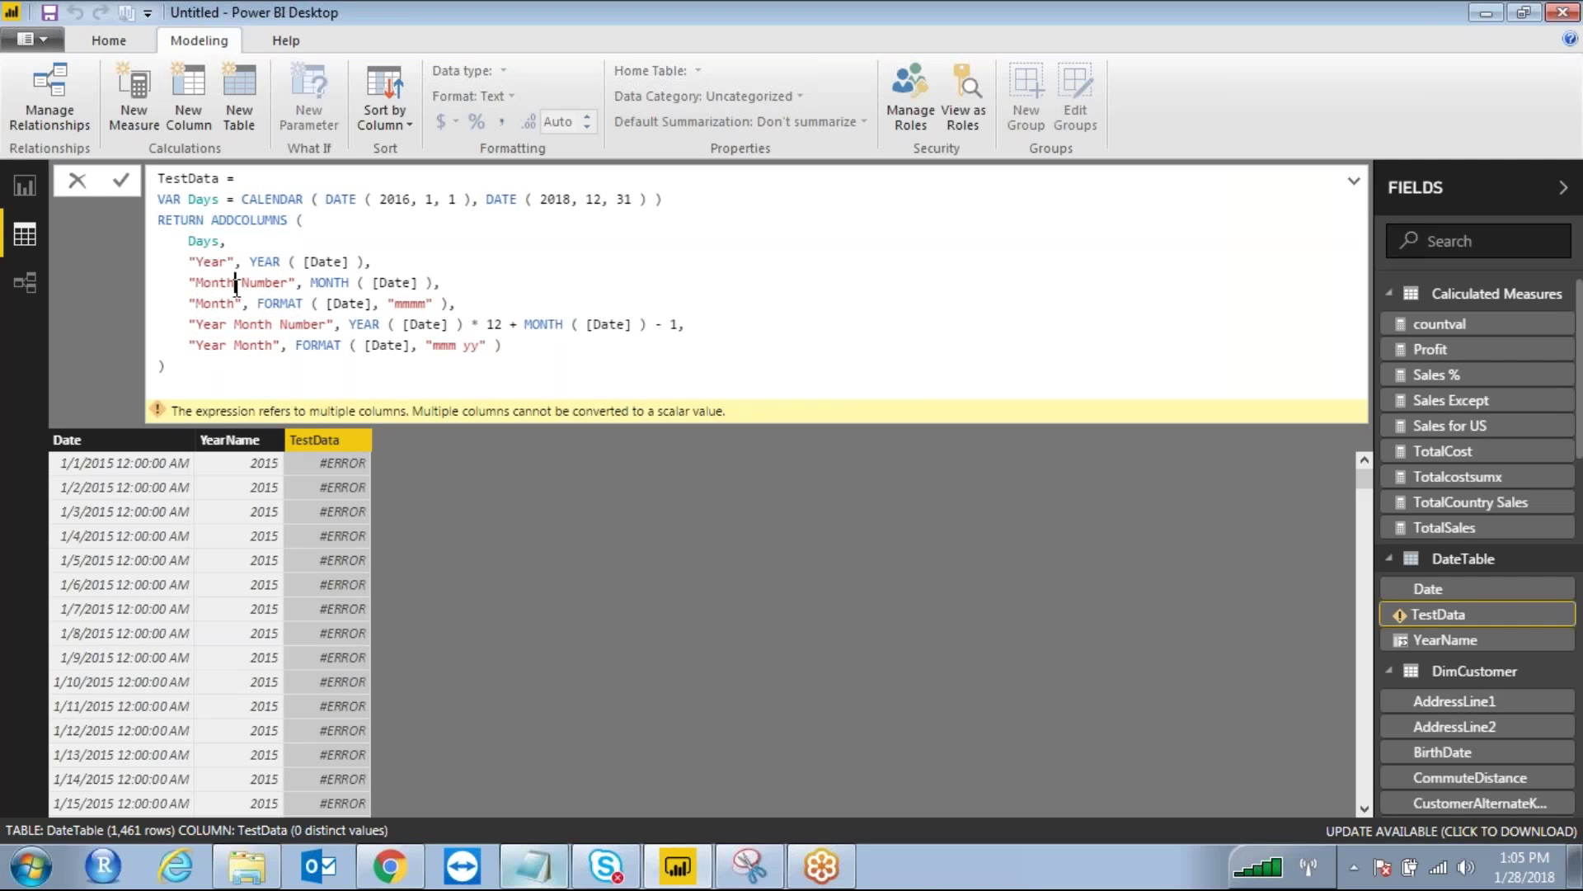
click(271, 237)
key(Return)
Delete the DateTable table from the model
mouse_move(1561, 623)
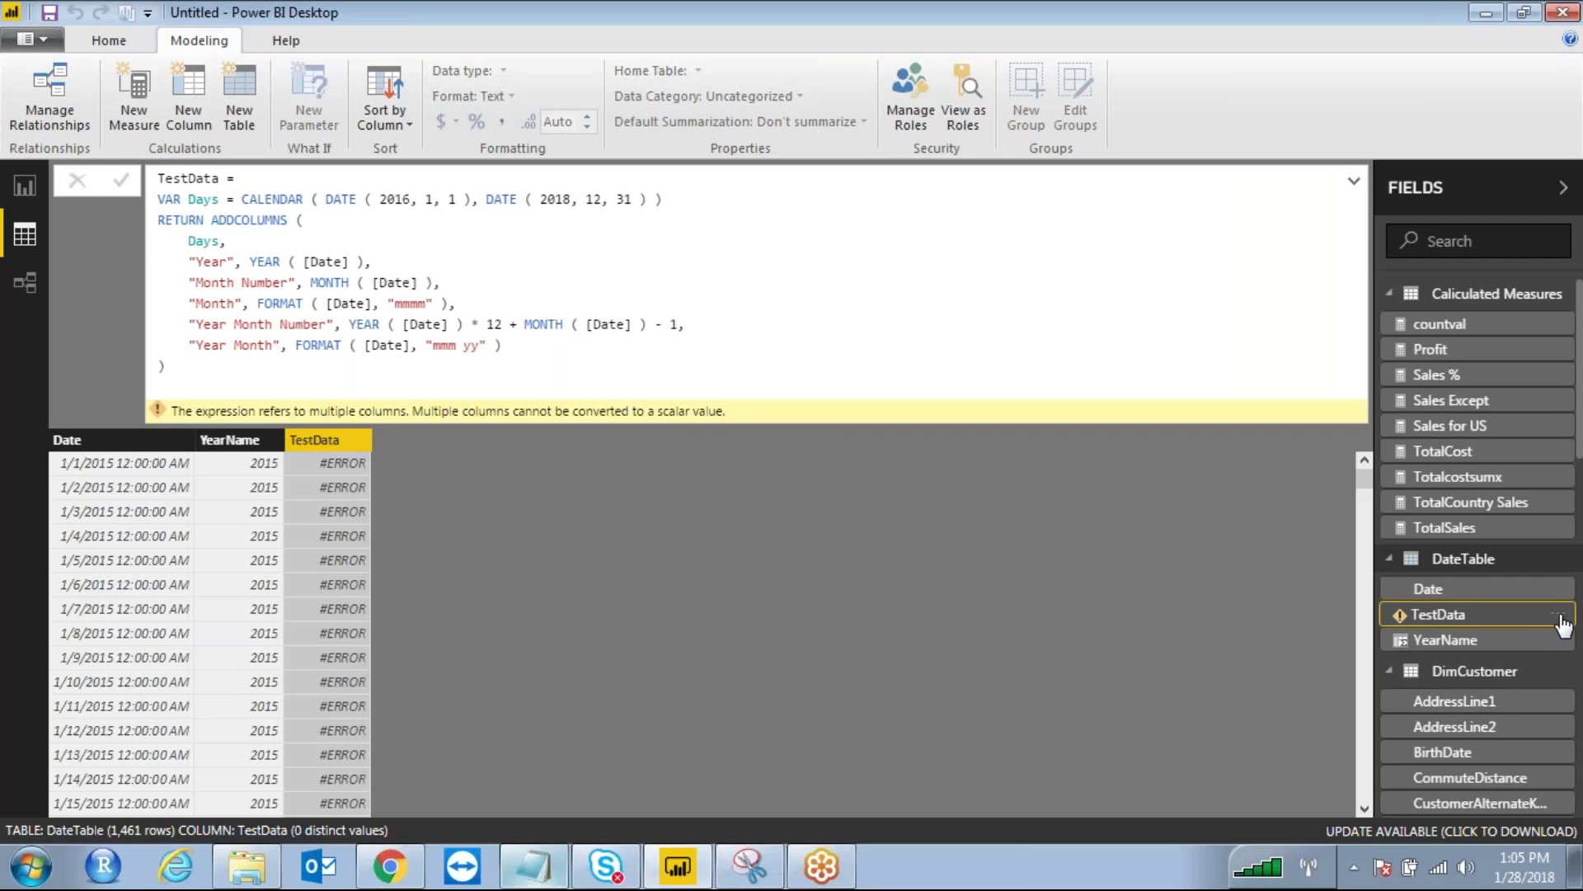
click(1560, 616)
click(1225, 609)
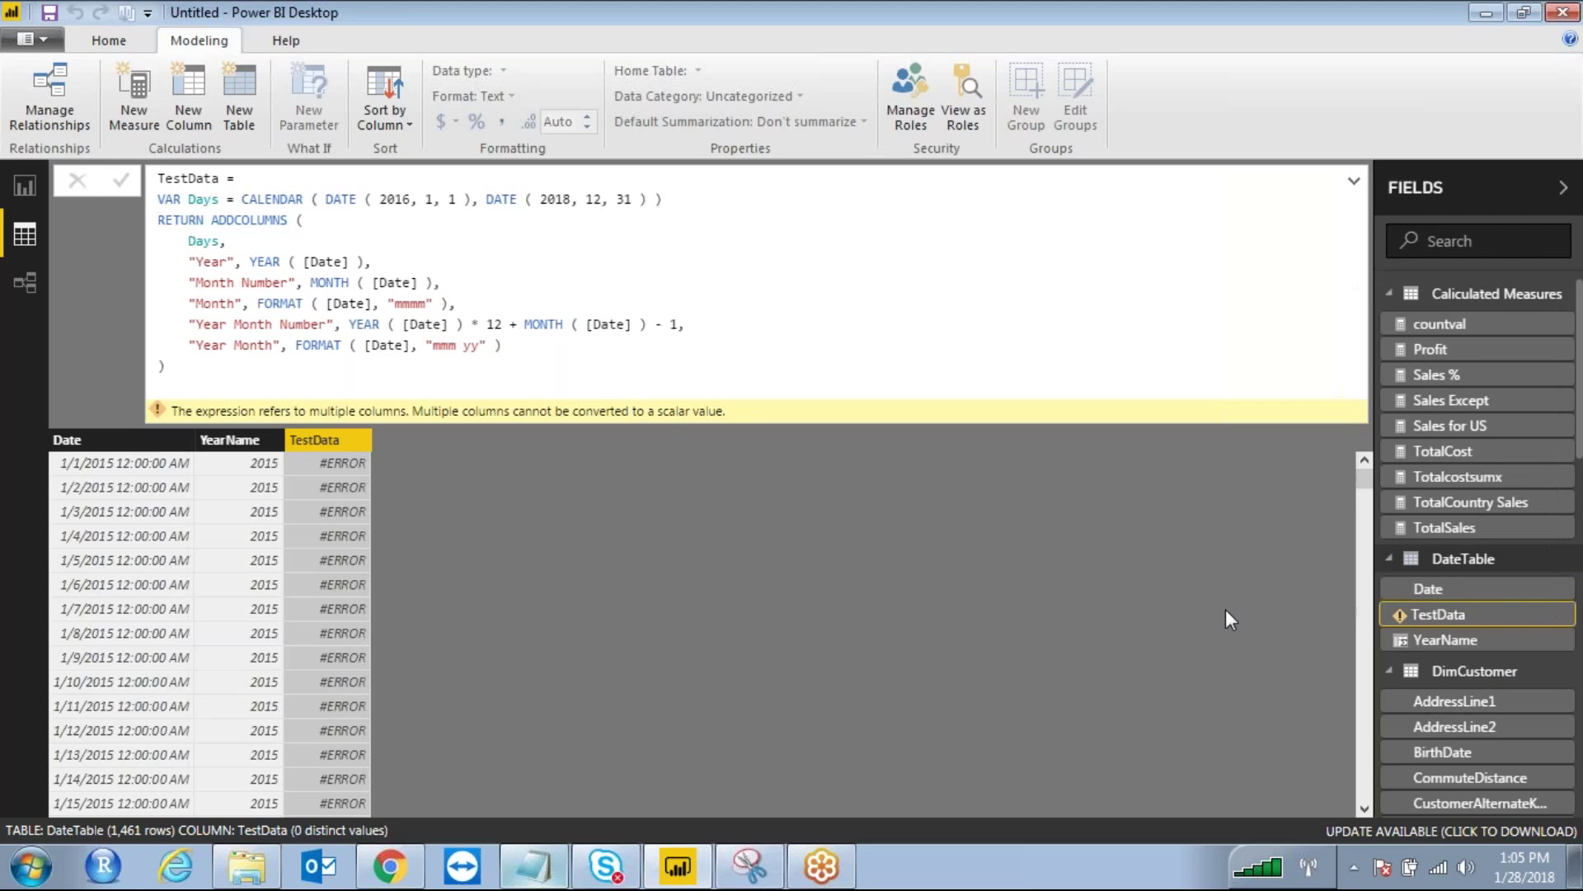
click(1565, 567)
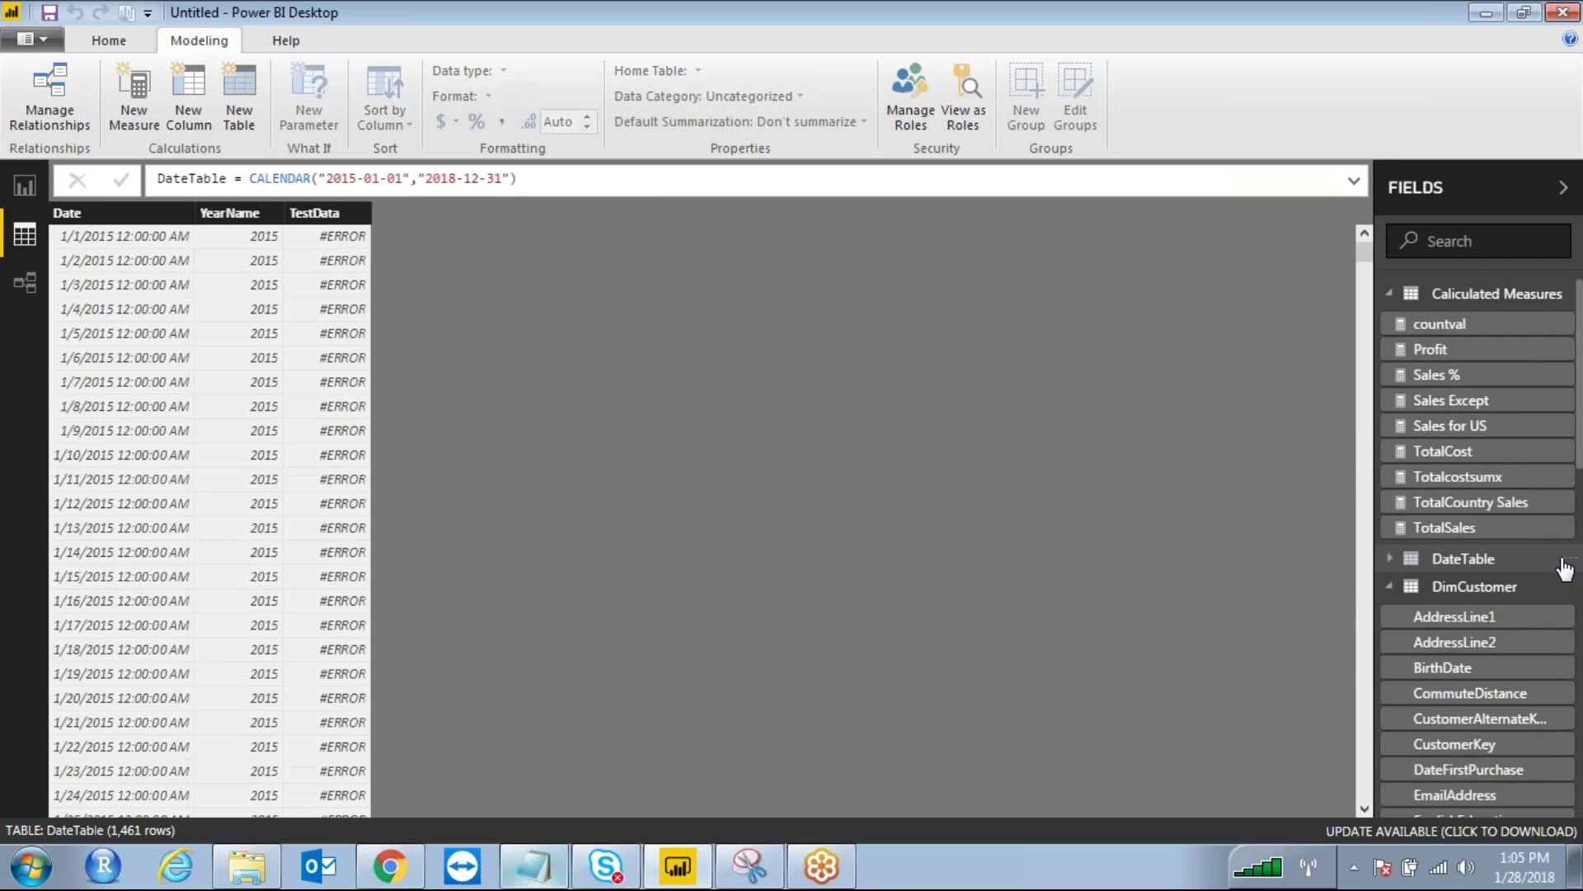
click(1564, 564)
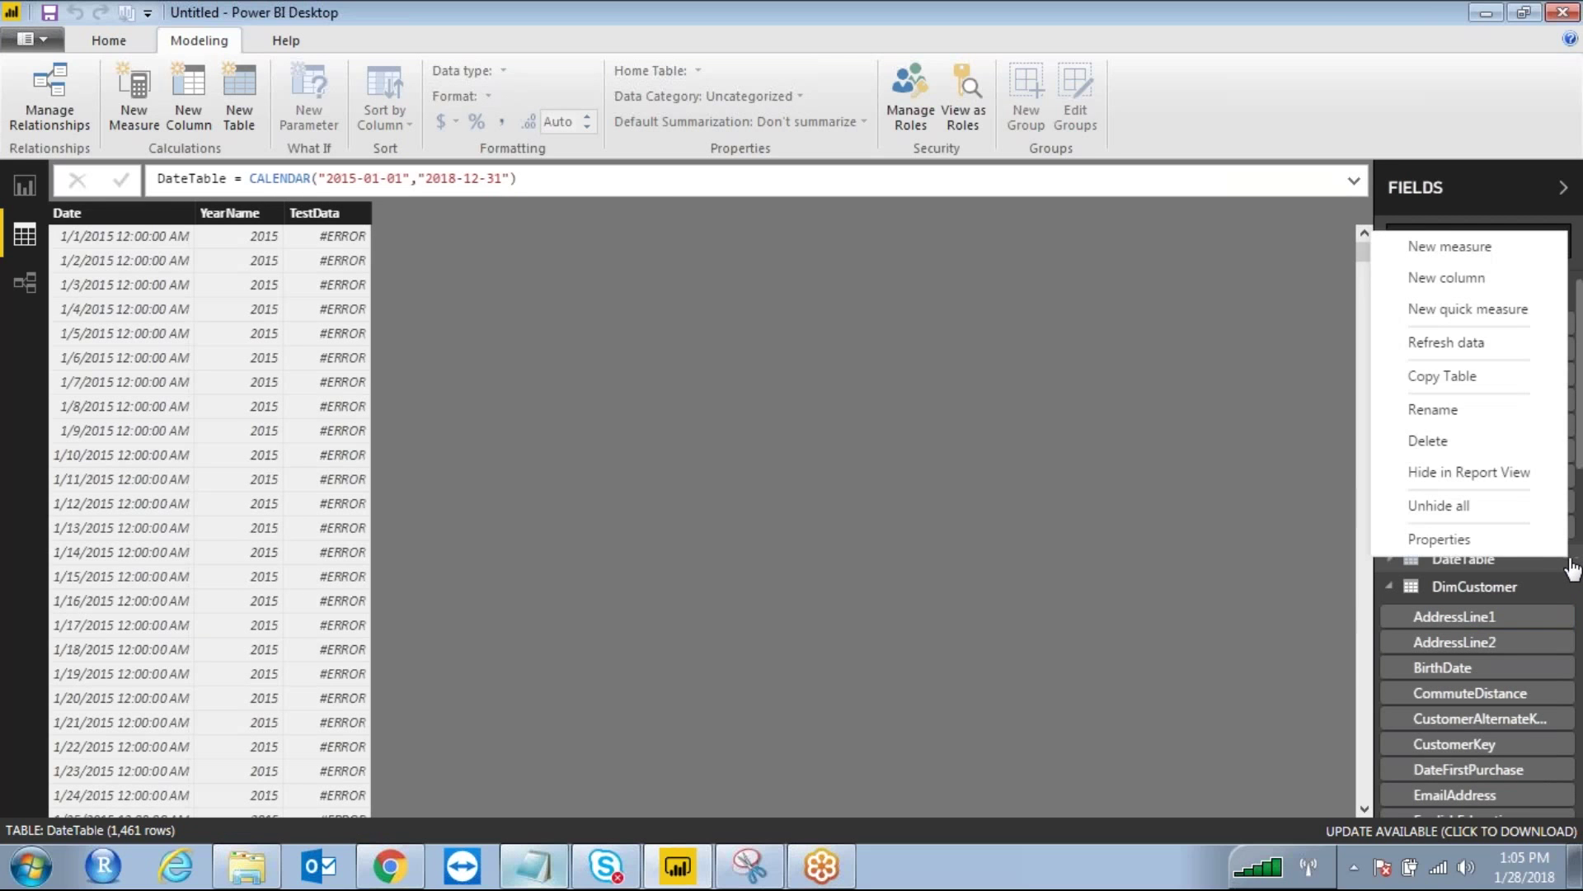
click(1472, 441)
click(903, 469)
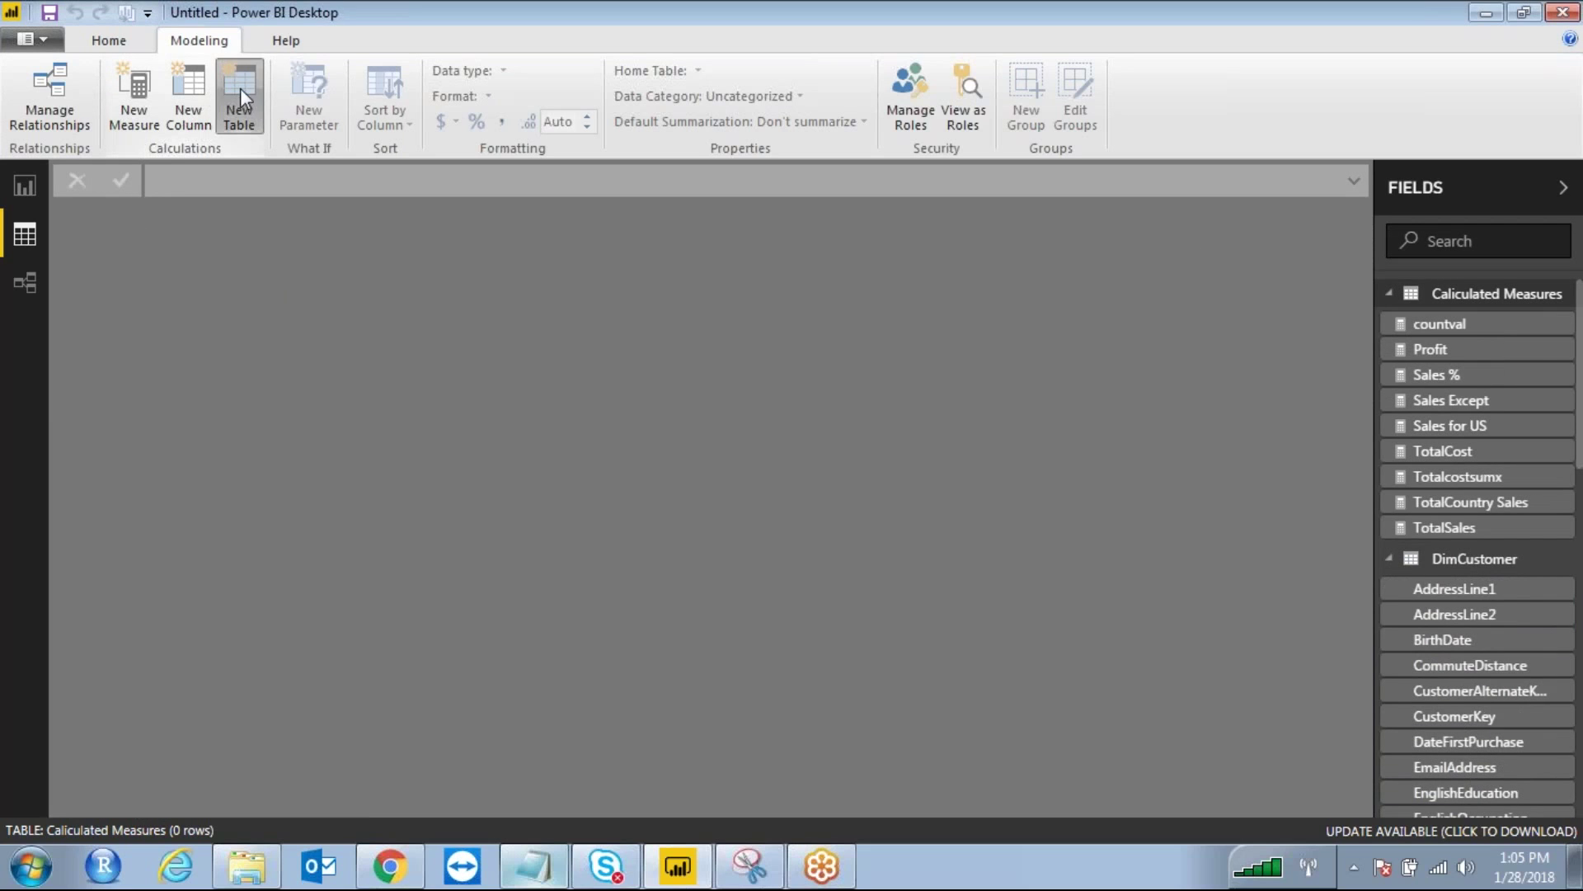
Create a new calculated table from the copied TestData code, covering 2016, 1, 1 to 2018, 12, 31
click(239, 103)
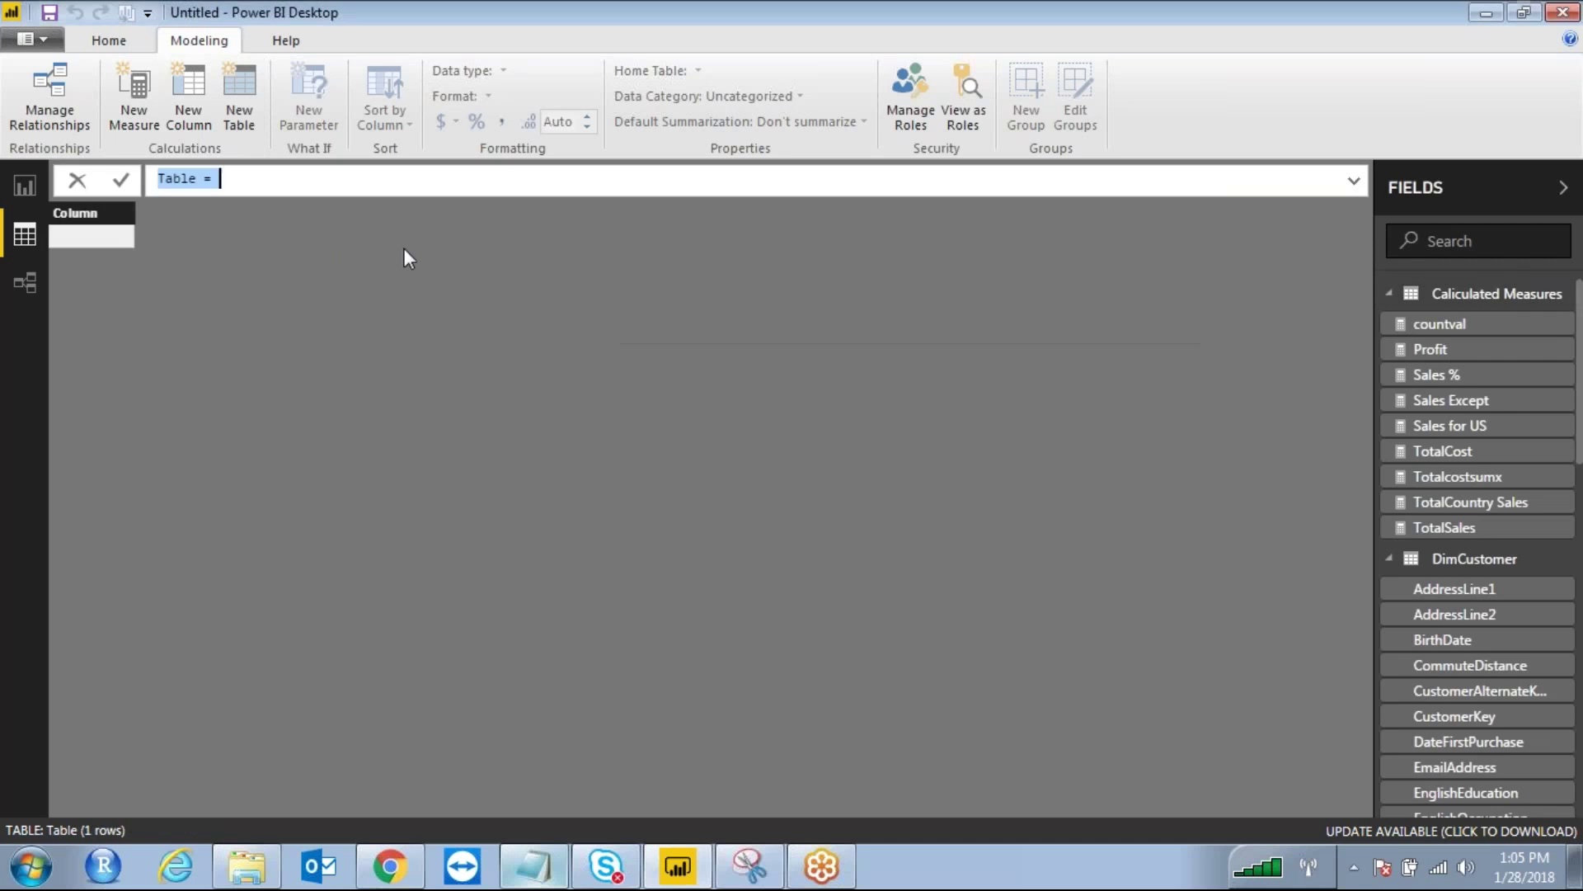
key(ctrl+v)
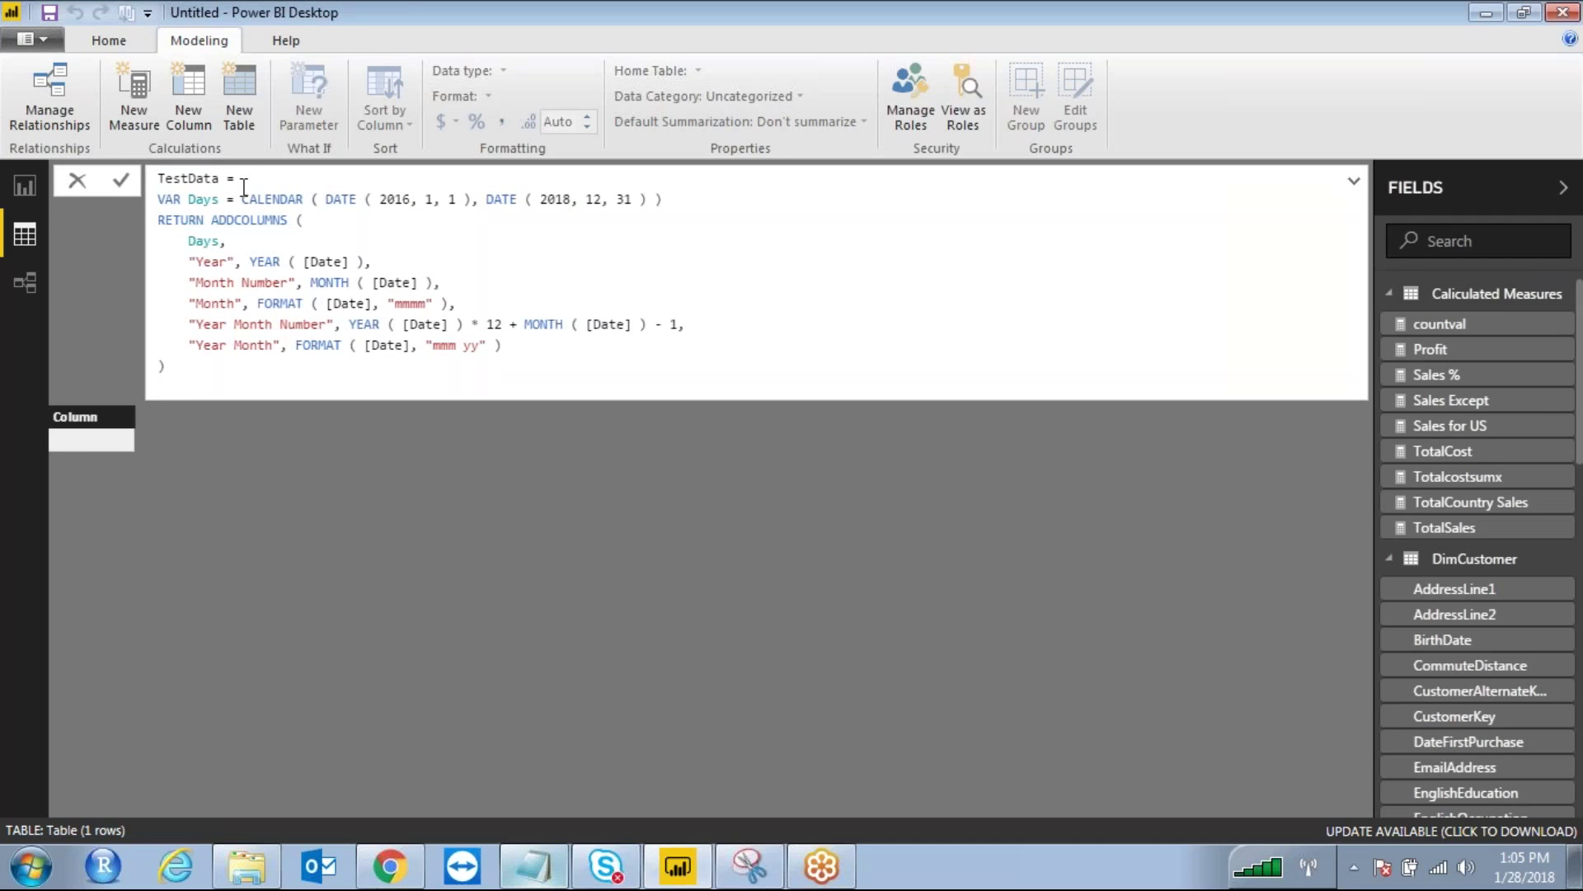
click(331, 247)
key(Return)
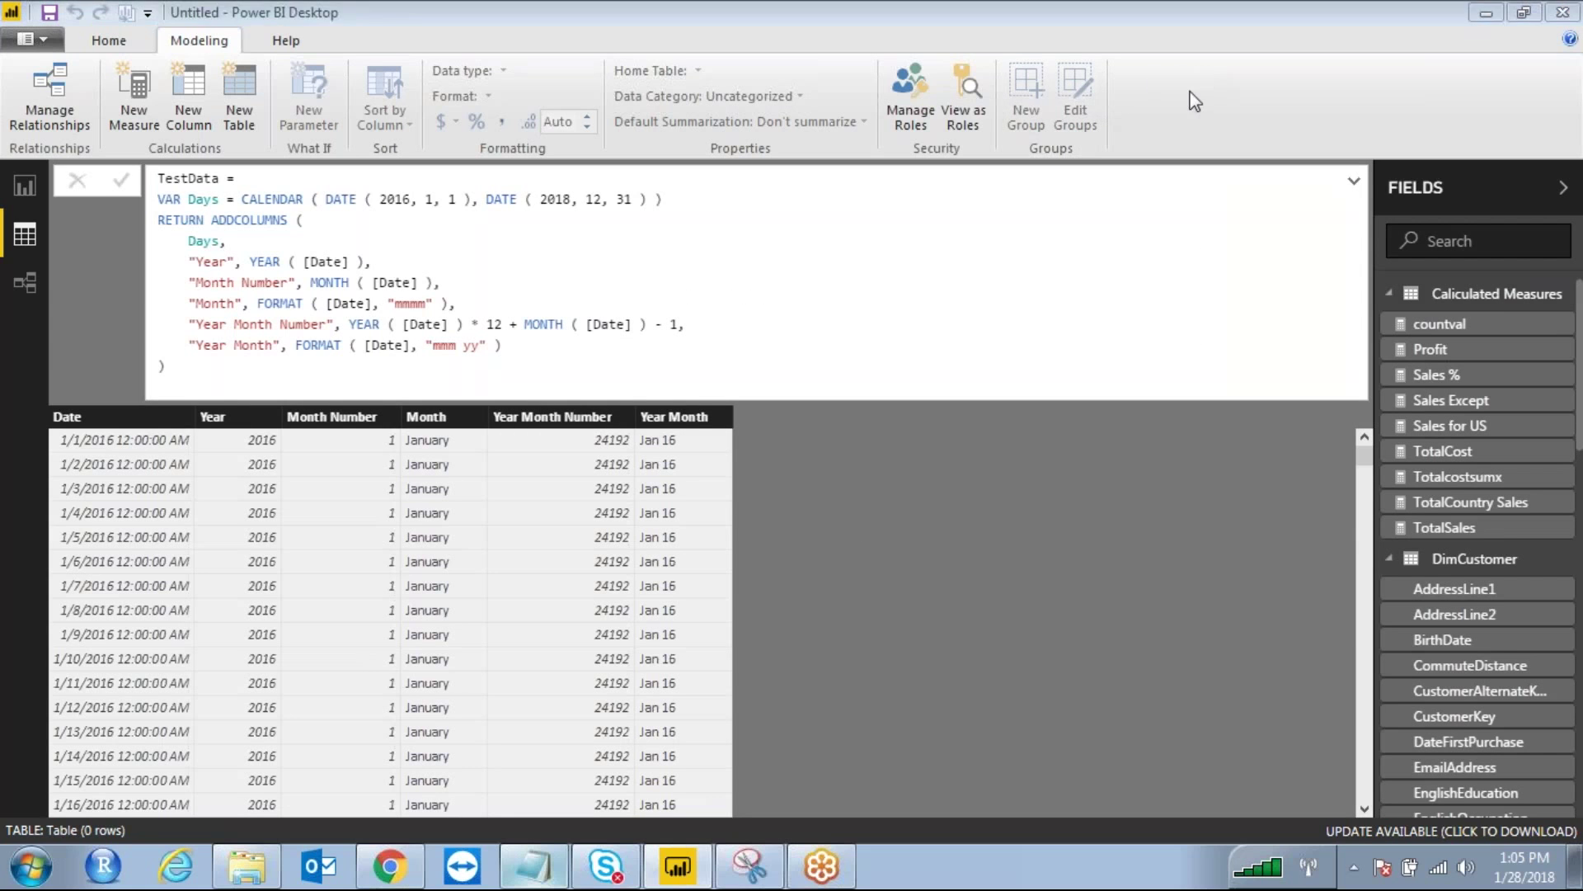
Examine how the new table's Date, Year and month columns correspond to the Days variable and ADDCOLUMNS definitions
mouse_move(73, 397)
mouse_down()
mouse_move(93, 433)
mouse_move(68, 355)
mouse_move(111, 210)
mouse_up()
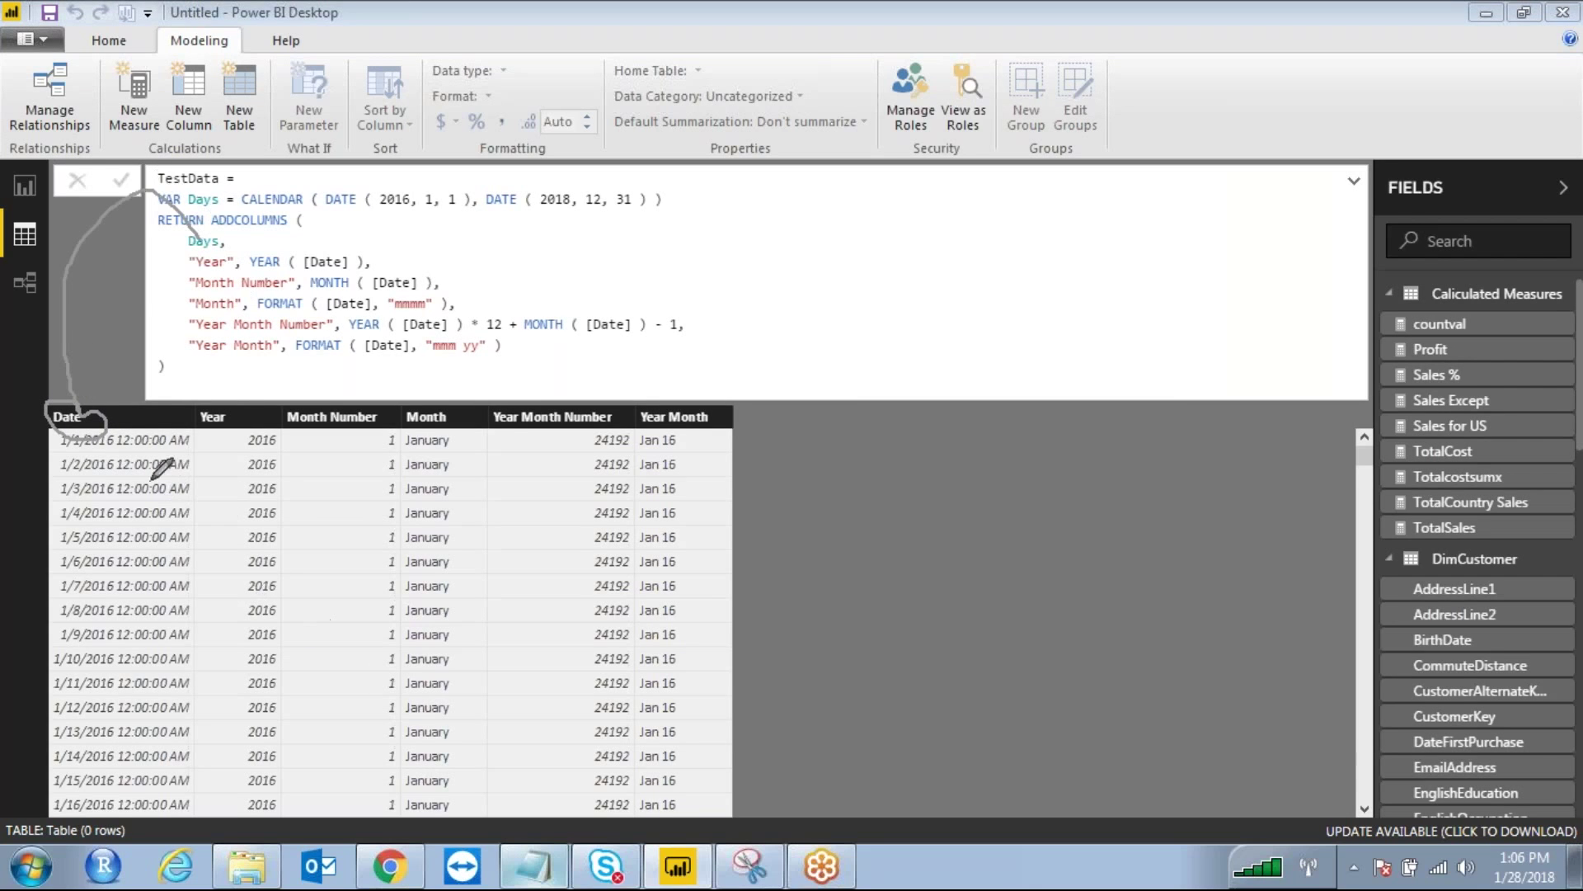
drag(382, 211, 453, 218)
drag(565, 211, 608, 217)
mouse_move(227, 404)
mouse_down()
mouse_move(201, 416)
mouse_move(243, 400)
mouse_move(205, 286)
mouse_up()
mouse_move(306, 394)
mouse_down()
mouse_move(347, 435)
mouse_move(313, 400)
mouse_move(457, 276)
mouse_move(432, 287)
mouse_move(466, 435)
mouse_move(510, 432)
mouse_move(462, 316)
mouse_up()
mouse_move(288, 230)
mouse_down()
mouse_move(269, 194)
mouse_move(237, 237)
mouse_move(257, 198)
mouse_up()
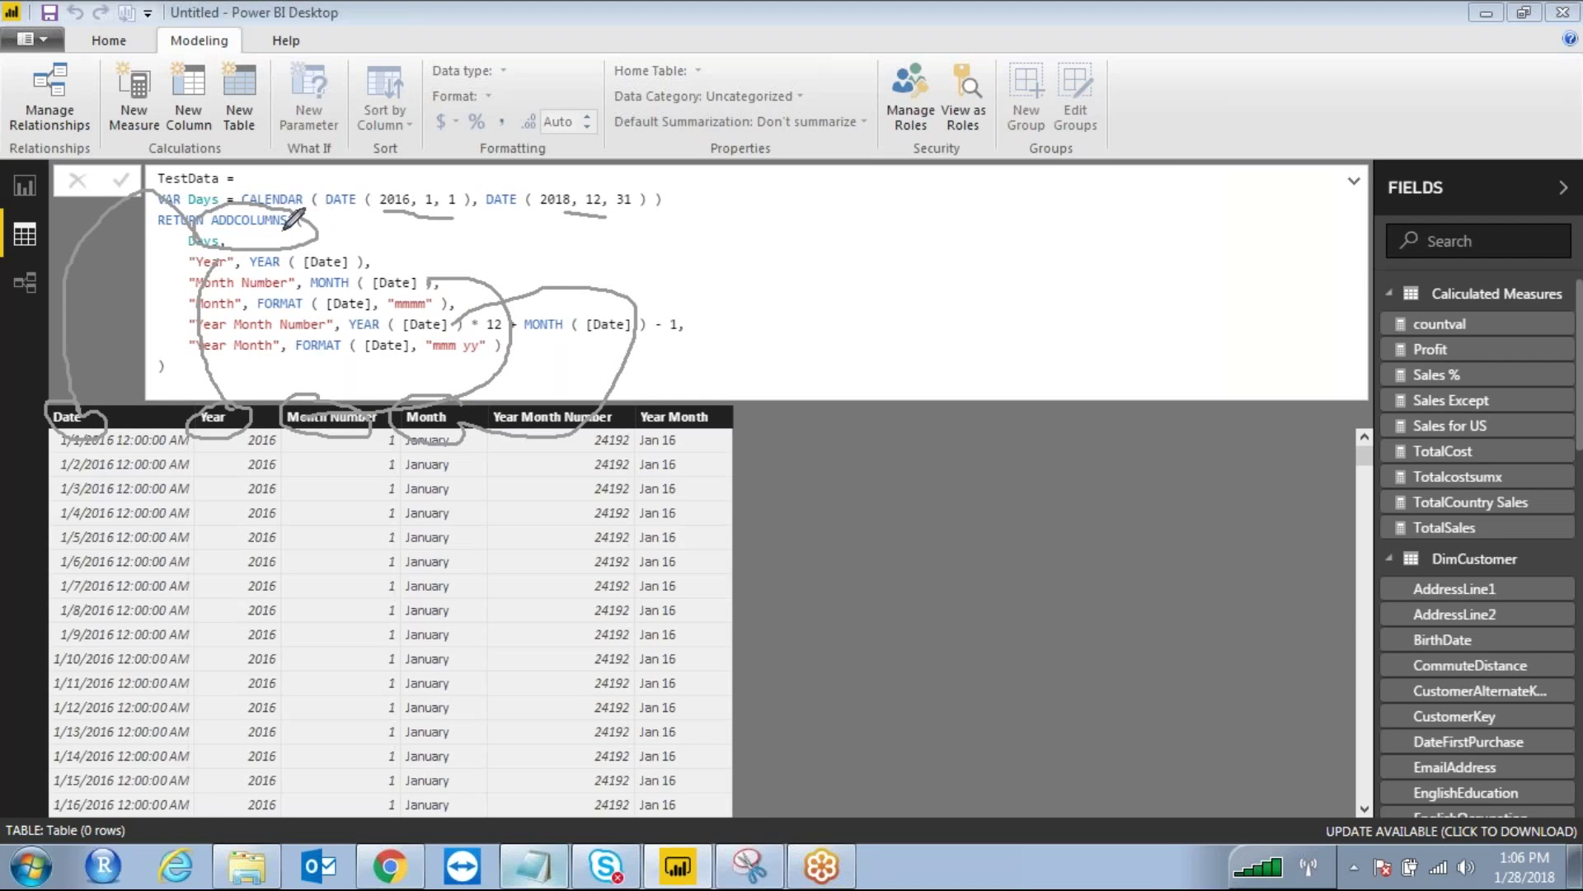
Examine the remaining month column definitions and the VAR line of the TestData formula
mouse_move(404, 239)
mouse_down()
mouse_move(427, 272)
mouse_move(528, 279)
mouse_move(499, 385)
mouse_move(581, 228)
mouse_move(486, 51)
mouse_move(211, 25)
mouse_move(165, 142)
mouse_move(224, 163)
mouse_move(95, 139)
mouse_up()
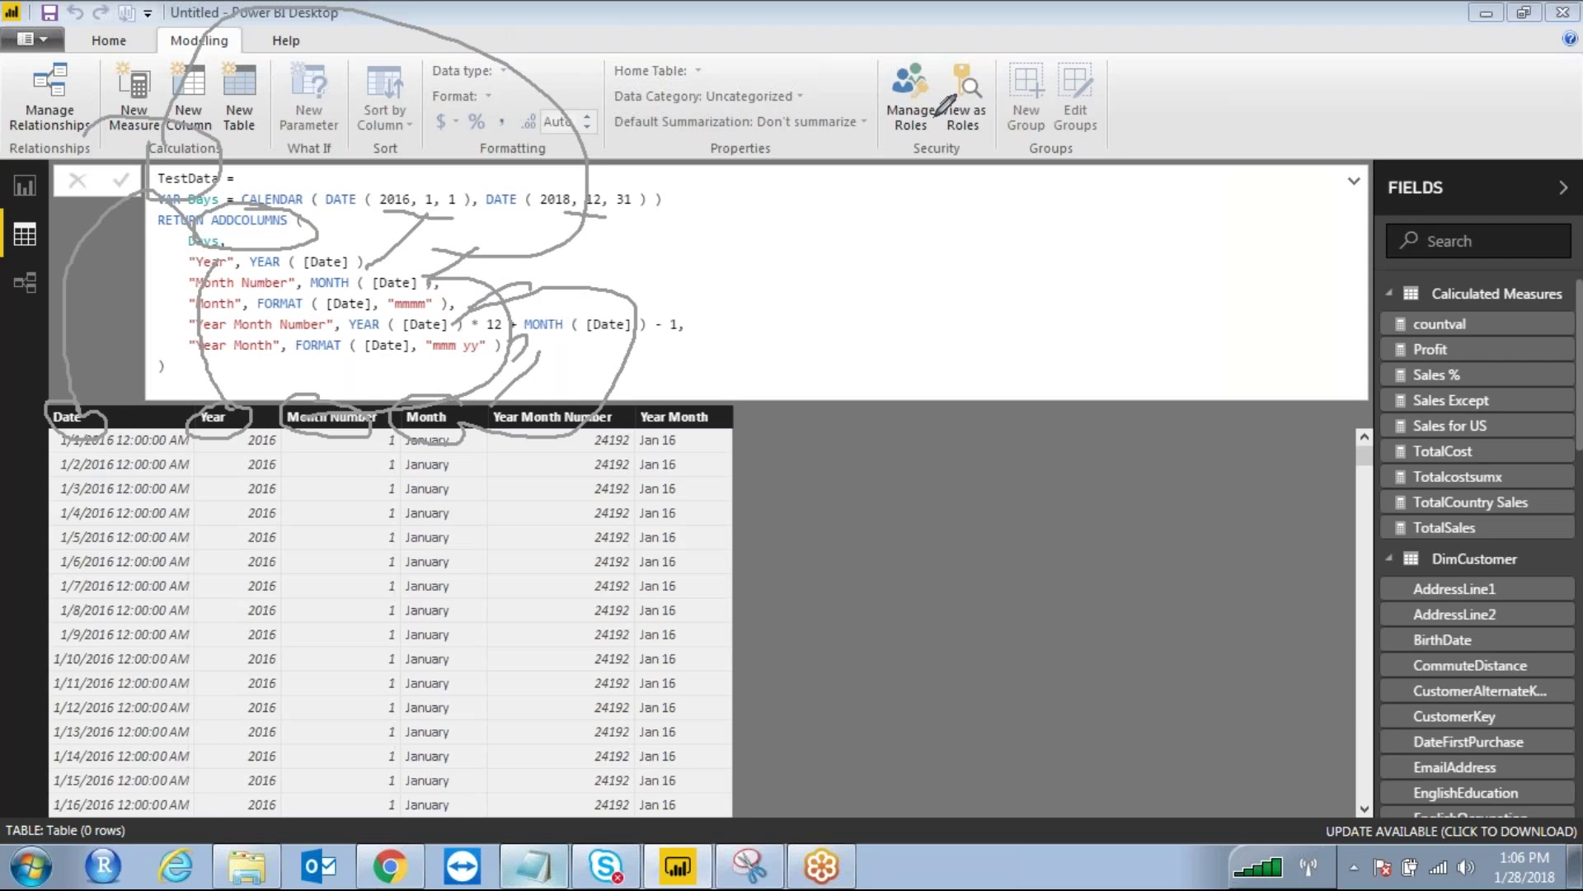
key(Escape)
key(ctrl+2)
drag(153, 213, 266, 242)
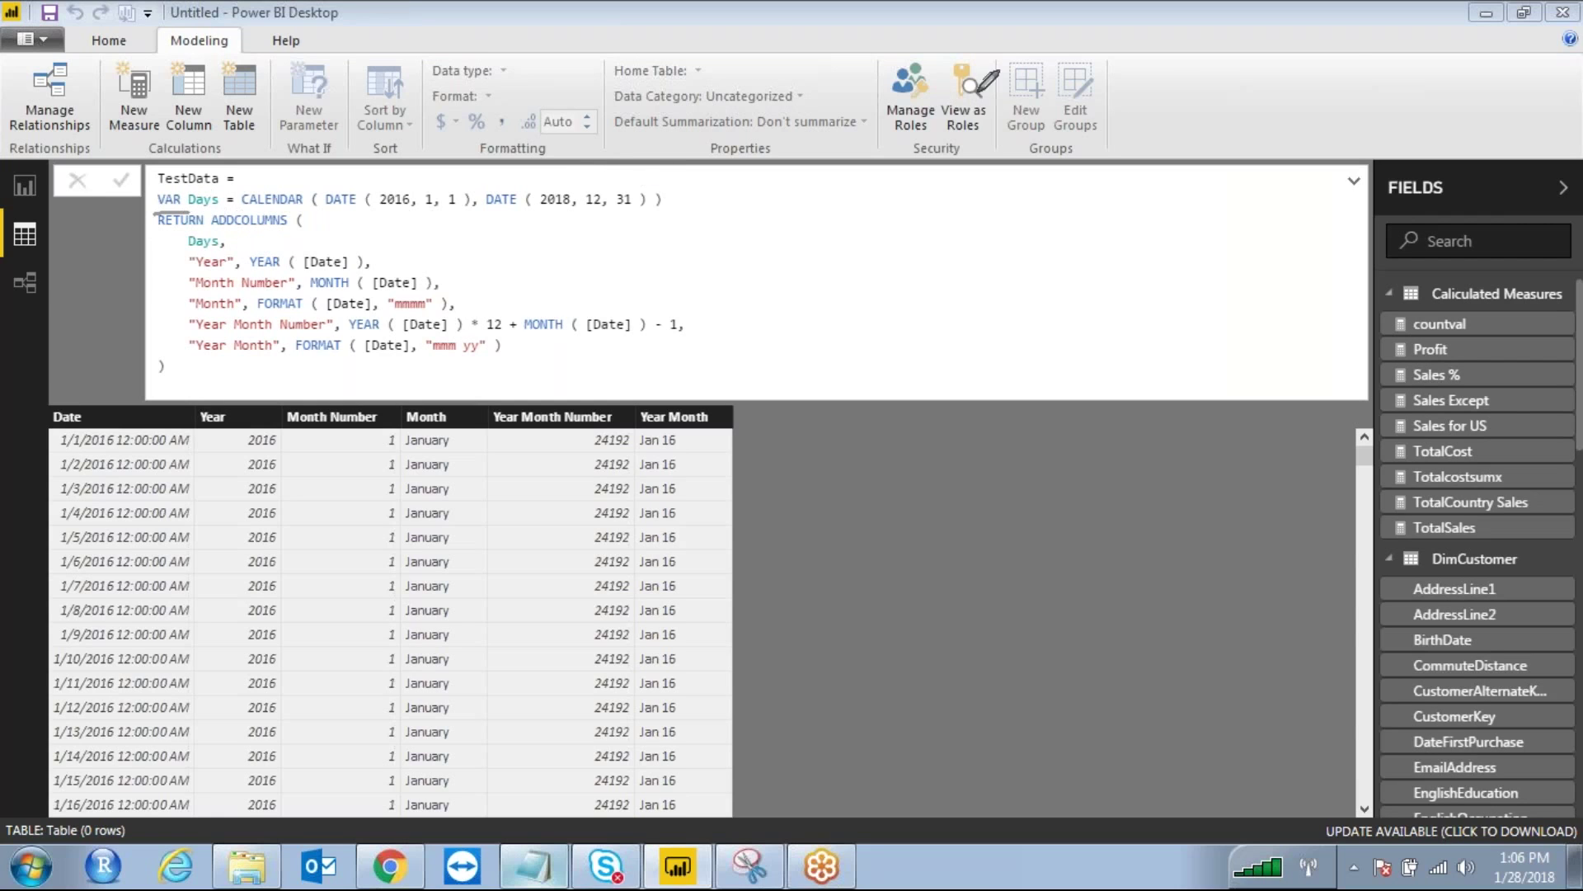
key(Escape)
Move the CALENDAR expression into ADDCOLUMNS in place of Days and remove the VAR Days line from the TestData formula
click(489, 230)
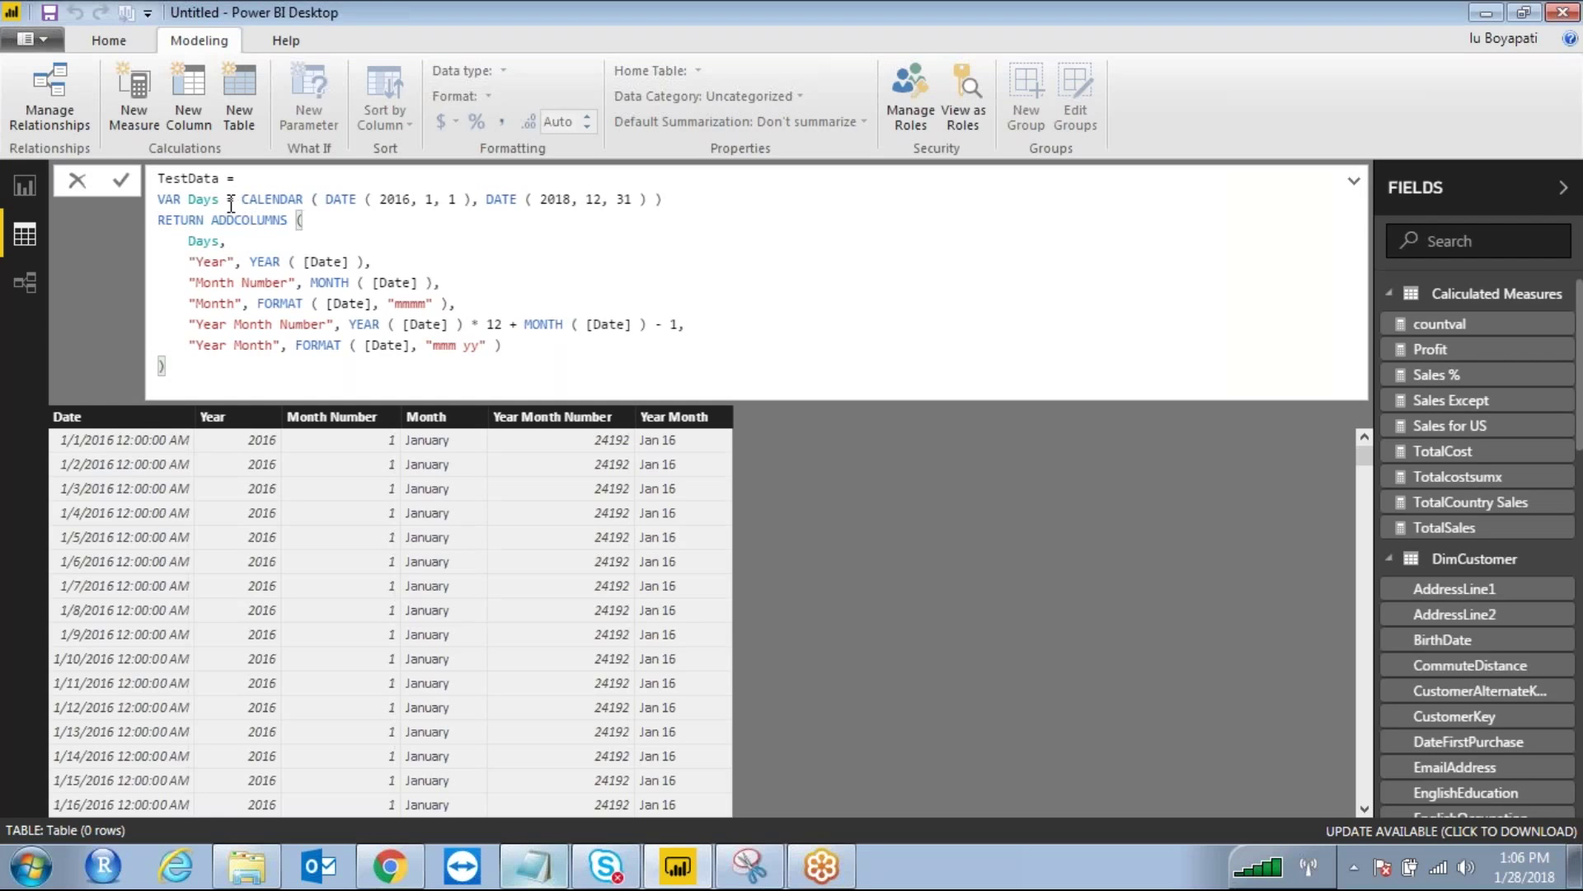
drag(242, 200, 668, 199)
key(ctrl+c)
key(Delete)
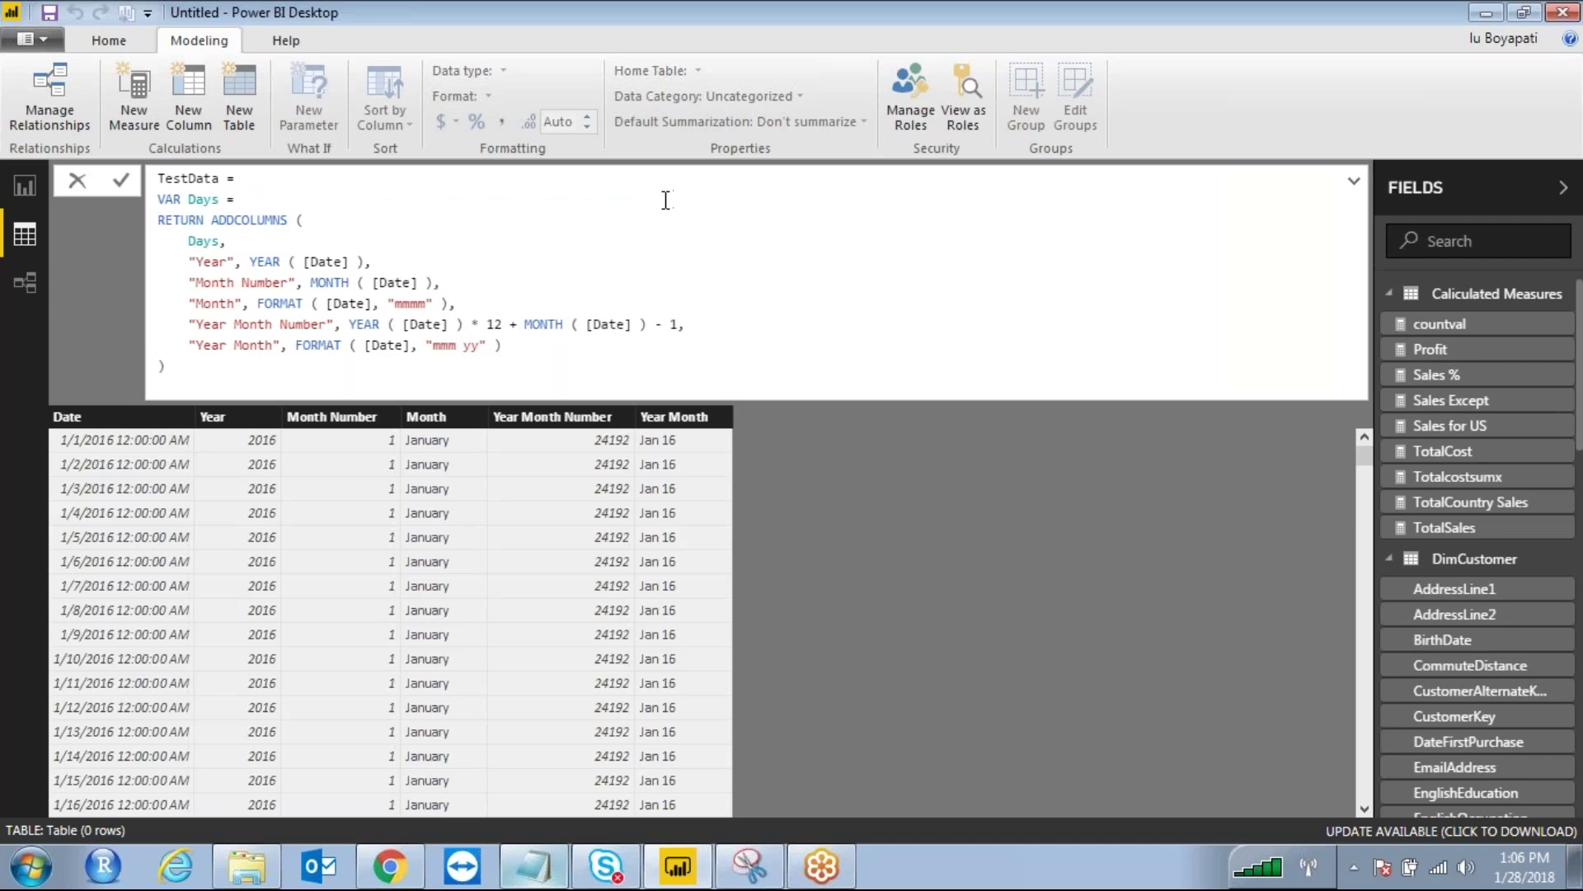
key(BackSpace)
key(BackSpace)
key(BackSpace)
key(BackSpace)
key(BackSpace)
key(BackSpace)
key(BackSpace)
key(BackSpace)
key(Delete)
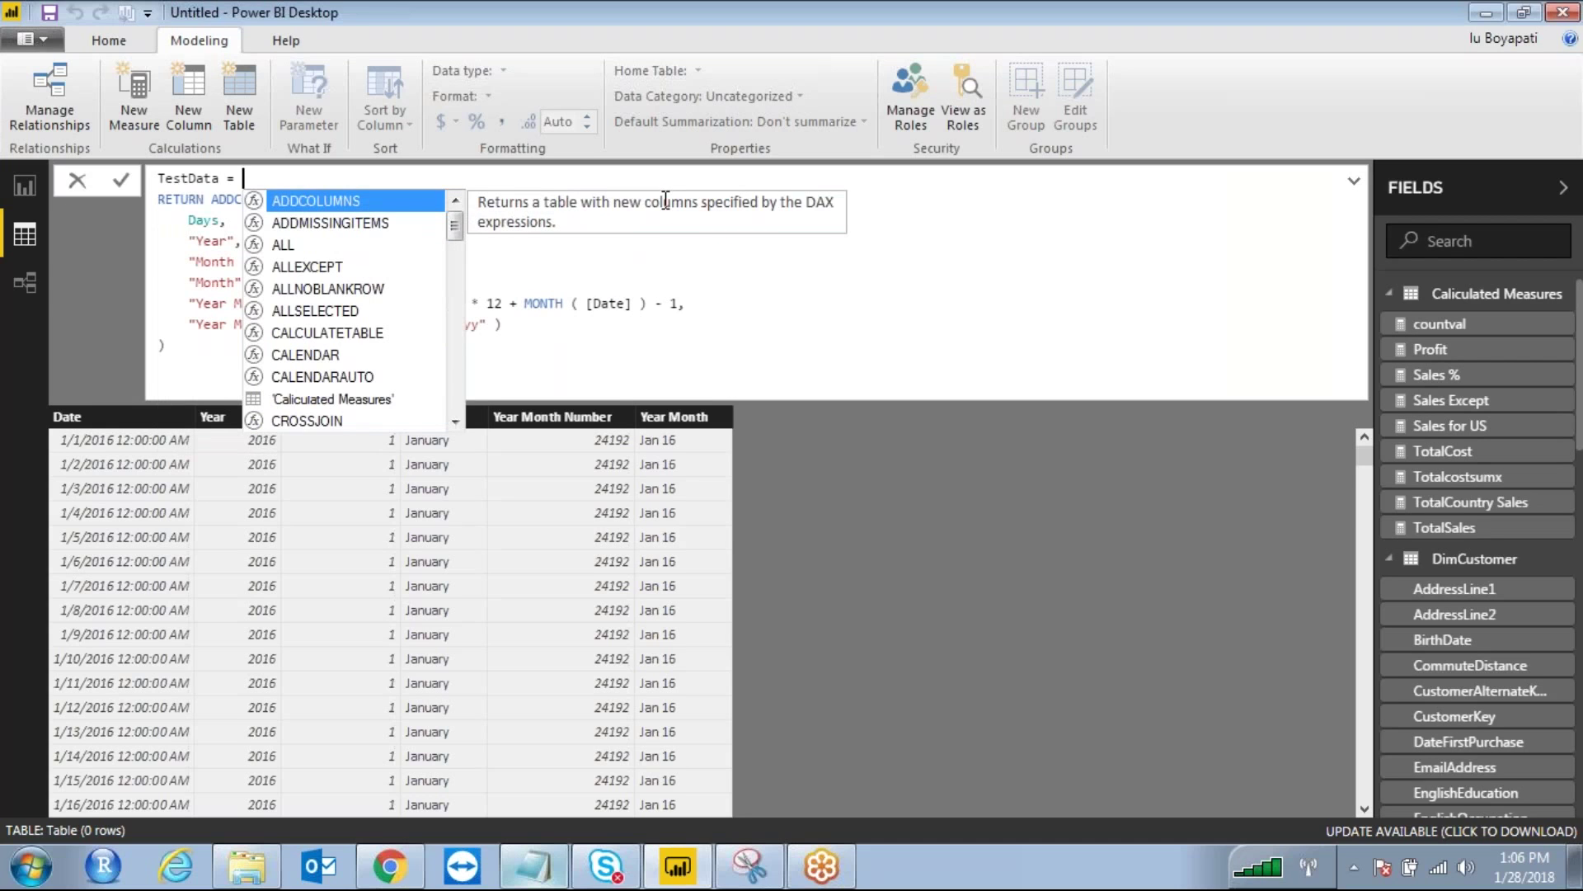
click(204, 220)
double_click(204, 220)
key(ctrl+v)
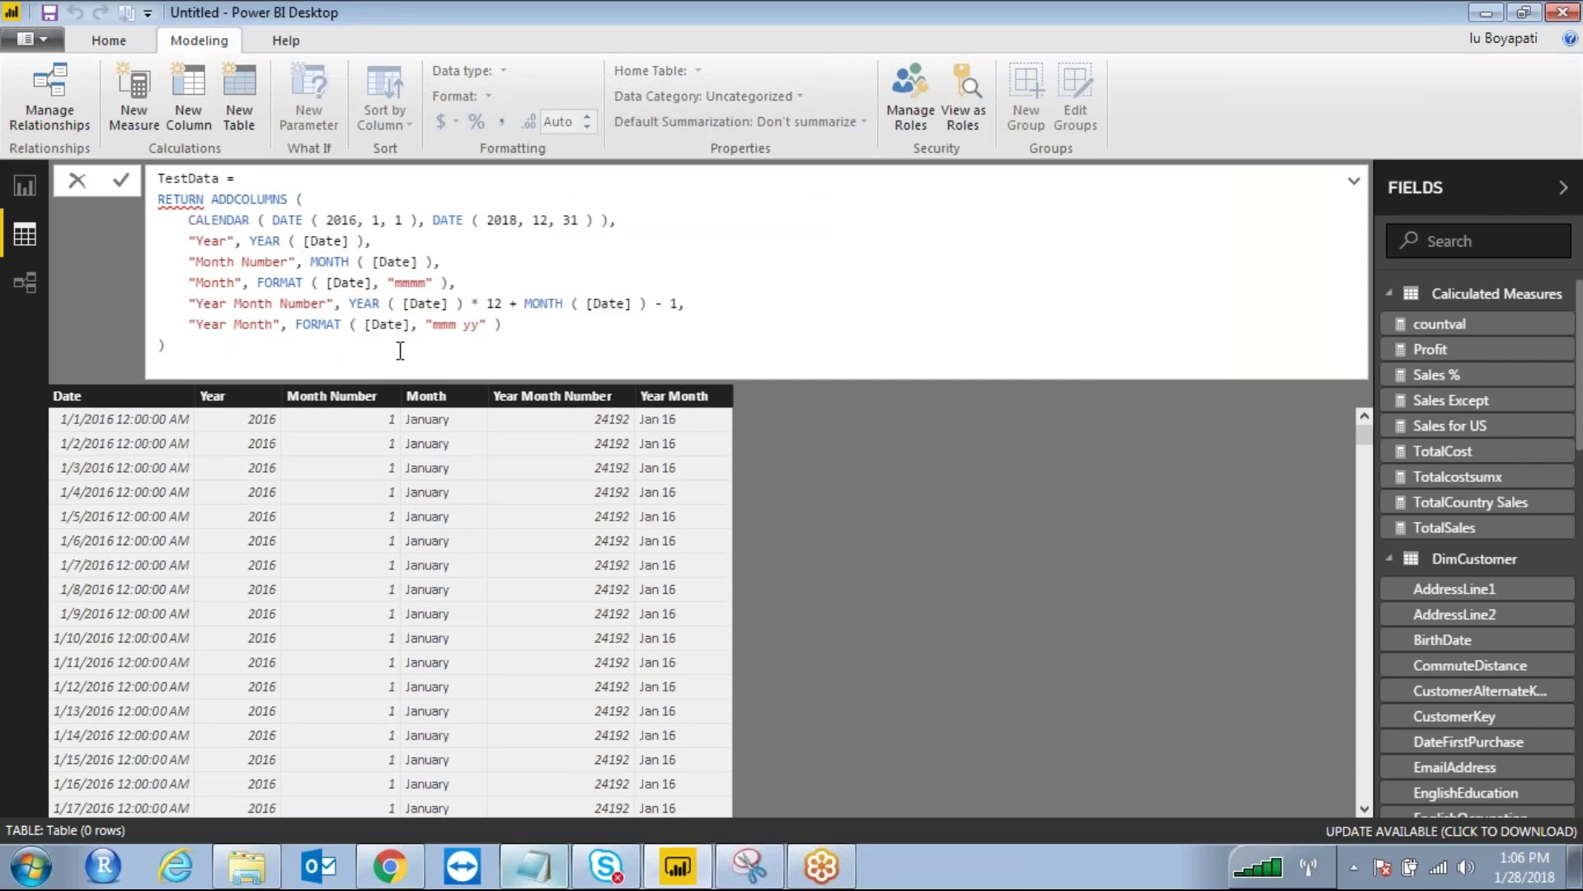
Remove the RETURN keyword so ADDCOLUMNS directly follows "TestData =" and commit the formula
double_click(176, 200)
key(BackSpace)
key(Tab)
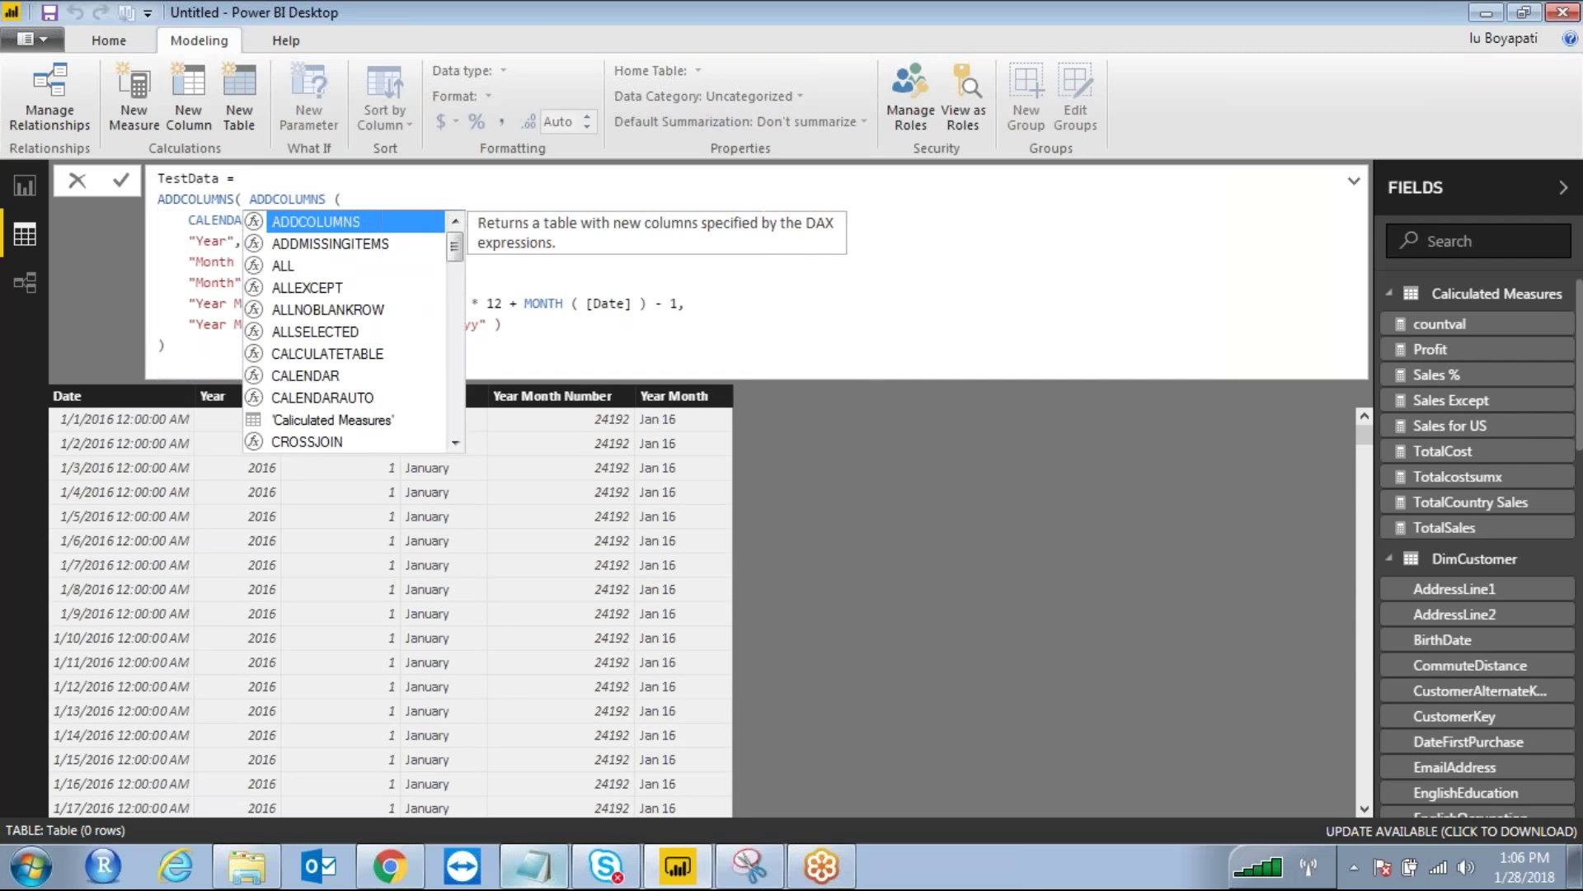
key(ctrl+z)
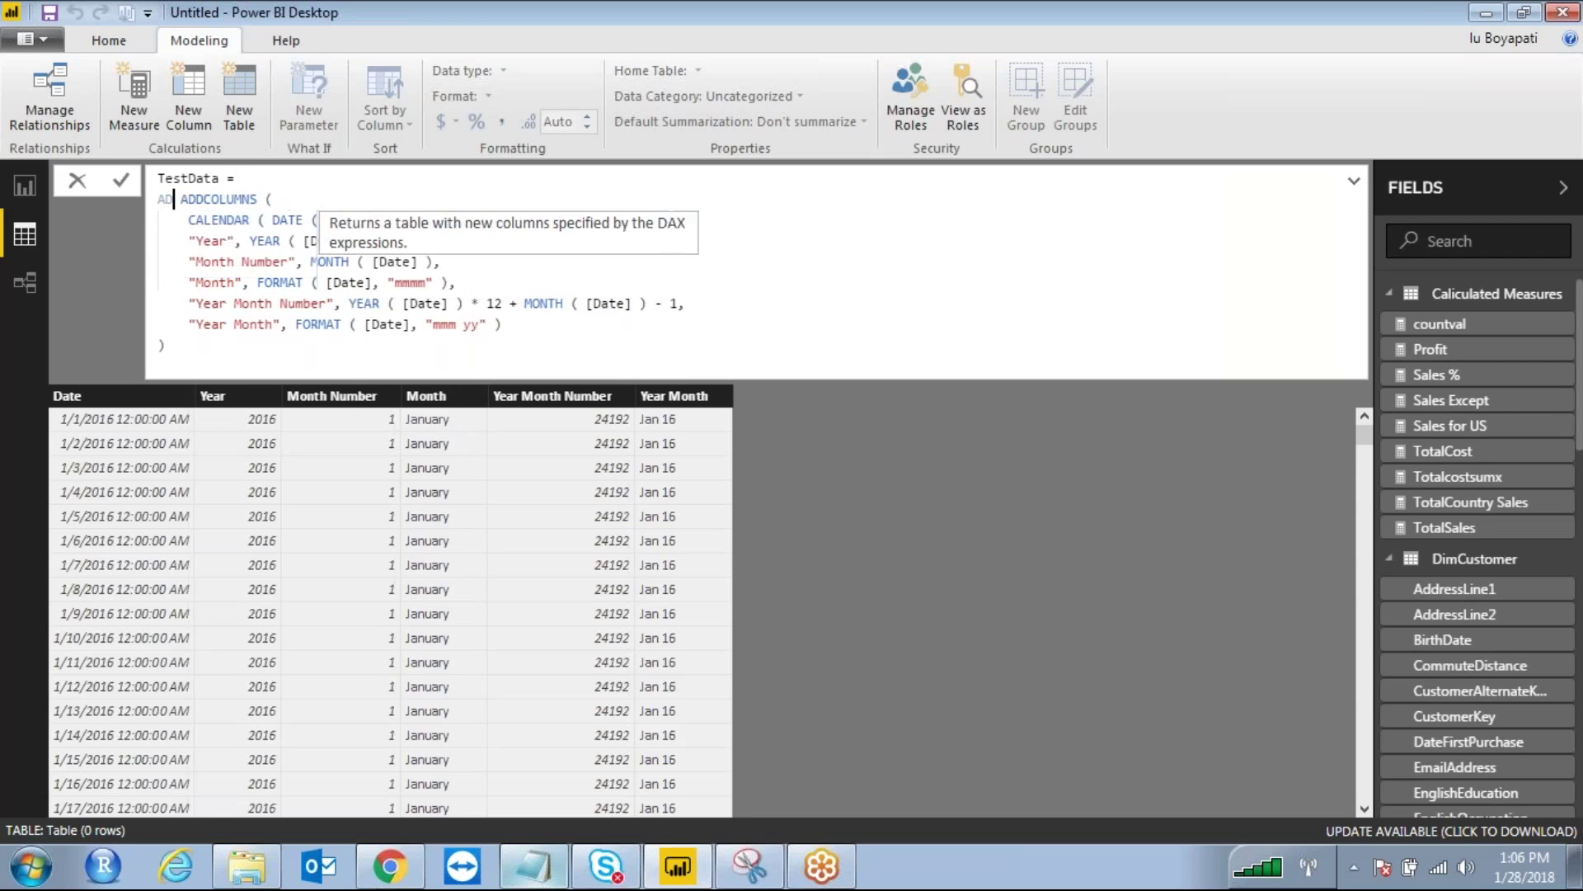
key(BackSpace)
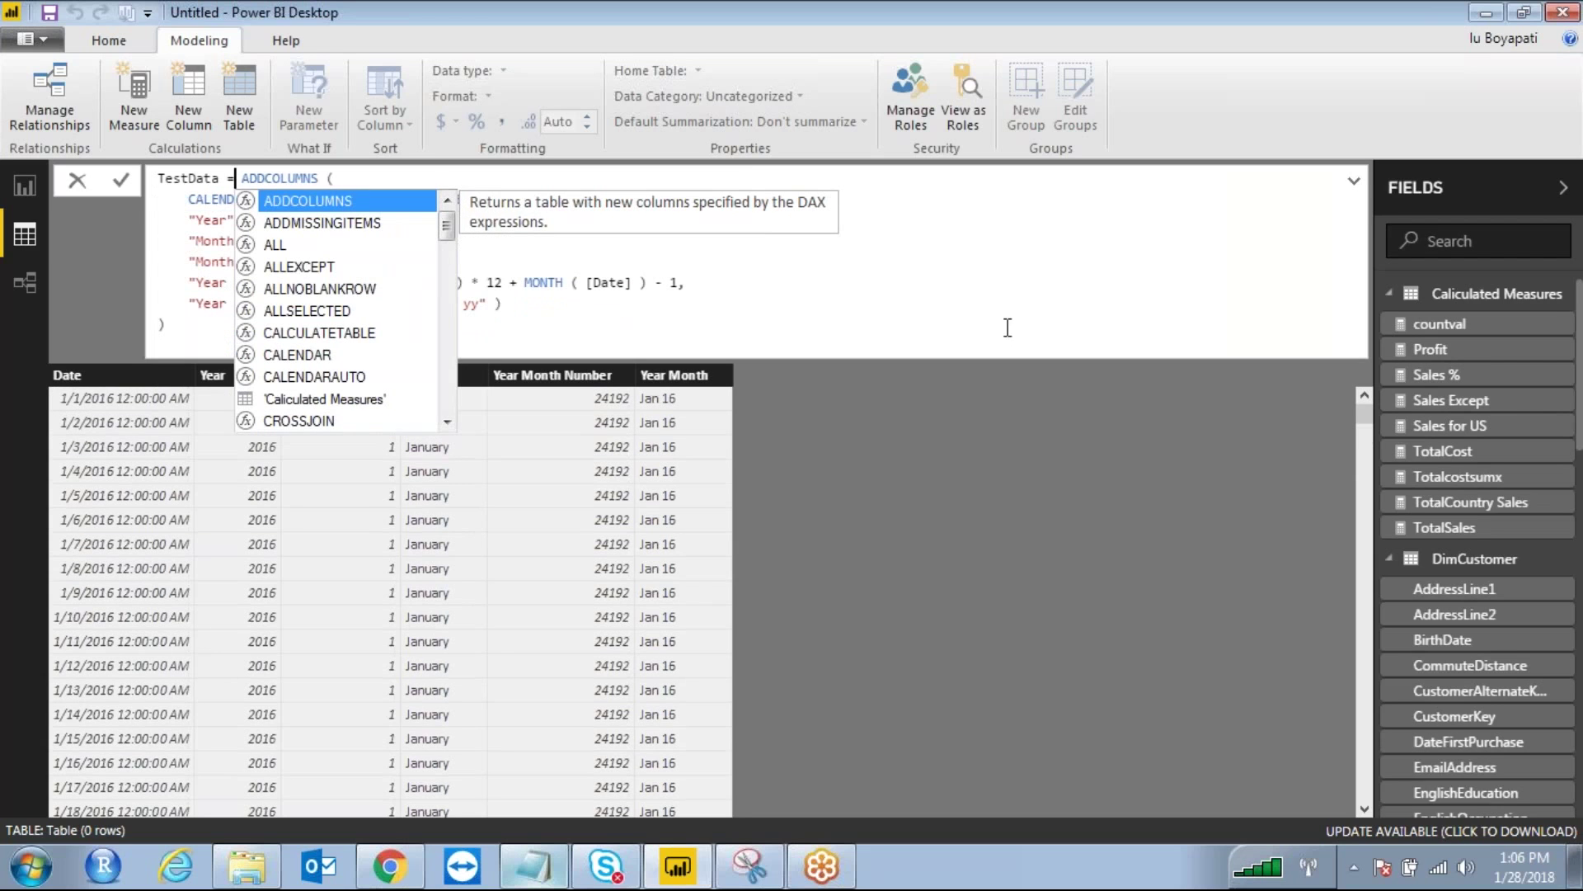
click(976, 277)
key(Return)
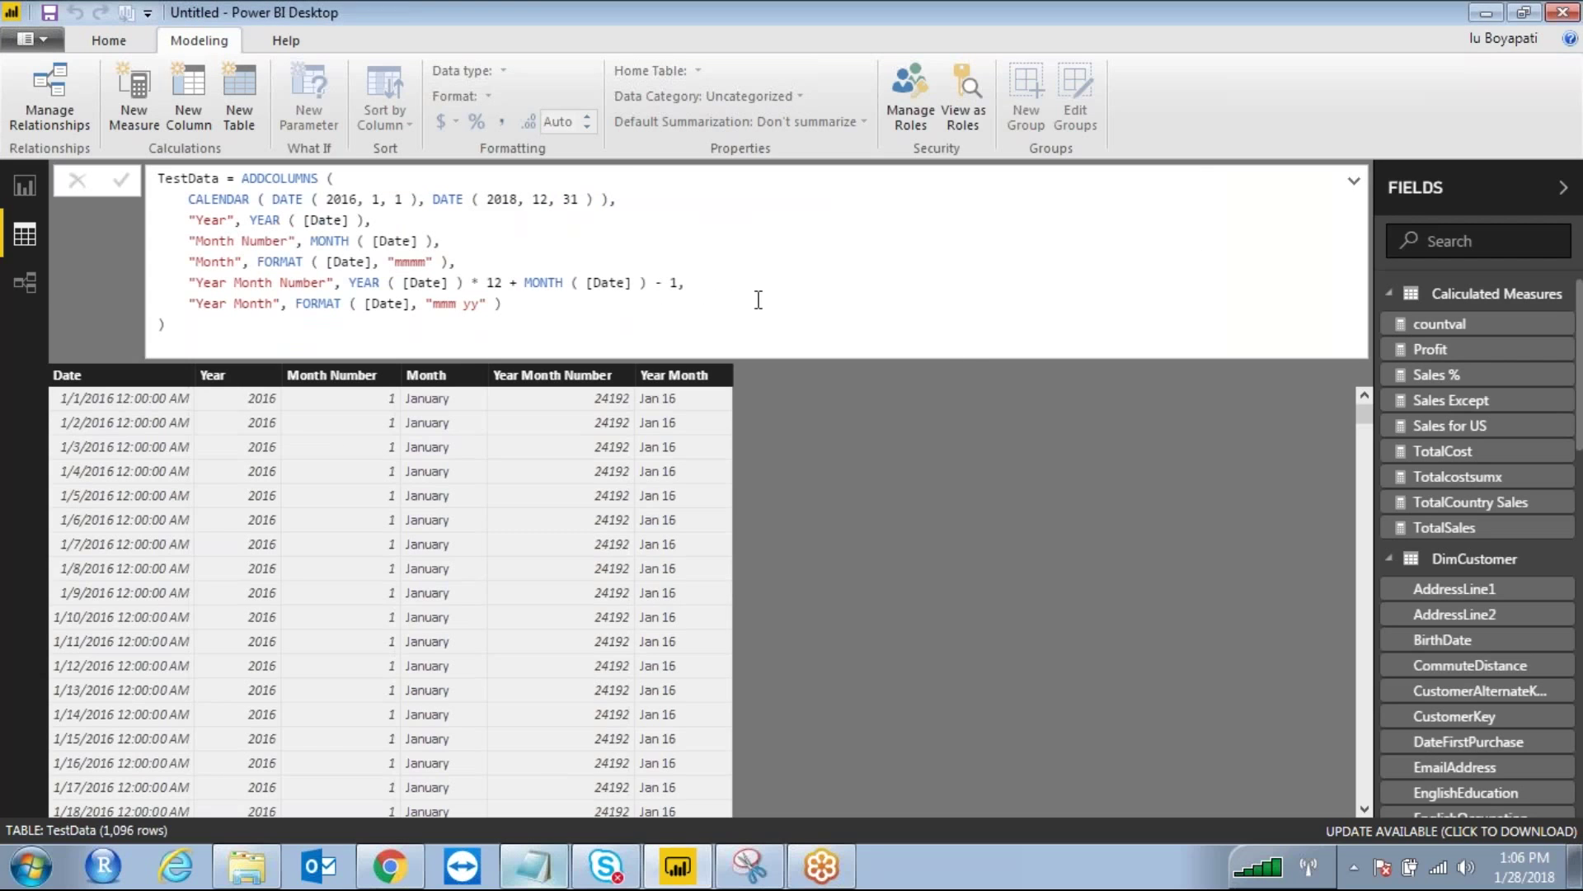
Copy the CALENDAR expression and delete it from the first argument of ADDCOLUMNS
drag(208, 329, 158, 176)
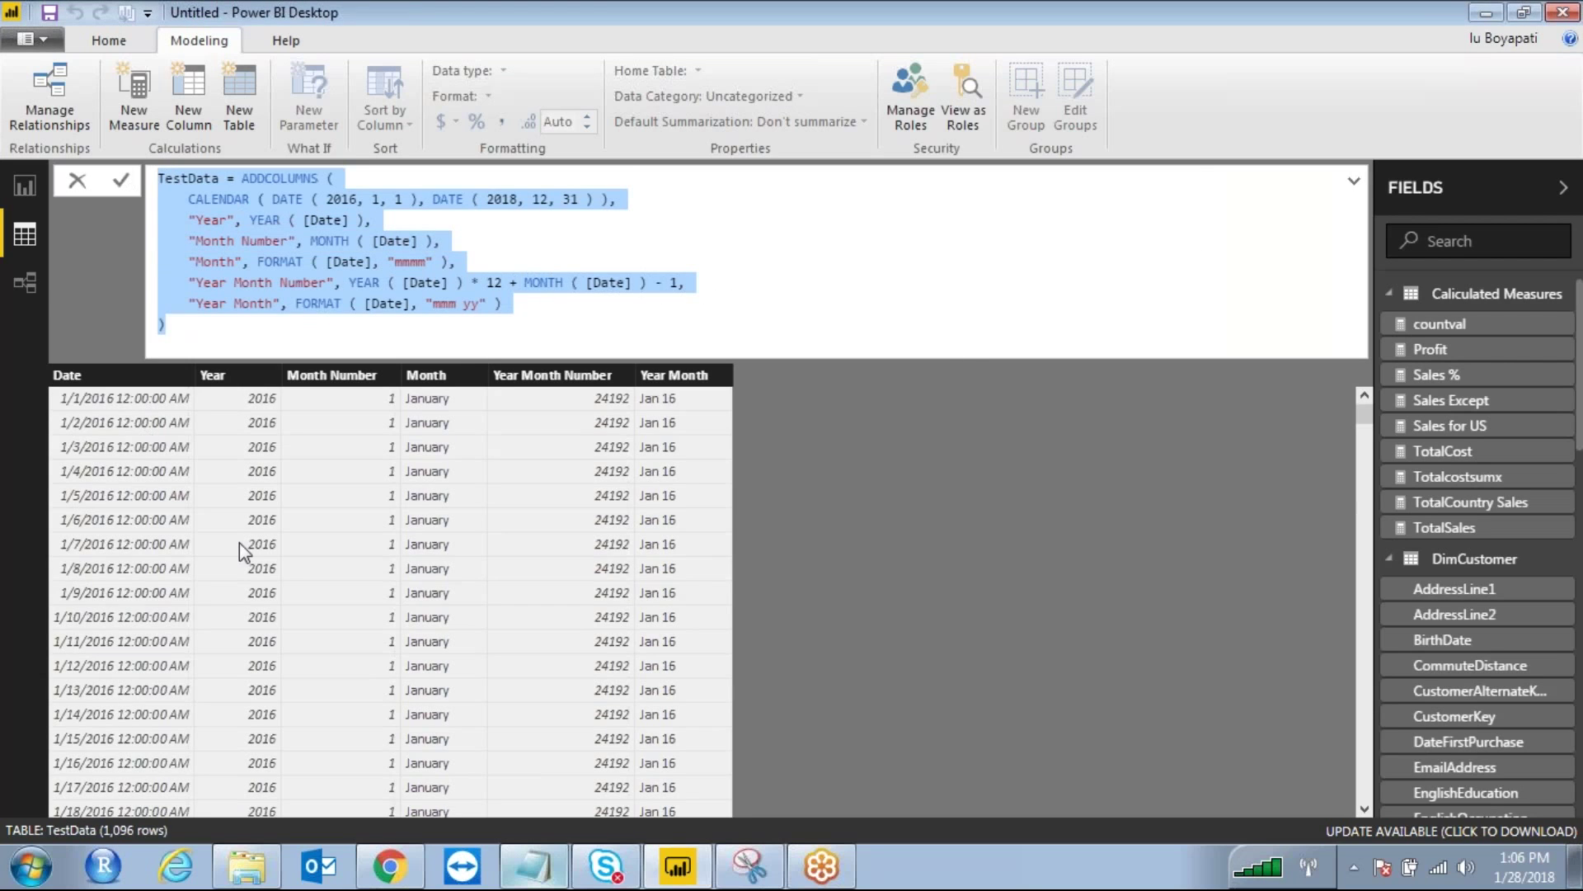
click(365, 221)
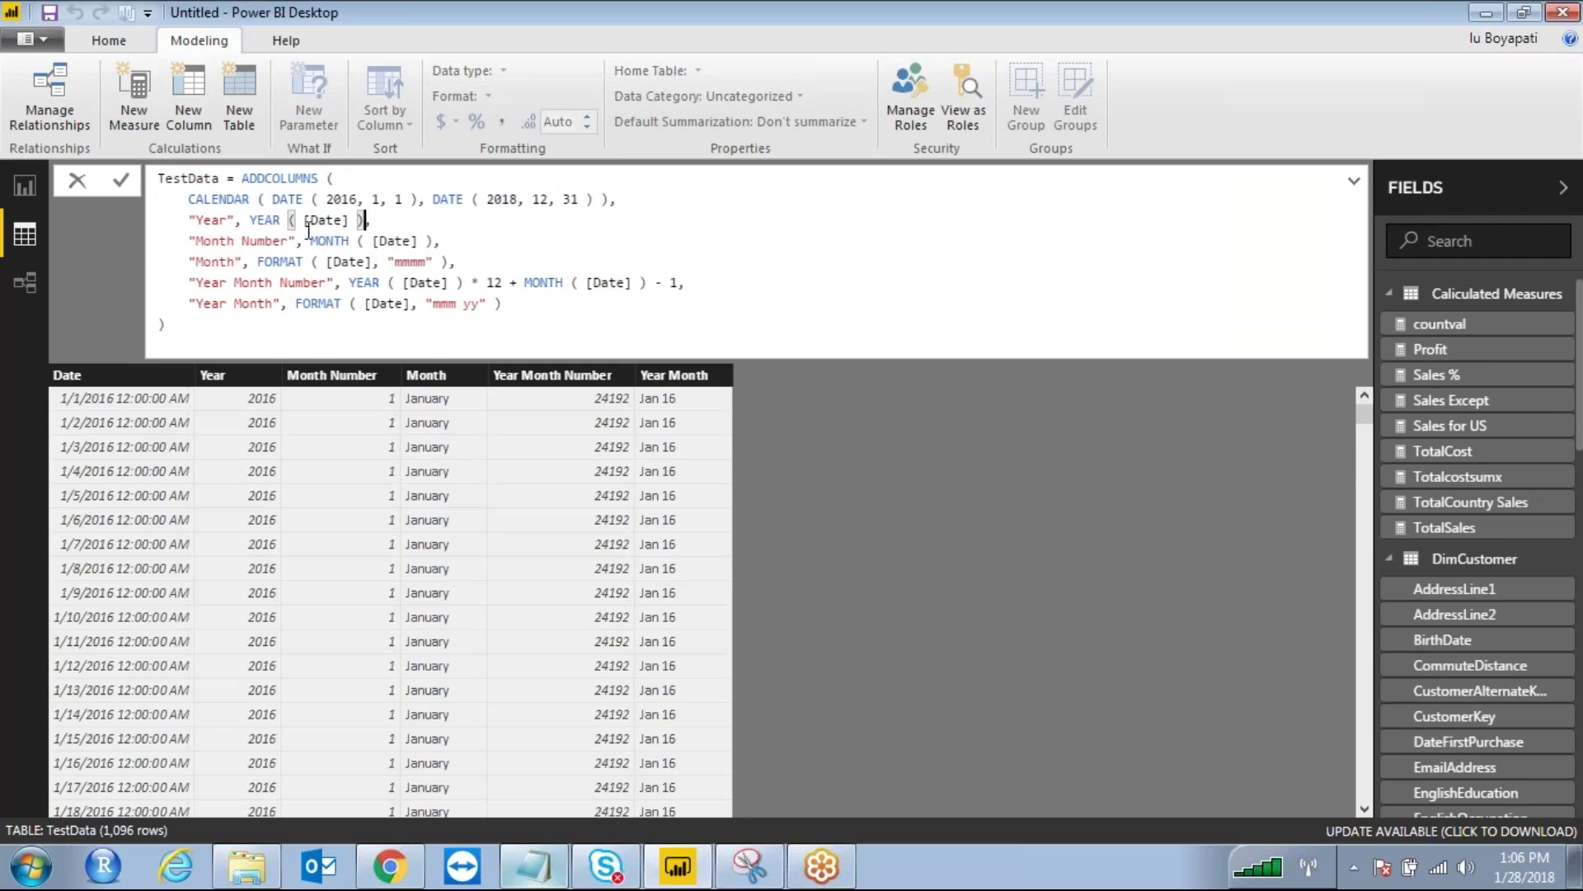
drag(181, 199, 610, 202)
key(ctrl+c)
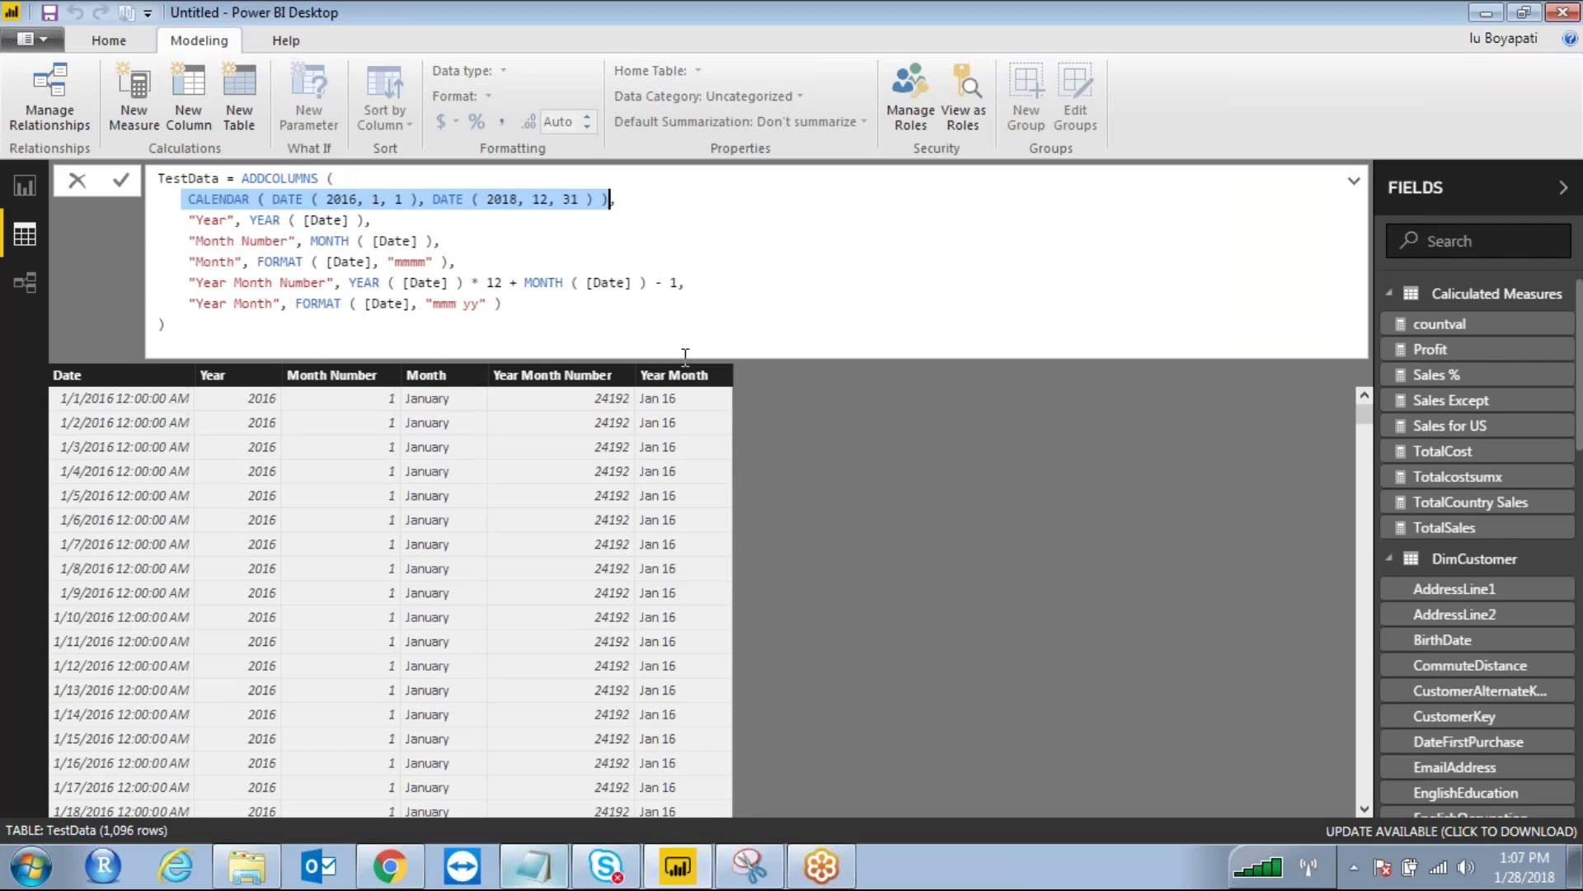
key(BackSpace)
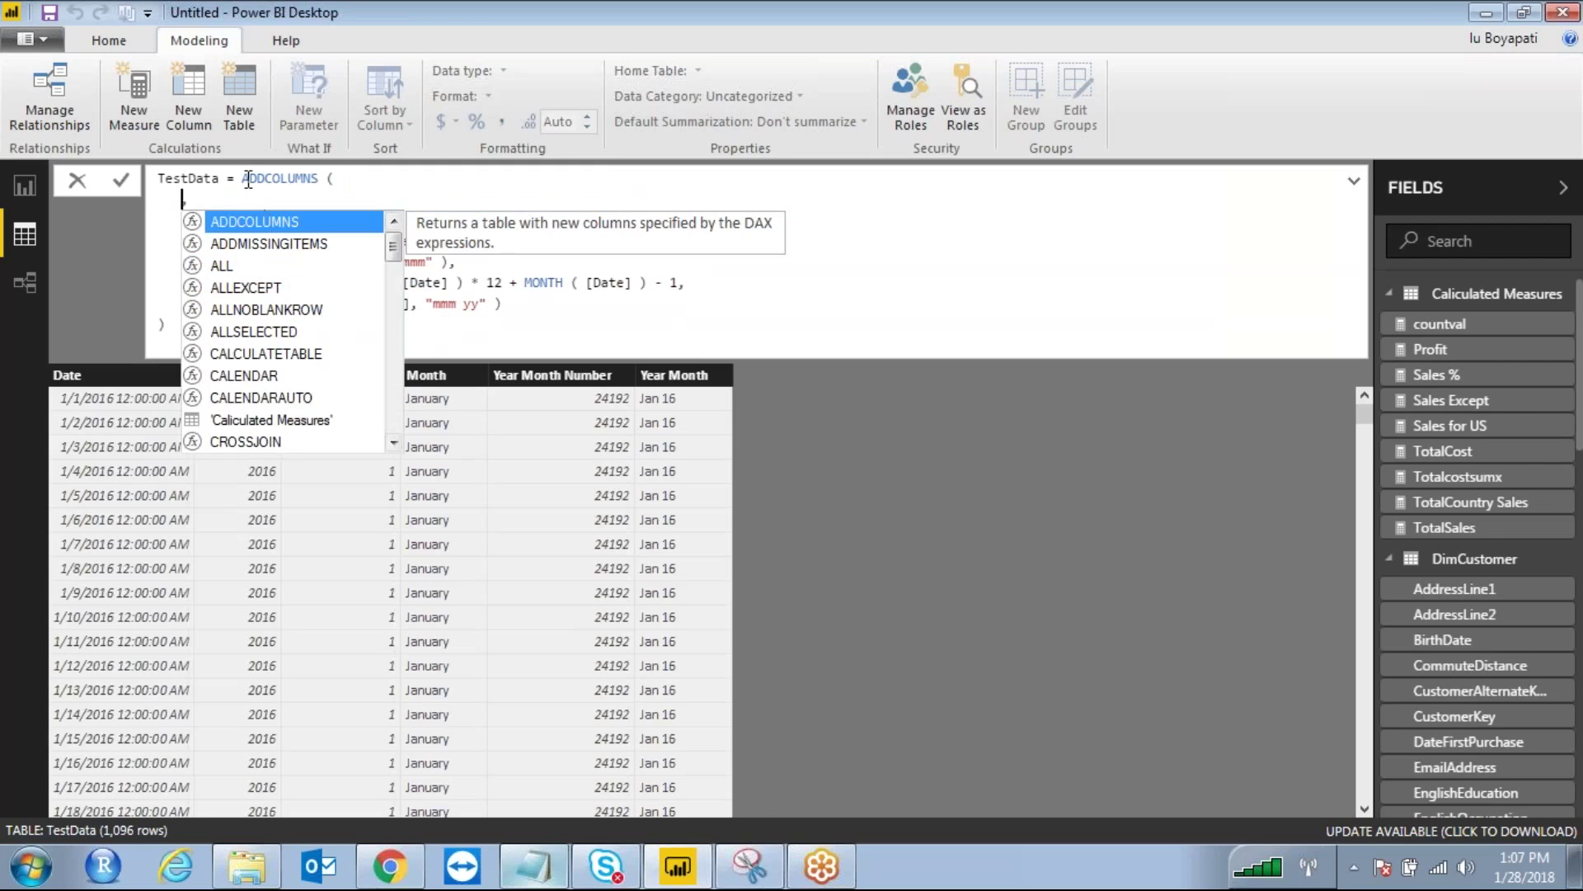
click(244, 179)
key(Return)
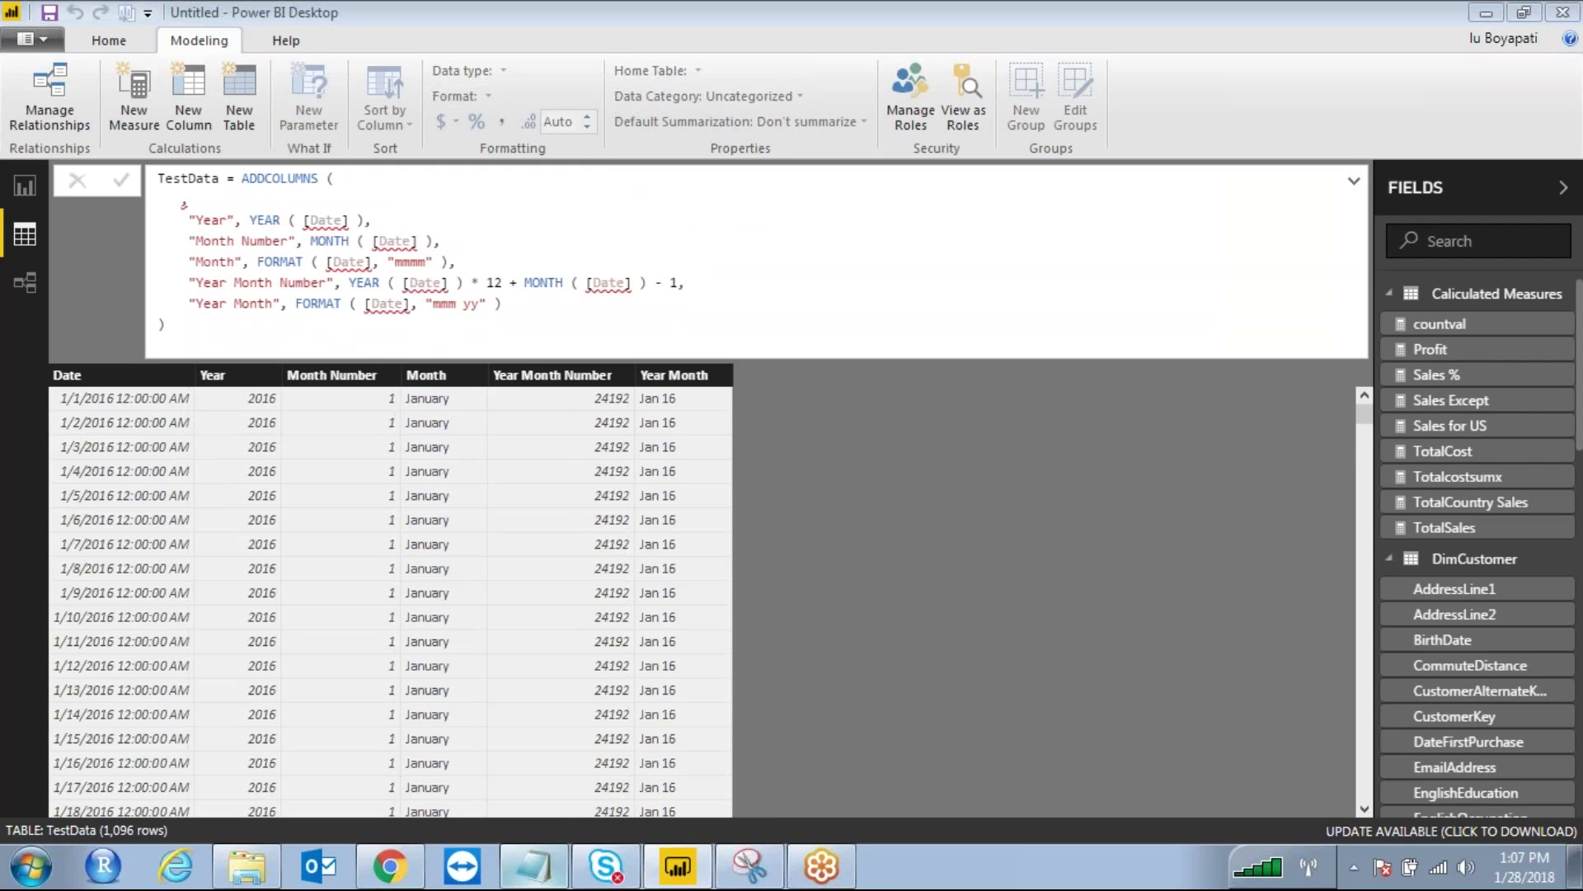
Put ADDCOLUMNS on its own line and define Var days= CALENDAR ( DATE ( 2016, 1, 1 ), DATE ( 2018, 12, 31 ) ) before it
click(294, 216)
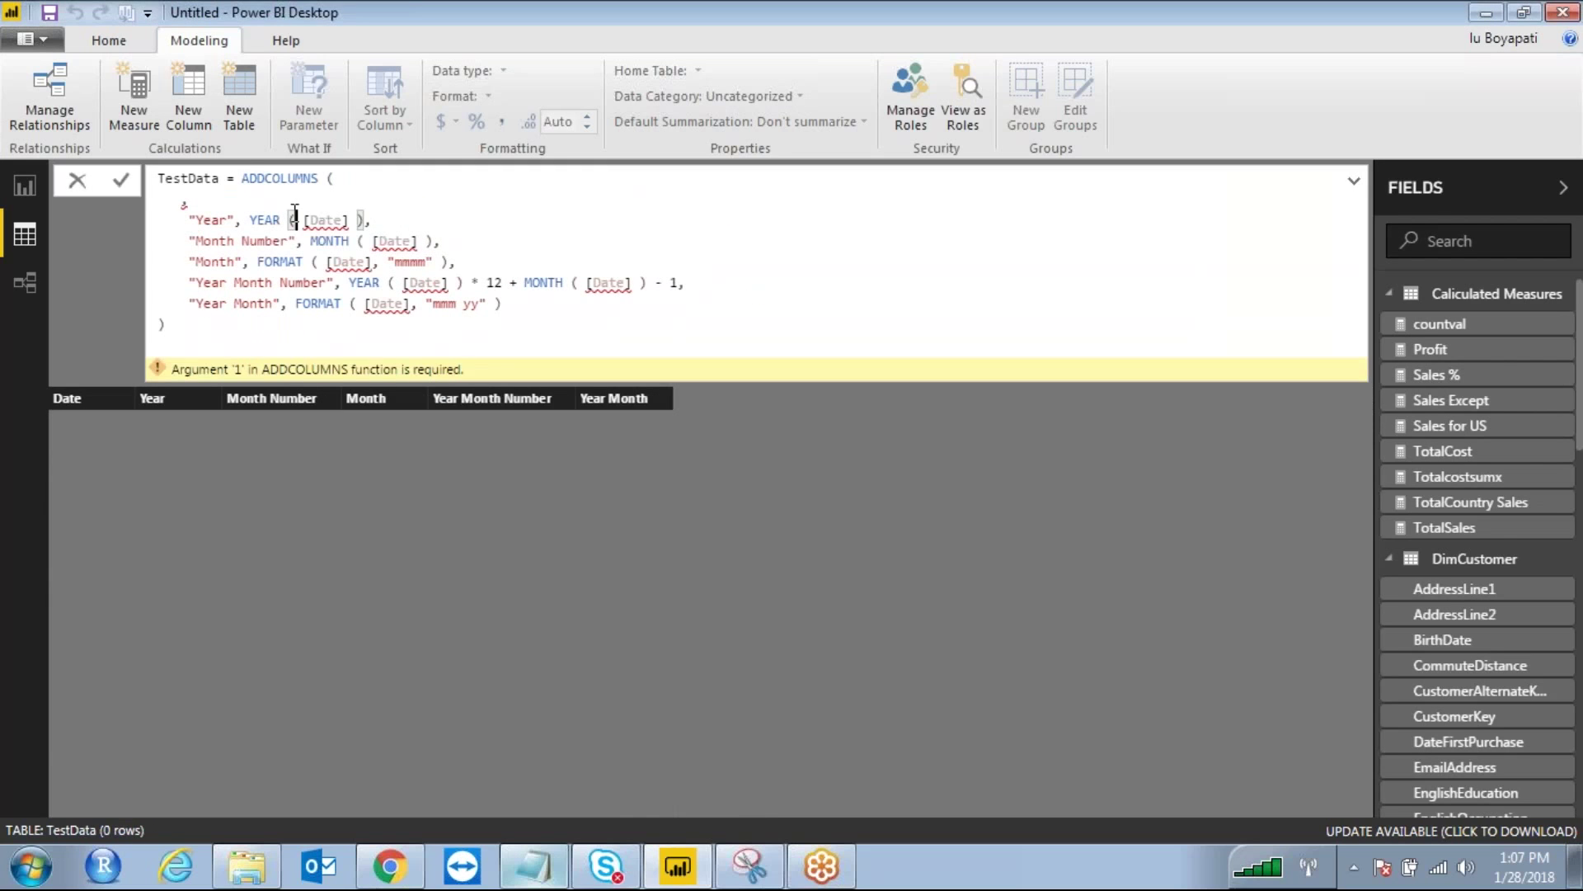
key(shift+Return)
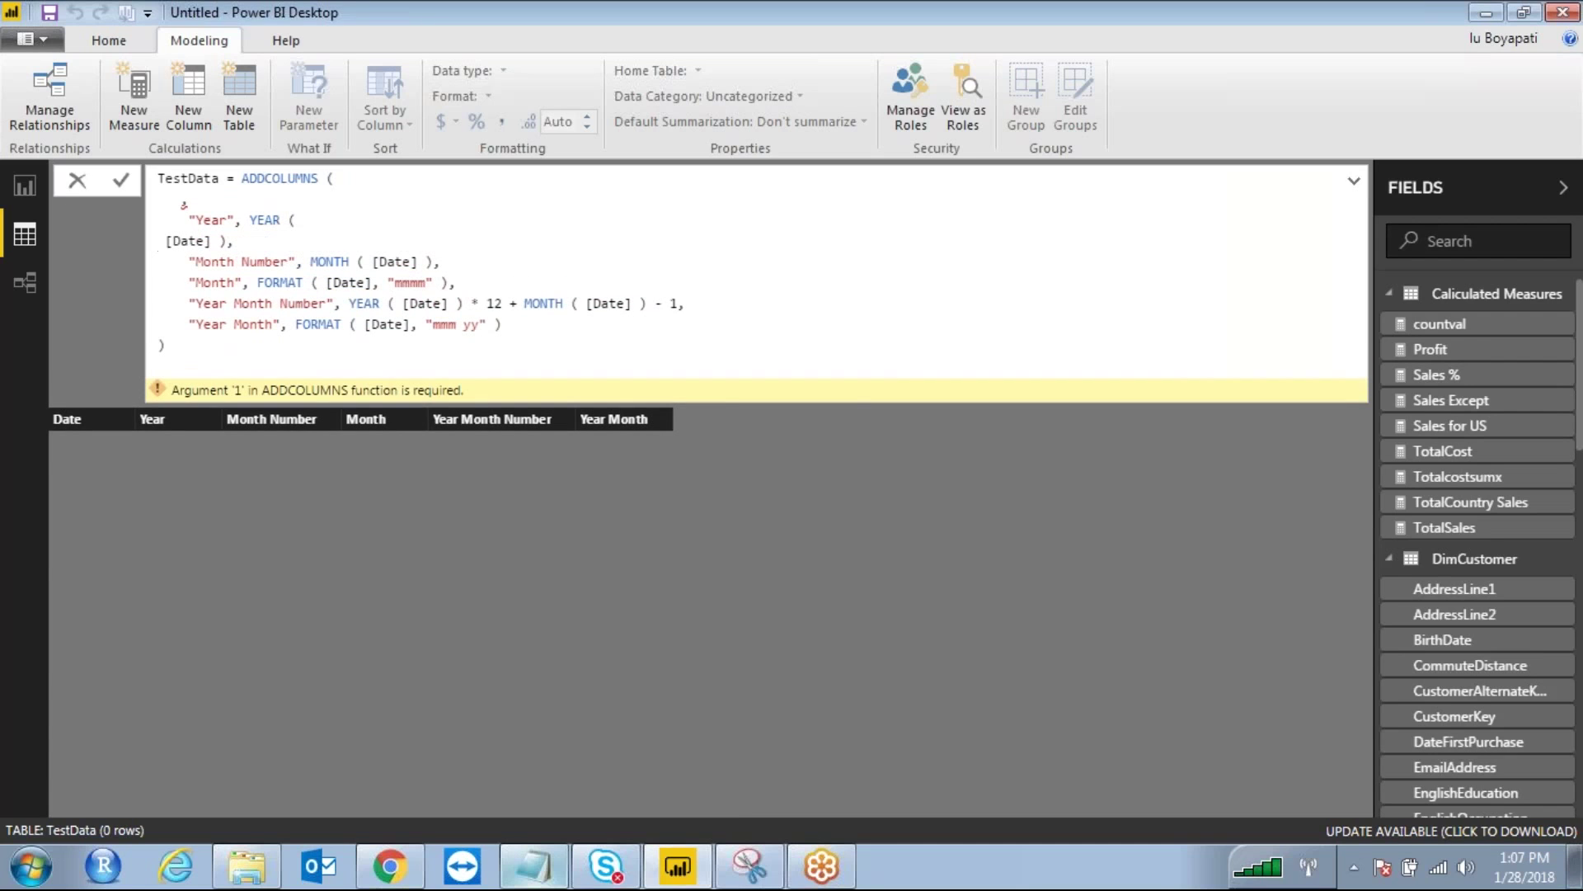
click(235, 178)
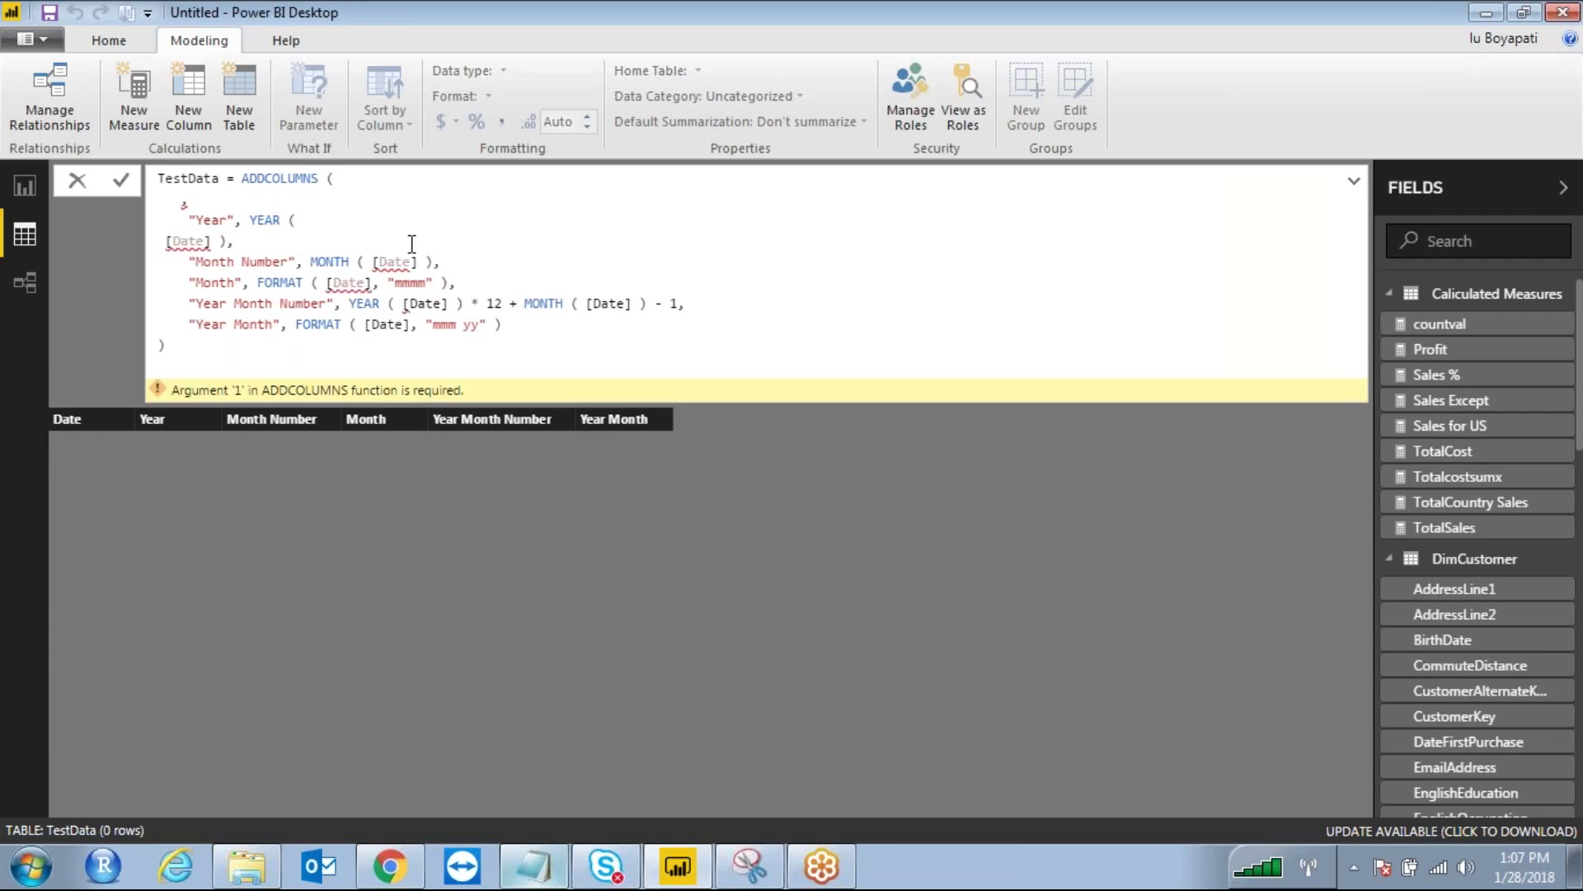
key(shift+Return)
key(shift+Return)
click(280, 178)
text(Var)
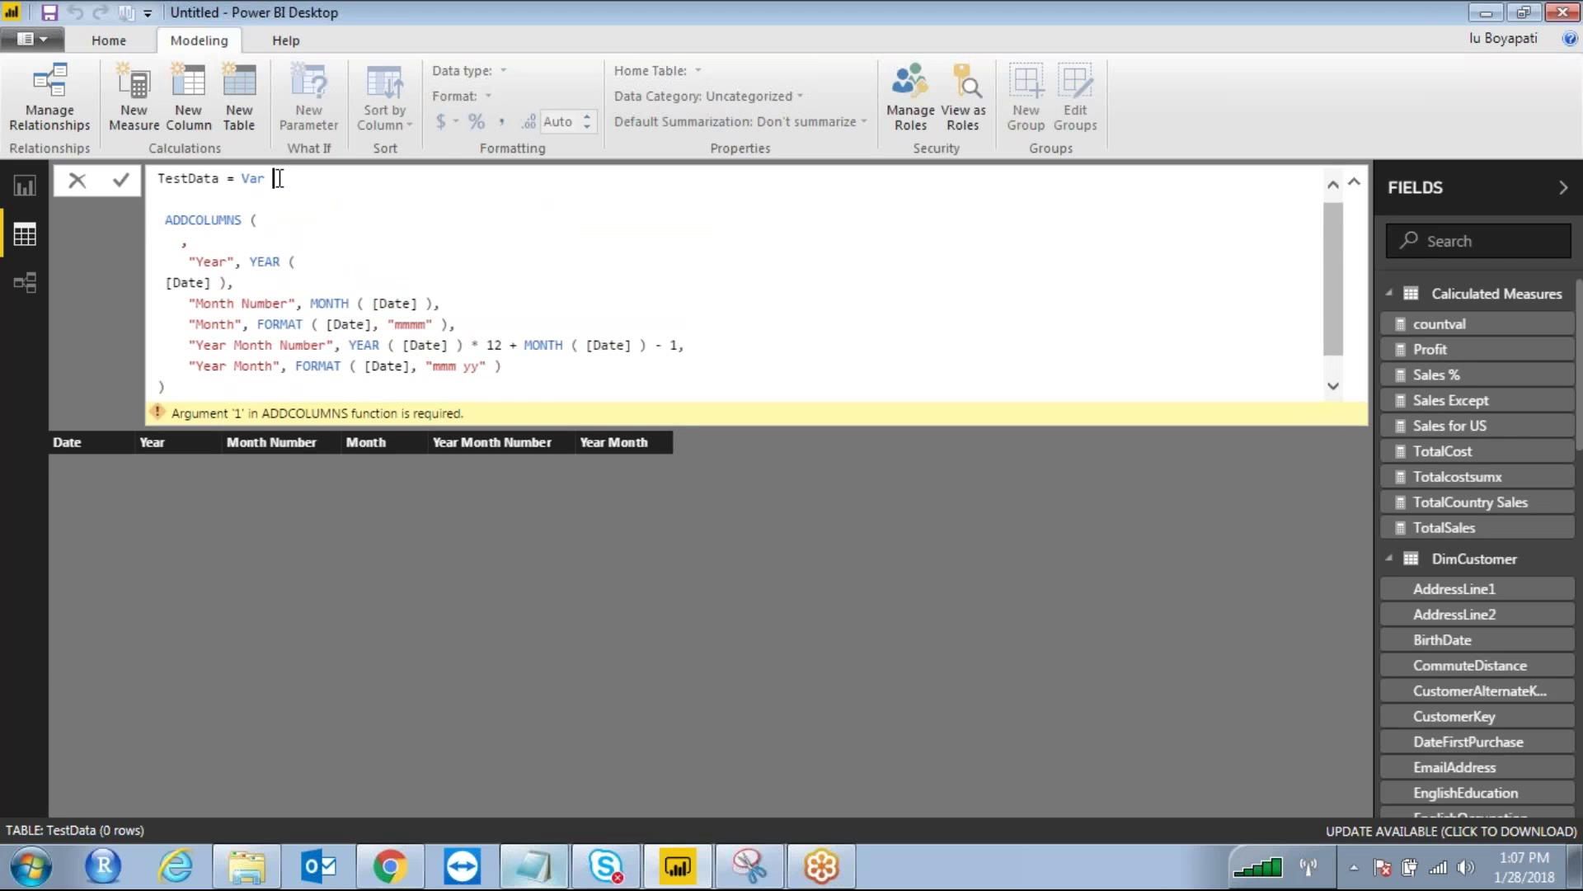
text( days=)
key(ctrl+v)
Enter days as the first argument of ADDCOLUMNS and try to commit the formula
click(189, 240)
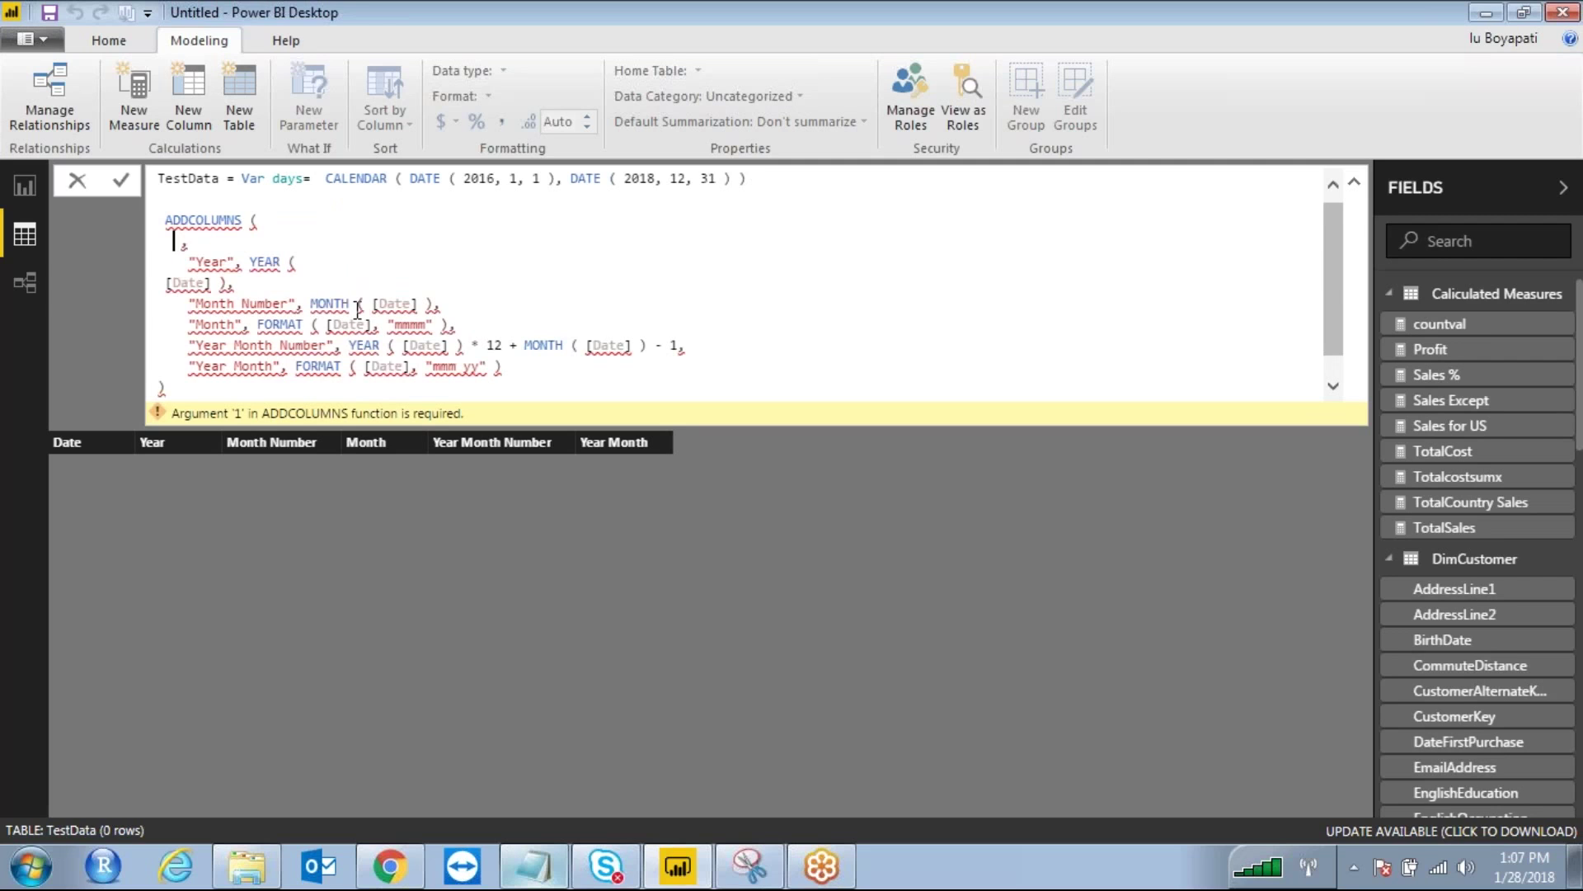
text(days)
key(Return)
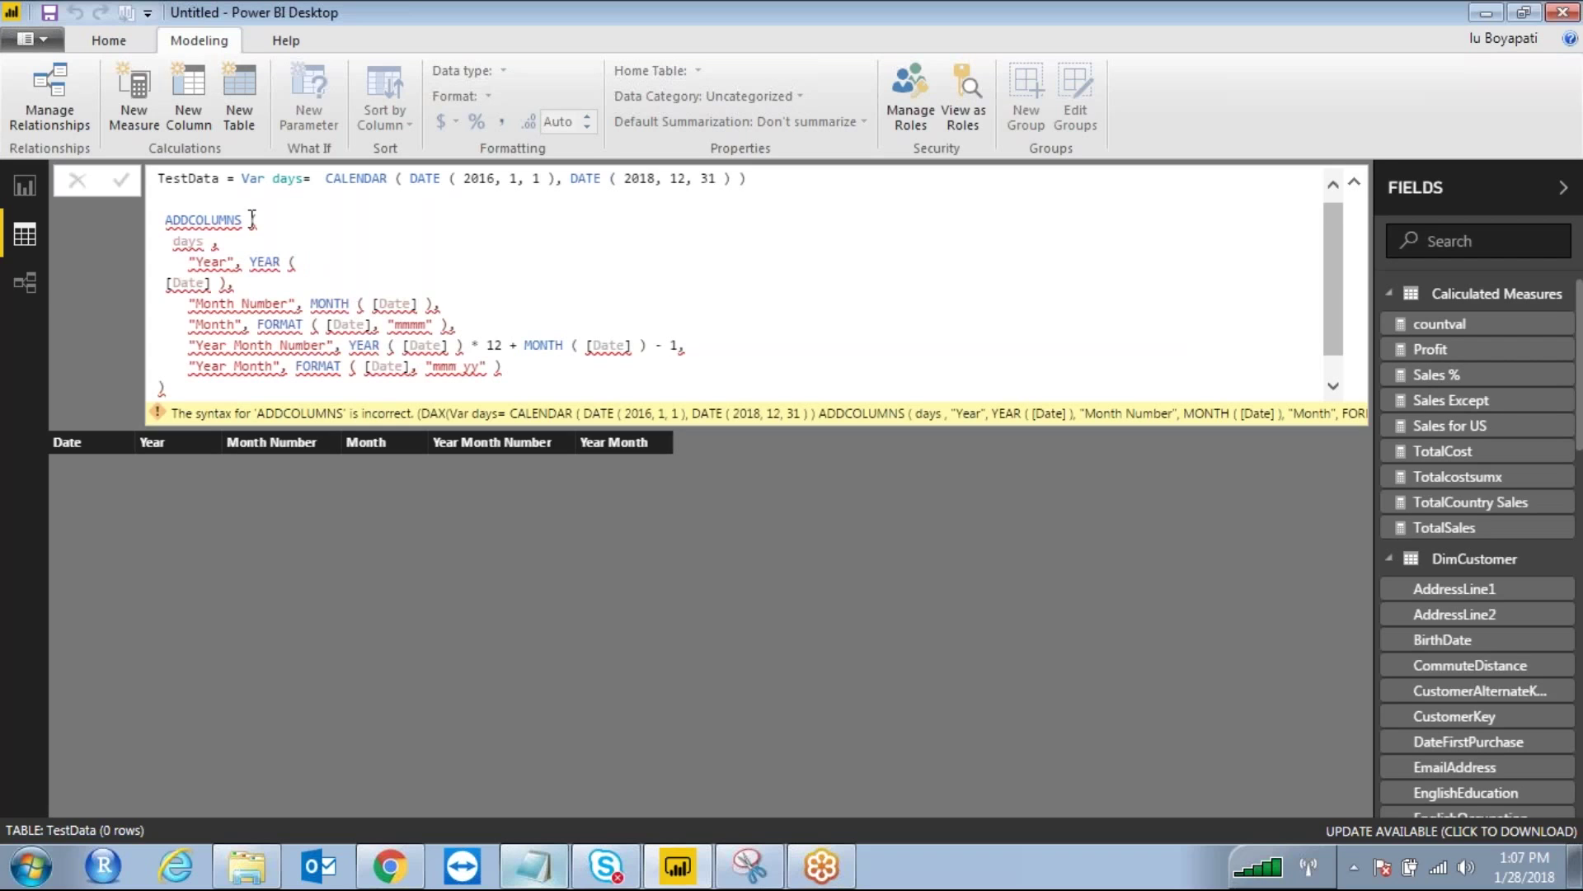
Add the Return keyword before ADDCOLUMNS, directly below the Var line, and commit the TestData formula
click(164, 221)
text(Retrun)
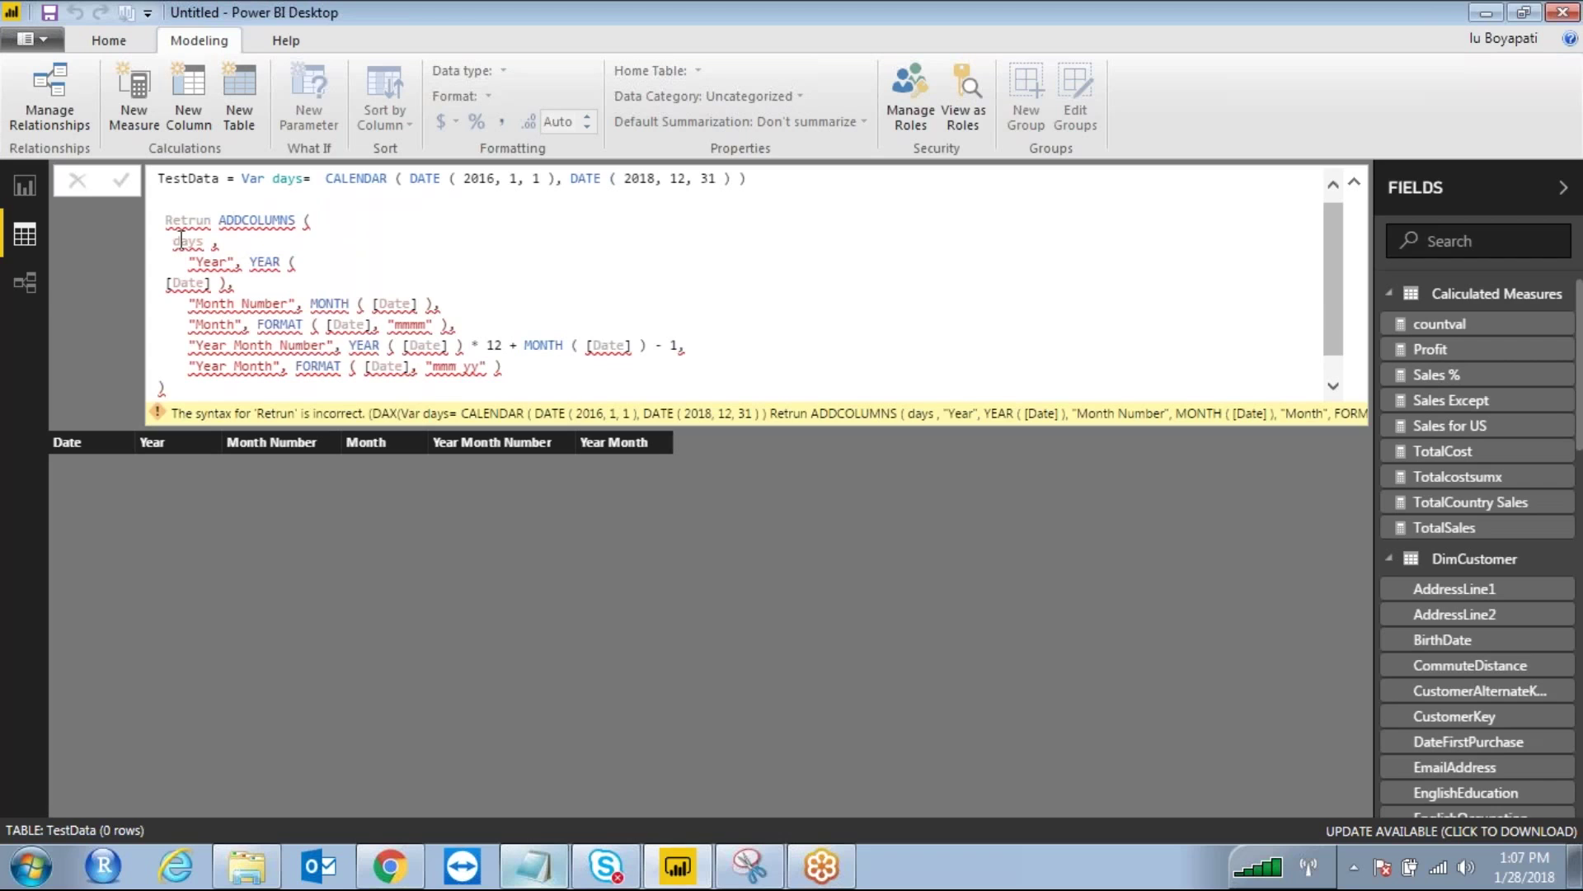
click(235, 345)
text(s)
key(BackSpace)
key(BackSpace)
key(BackSpace)
key(BackSpace)
key(BackSpace)
key(BackSpace)
key(BackSpace)
key(BackSpace)
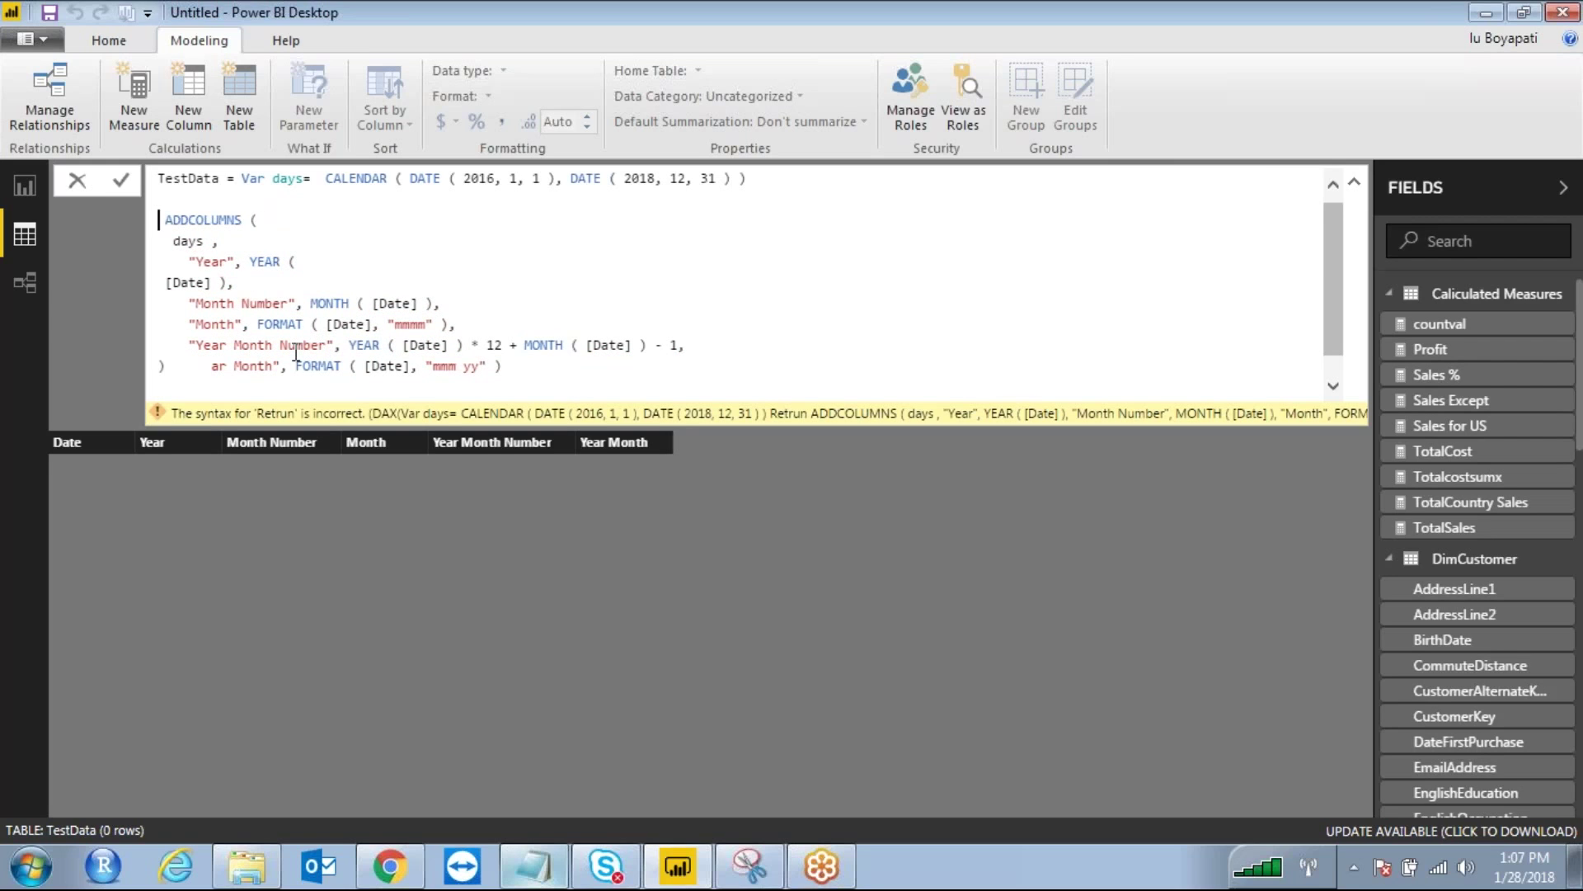
key(BackSpace)
text(Return)
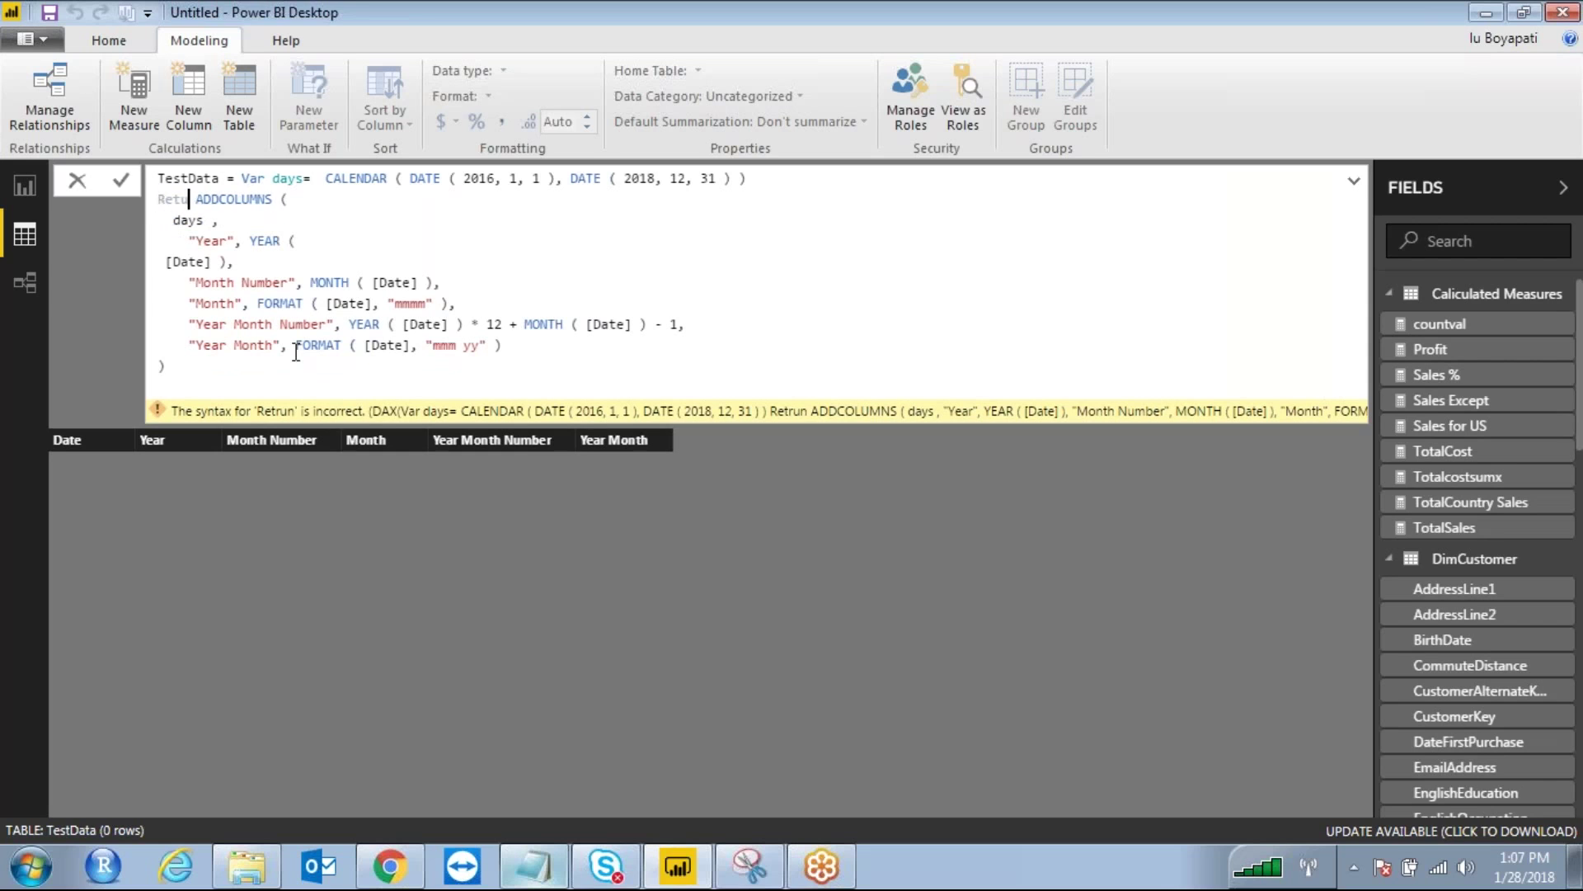
key(Return)
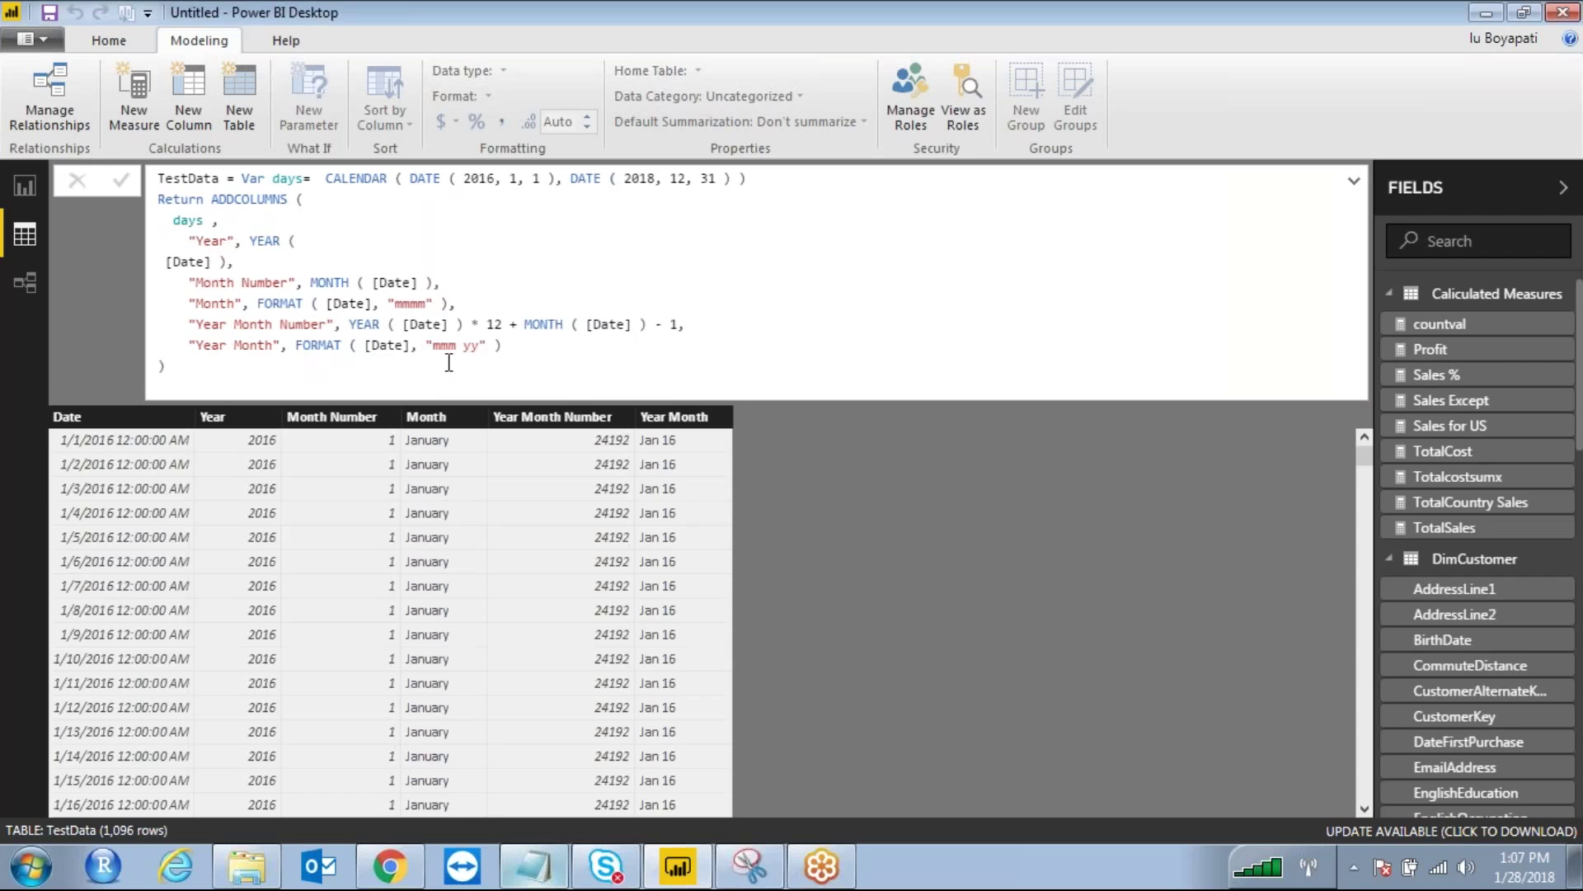
Examine the rewritten TestData formula, especially the start and end dates passed to CALENDAR
click(160, 205)
click(828, 582)
drag(179, 376, 159, 180)
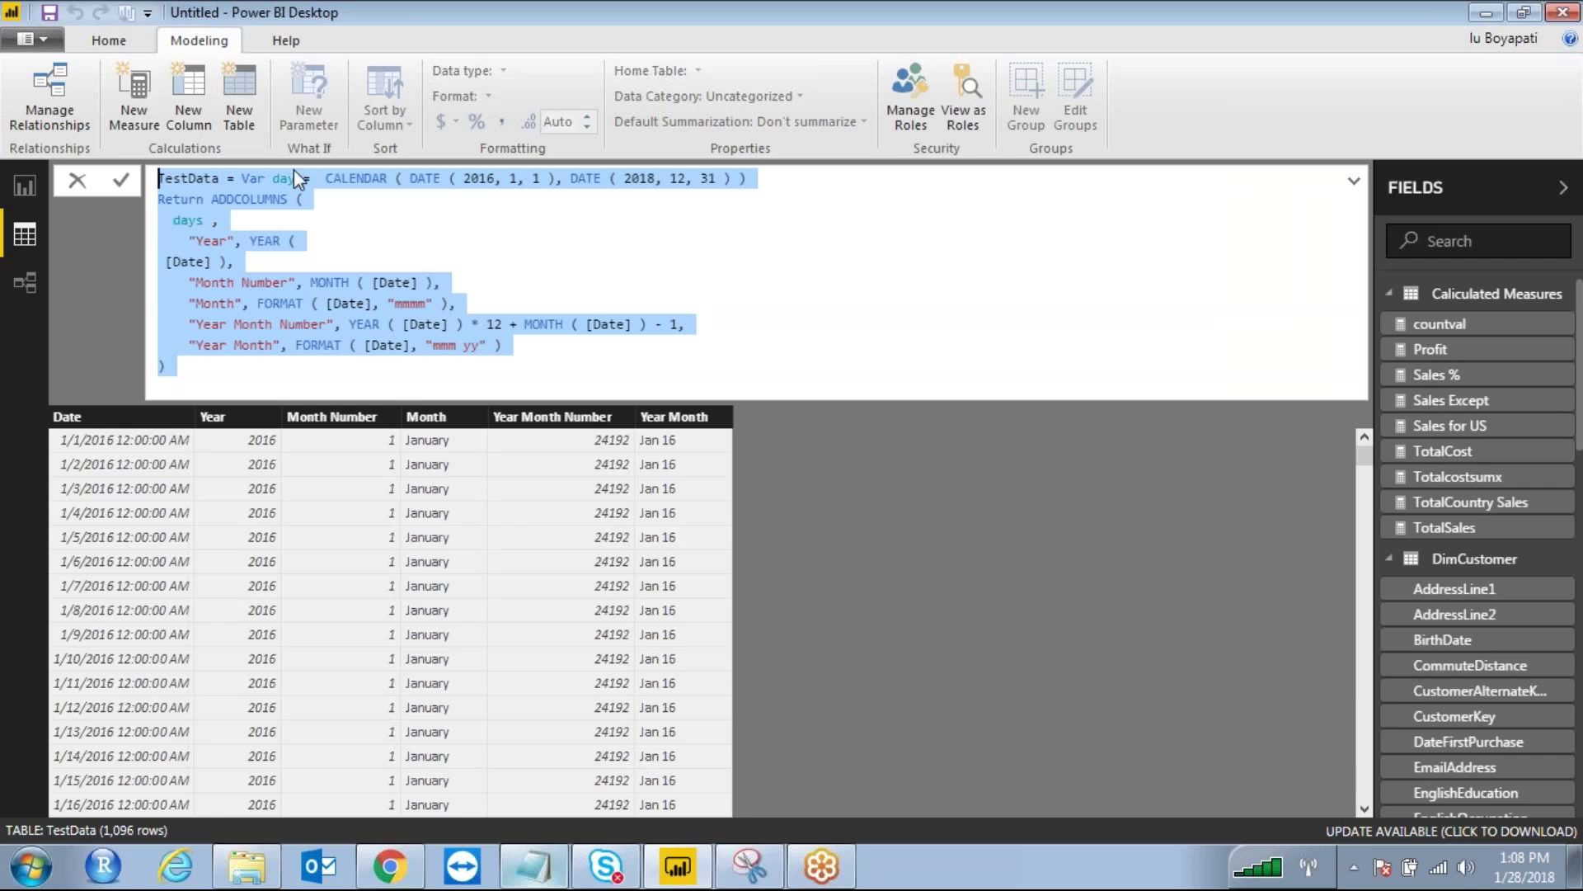
click(501, 239)
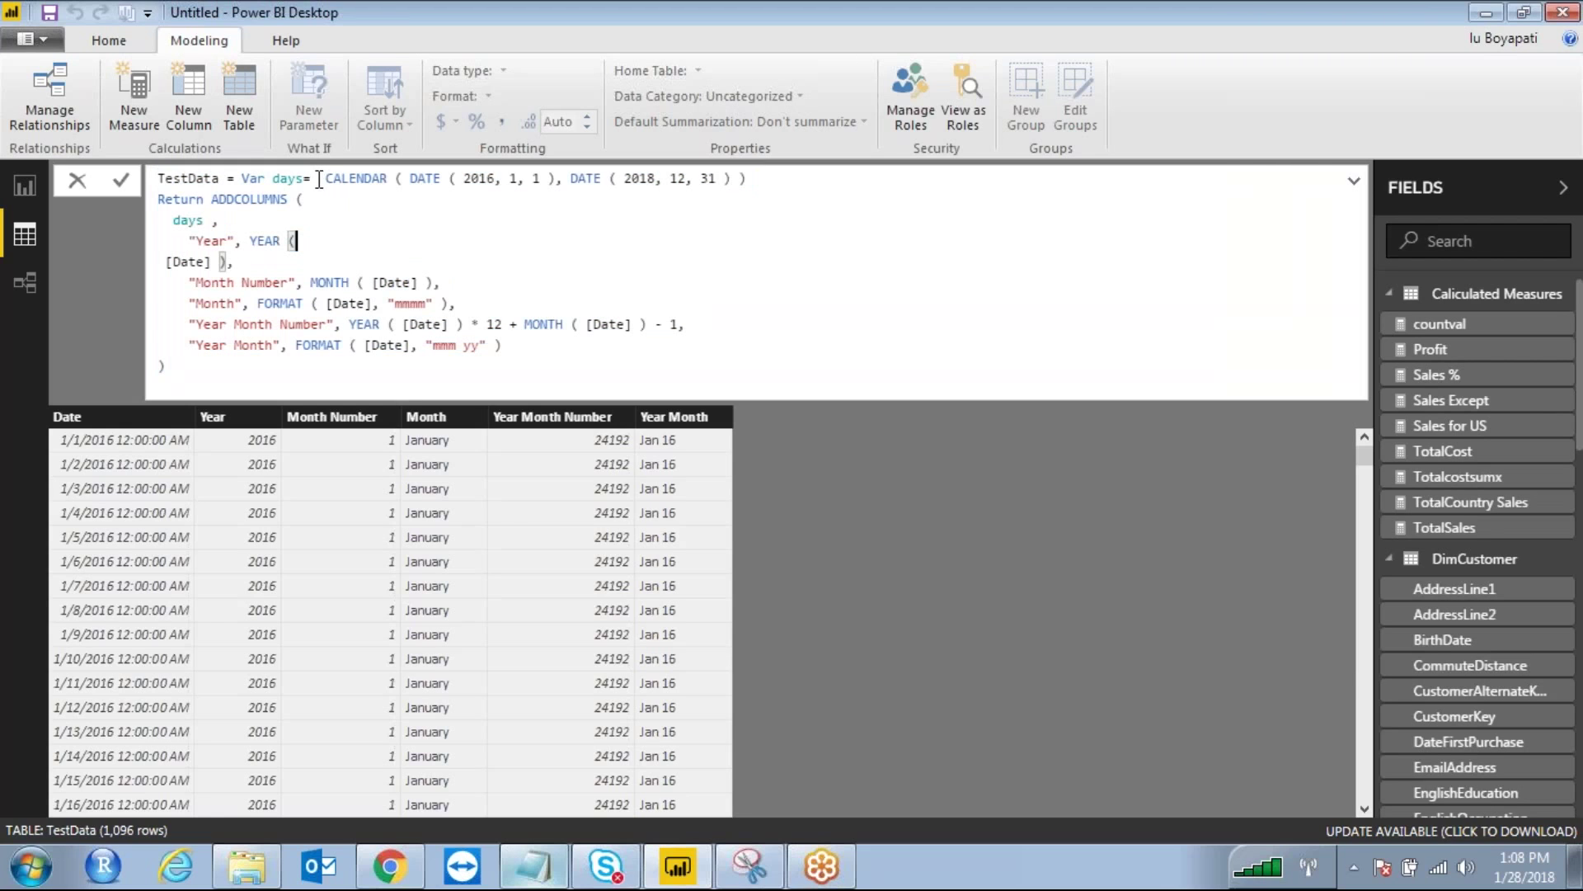
double_click(371, 178)
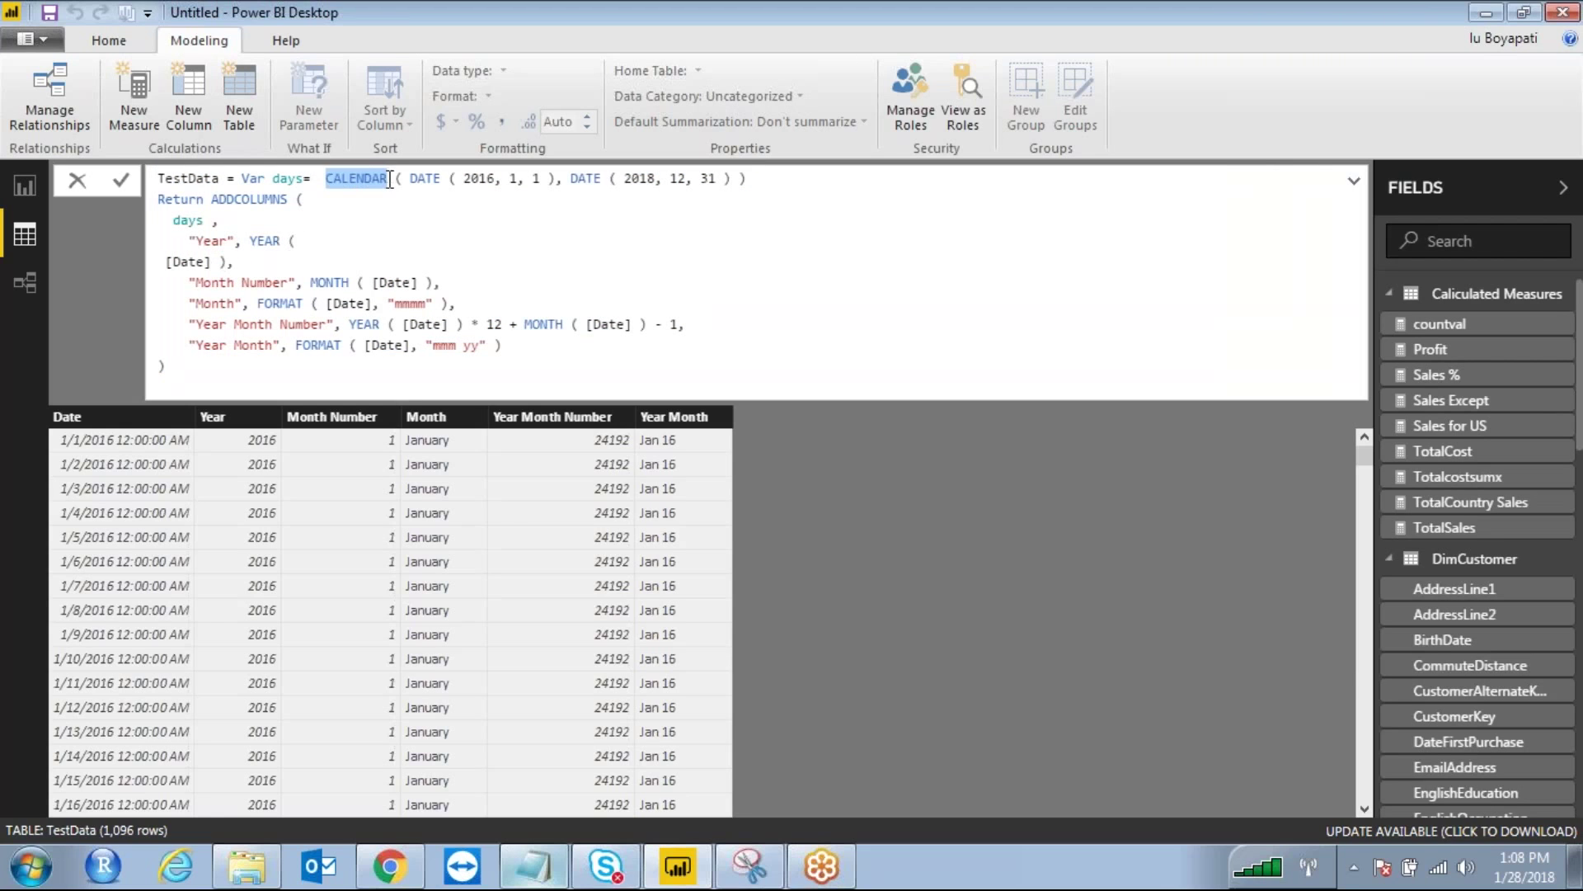
key(ctrl+2)
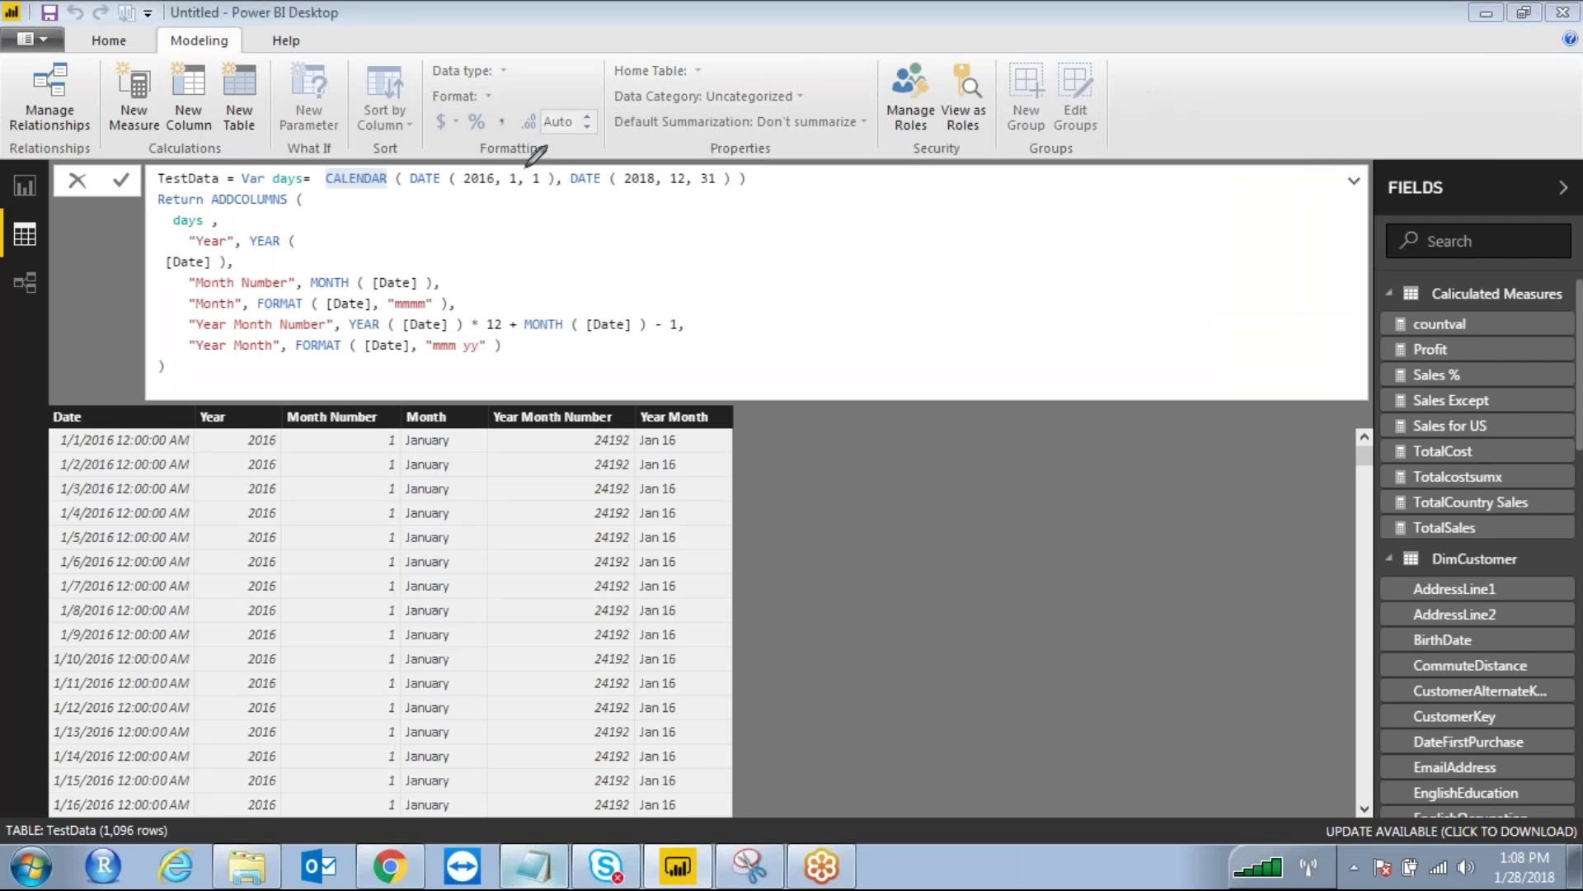
mouse_move(474, 169)
mouse_down()
mouse_move(509, 205)
mouse_move(557, 185)
mouse_move(640, 207)
mouse_move(728, 184)
mouse_move(726, 171)
mouse_up()
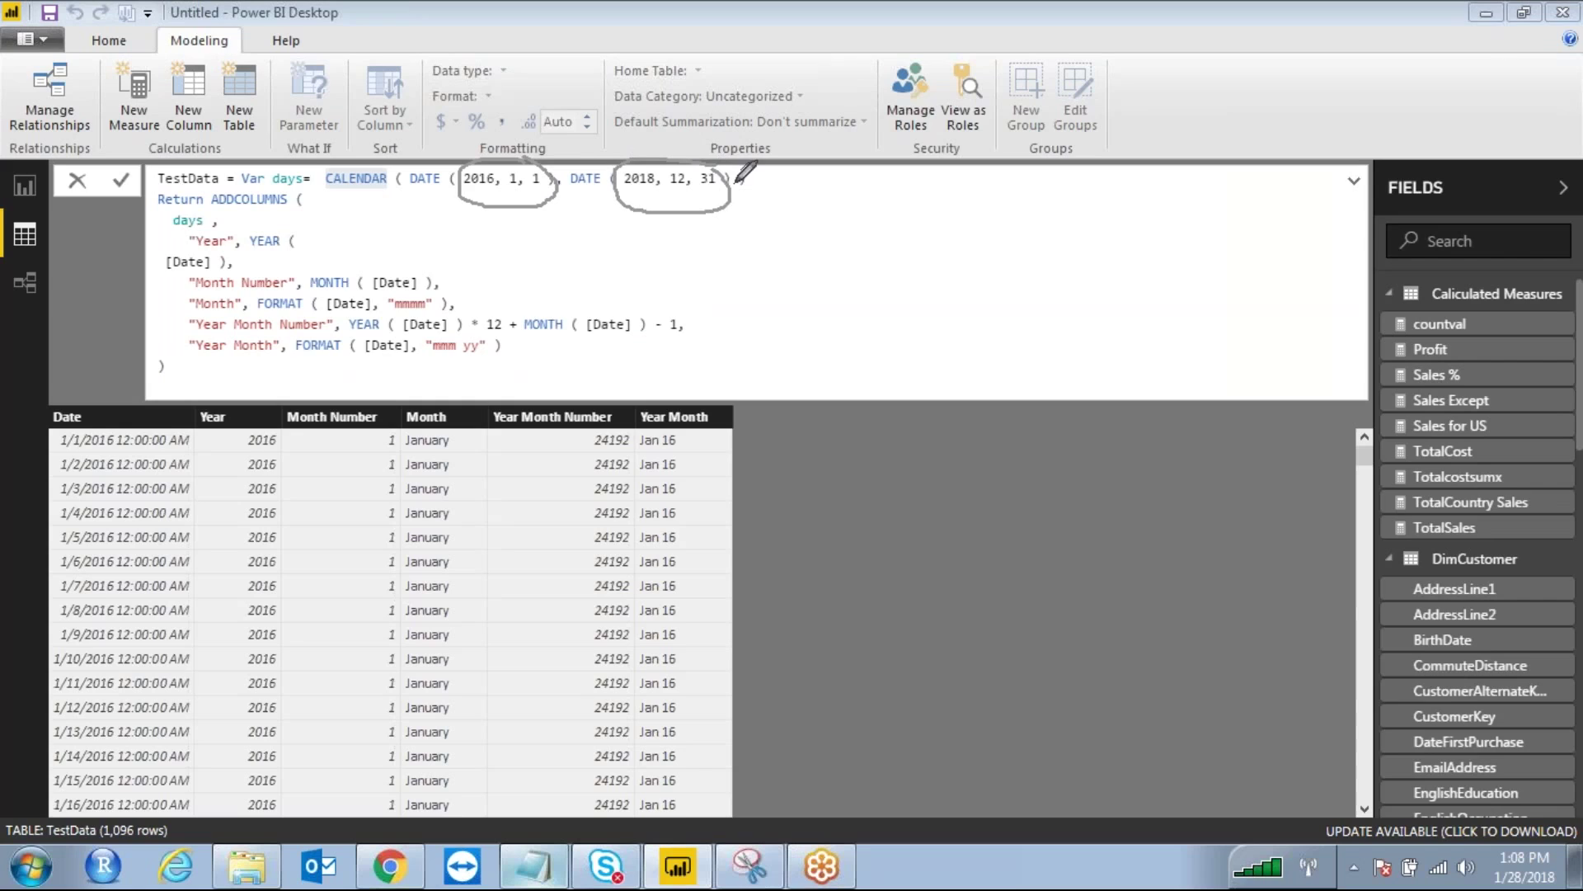
key(Escape)
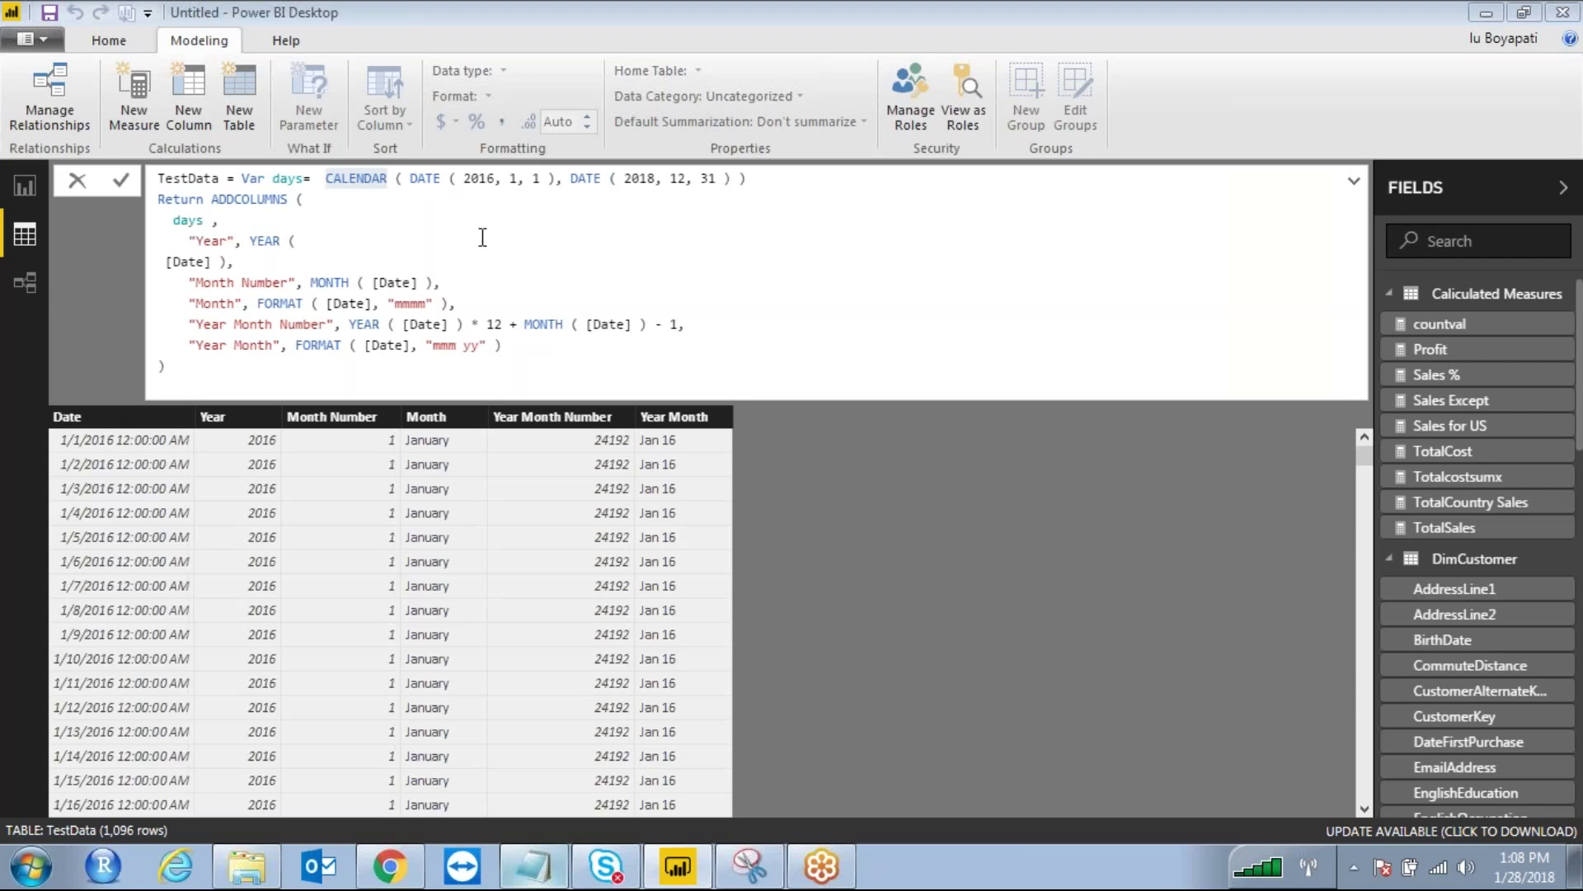
Replace the CALENDAR function with CALENDARAUTO in the days variable
click(336, 205)
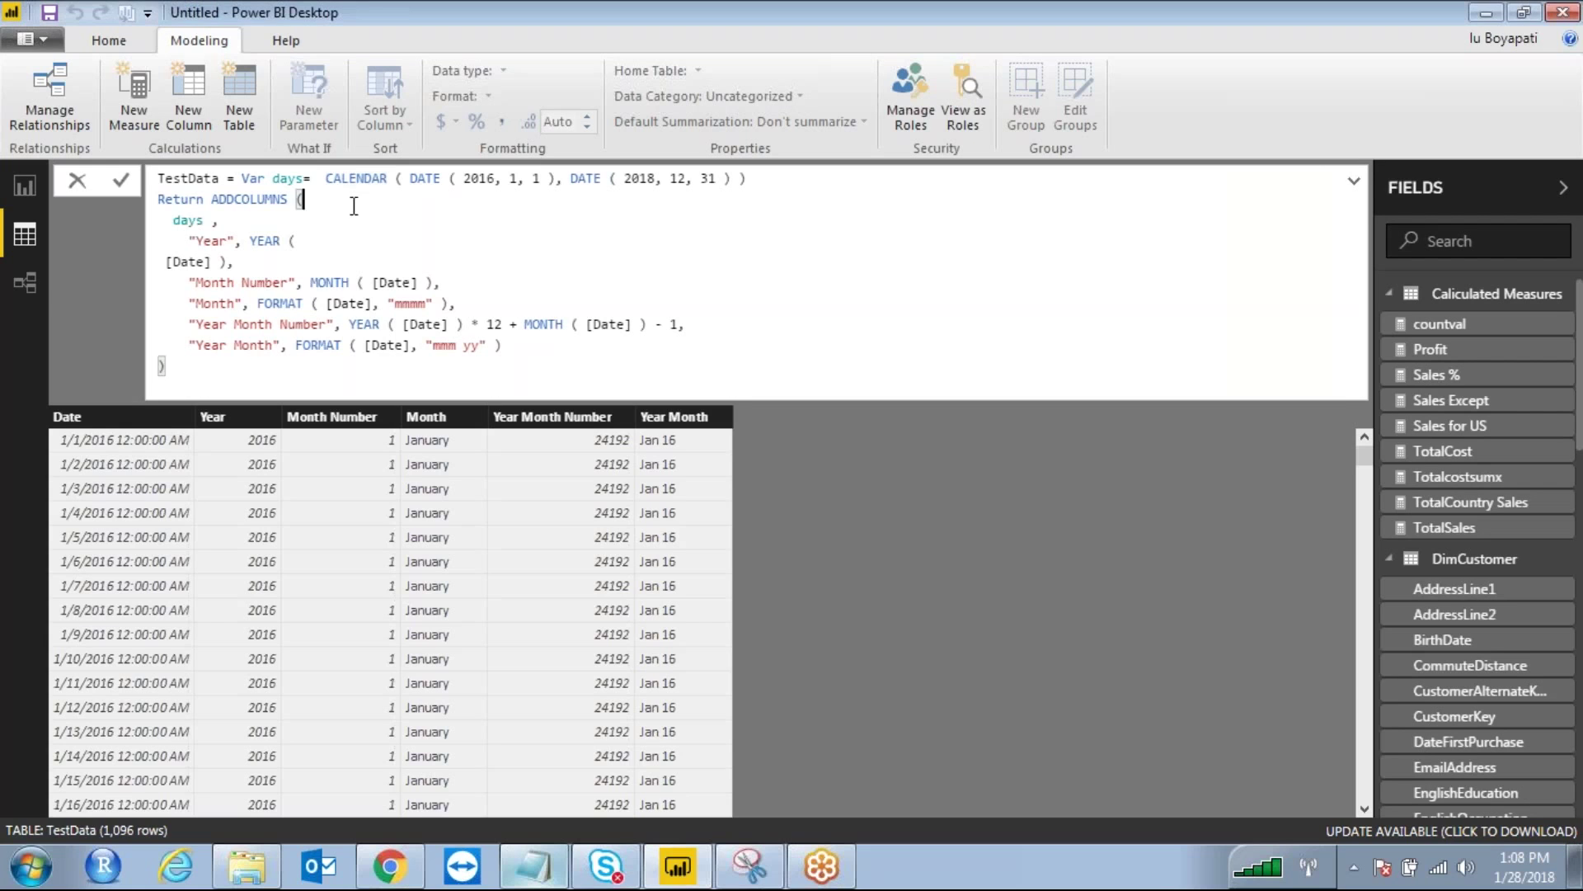
double_click(357, 181)
text(cal)
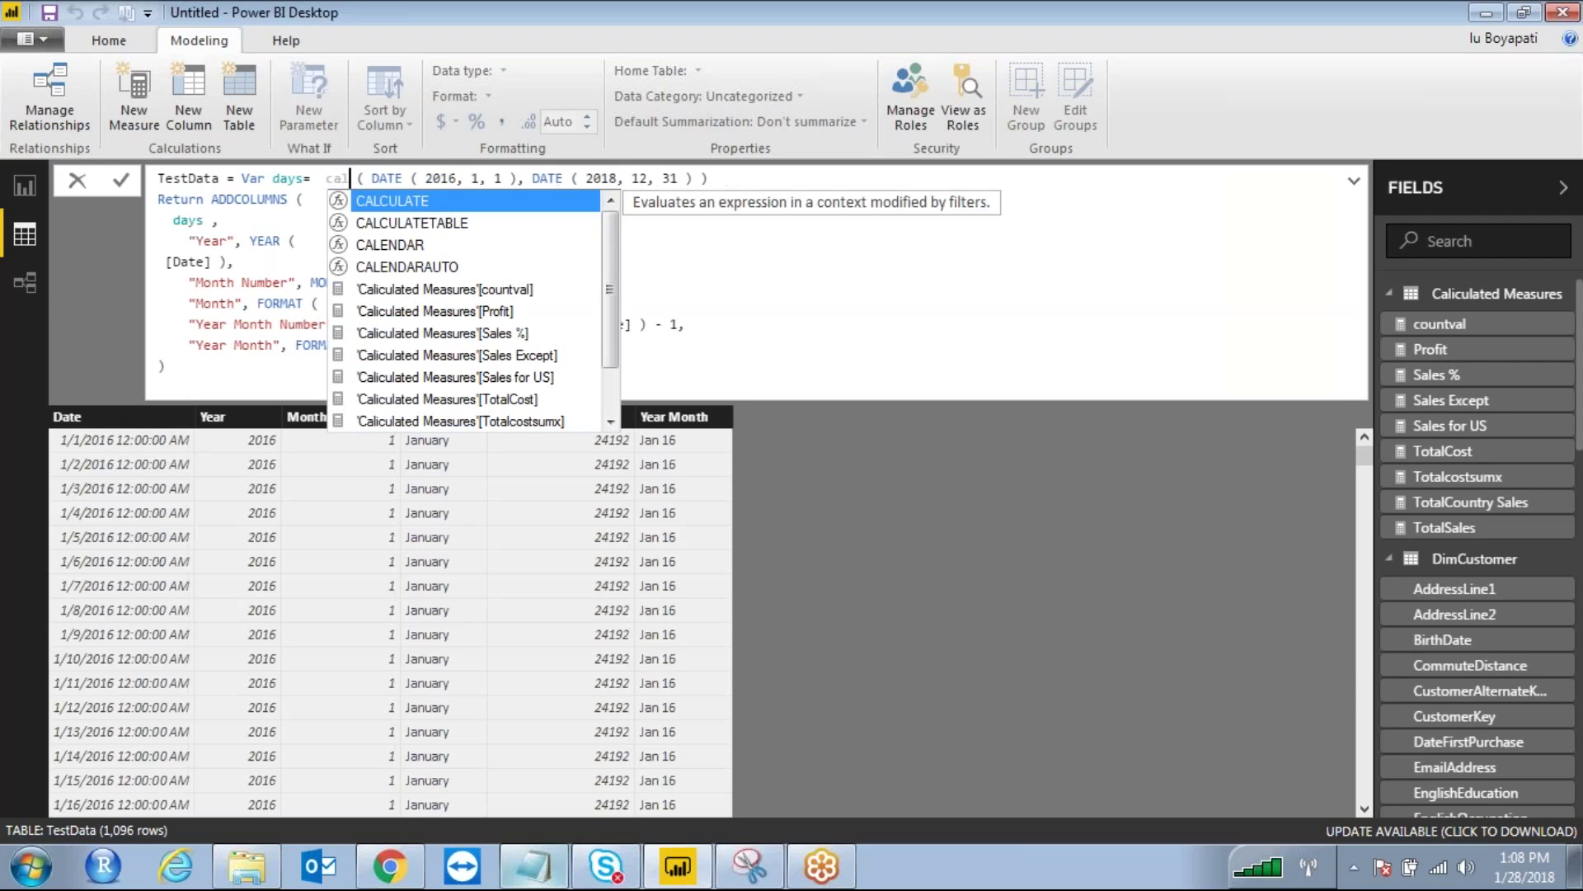
key(Down)
key(Down)
key(Down)
key(Tab)
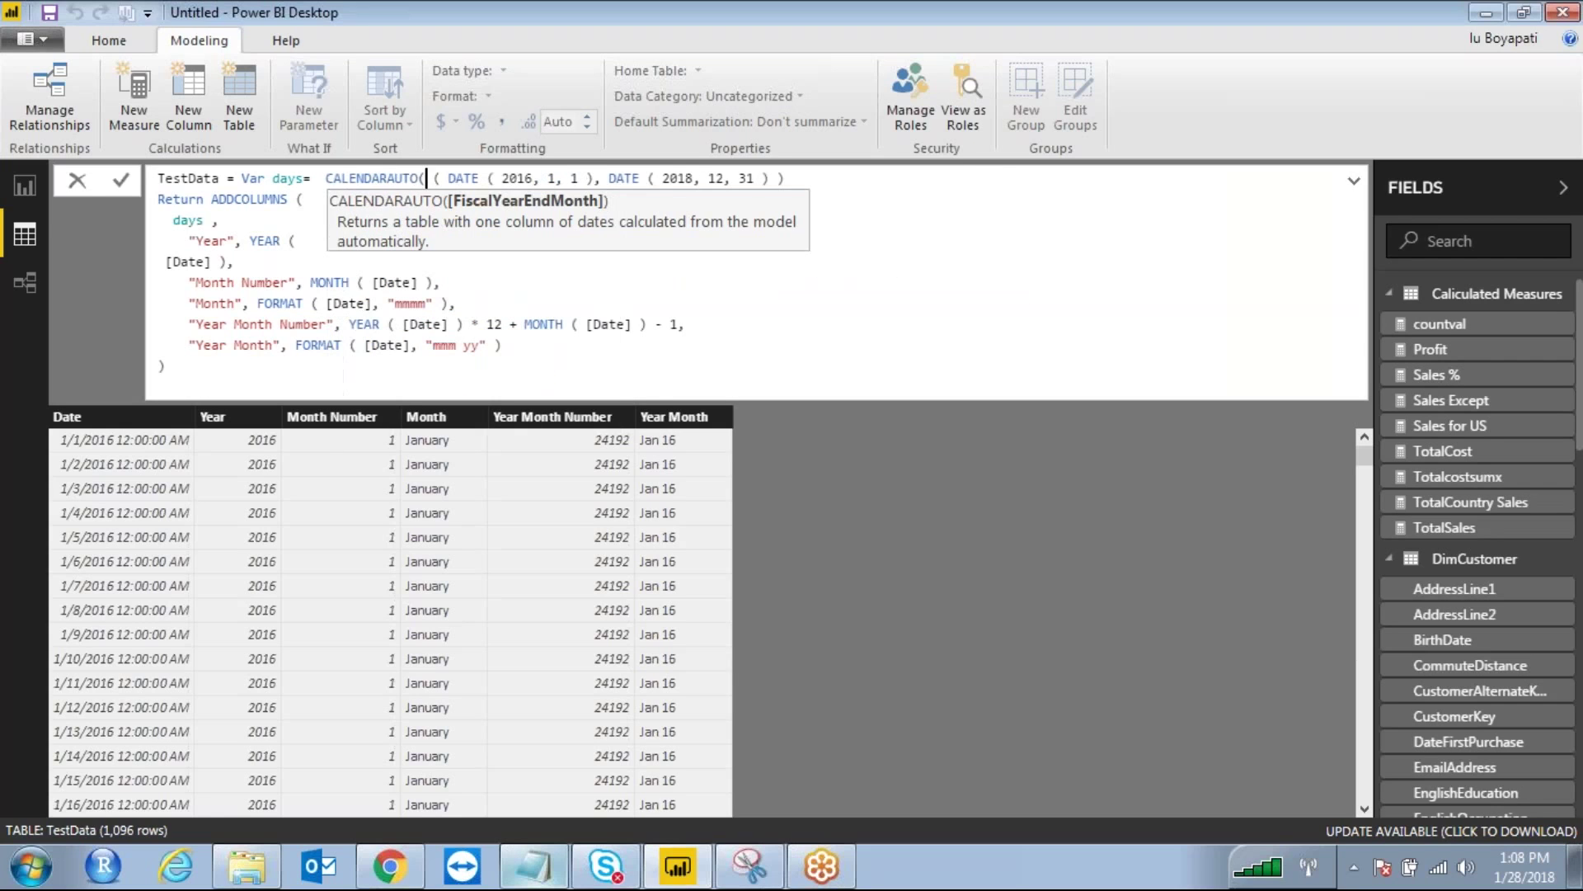
Delete the leftover 2016 and 2018 DATE arguments and extra parentheses from CALENDARAUTO in the days variable
key(Delete)
key(Delete)
key(Delete)
key(Delete)
key(Delete)
key(Delete)
key(Delete)
key(Delete)
key(Delete)
key(Delete)
key(Delete)
key(Delete)
key(Delete)
key(Delete)
key(Delete)
key(Delete)
key(Delete)
key(Delete)
key(Delete)
key(Delete)
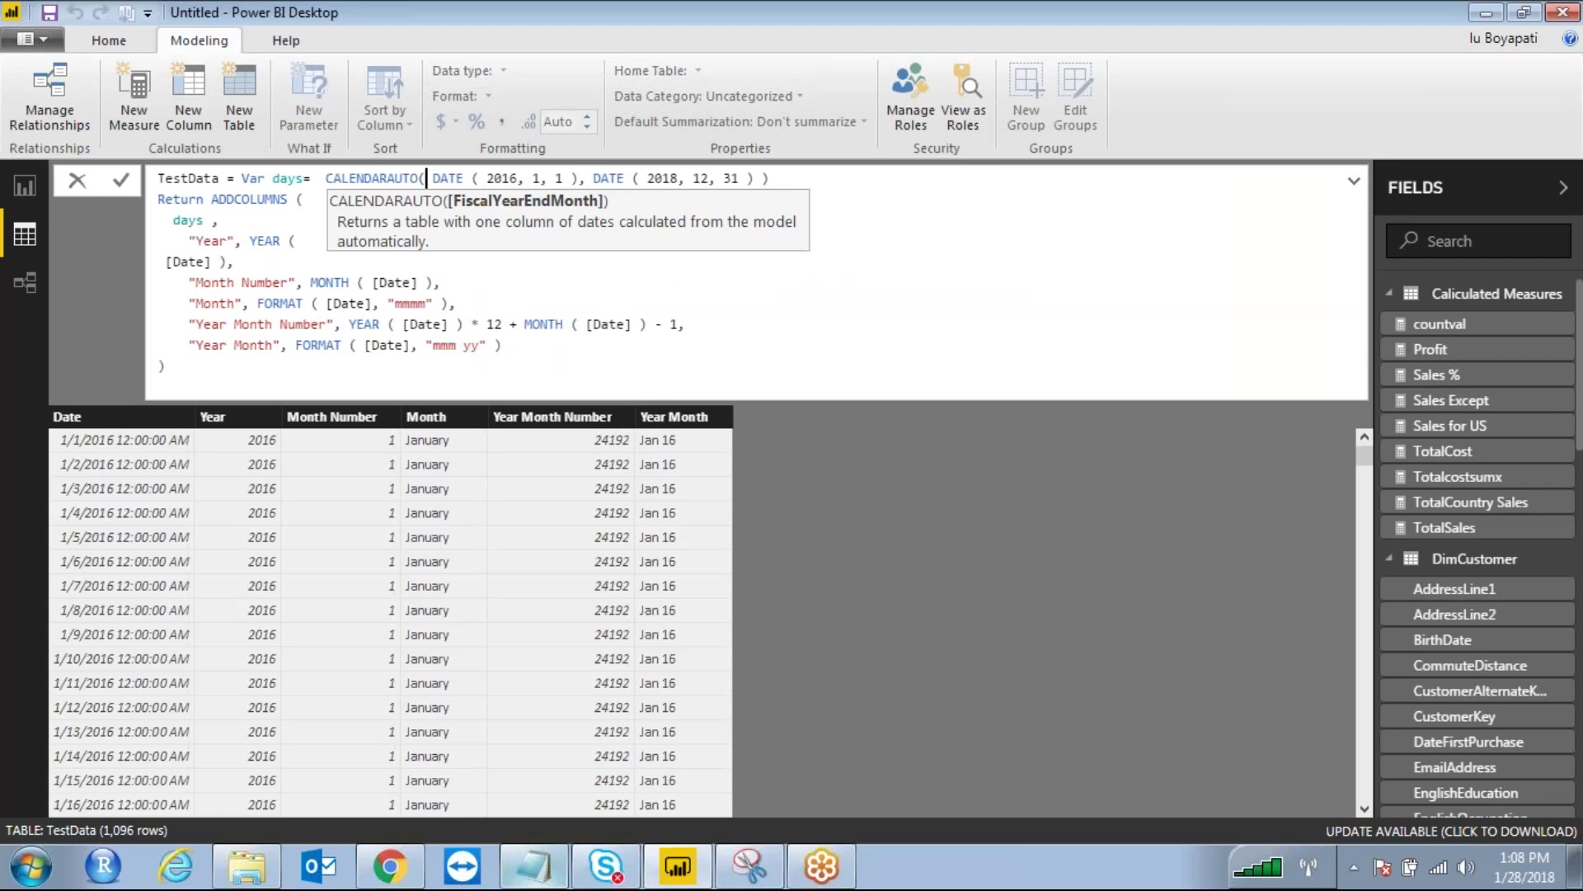
key(Delete)
key(Delete)
key(Delete)
key(Delete)
key(Delete)
key(Delete)
key(Delete)
key(Delete)
key(Delete)
key(Delete)
key(Delete)
key(Delete)
key(Delete)
key(Delete)
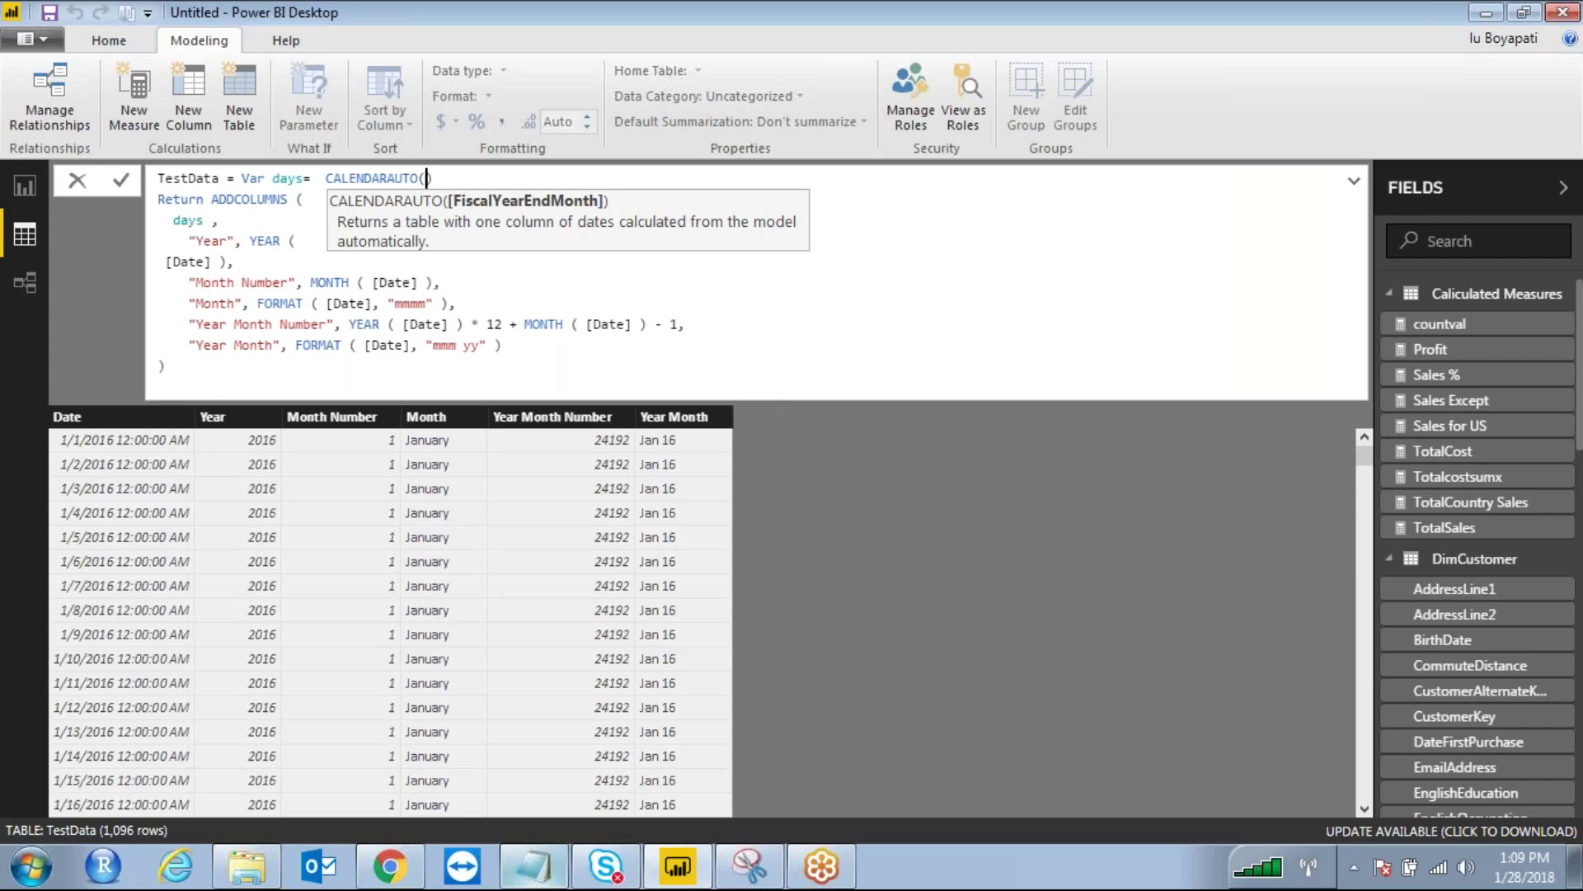
Set the fiscal year end month argument of CALENDARAUTO to 3 and commit the TestData formula
text(12)
key(BackSpace)
key(BackSpace)
text(3)
key(Return)
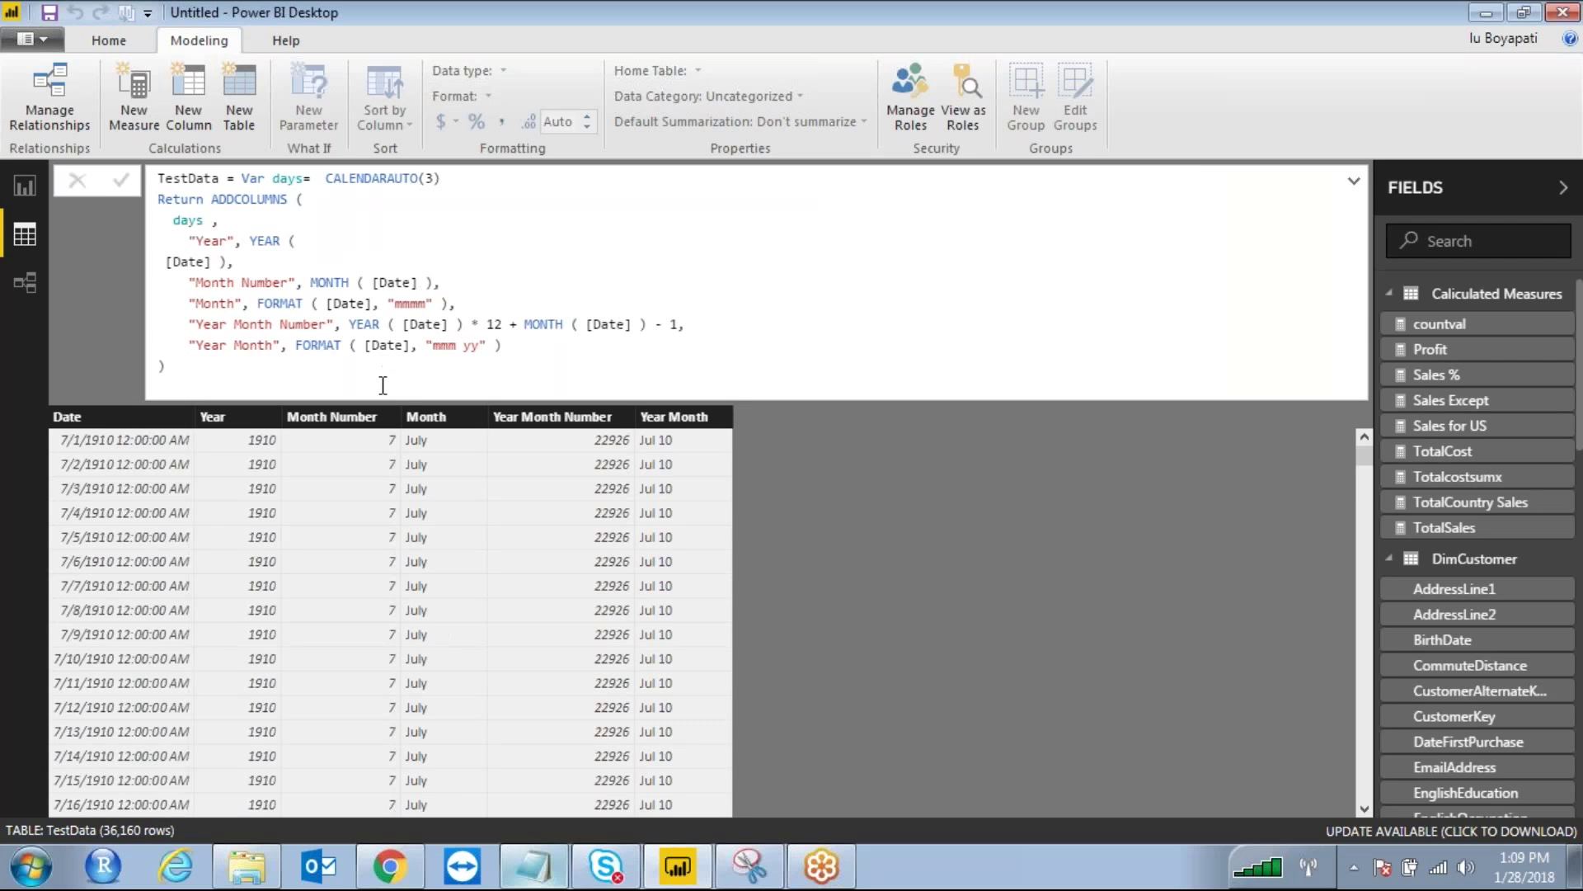
Examine the dates in the recalculated TestData table, from its first rows towards the end of the range
key(ctrl+2)
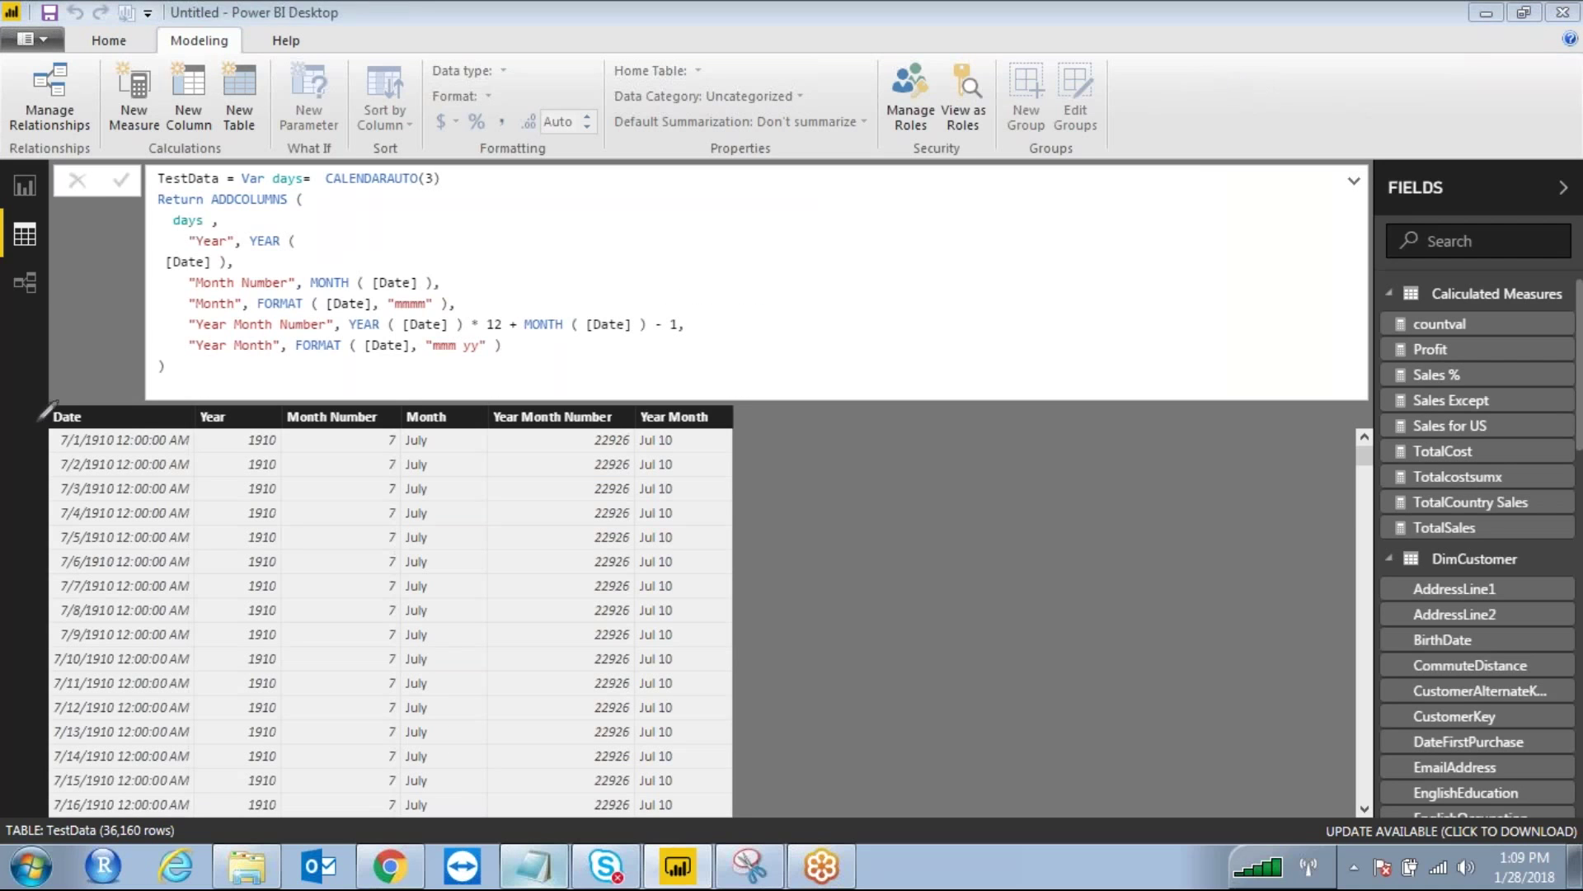
drag(82, 427, 138, 437)
key(Escape)
click(631, 561)
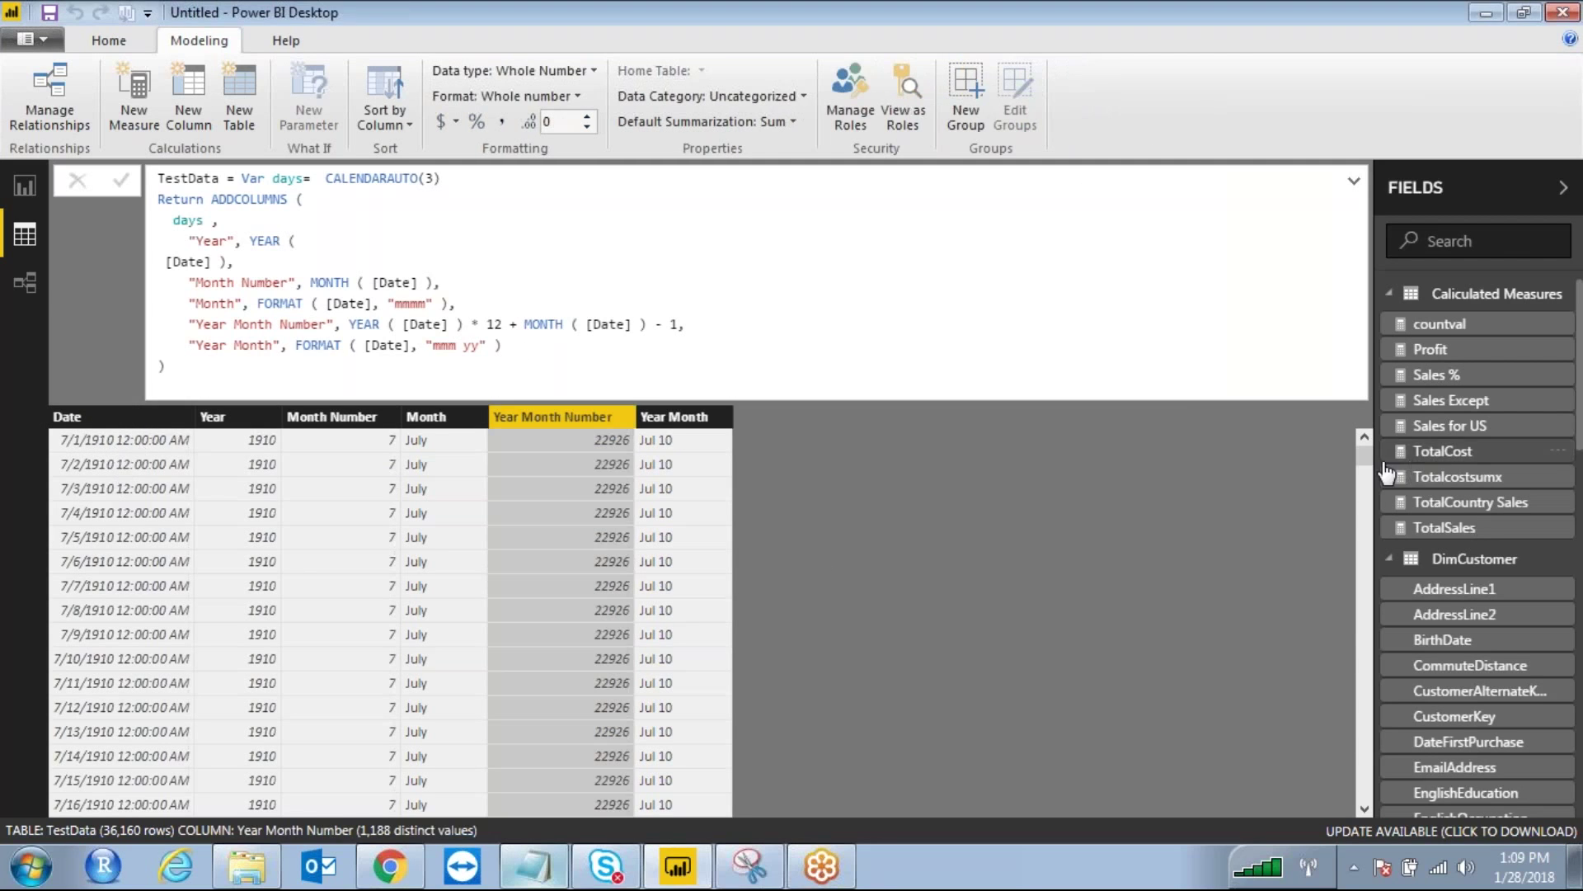
drag(1366, 455, 1359, 785)
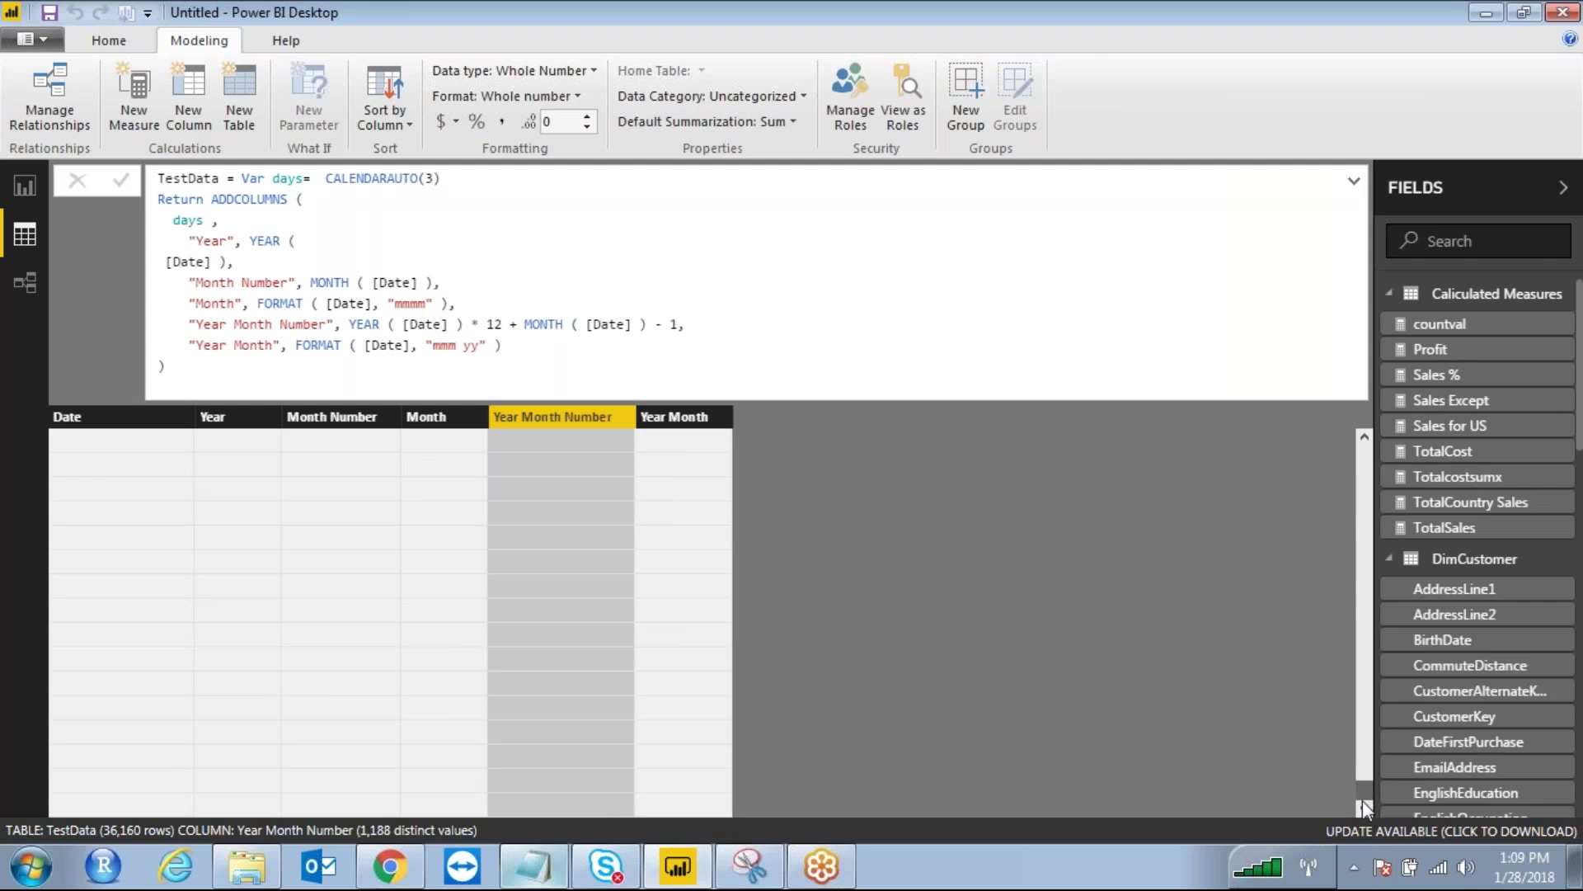
click(269, 691)
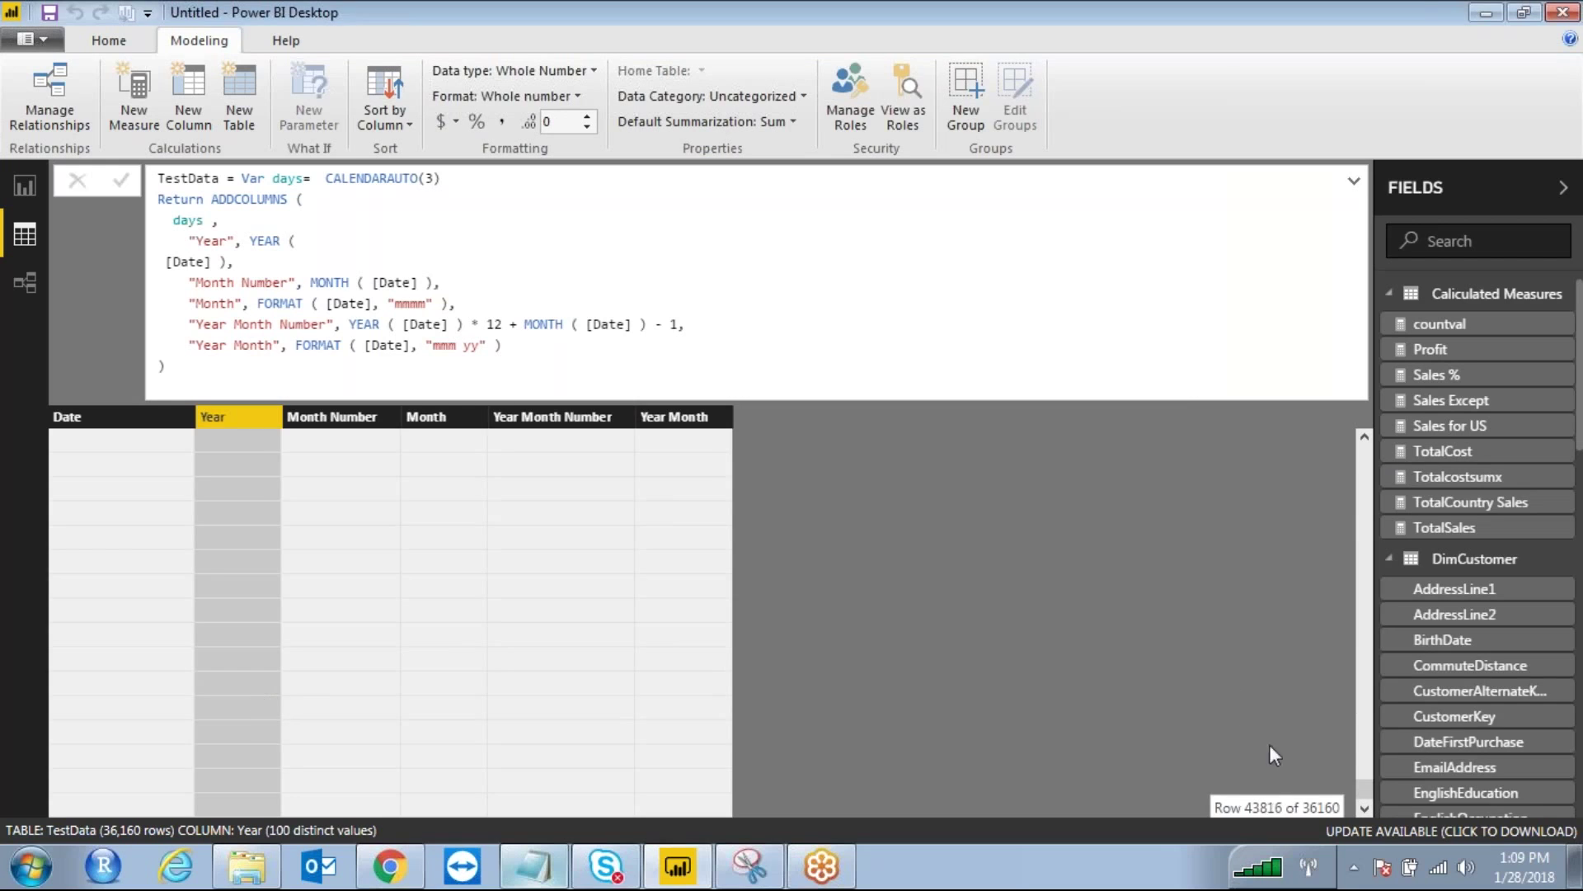
drag(1364, 790, 1365, 734)
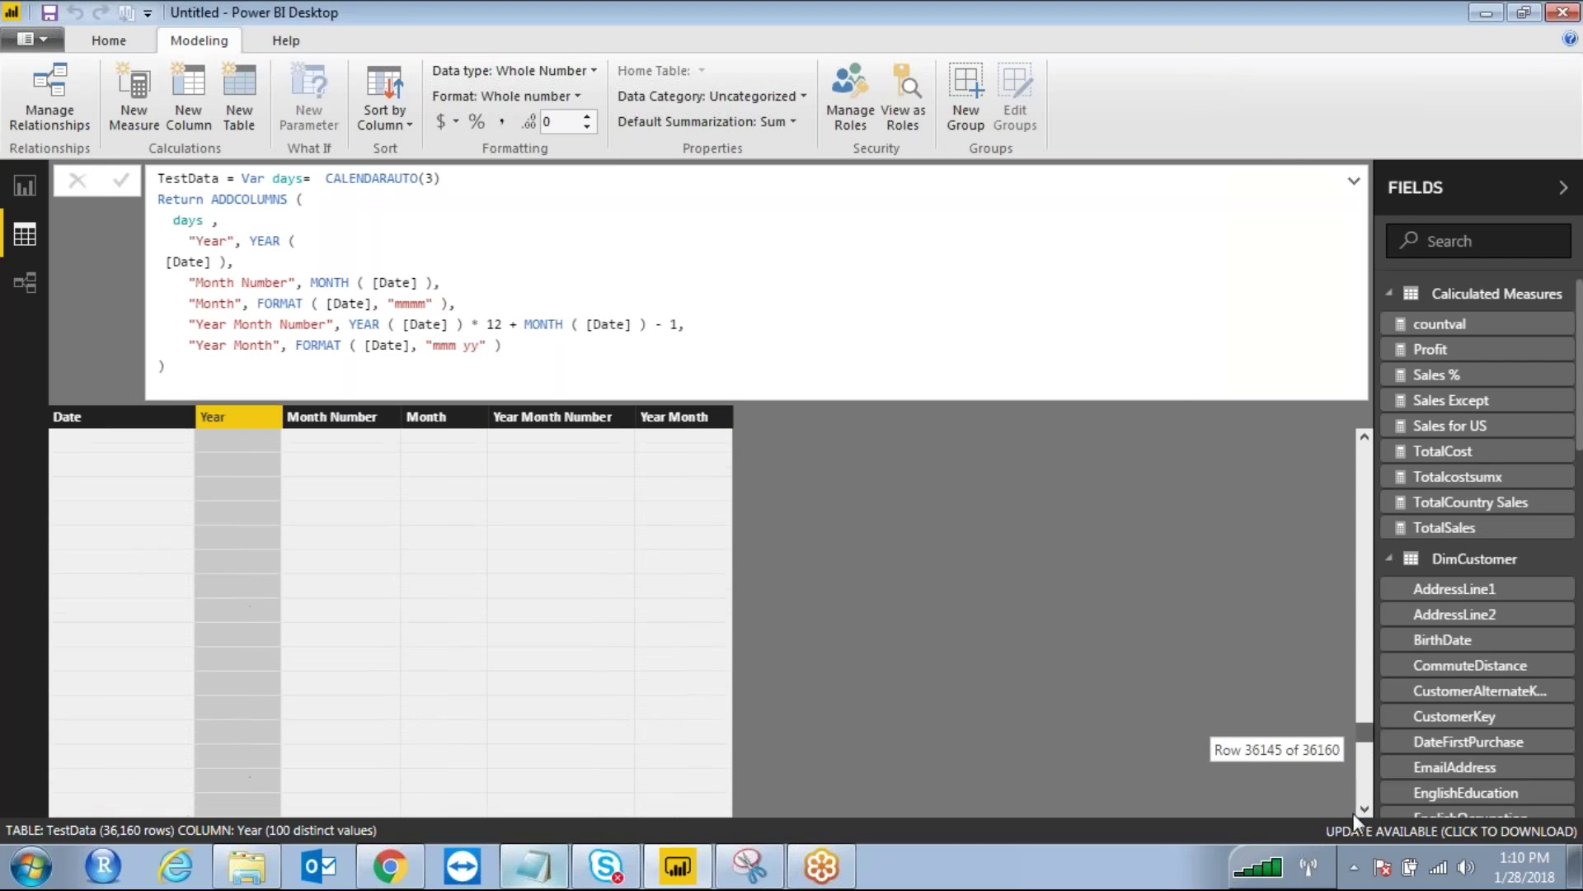
click(147, 724)
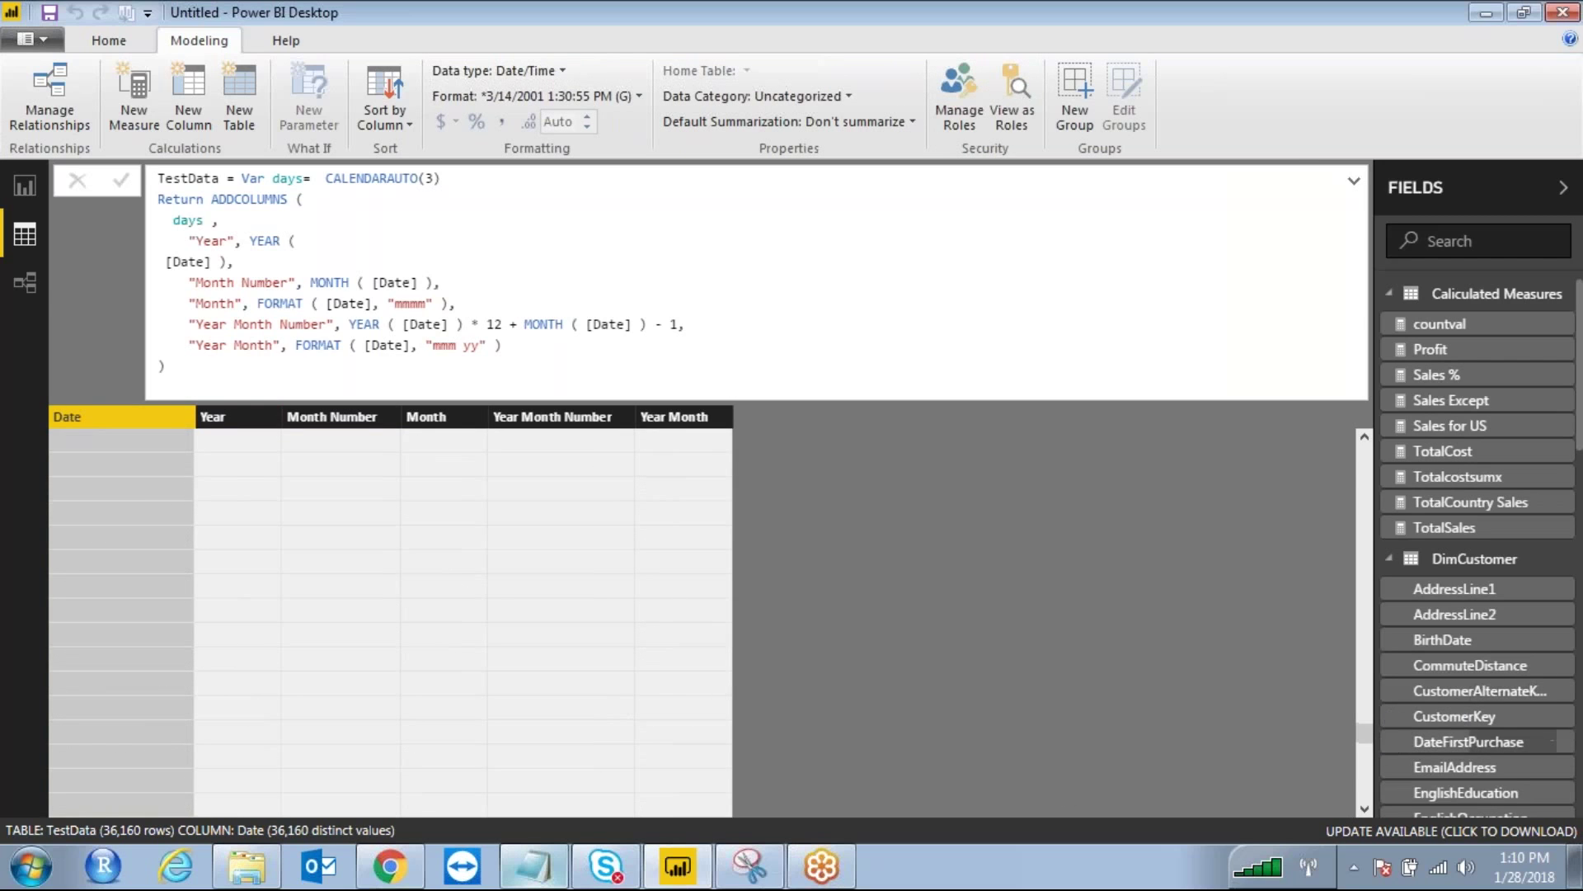
scroll(1254, 804, down, 5)
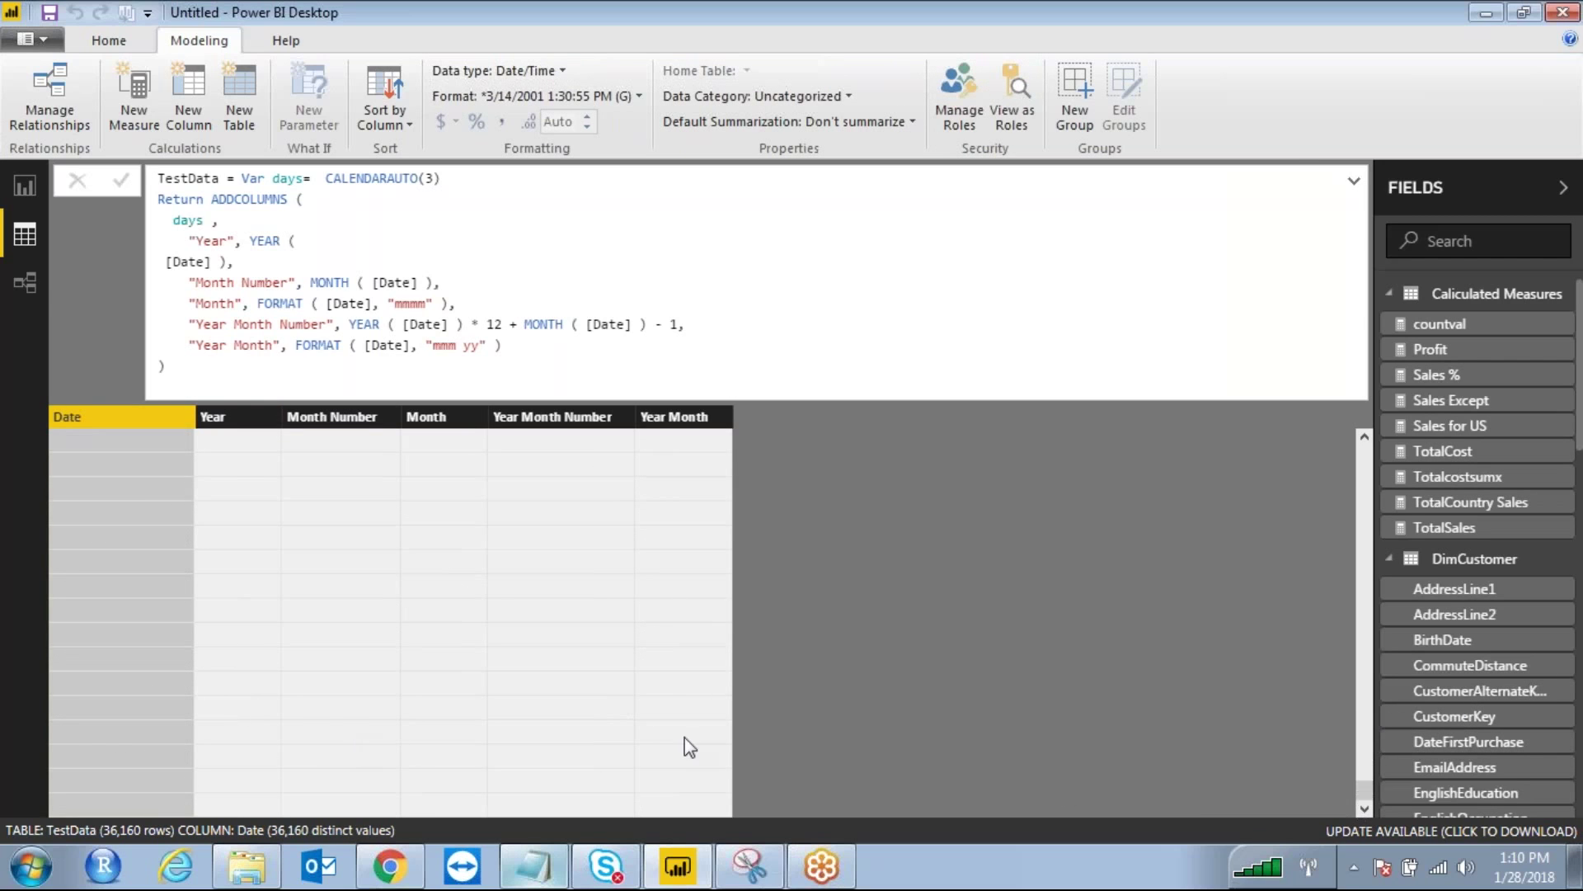
scroll(146, 608, down, 3)
click(167, 366)
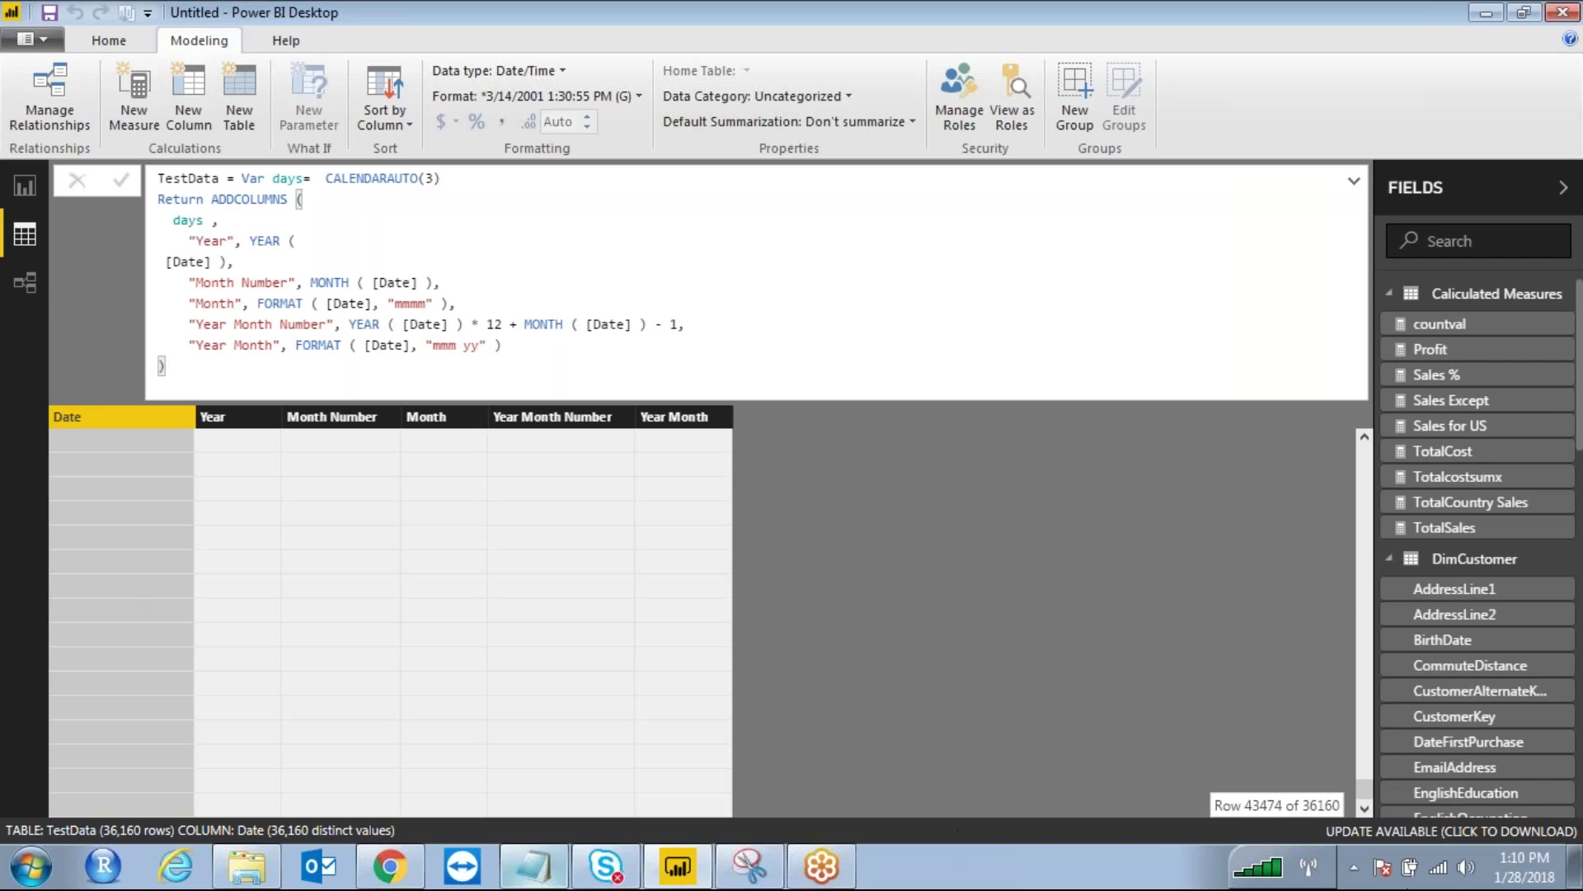
drag(1364, 785, 1359, 519)
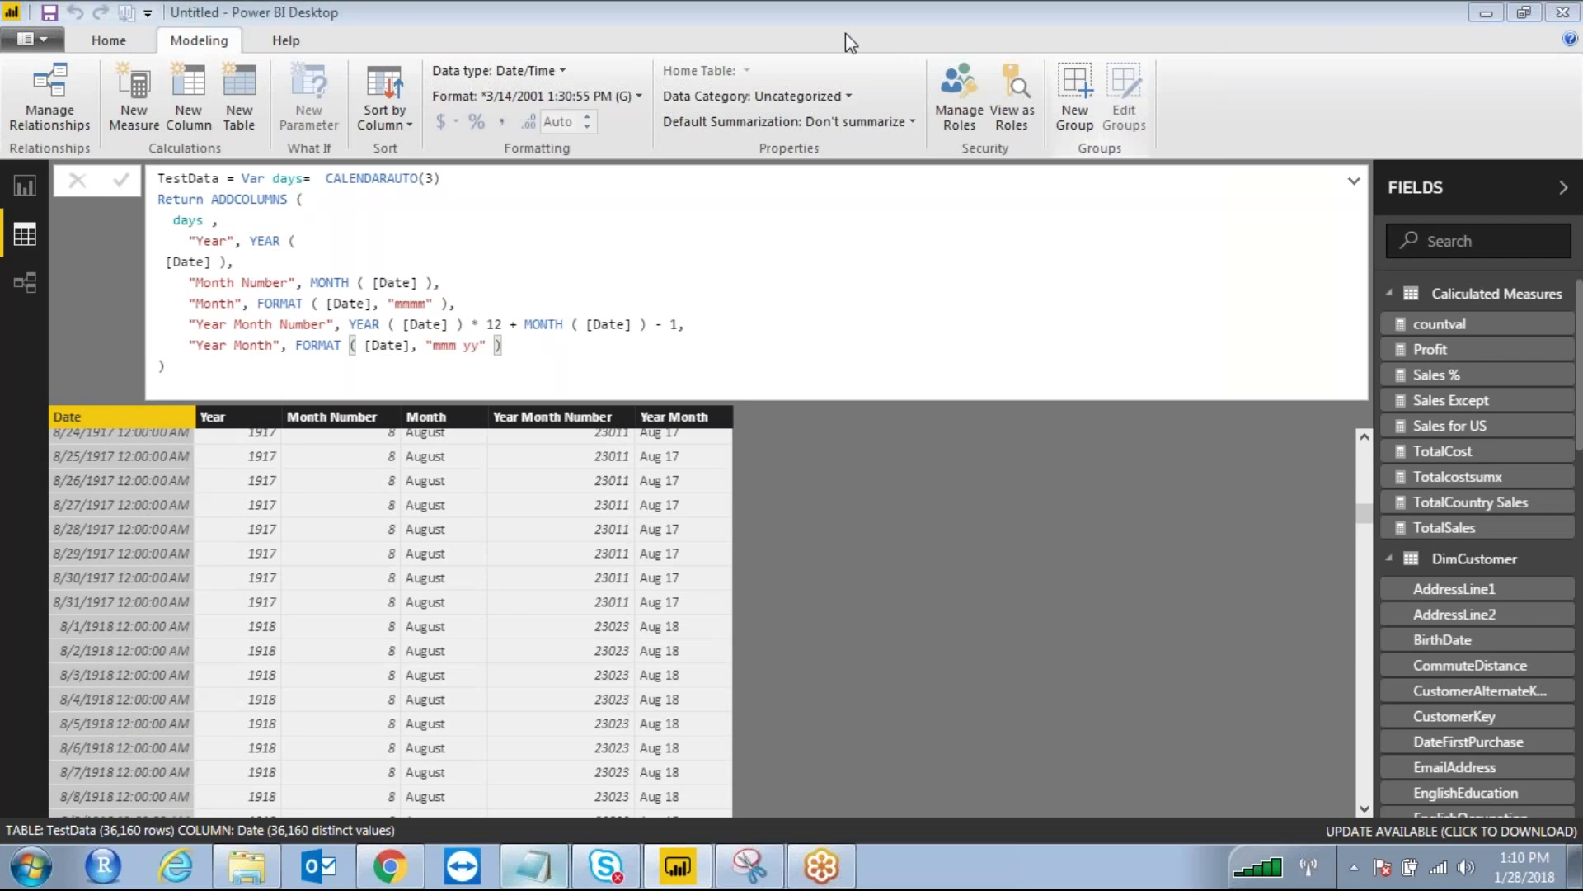
Add a card visual to Page 3 of the report and fill it with the Date field from TestData
click(25, 186)
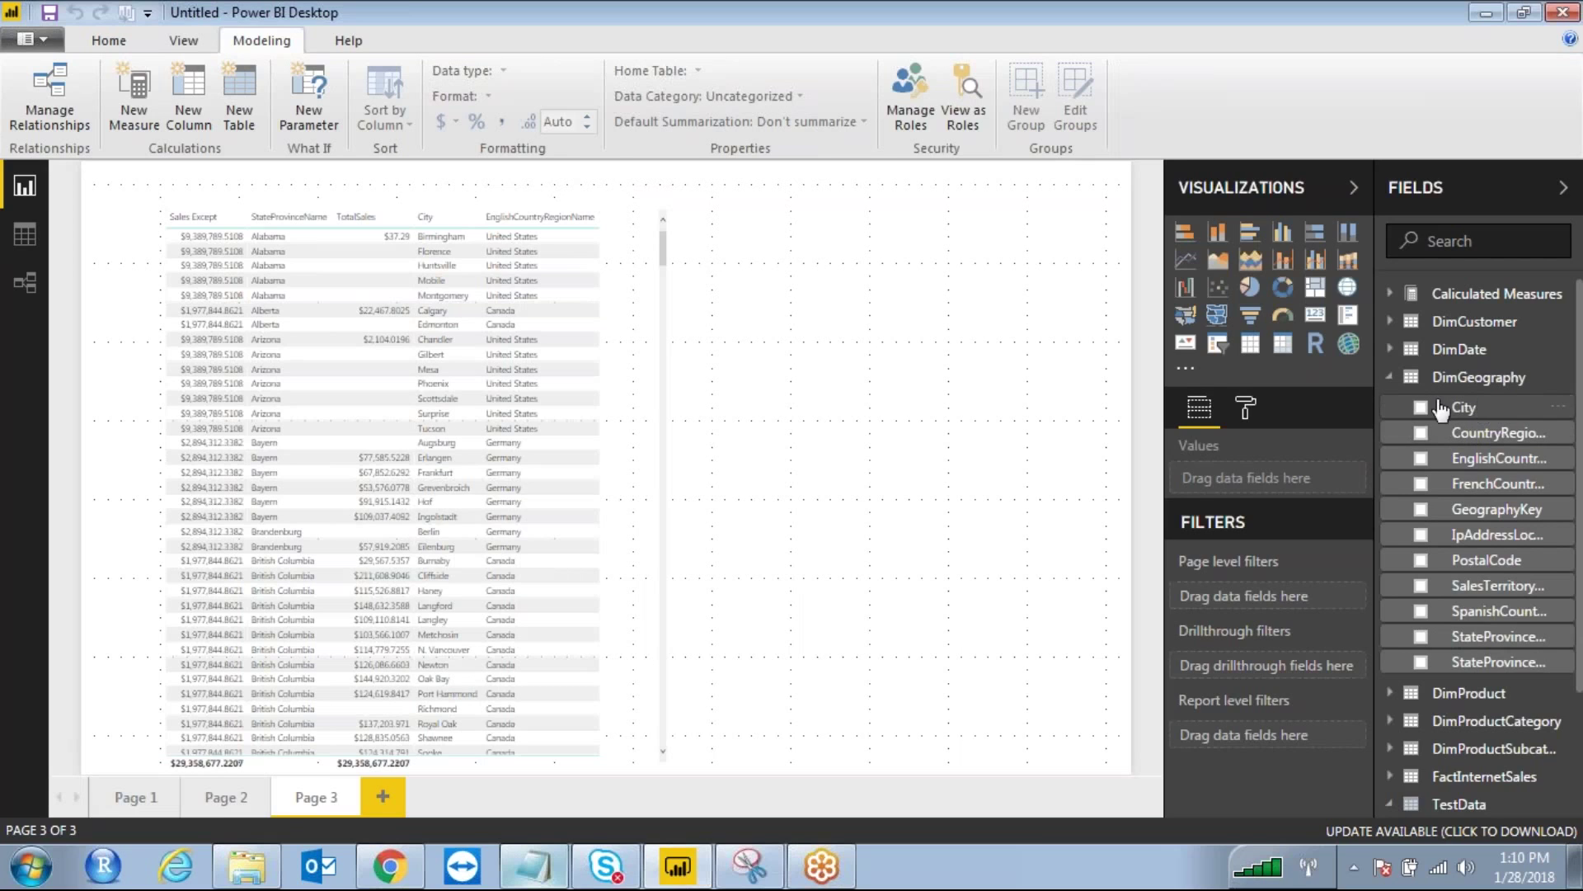
click(1315, 322)
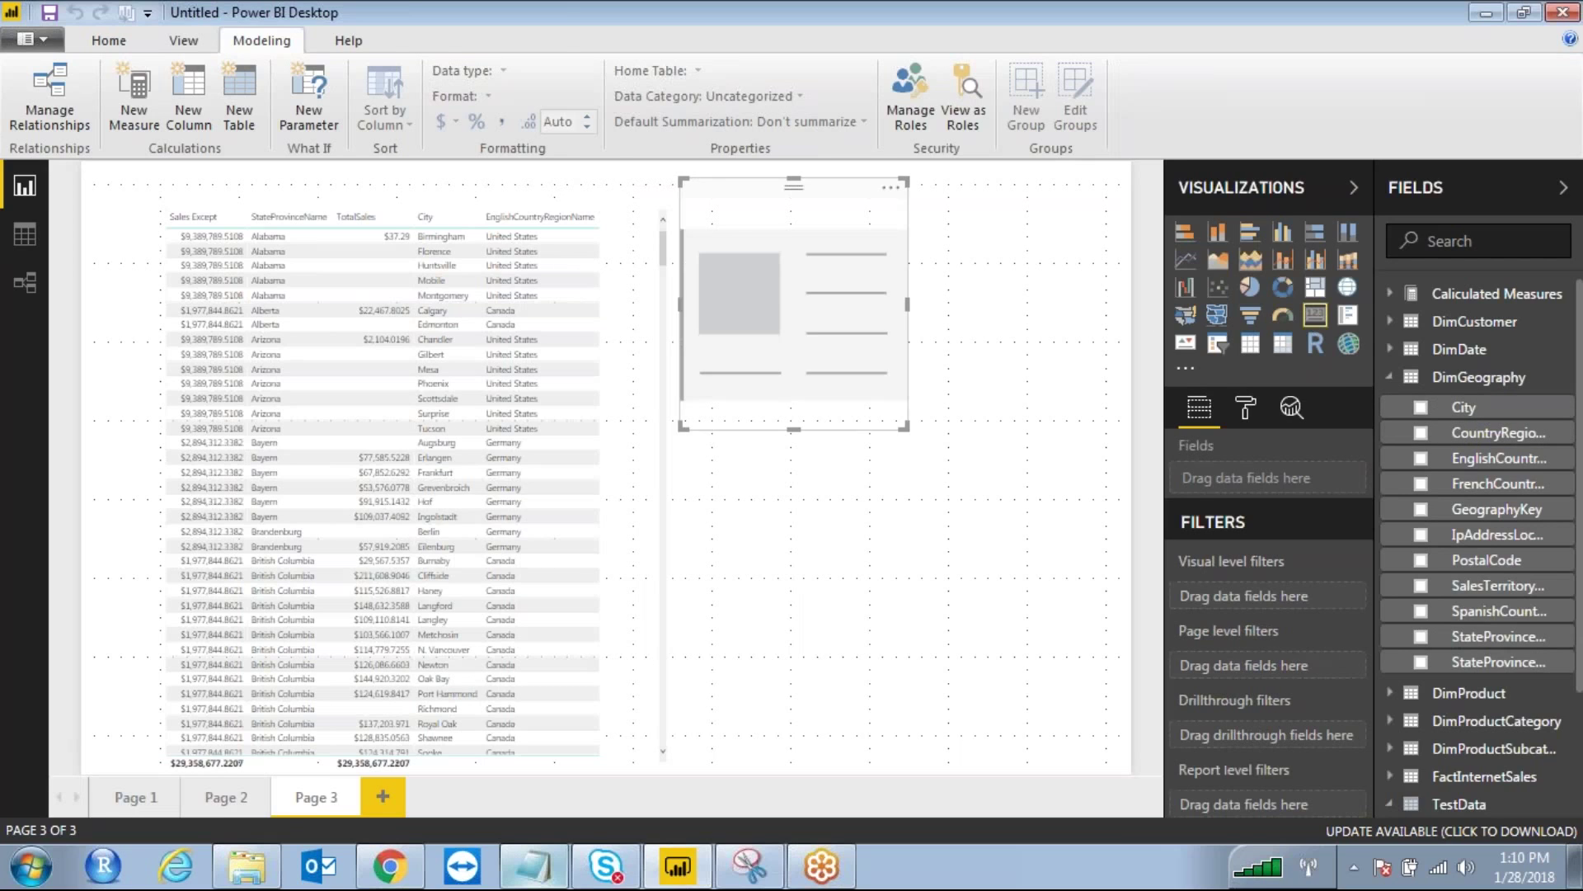
scroll(1506, 660, down, 3)
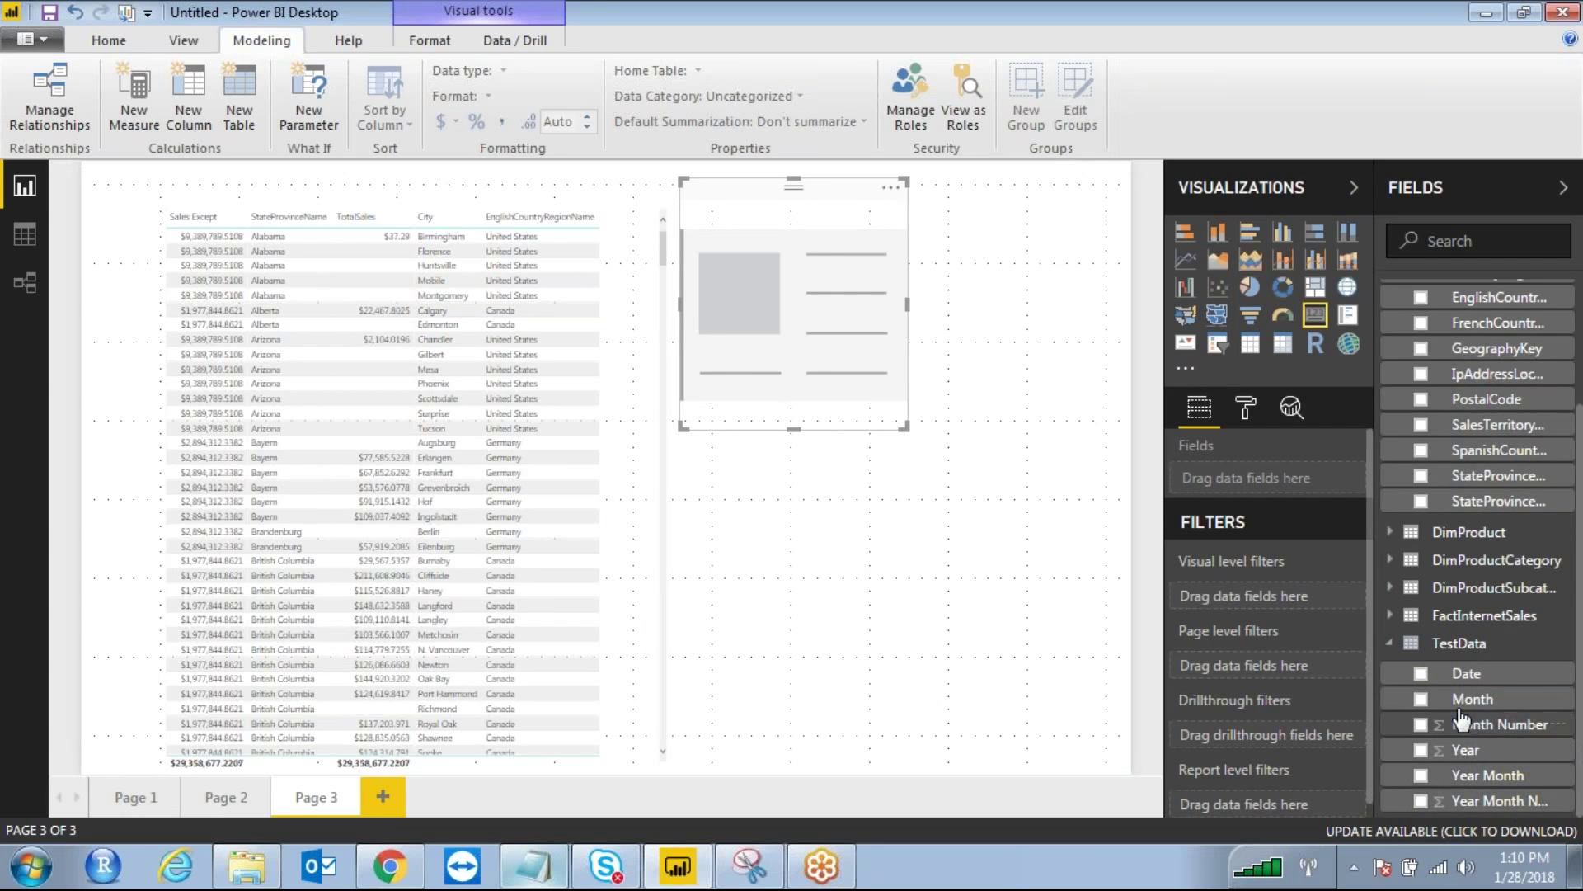
drag(1277, 620, 1277, 620)
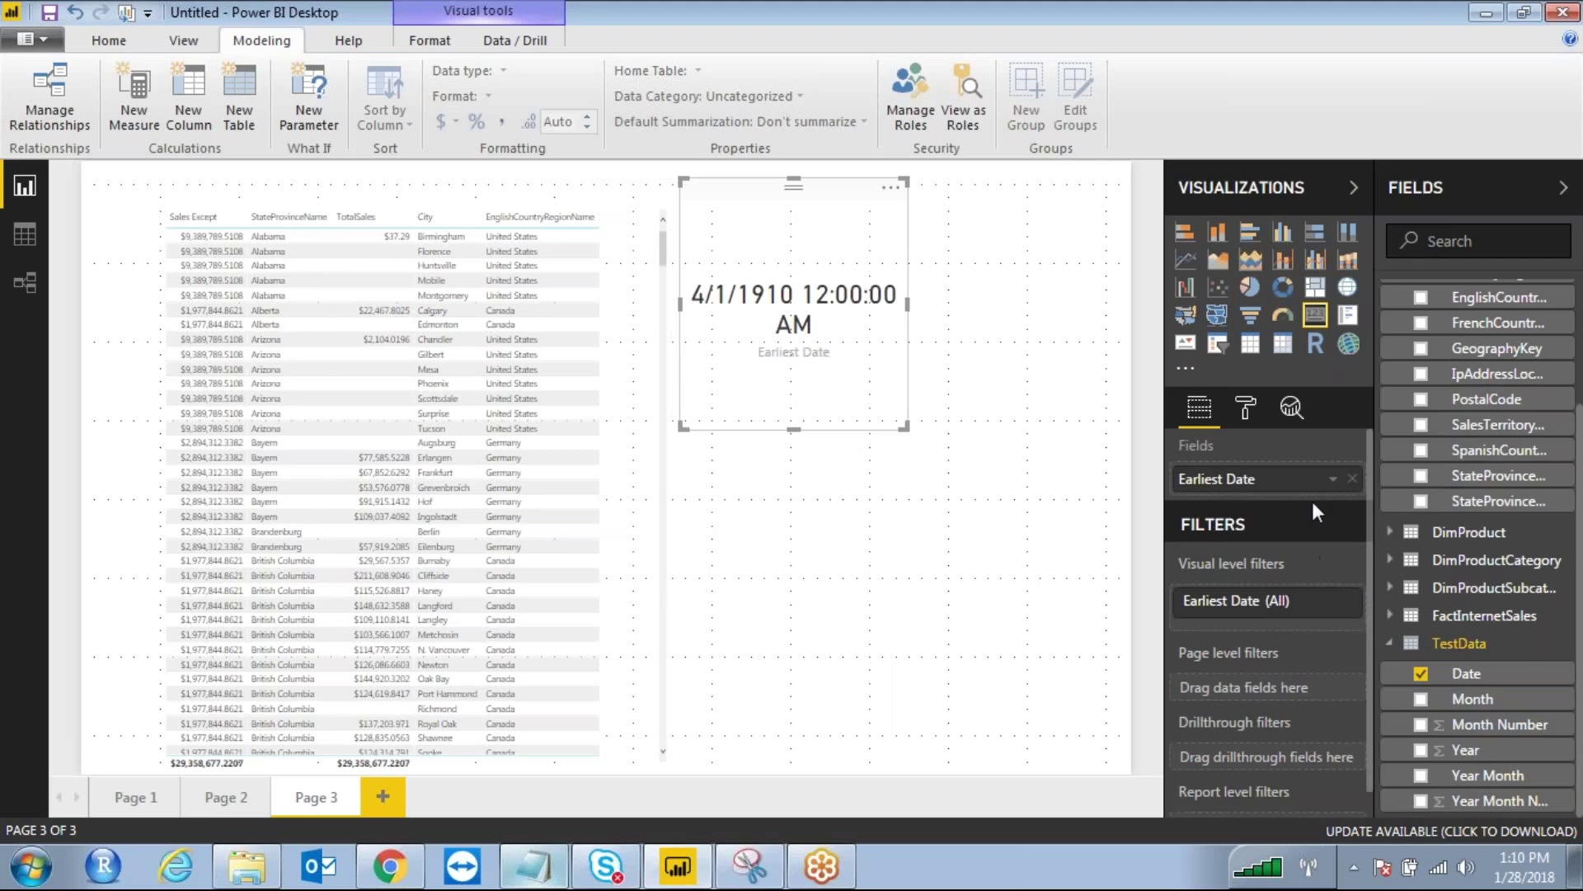
Switch the card's Date aggregation to Latest and examine the end date of the calendar
click(1333, 479)
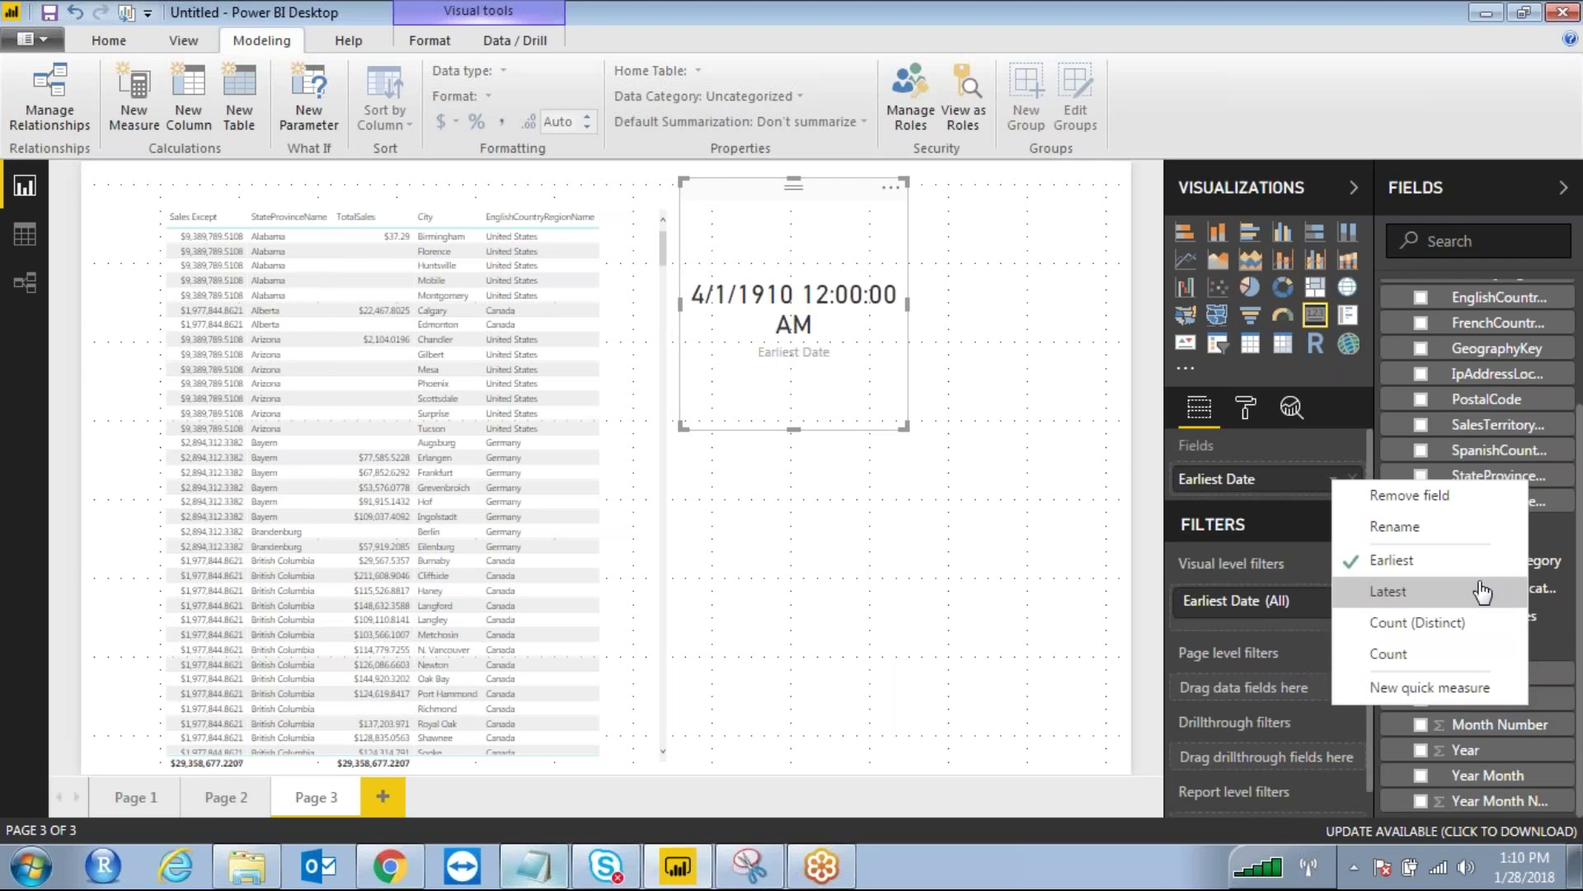
click(1415, 592)
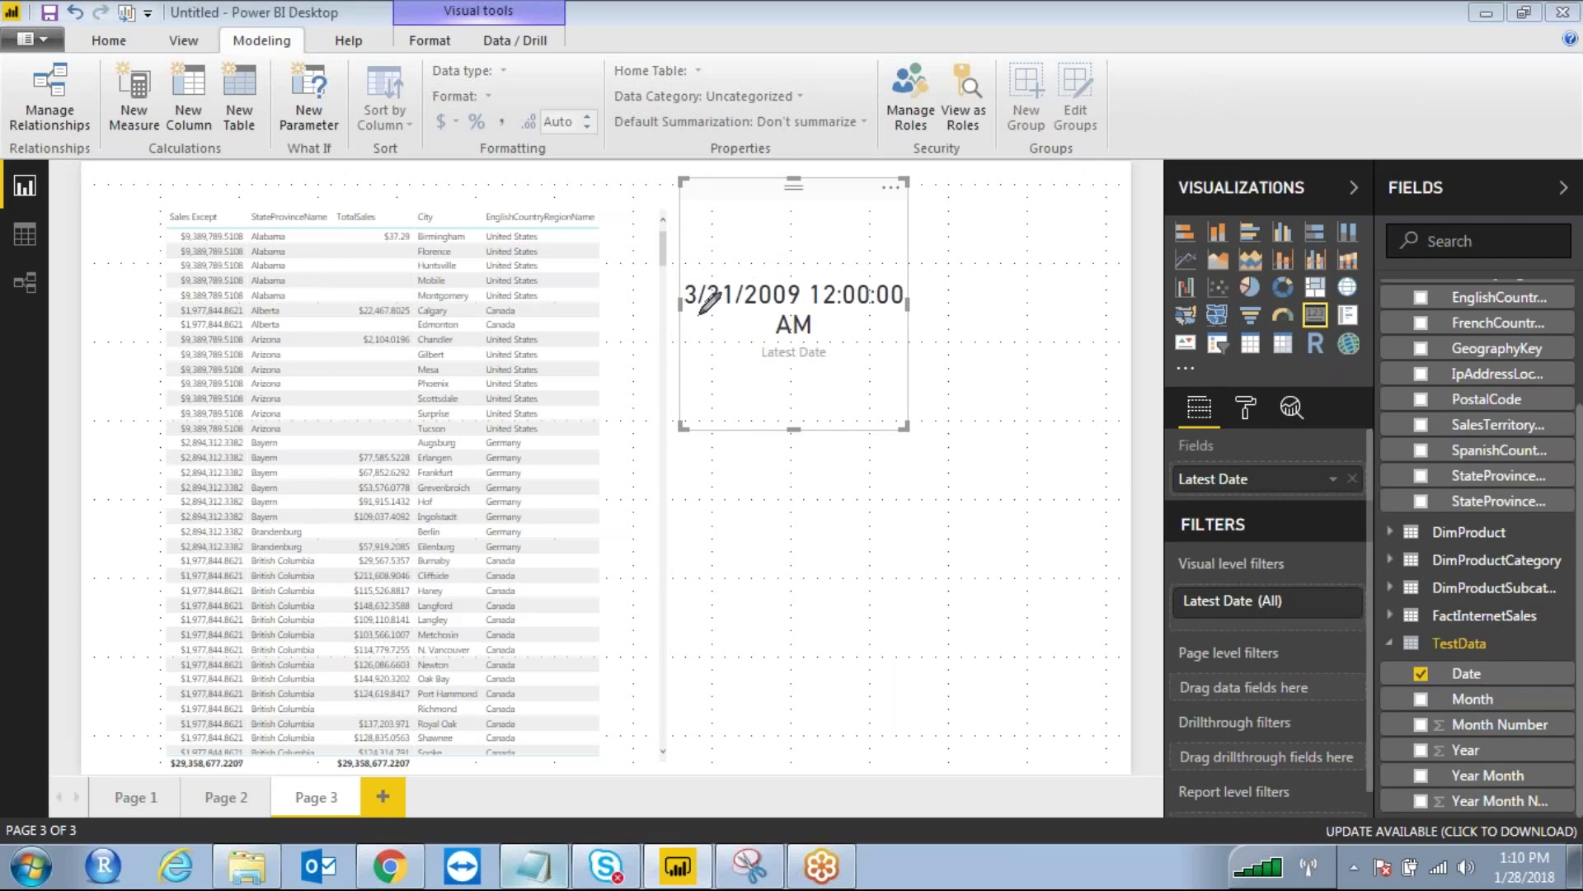
drag(790, 318, 812, 275)
mouse_move(691, 271)
mouse_down()
mouse_move(700, 314)
mouse_move(757, 313)
mouse_up()
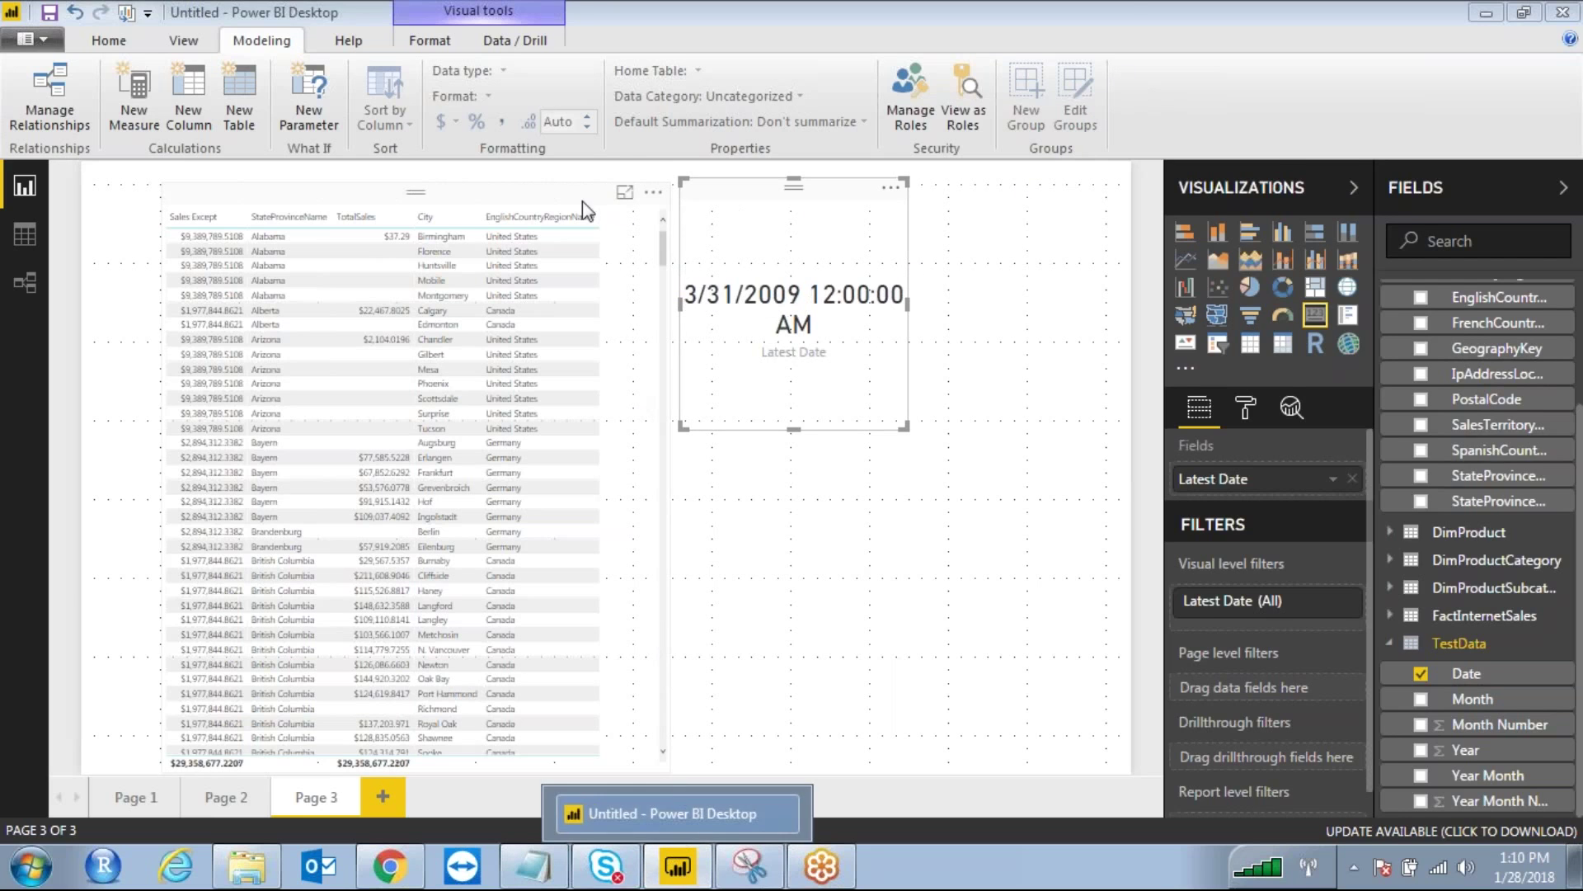
Move the sales table to the upper-left corner of the report page, shrink it, and examine the card's date
click(443, 190)
drag(587, 769, 398, 692)
click(399, 691)
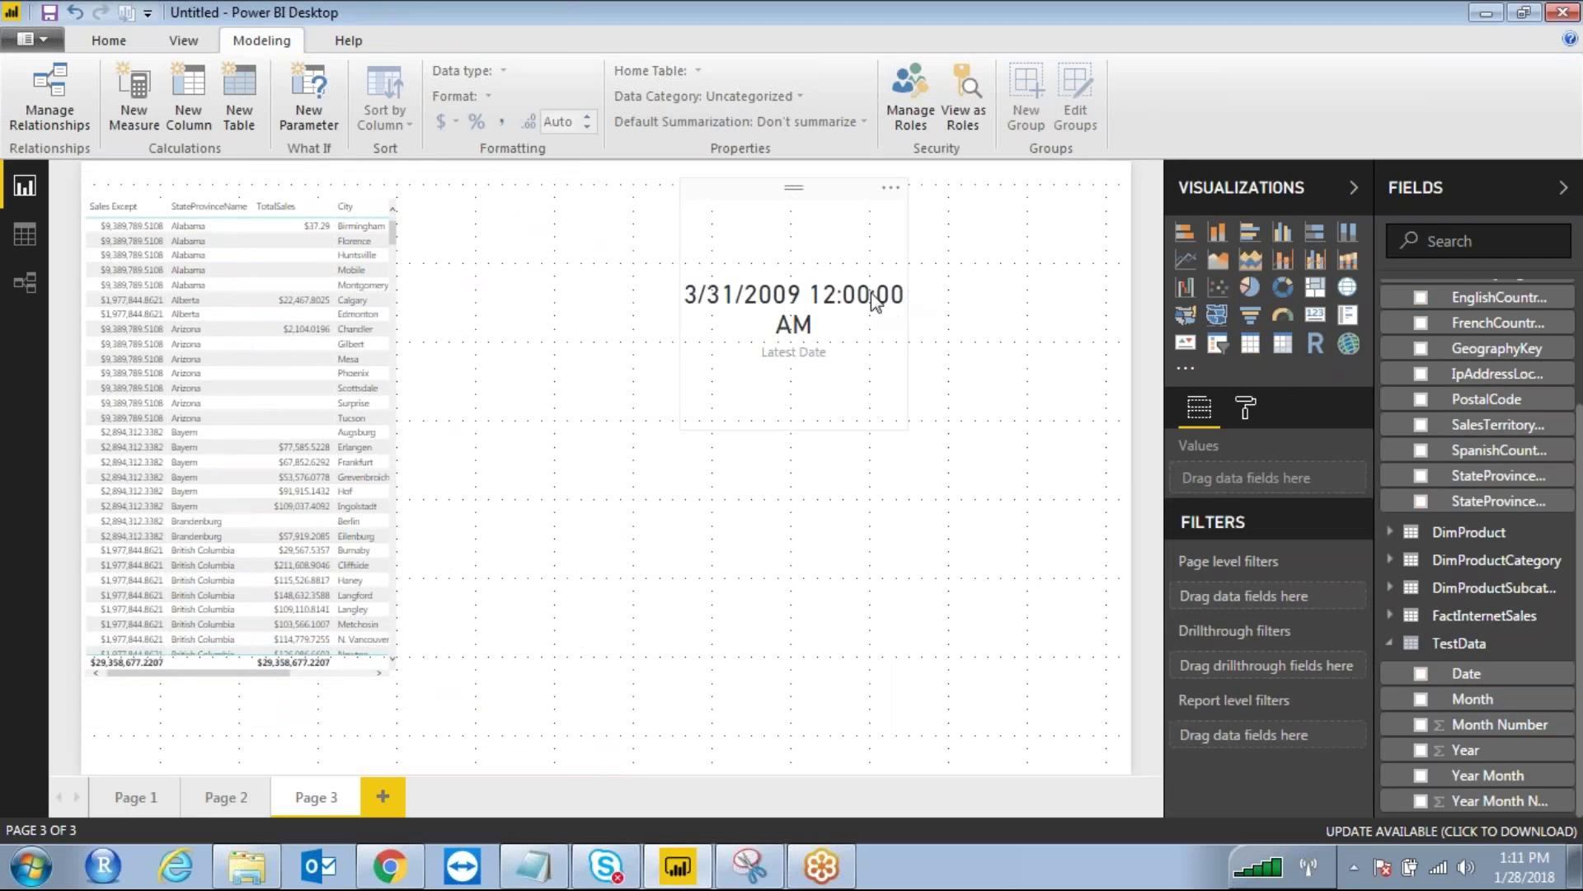
mouse_move(832, 268)
mouse_down()
mouse_move(774, 281)
mouse_move(854, 280)
mouse_up()
mouse_move(724, 332)
mouse_down()
mouse_move(737, 301)
mouse_move(956, 329)
mouse_up()
key(Escape)
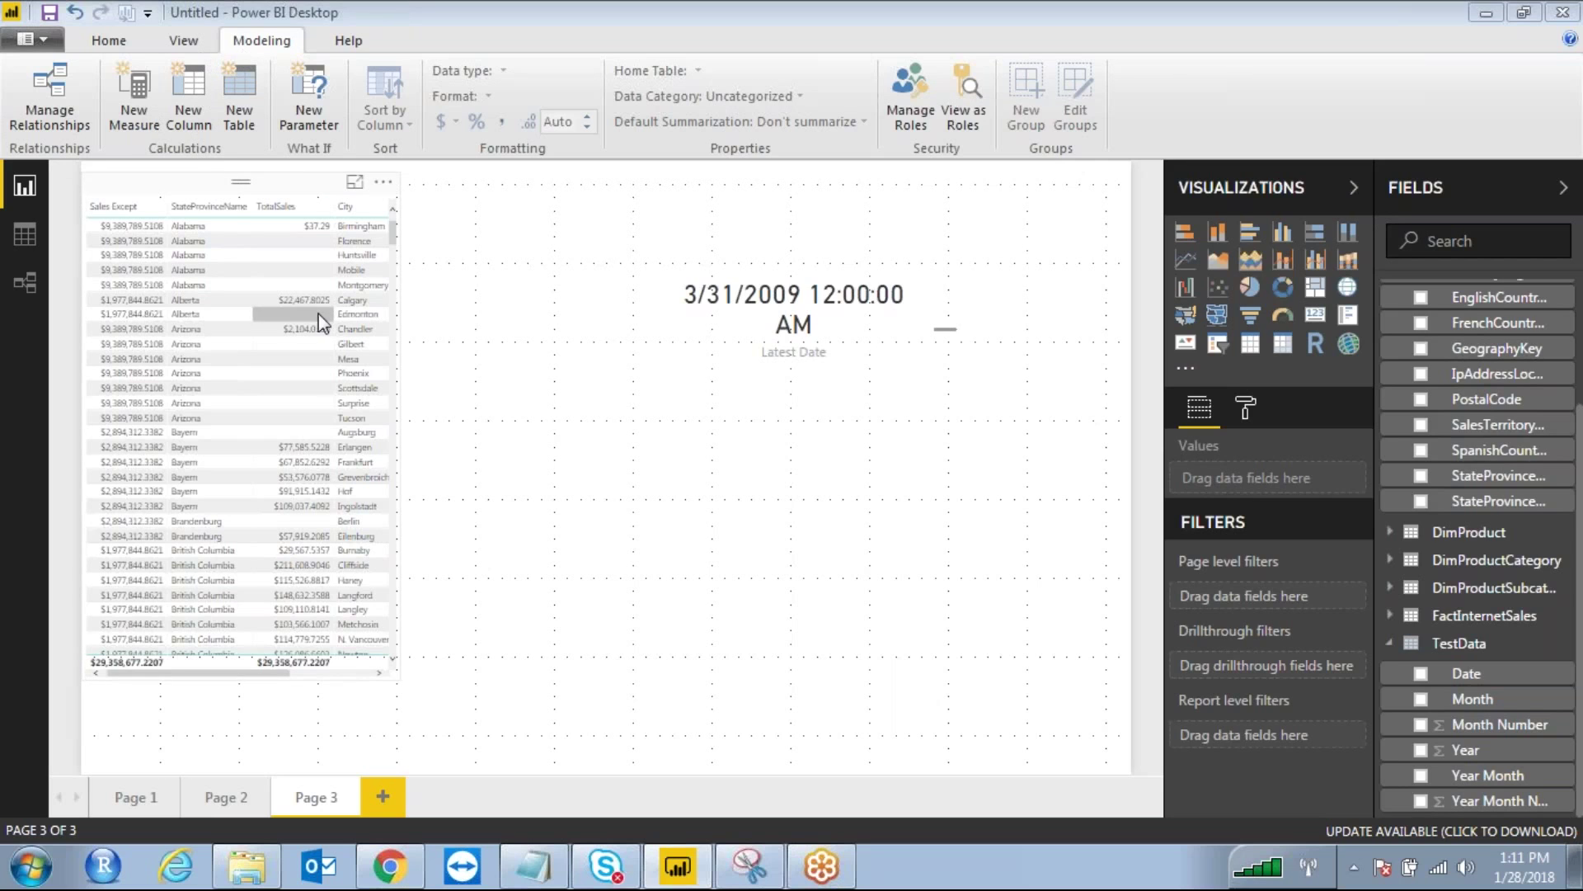
Open the Query Editor and create a new blank query
click(117, 42)
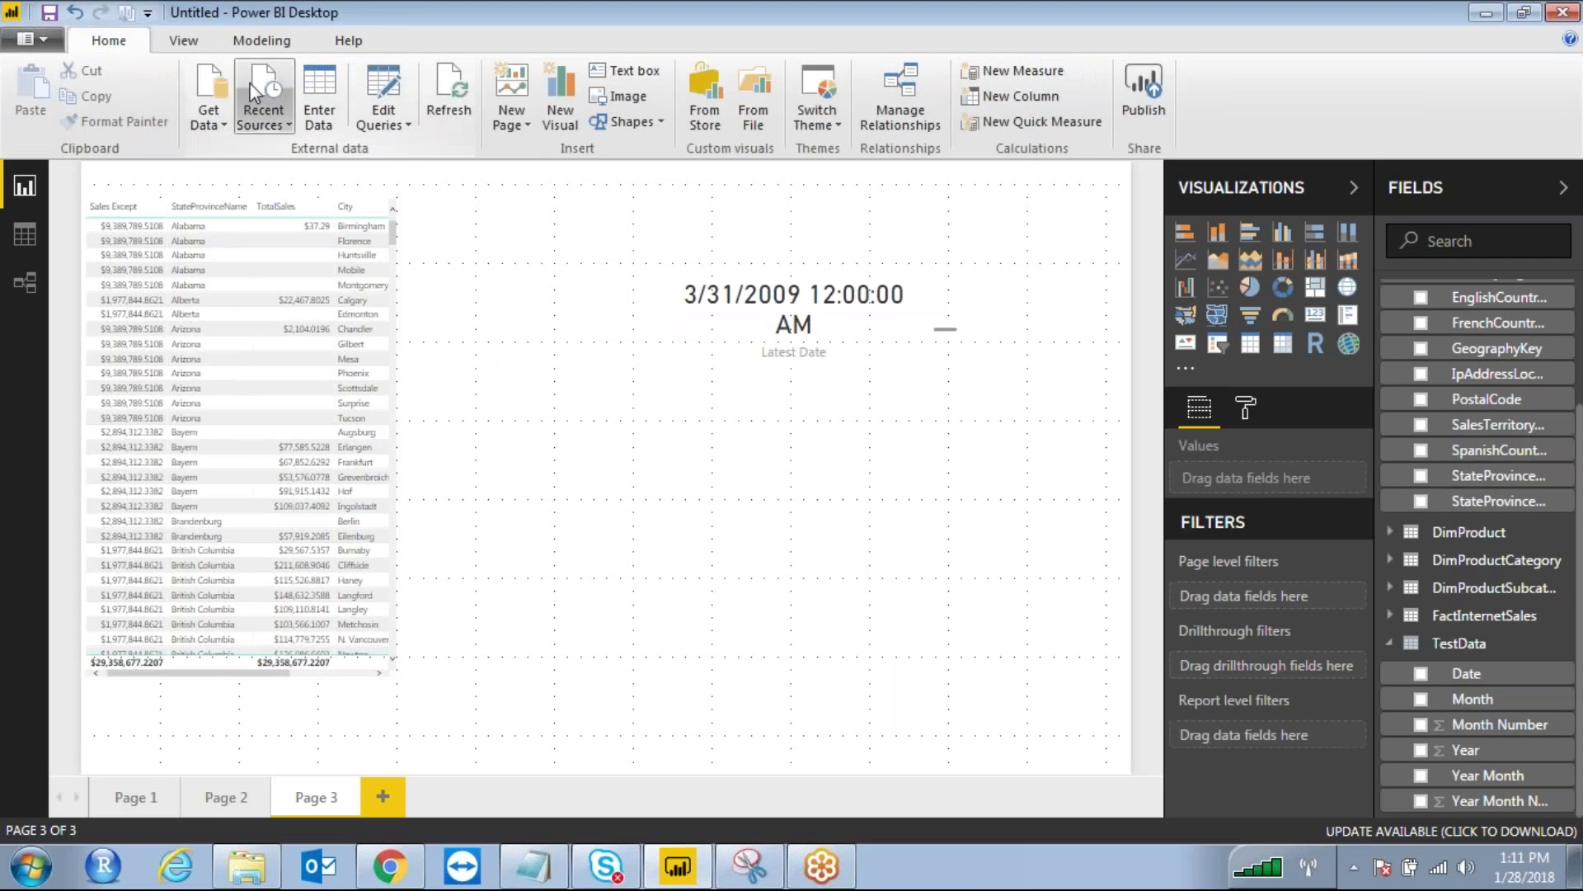
click(401, 131)
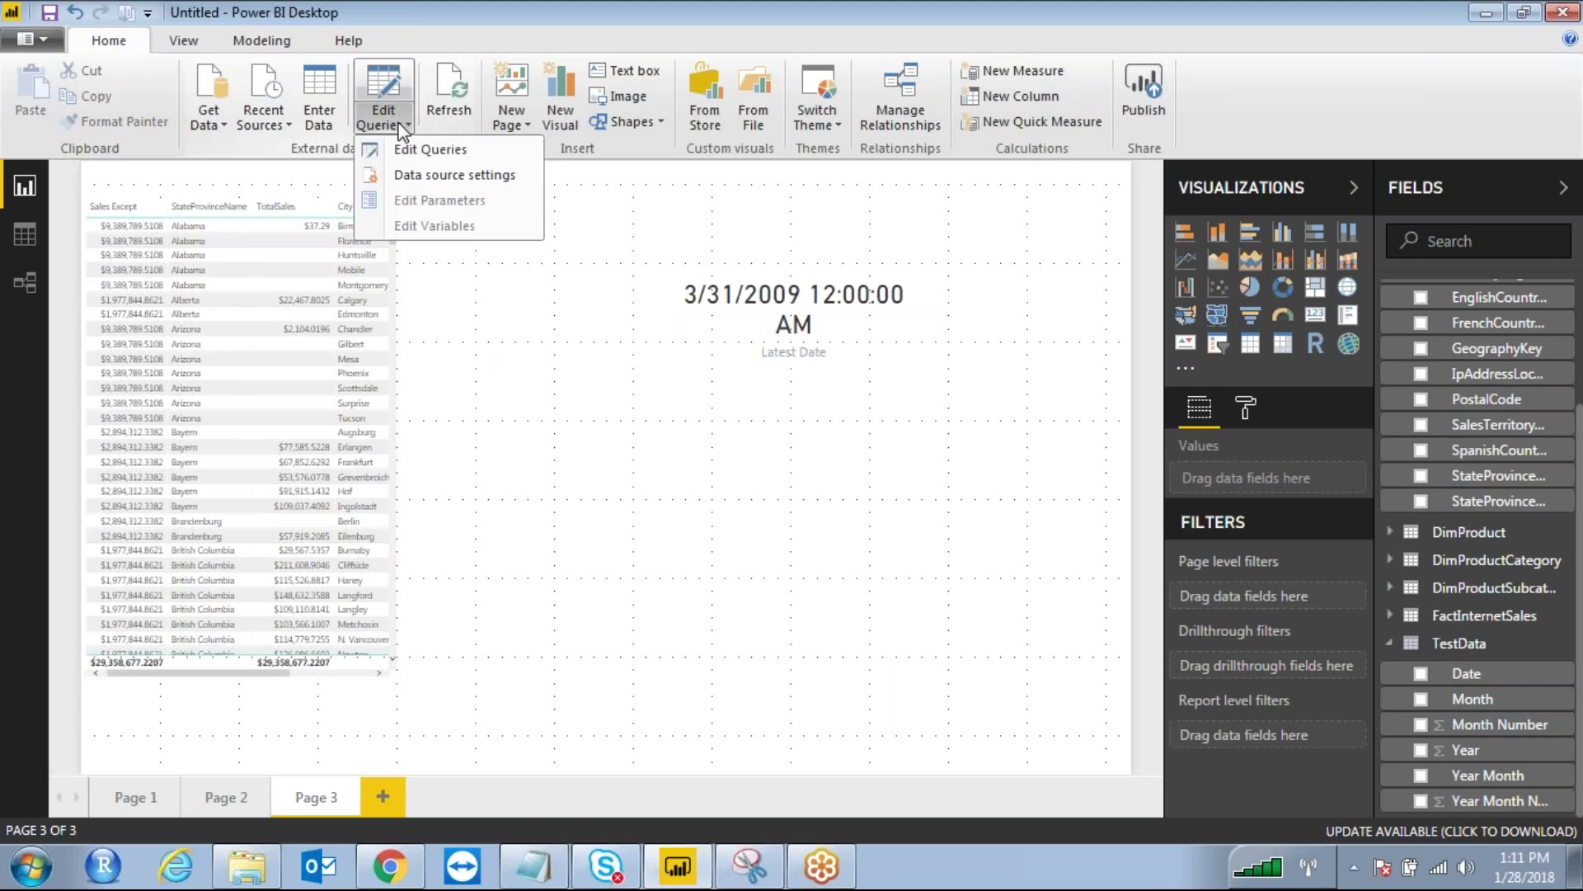
click(409, 151)
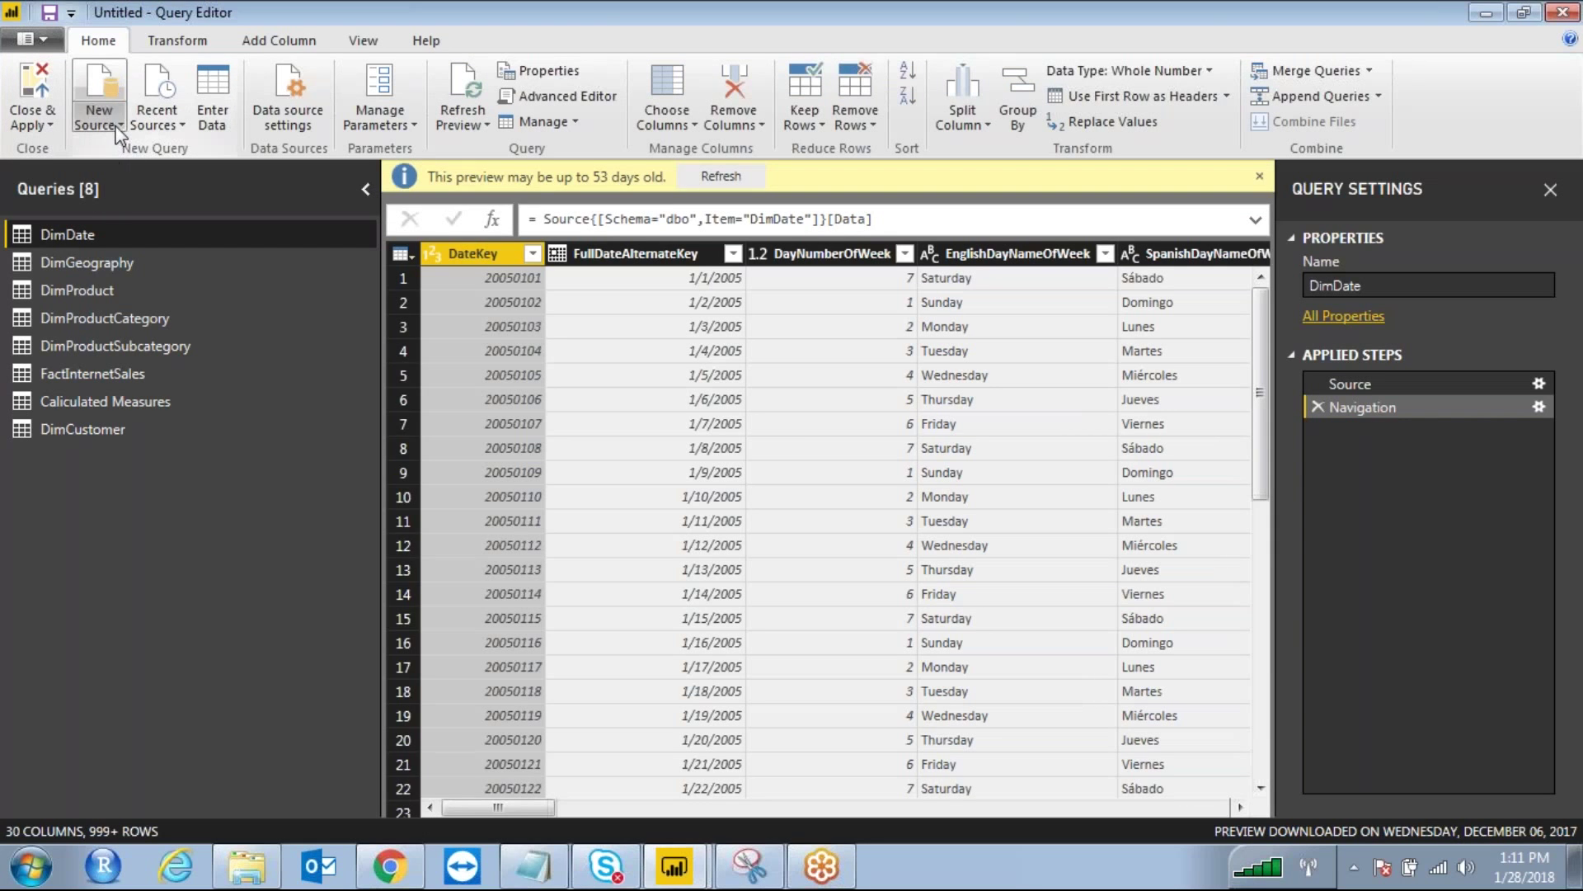
click(118, 130)
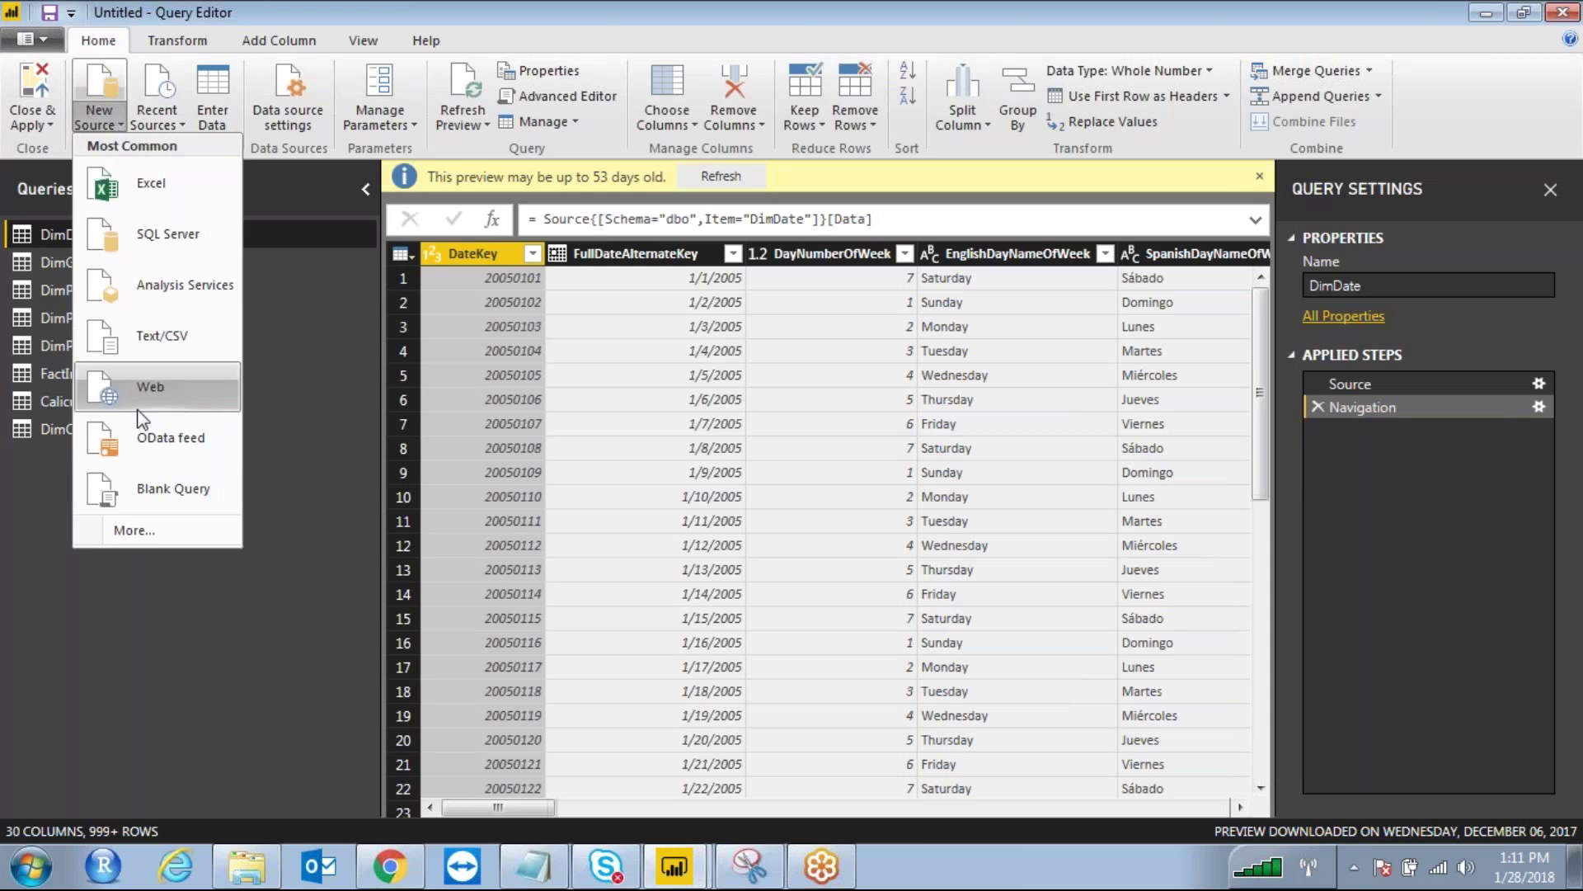
click(162, 488)
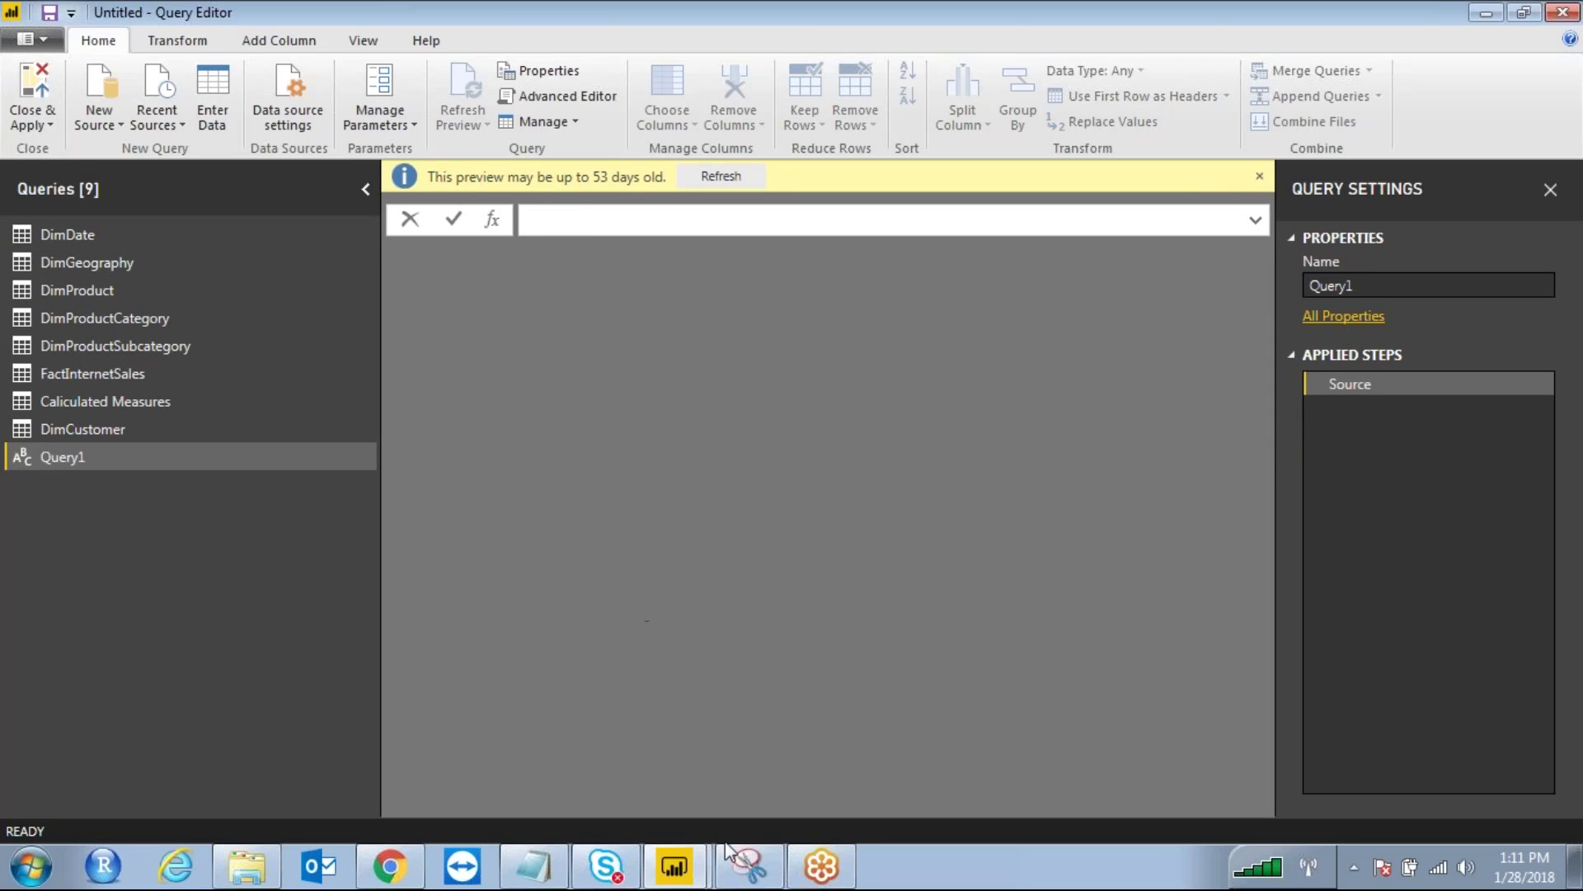
Switch to Notepad and copy the complete fnDateTable function code, from its opening let to the final fnDateTable line
click(533, 866)
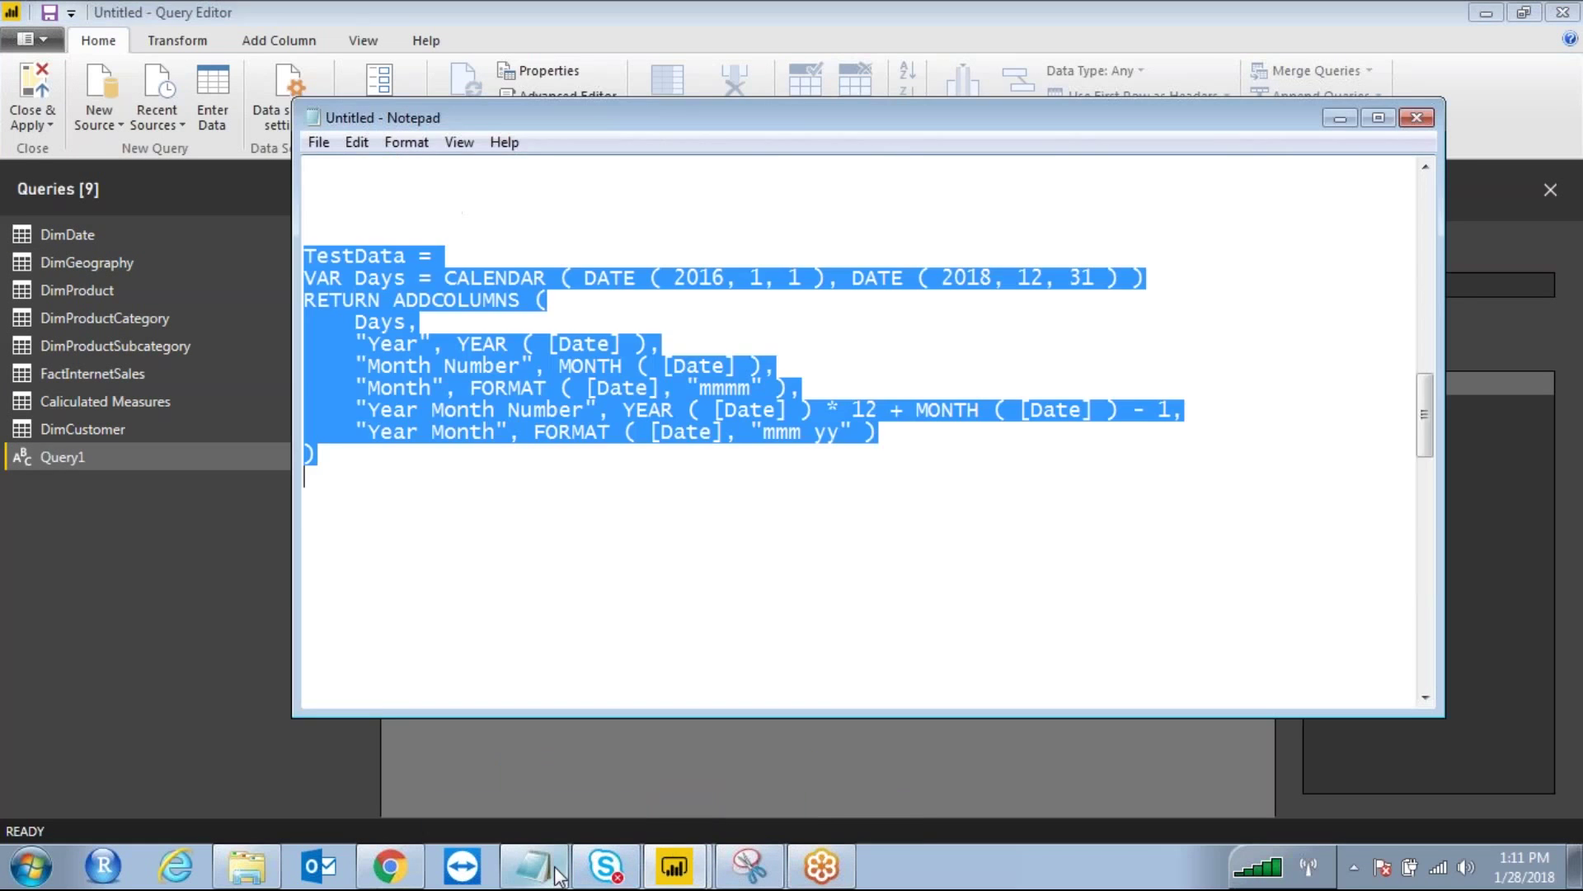
key(Right)
scroll(591, 491, down, 6)
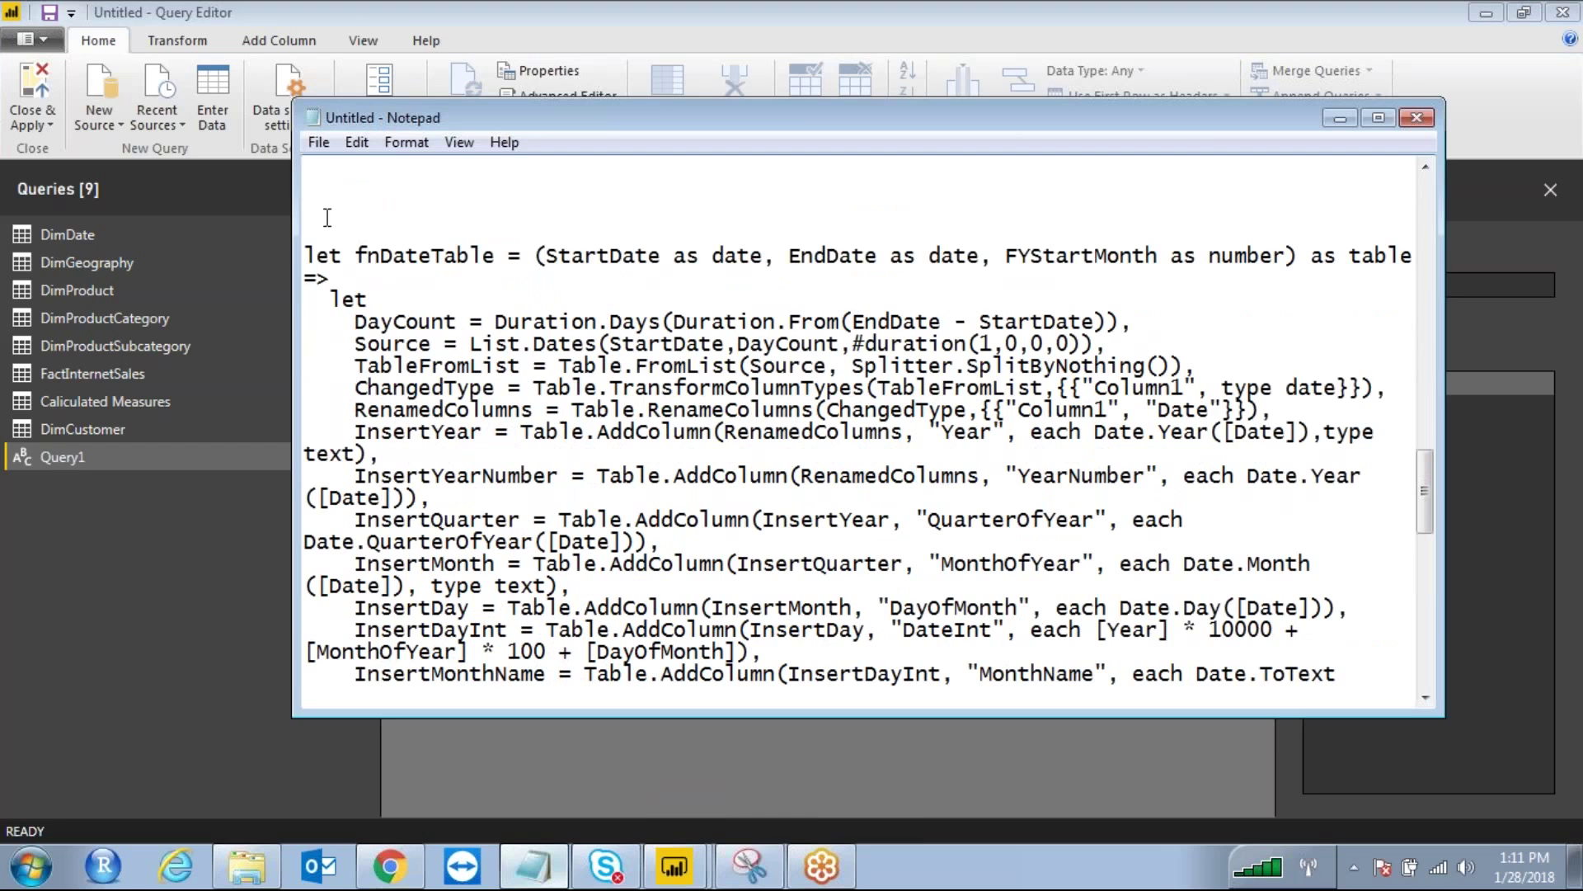
drag(304, 248, 303, 674)
key(ctrl+c)
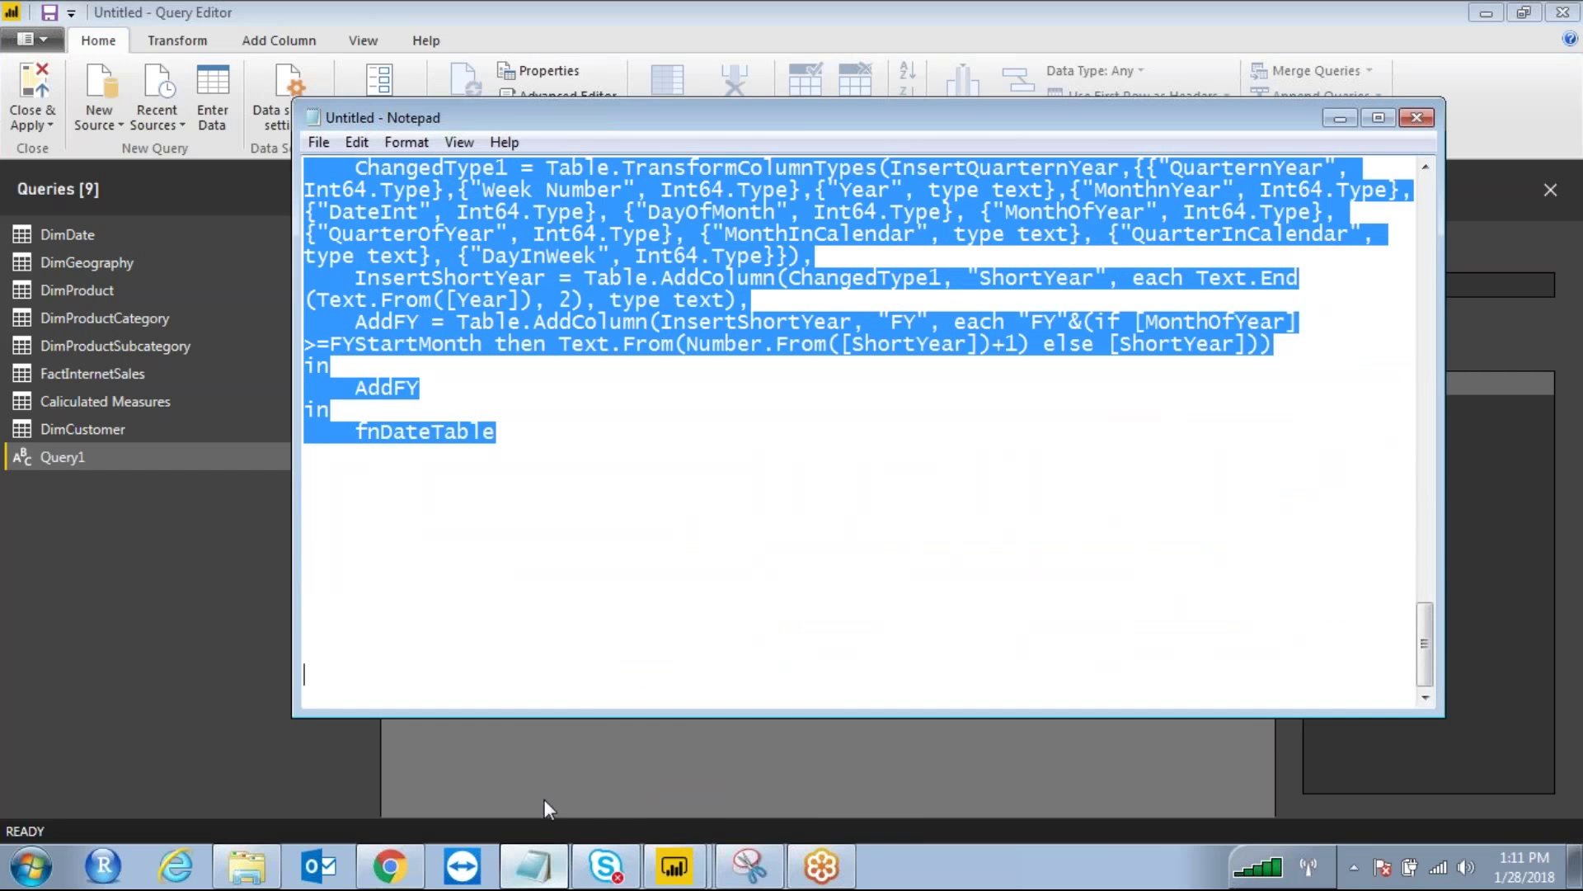
Return to the Query Editor, refresh the preview of Query1 and dismiss the outdated-preview notice
click(674, 866)
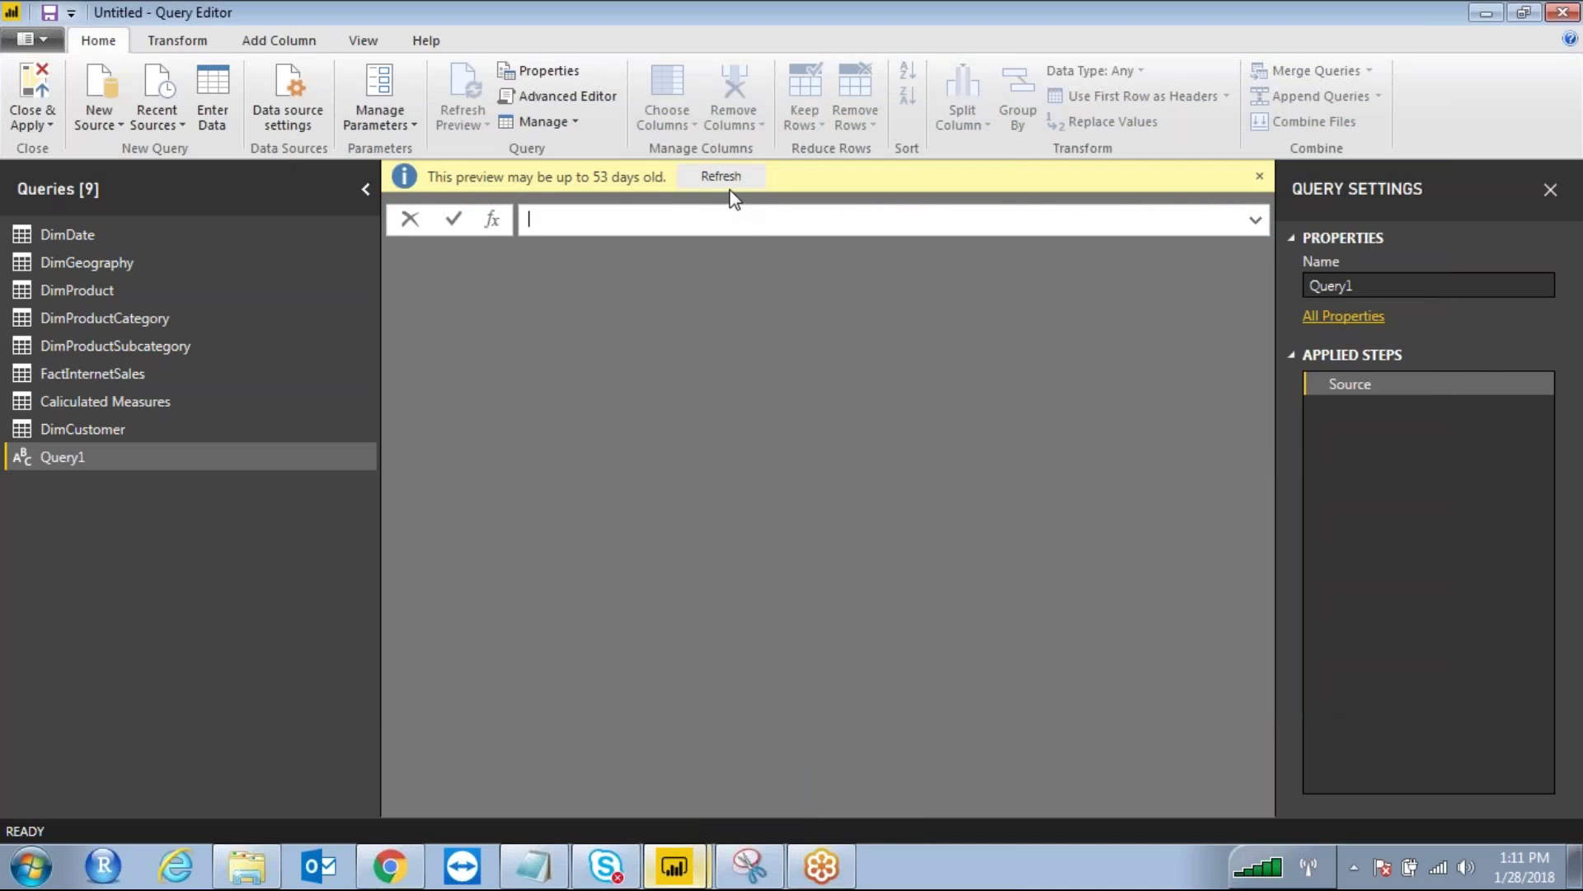
click(611, 219)
click(720, 181)
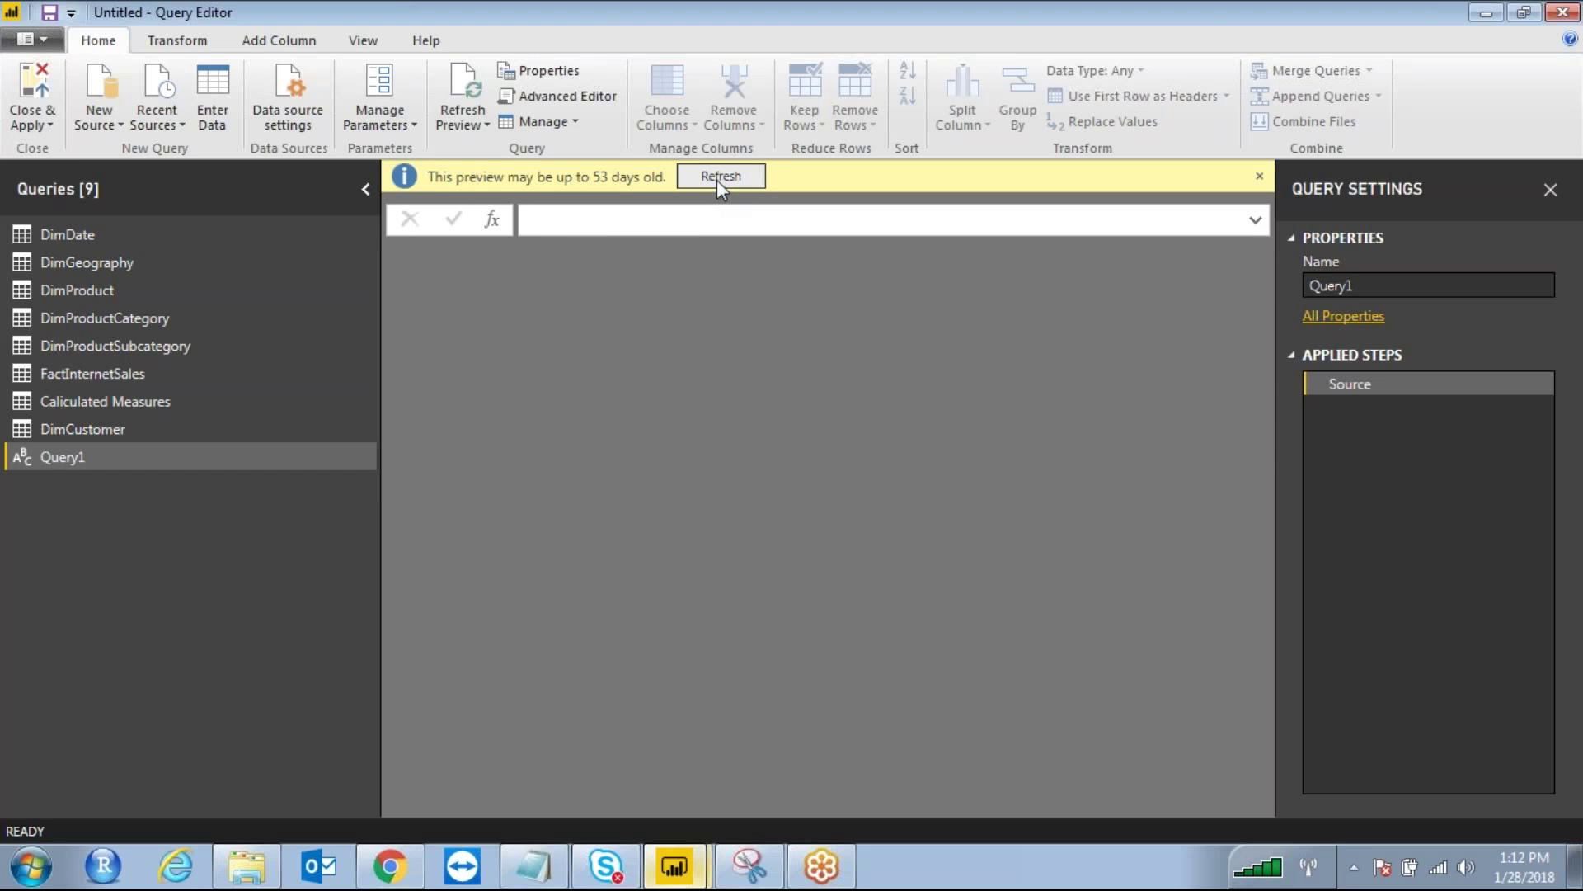
click(1260, 180)
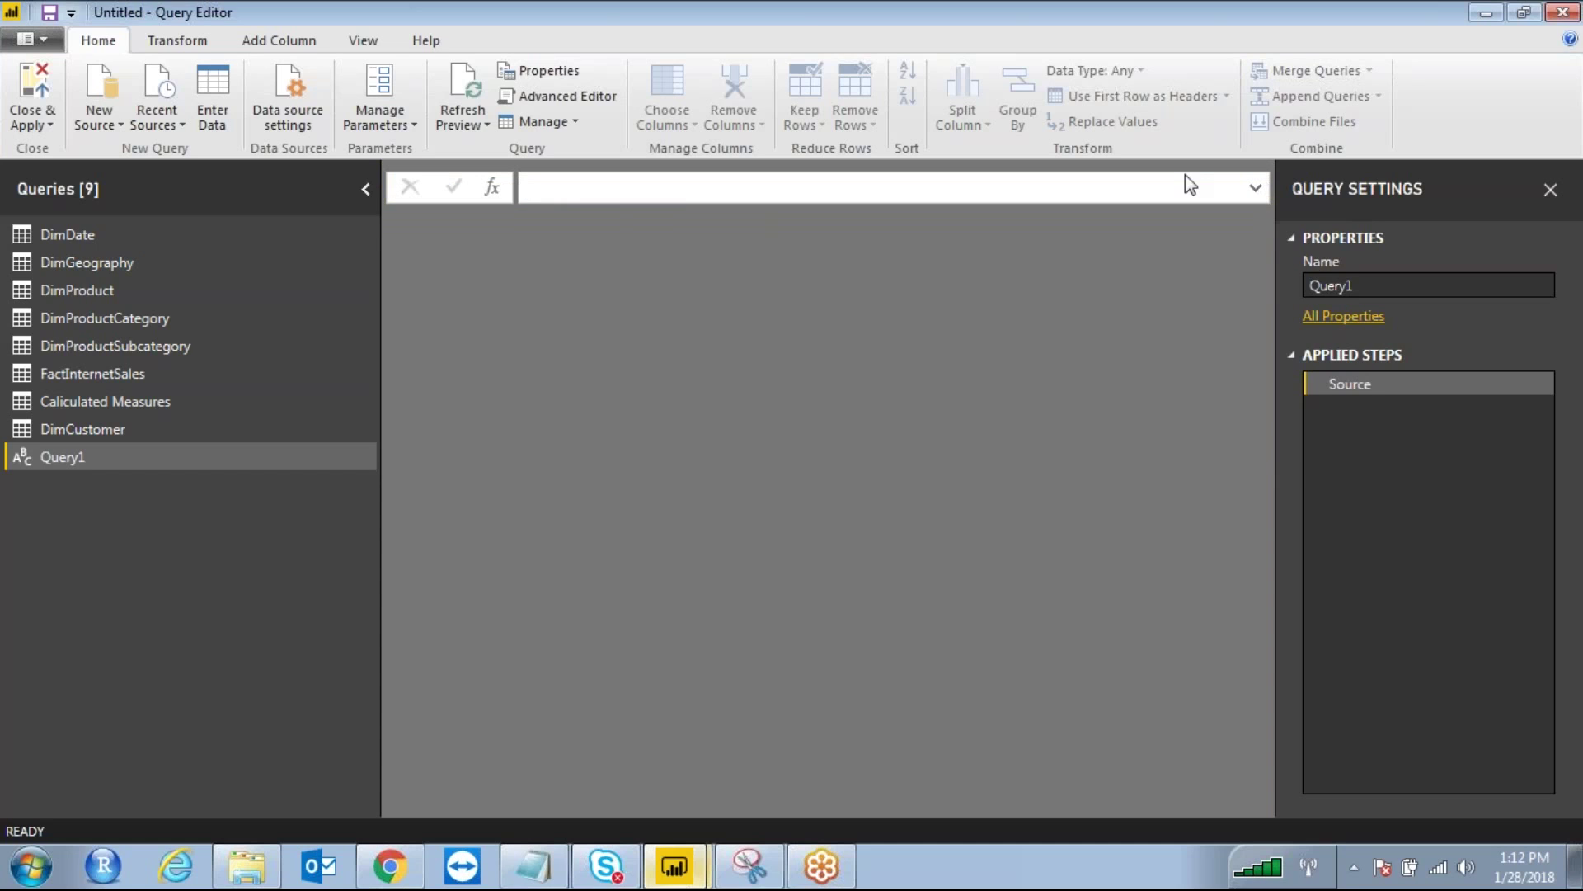
Replace the code of Query1 in the Advanced Editor with the copied fnDateTable function and apply it
click(581, 96)
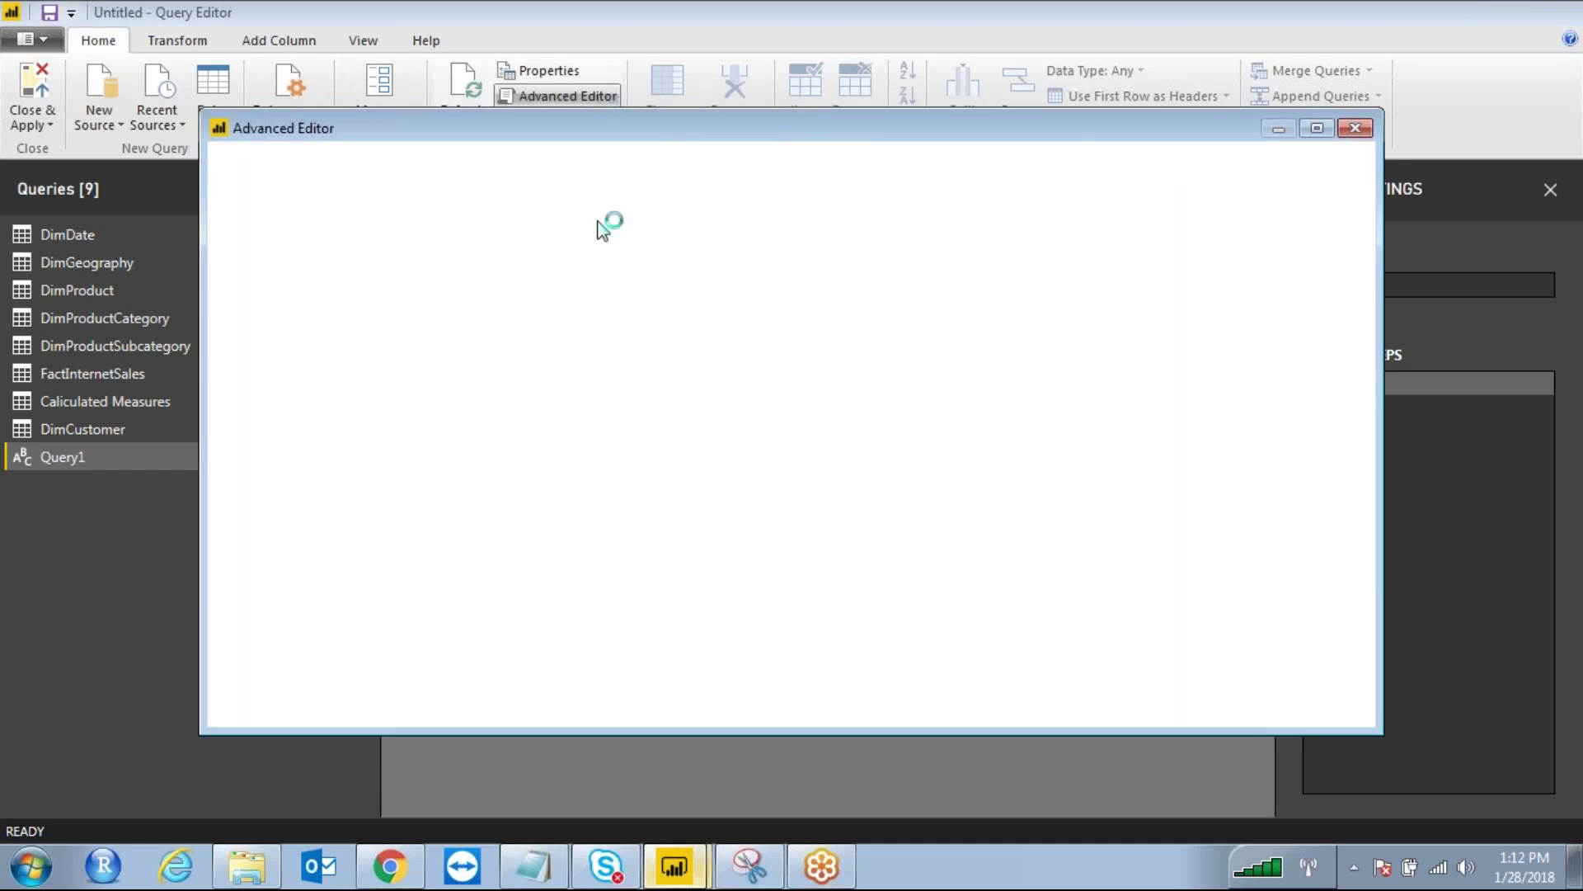
drag(360, 299, 253, 240)
key(ctrl+v)
scroll(499, 418, up, 10)
scroll(501, 423, down, 10)
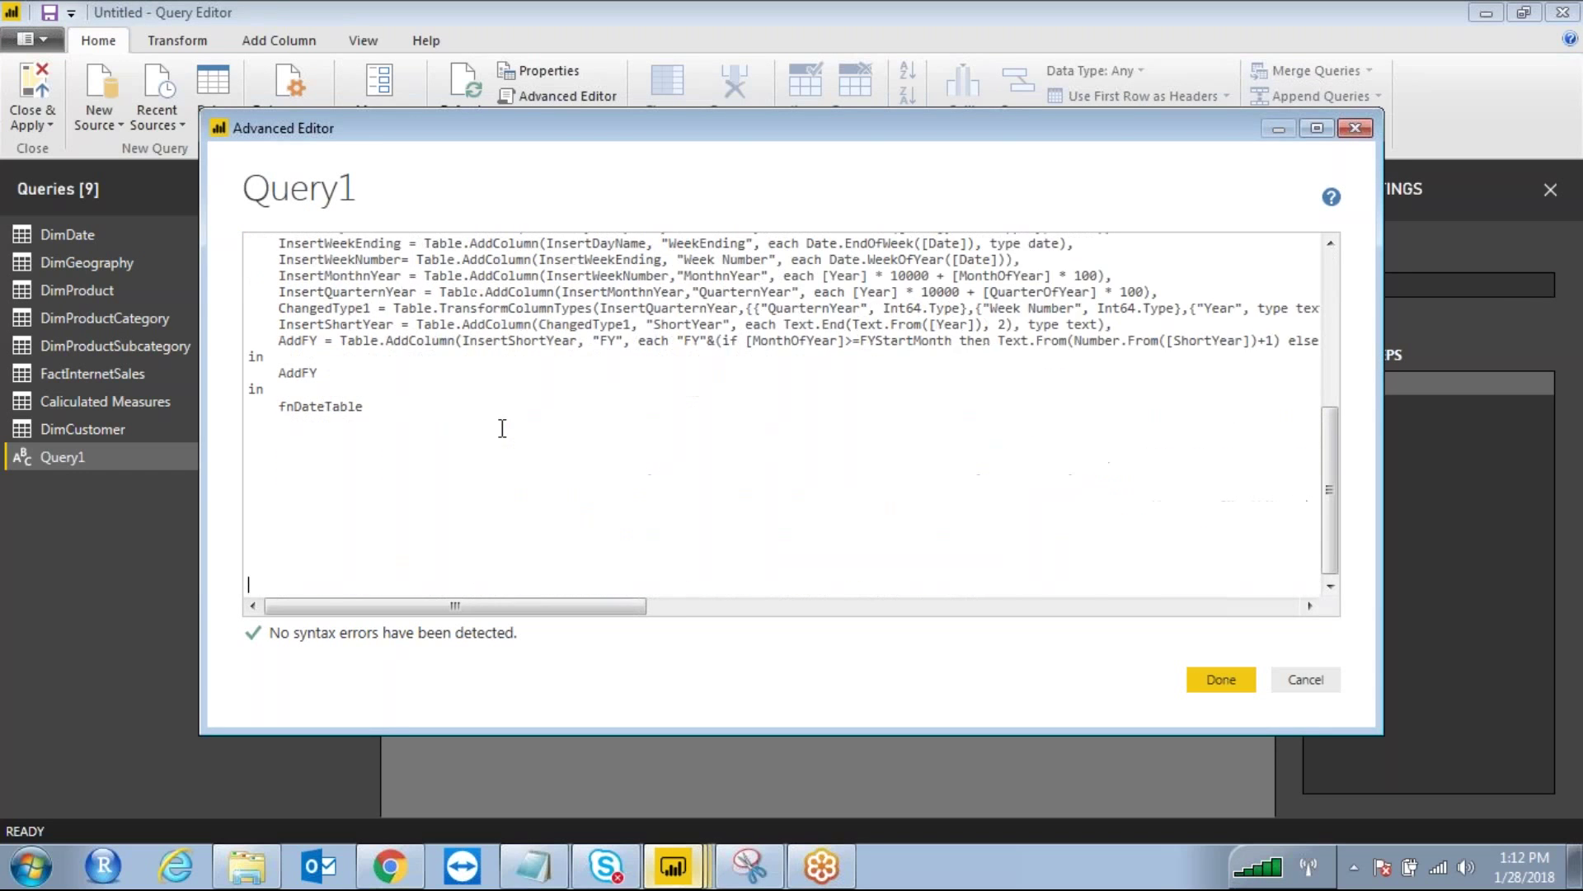
scroll(888, 497, up, 10)
click(1252, 681)
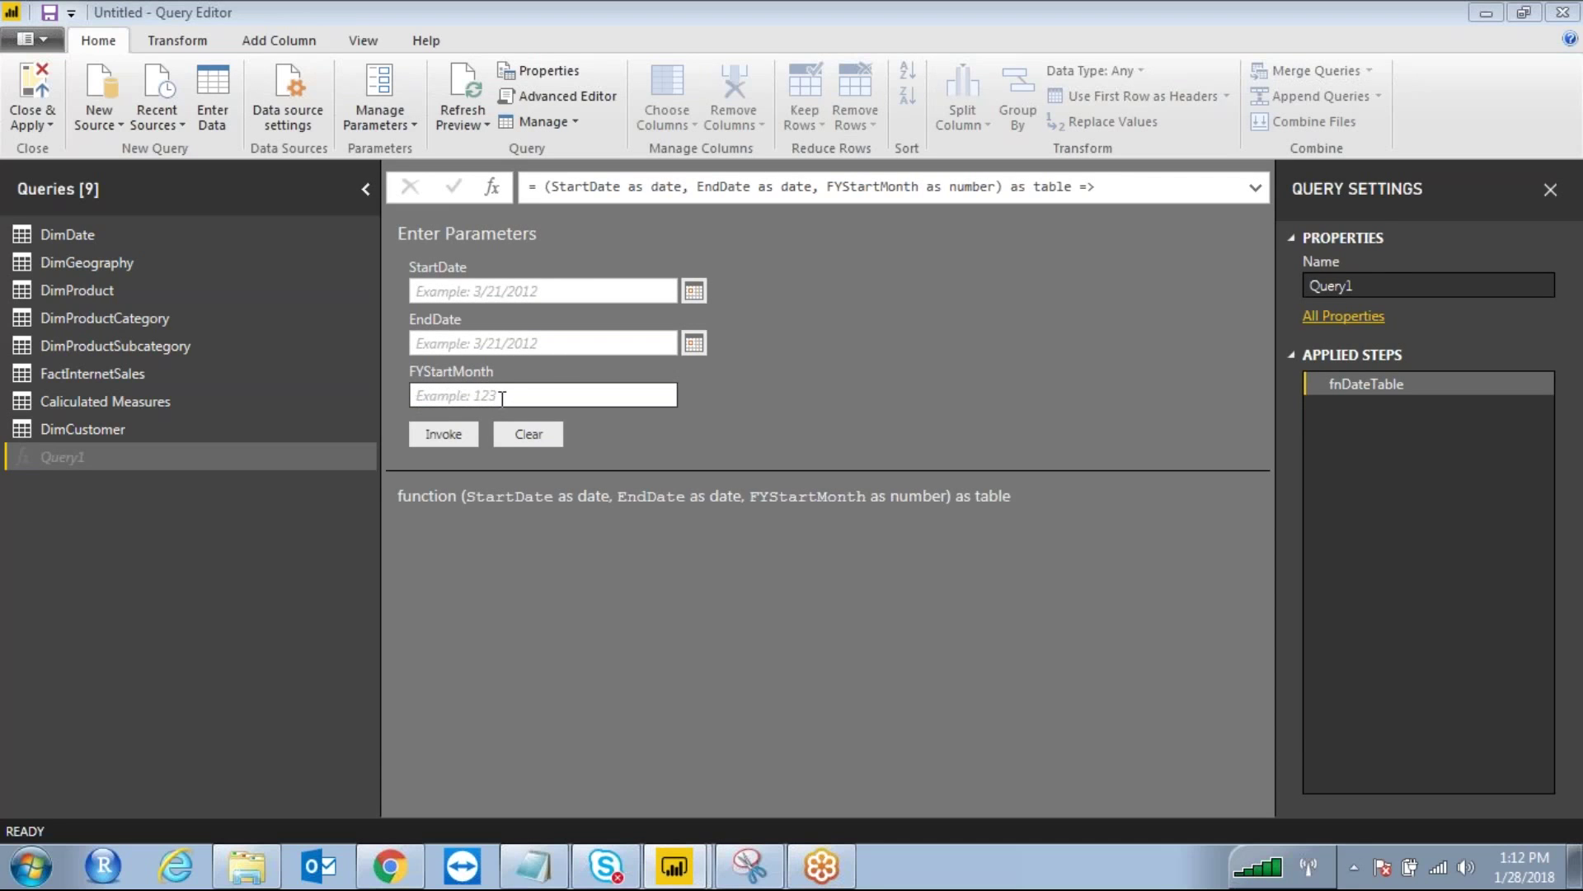
mouse_move(874, 299)
mouse_down()
mouse_move(826, 338)
mouse_move(892, 345)
mouse_move(901, 328)
mouse_move(907, 350)
mouse_move(969, 323)
mouse_move(940, 381)
mouse_up()
drag(807, 292, 790, 412)
mouse_move(740, 345)
mouse_down()
mouse_move(709, 355)
mouse_move(759, 416)
mouse_up()
mouse_move(475, 381)
mouse_down()
mouse_move(516, 401)
mouse_move(452, 390)
mouse_up()
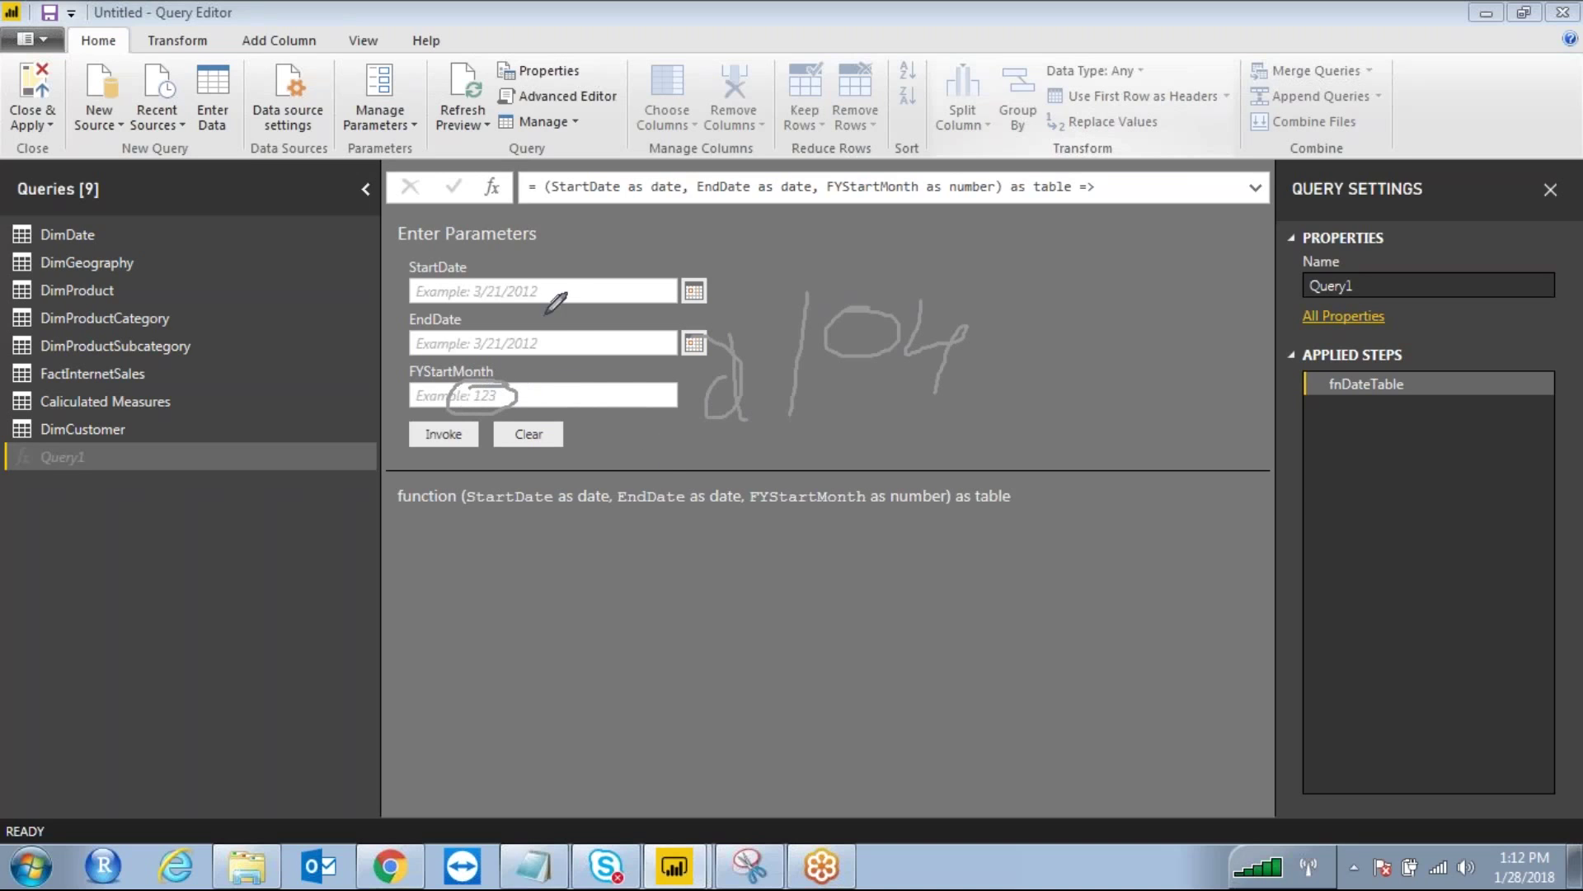
mouse_move(507, 287)
mouse_down()
mouse_move(521, 290)
mouse_move(493, 373)
mouse_up()
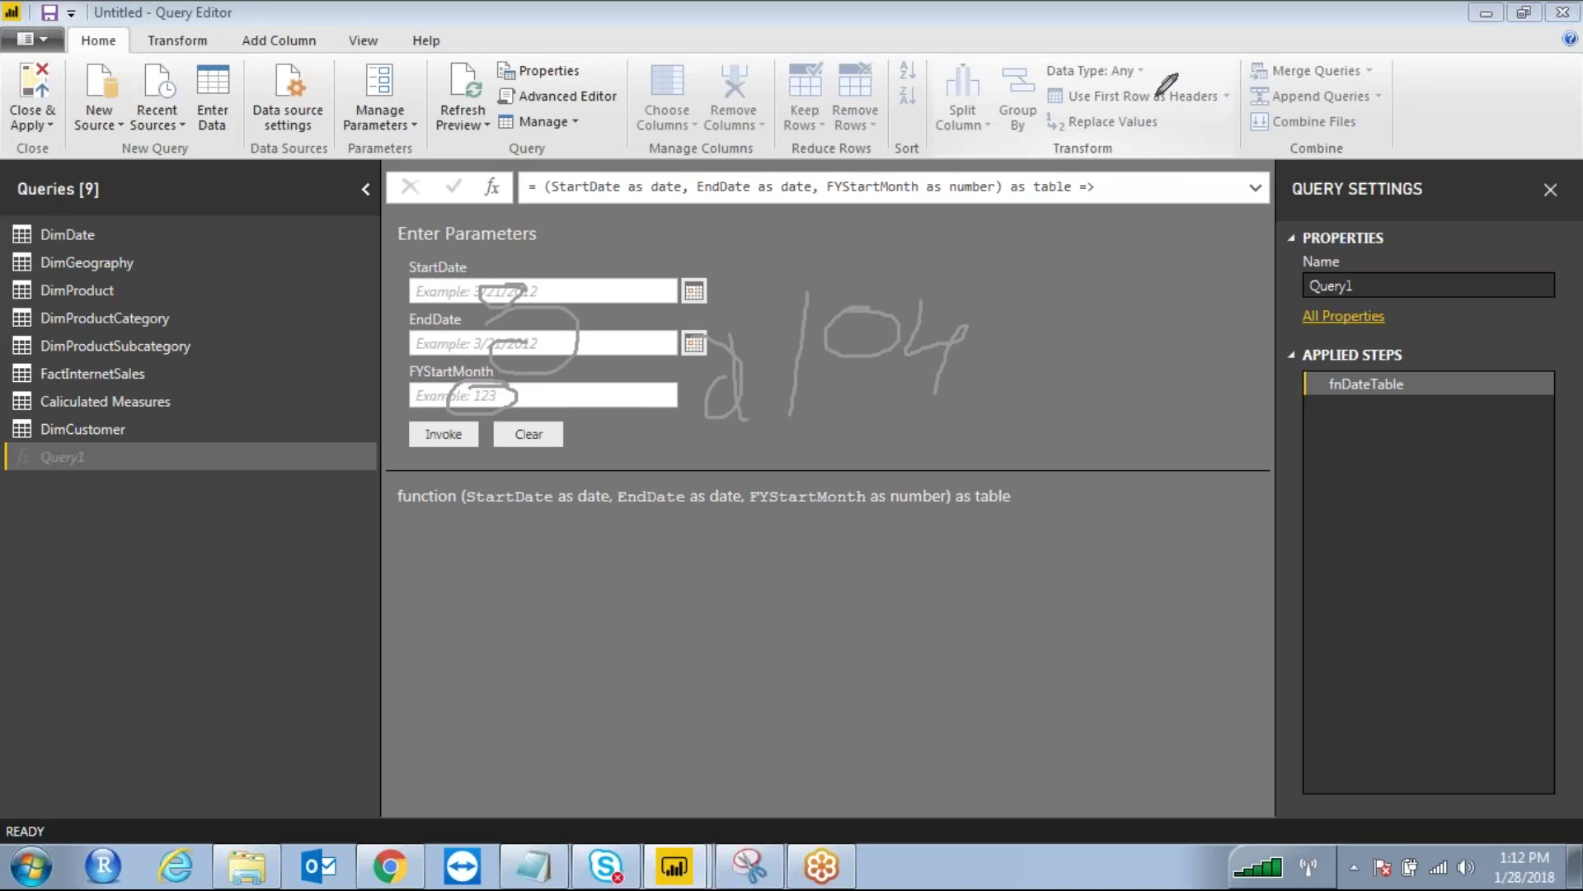
key(Escape)
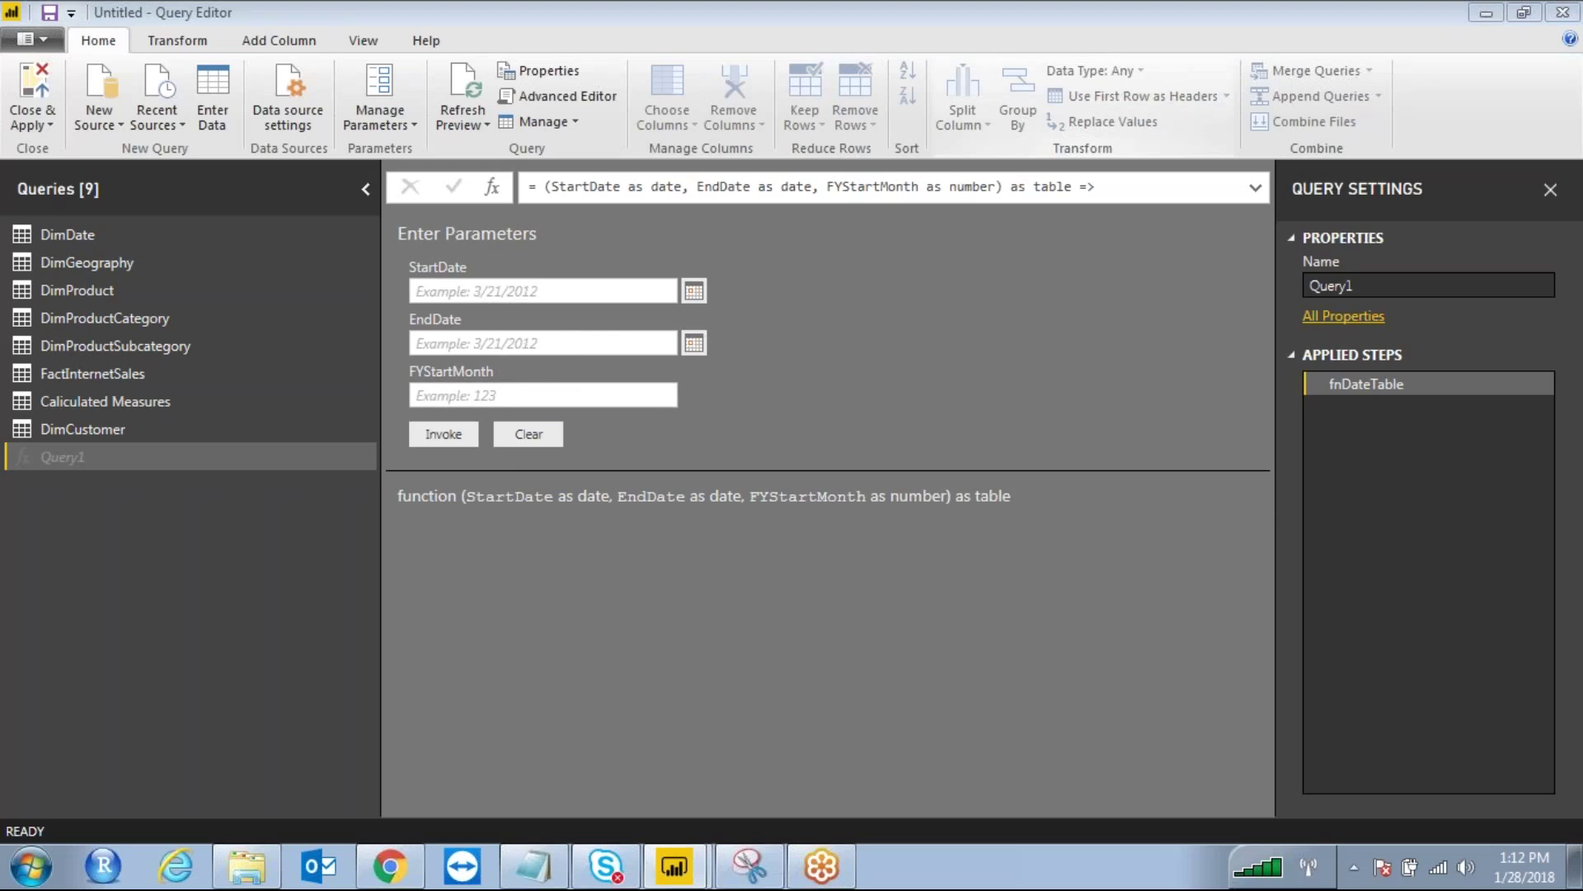
Close the Query Editor and postpone applying the pending query changes
click(442, 434)
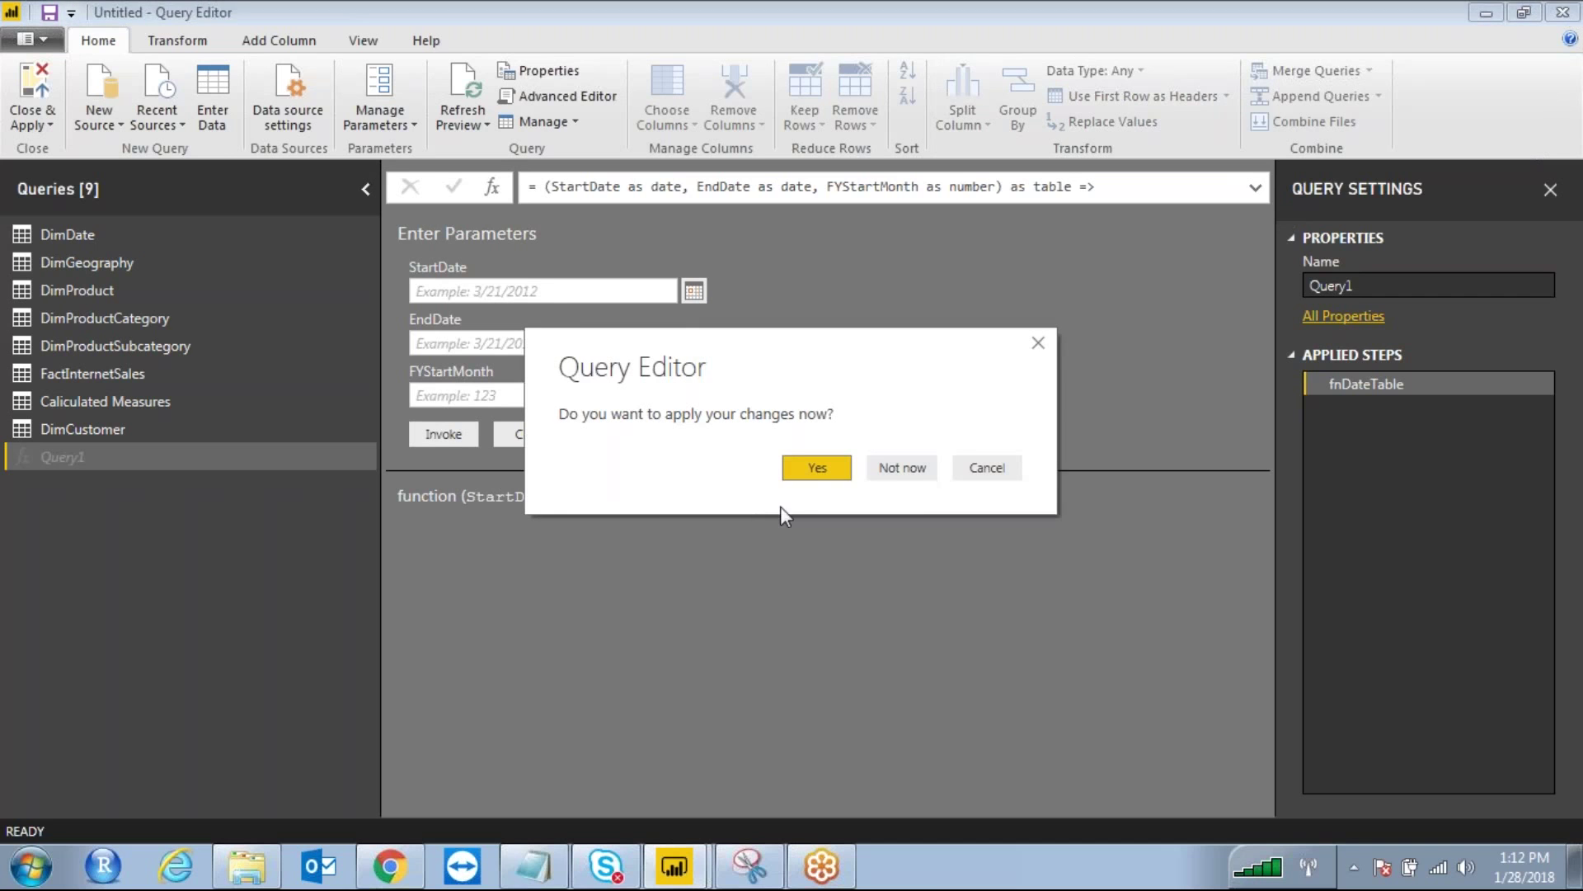
click(902, 469)
Switch to Notepad and select the complete TestData CALENDAR code, from its name to the closing parenthesis
click(673, 486)
scroll(674, 485, up, 20)
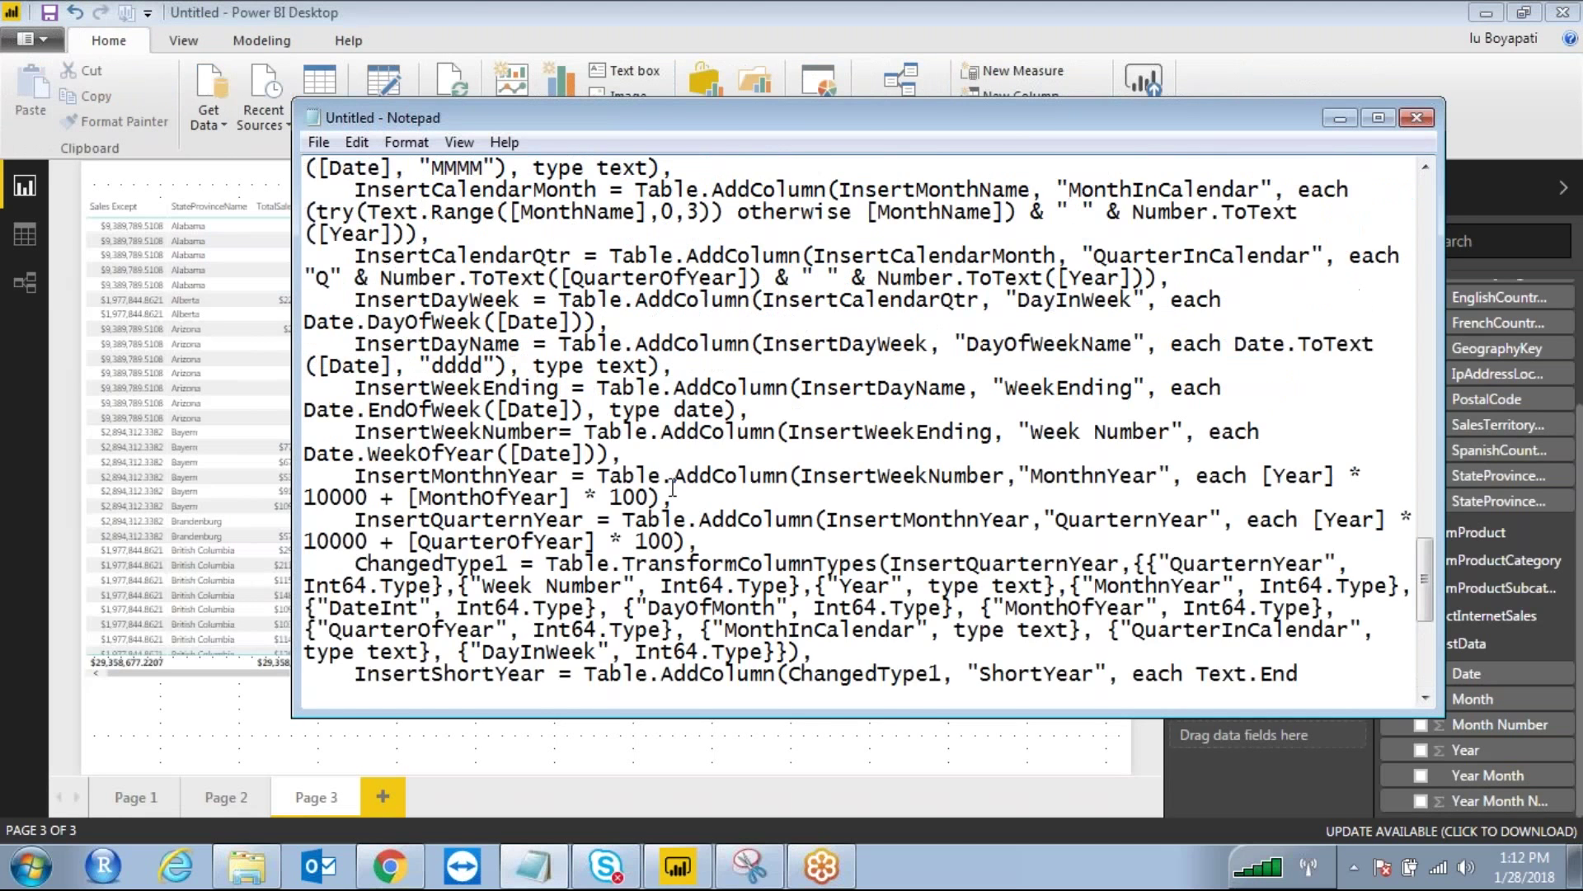
drag(328, 396, 399, 673)
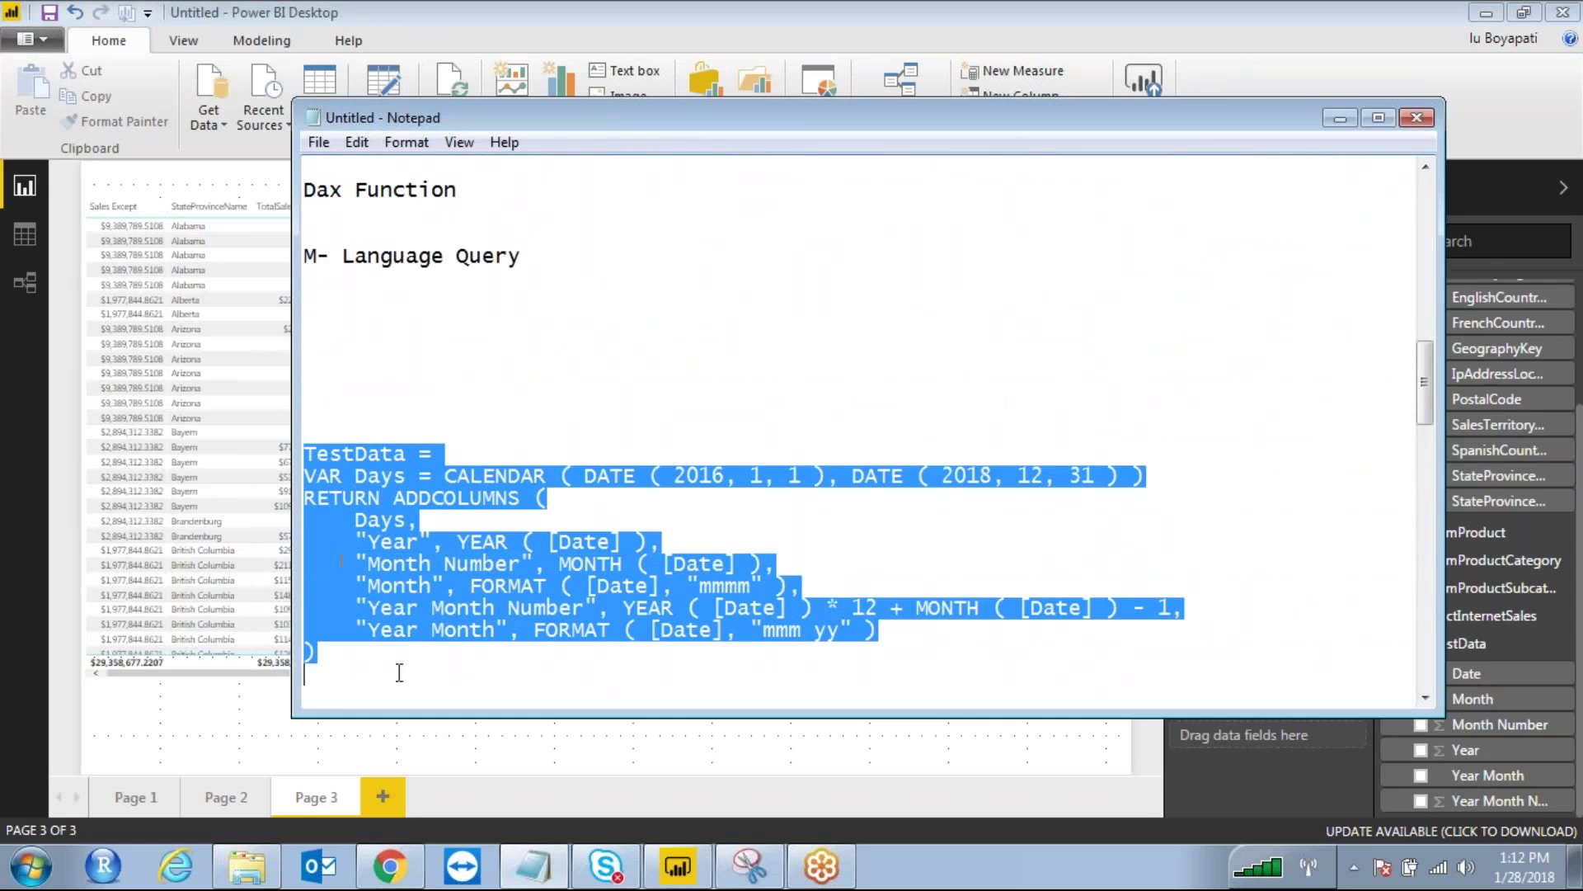